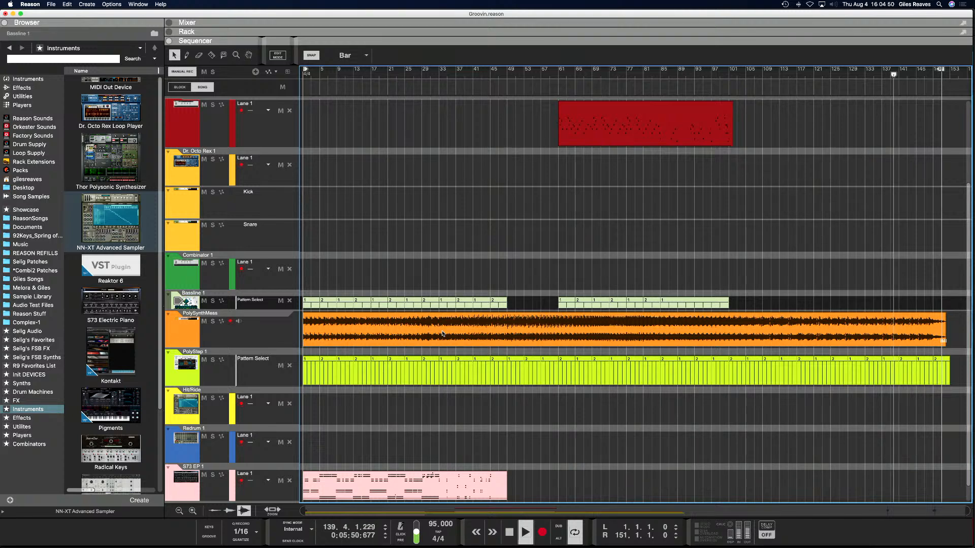
# Bring up the untitled 3 song and close it without saving its changes, and close the Groovin song.
pyautogui.click(138, 4)
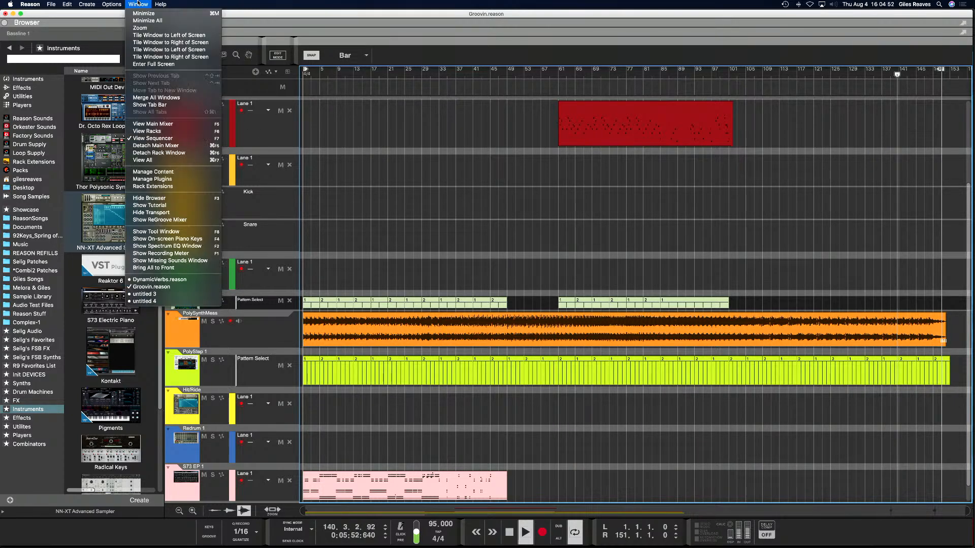
pyautogui.click(148, 295)
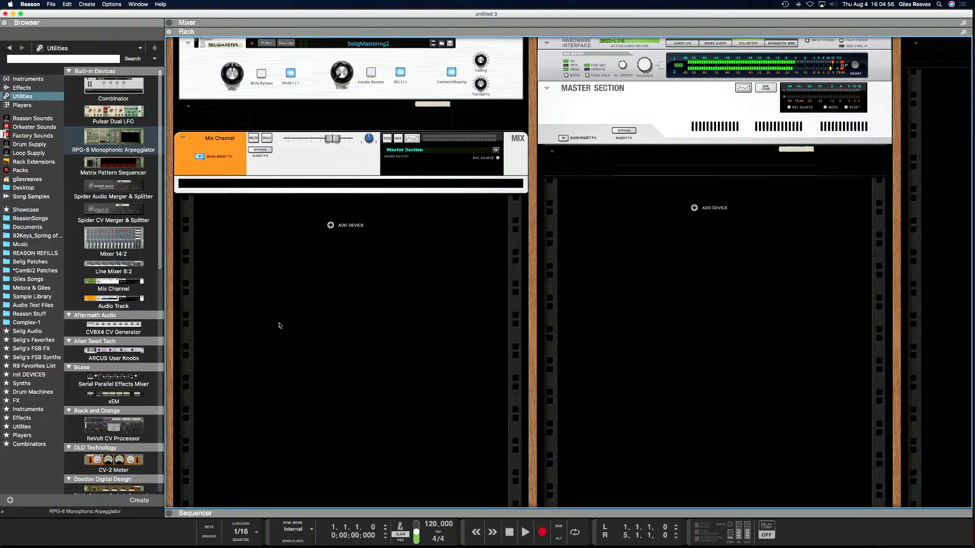
pyautogui.press('super+w')
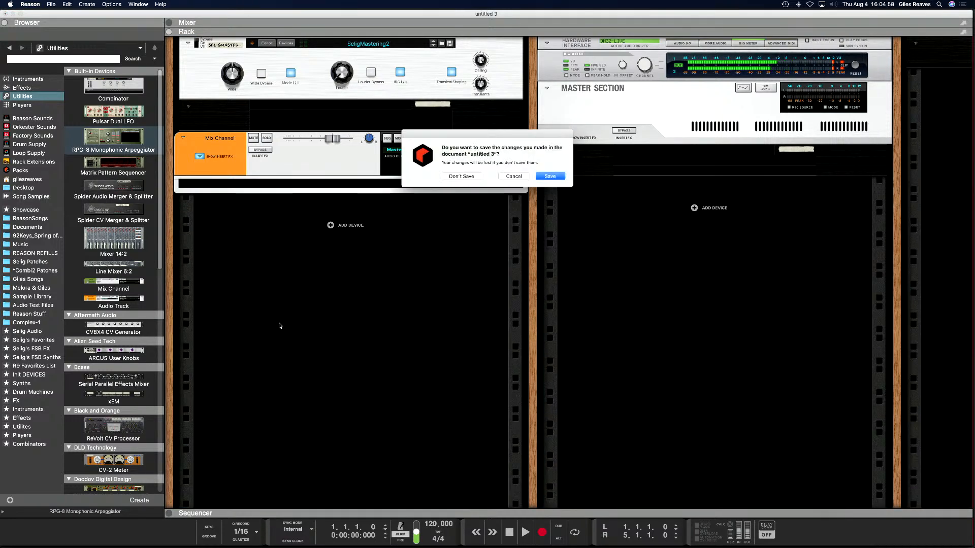
pyautogui.click(459, 177)
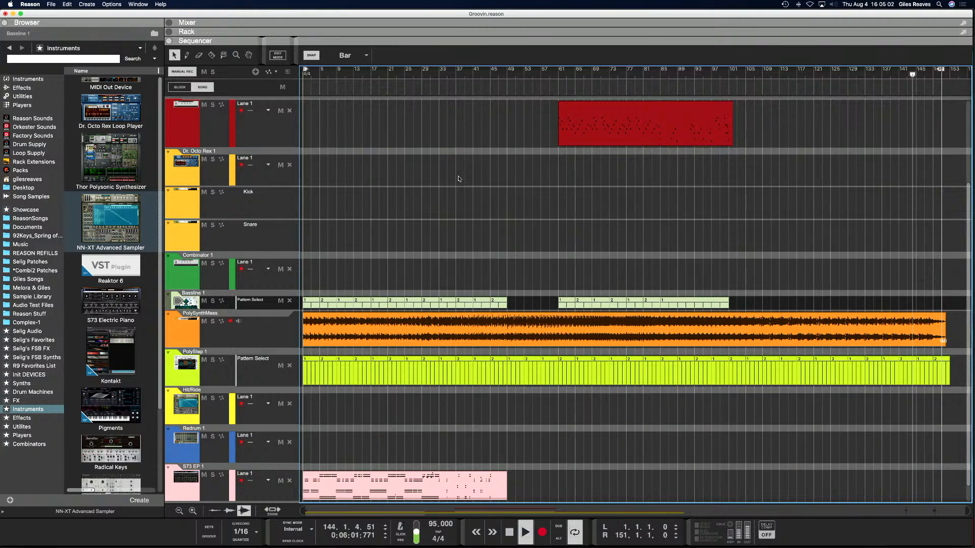
pyautogui.press('super+w')
pyautogui.press('super+w')
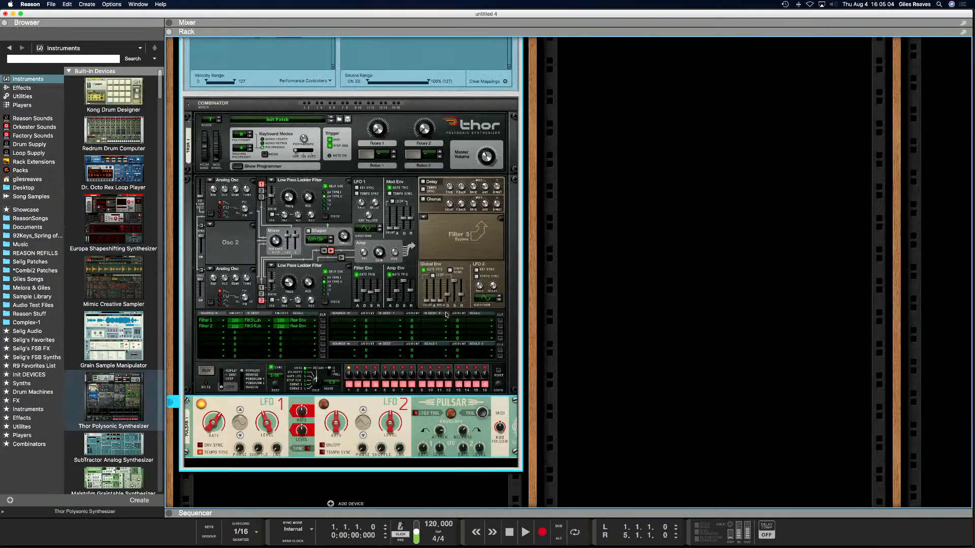
# On the rear of the rack, move the Pulsar CV cable from the Combinator's Control 1 CV input to Source CV1.
pyautogui.scroll(5, 441, 380)
pyautogui.scroll(3, 440, 379)
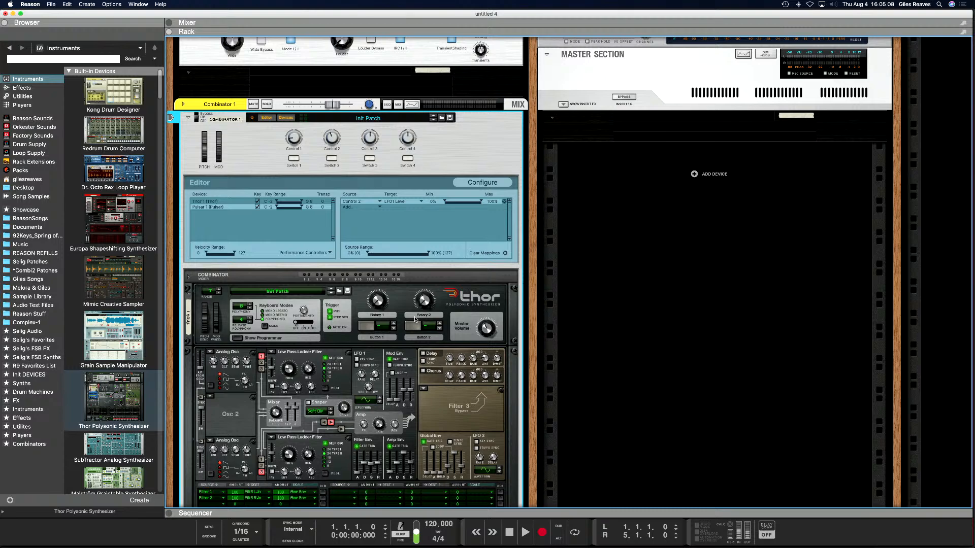
pyautogui.press('Tab')
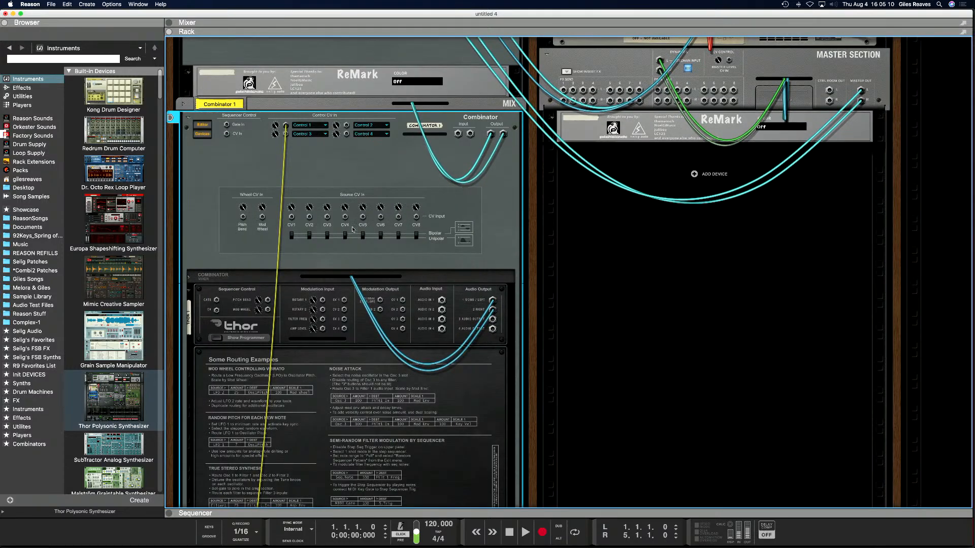
pyautogui.moveTo(286, 126); pyautogui.dragTo(291, 217)
pyautogui.press('Tab')
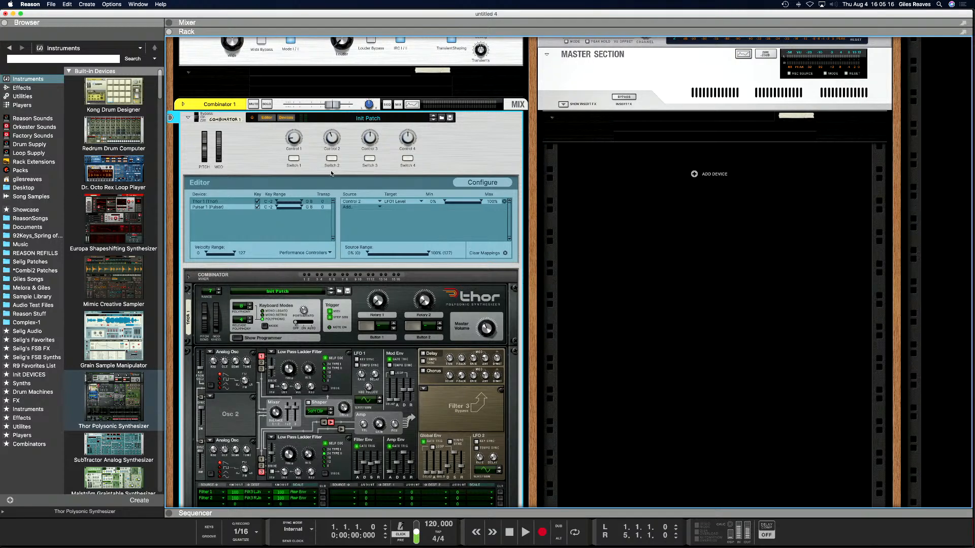
# Select Thor 1 in the Combinator editor's device list to show its filter frequency routings.
pyautogui.scroll(-5, 329, 351)
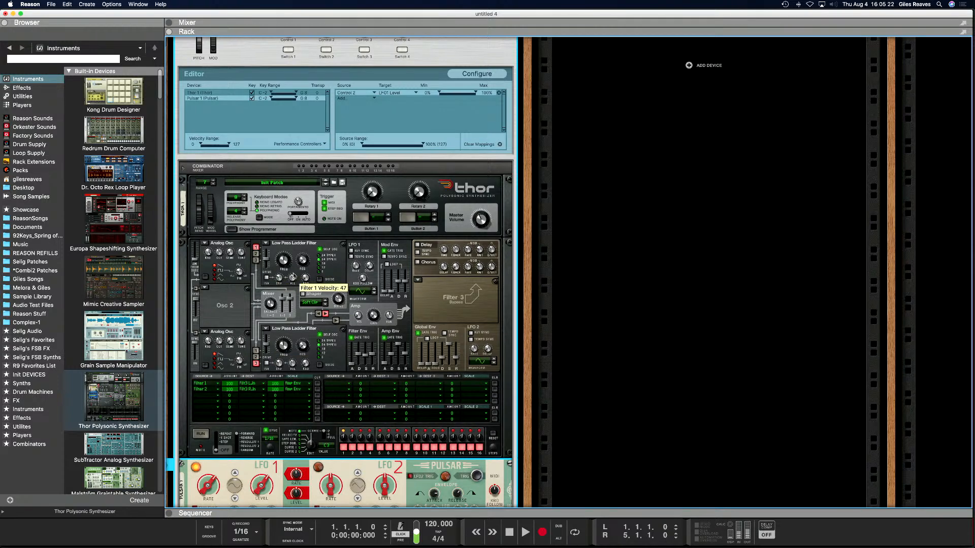
pyautogui.moveTo(288, 268)
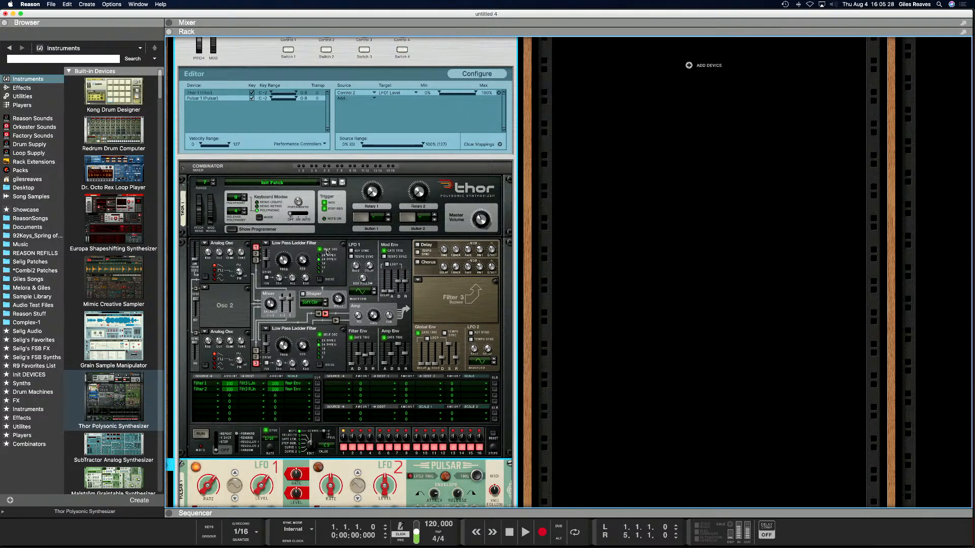
pyautogui.click(229, 93)
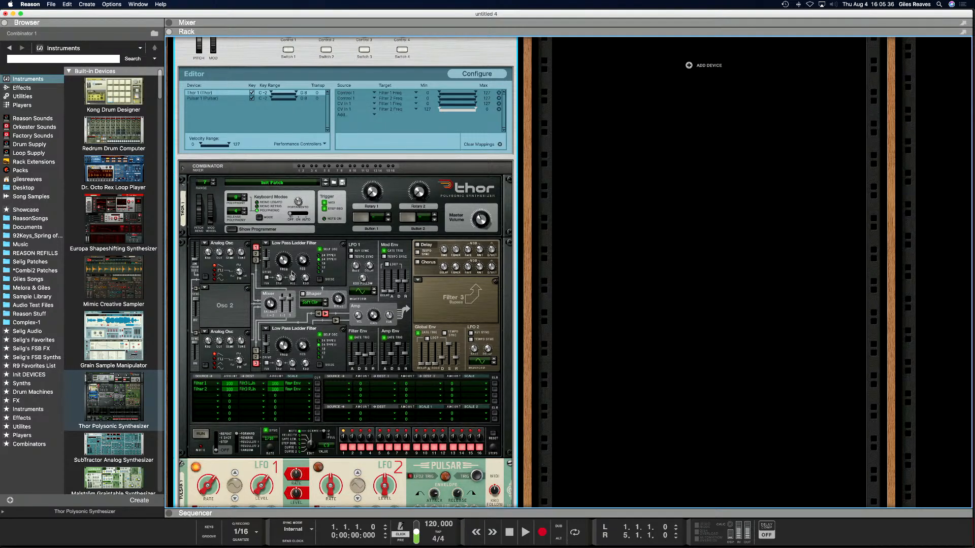
# Lower the Combinator's Control 1 knob slightly and raise the LFO 1 level on Pulsar.
pyautogui.scroll(1, 292, 274)
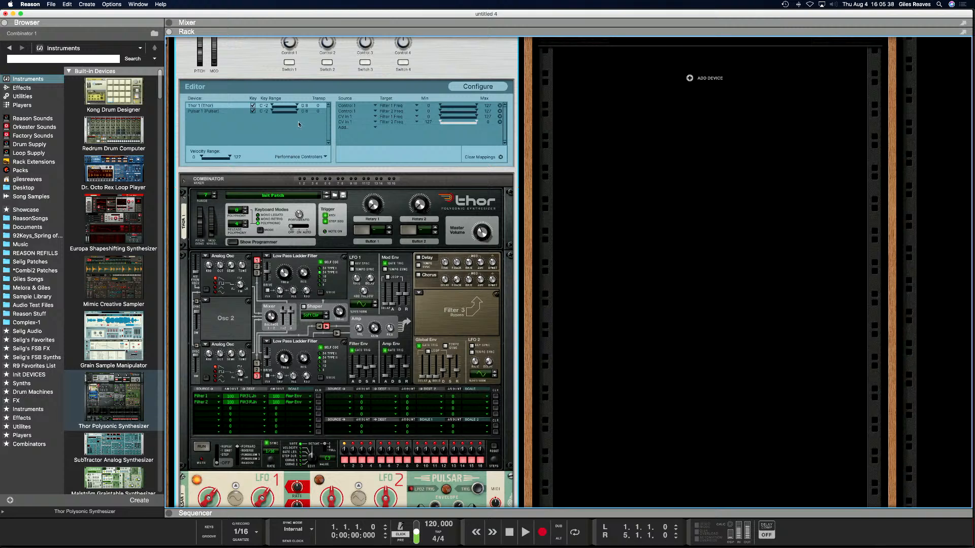
pyautogui.moveTo(287, 50); pyautogui.dragTo(283, 58)
pyautogui.moveTo(262, 501); pyautogui.dragTo(262, 493)
pyautogui.scroll(-3, 260, 459)
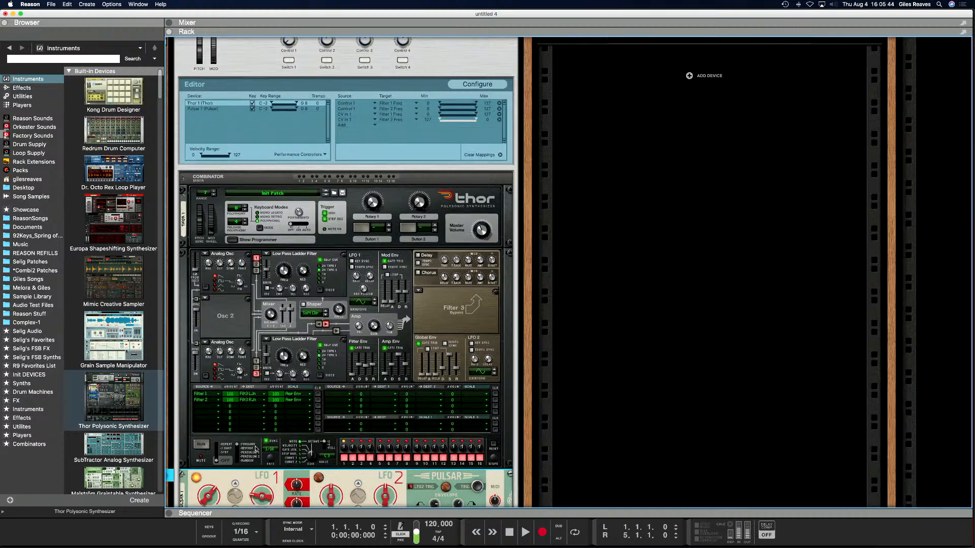
pyautogui.scroll(3, 269, 408)
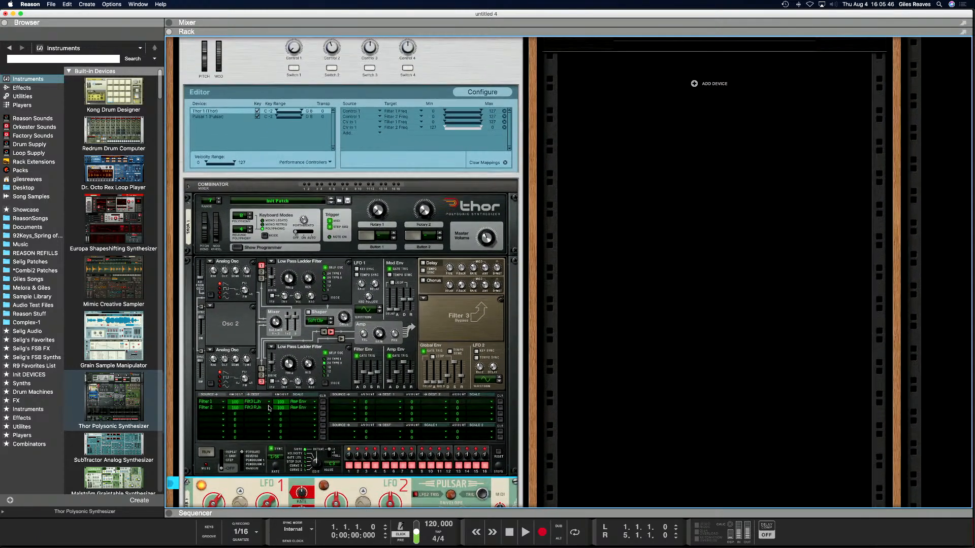
# Sweep the Combinator's Control 1 knob to test it against the Source CV1 modulation of Thor's filter frequencies.
pyautogui.scroll(1, 270, 408)
pyautogui.moveTo(295, 61); pyautogui.dragTo(292, 35)
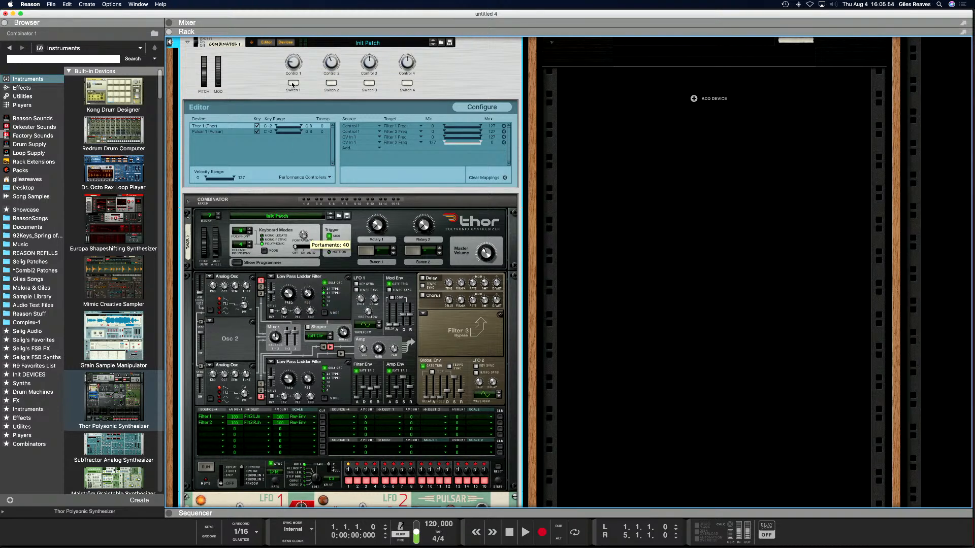
pyautogui.moveTo(293, 64); pyautogui.dragTo(292, 39)
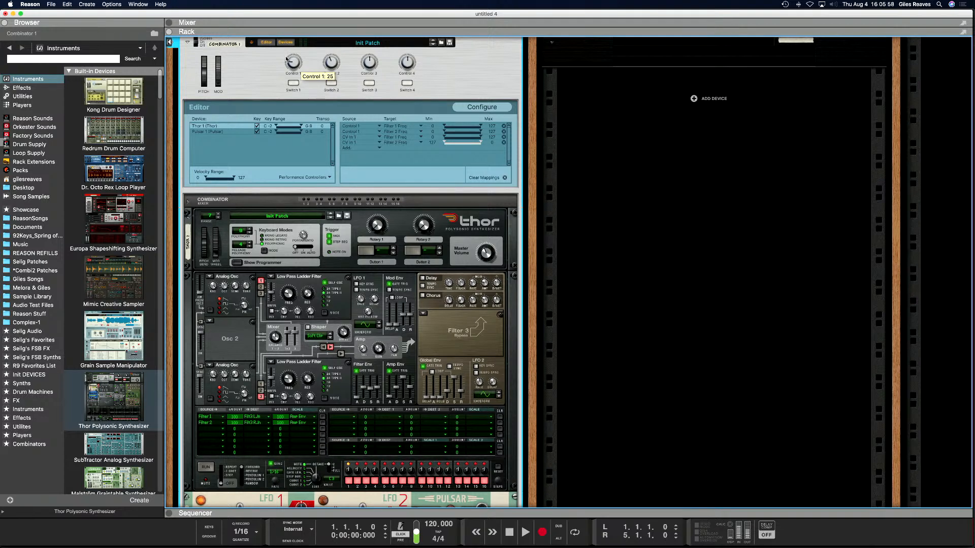
pyautogui.moveTo(287, 57); pyautogui.dragTo(288, 51)
# Raise the LFO 1 level on Pulsar further and turn the Combinator's Control 1 up to 127.
pyautogui.scroll(-3, 291, 209)
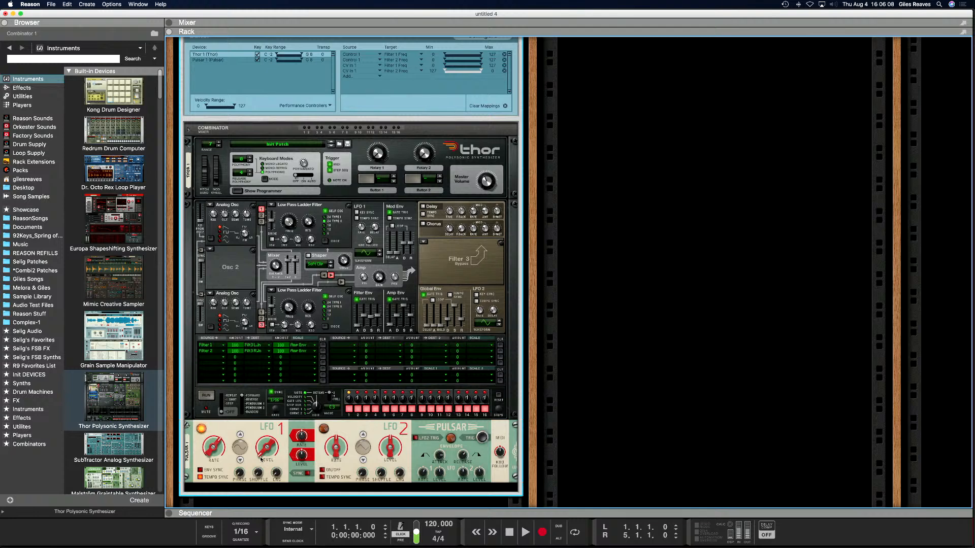
pyautogui.moveTo(264, 452)
pyautogui.moveTo(263, 452); pyautogui.dragTo(263, 415)
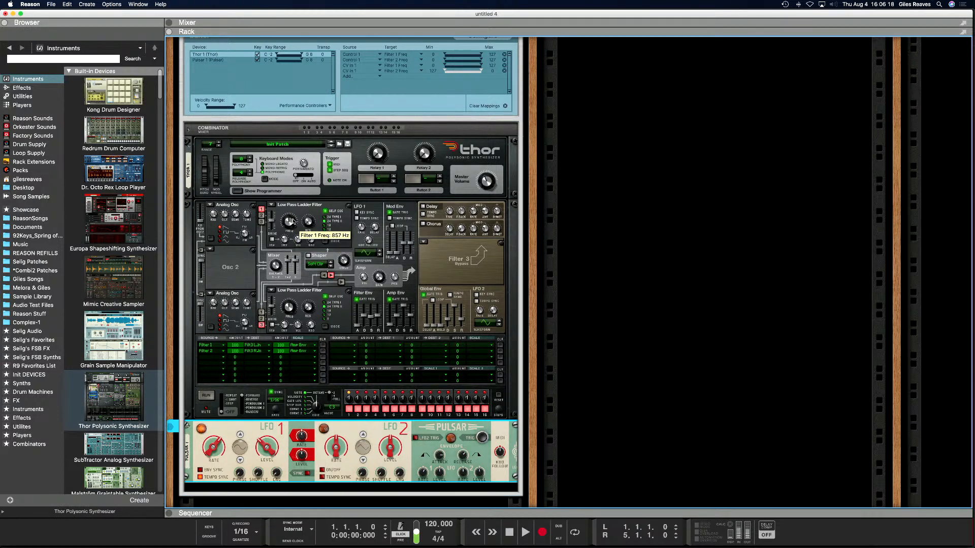
pyautogui.moveTo(267, 449); pyautogui.dragTo(264, 425)
pyautogui.scroll(3, 264, 425)
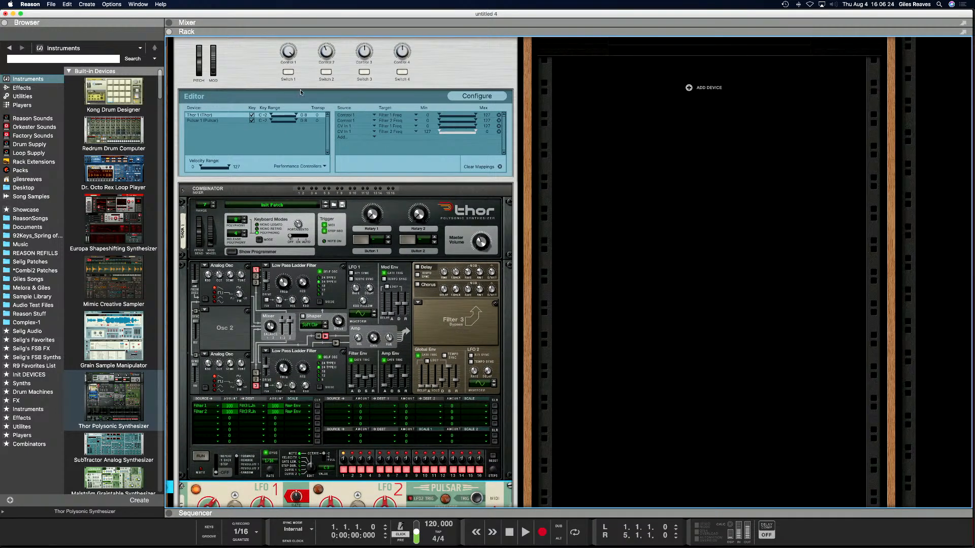
pyautogui.click(282, 74)
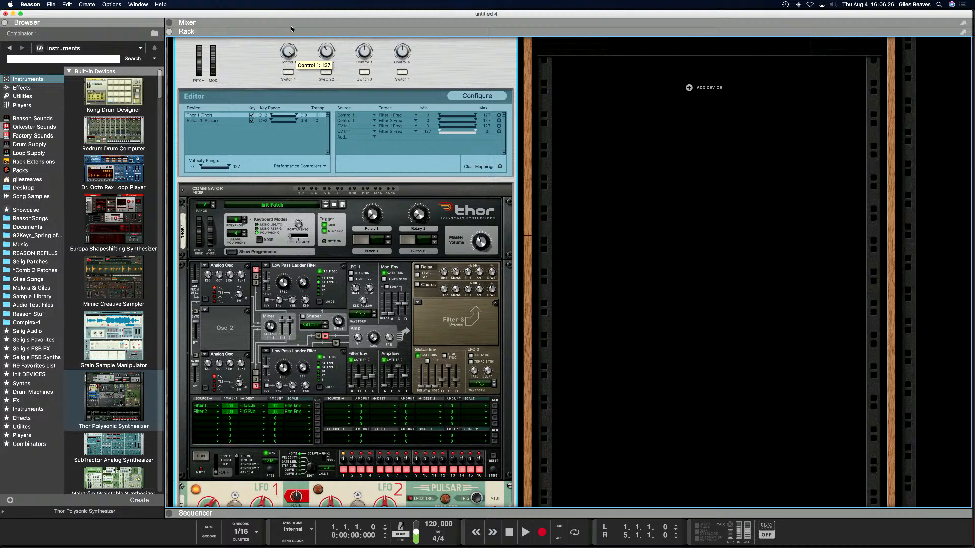
# Move the Pulsar CV cable from Source CV1 back to the Control 1 CV input on the Combinator's rear.
pyautogui.press('Tab')
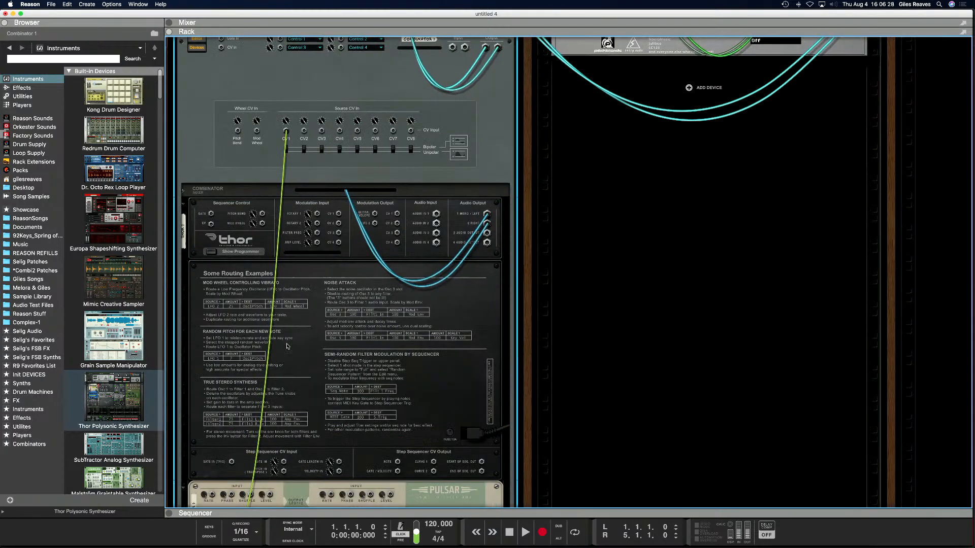
pyautogui.moveTo(287, 121); pyautogui.dragTo(280, 94)
pyautogui.press('Tab')
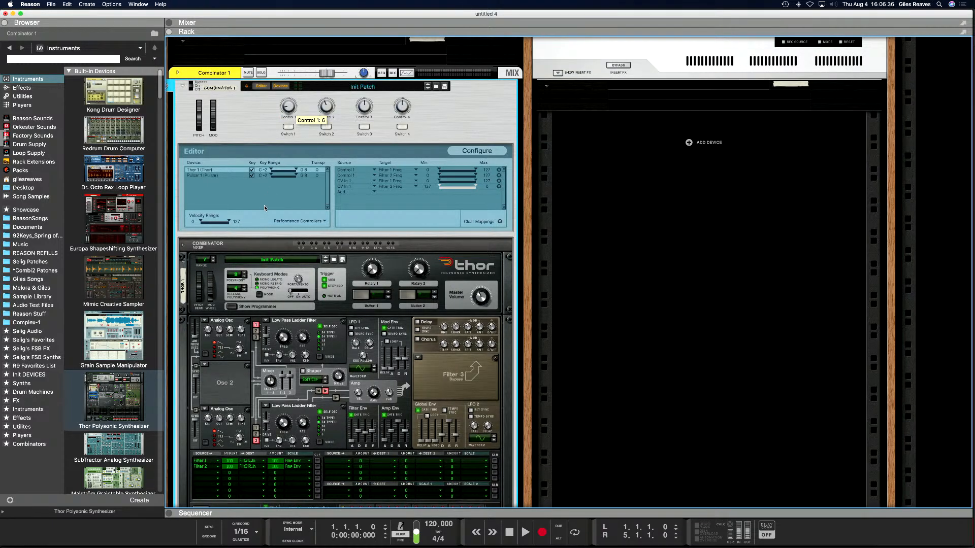
# Lower the LFO 1 level on Pulsar and set the Combinator's Control 1 to 76.
pyautogui.scroll(-3, 287, 376)
pyautogui.scroll(-2, 286, 423)
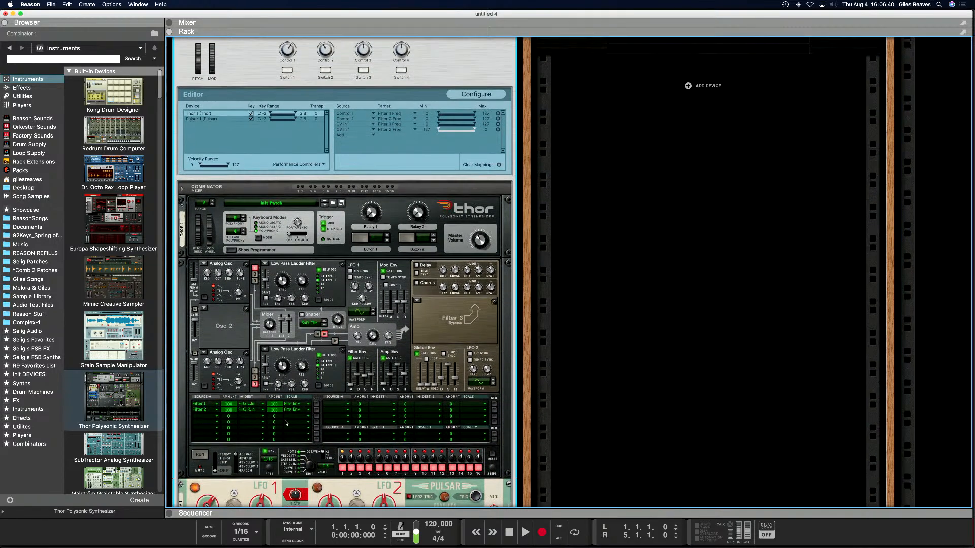
pyautogui.moveTo(265, 470)
pyautogui.mouseDown()
pyautogui.moveTo(266, 516)
pyautogui.moveTo(264, 484)
pyautogui.mouseUp()
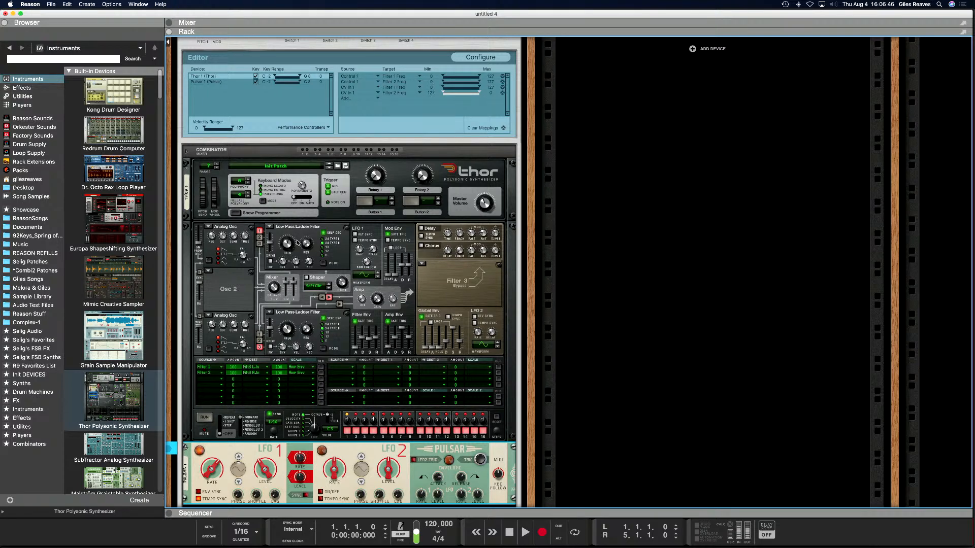
pyautogui.scroll(3, 304, 262)
pyautogui.click(293, 66)
pyautogui.moveTo(293, 66); pyautogui.dragTo(293, 59)
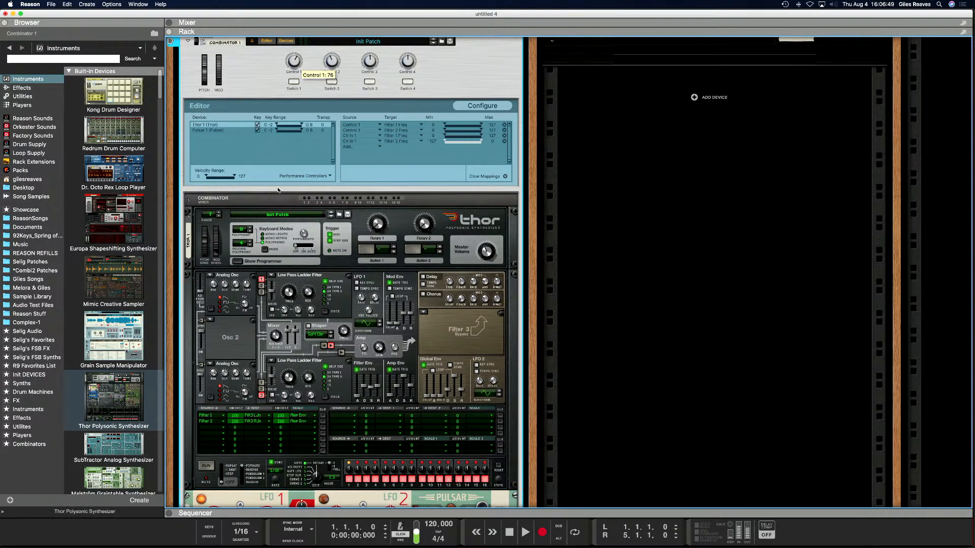
# Hide the Combinator's editor and examine the Pulsar cable routing into the Control 1 CV input on the rear.
pyautogui.click(265, 42)
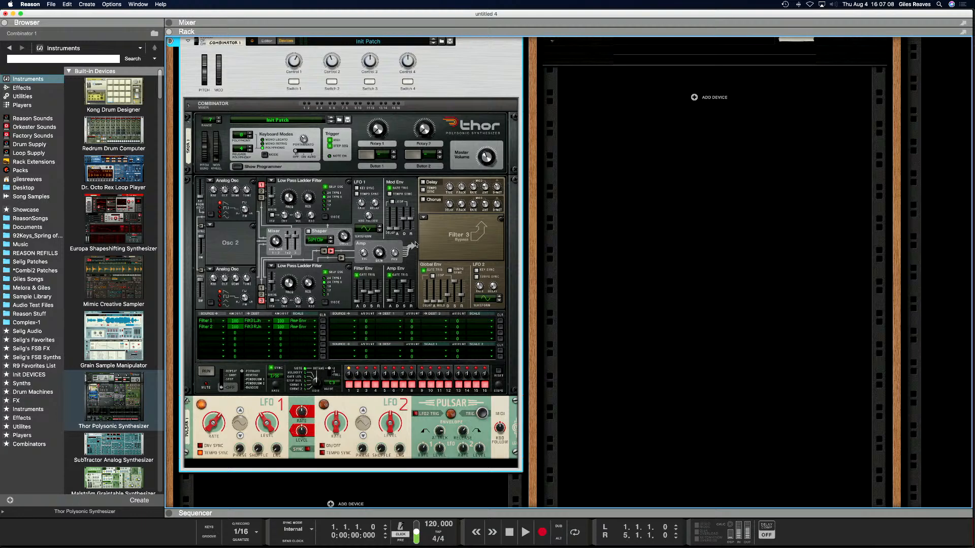
pyautogui.press('Tab')
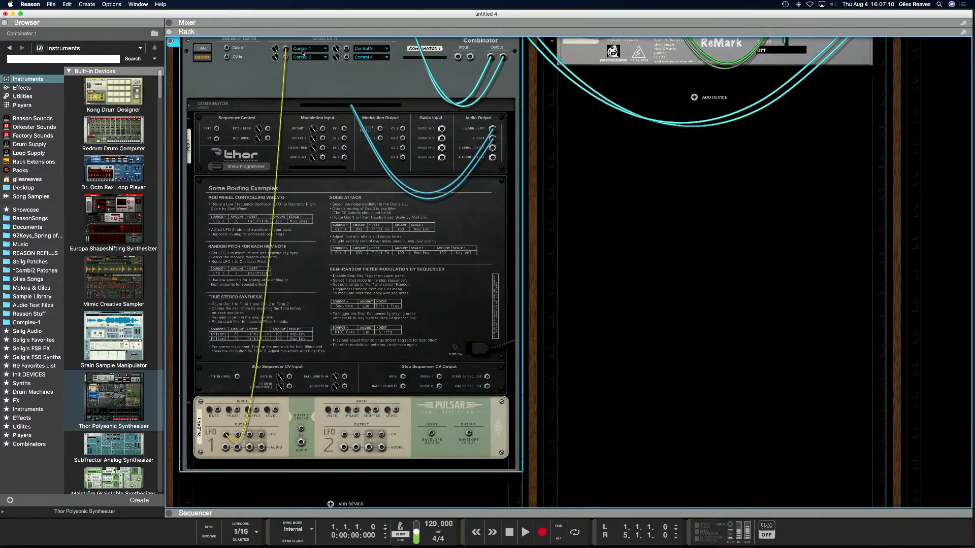
pyautogui.press('Tab')
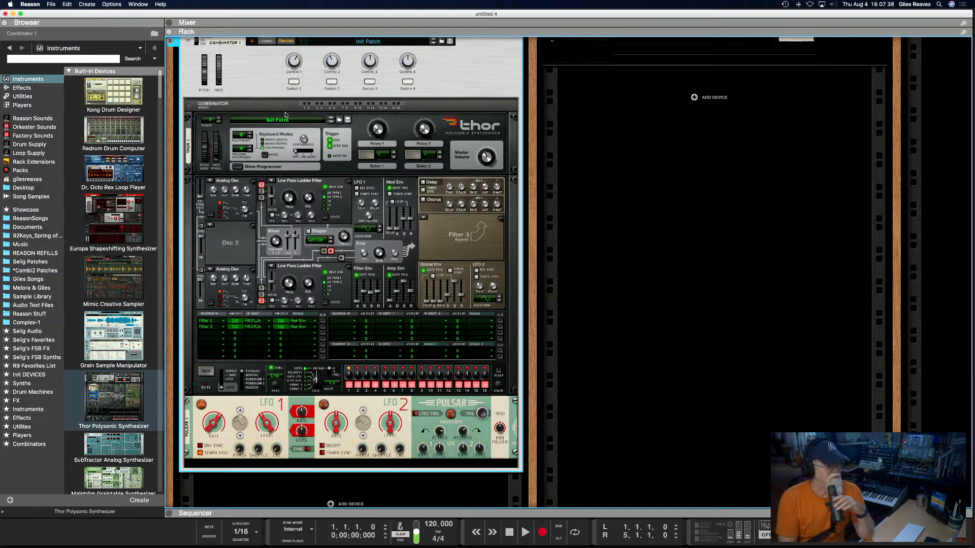
# Switch to the DynamicVerbs song and bring the two-fader Combinator with its editor and Sweeper device into view.
pyautogui.press('super+grave')
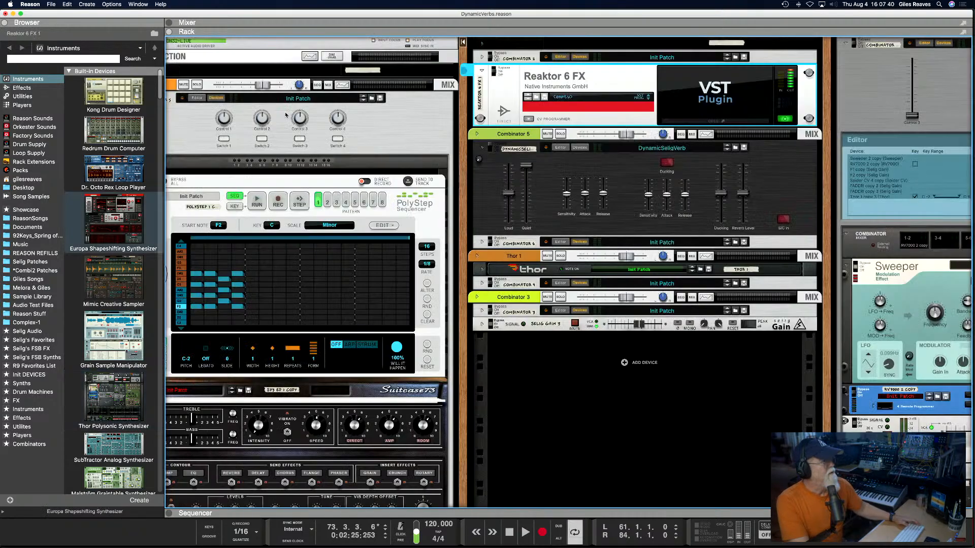
pyautogui.hscroll(-10, 445, 199)
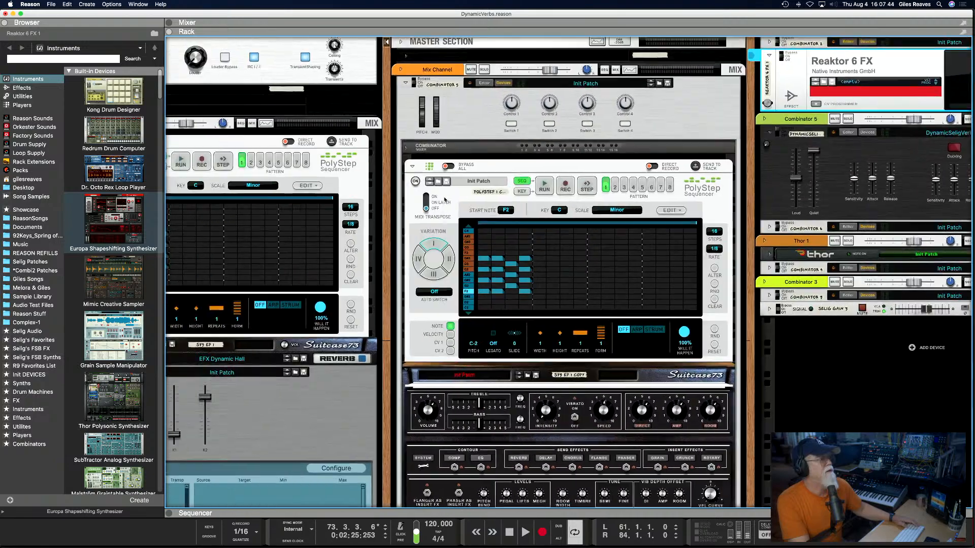
pyautogui.hscroll(-3, 444, 199)
pyautogui.scroll(-5, 445, 200)
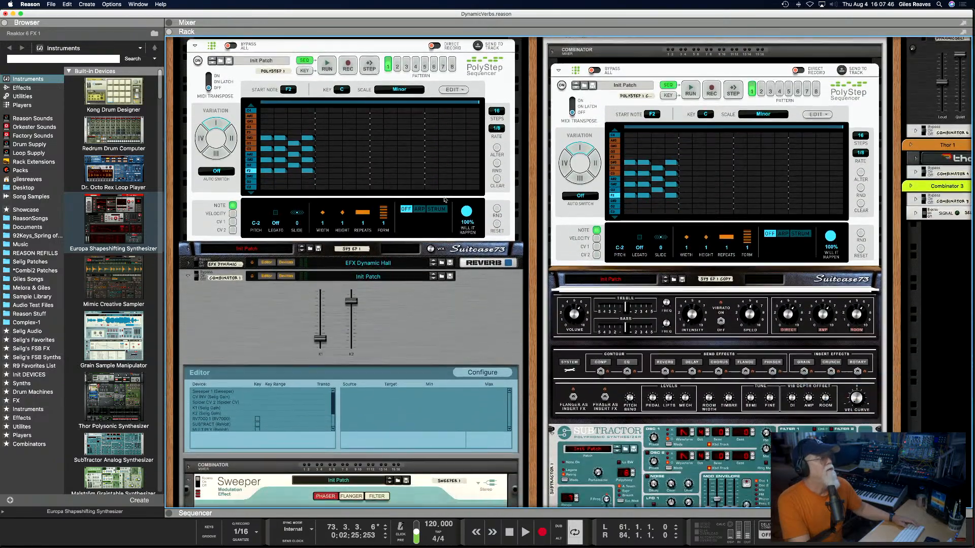
pyautogui.scroll(-3, 444, 200)
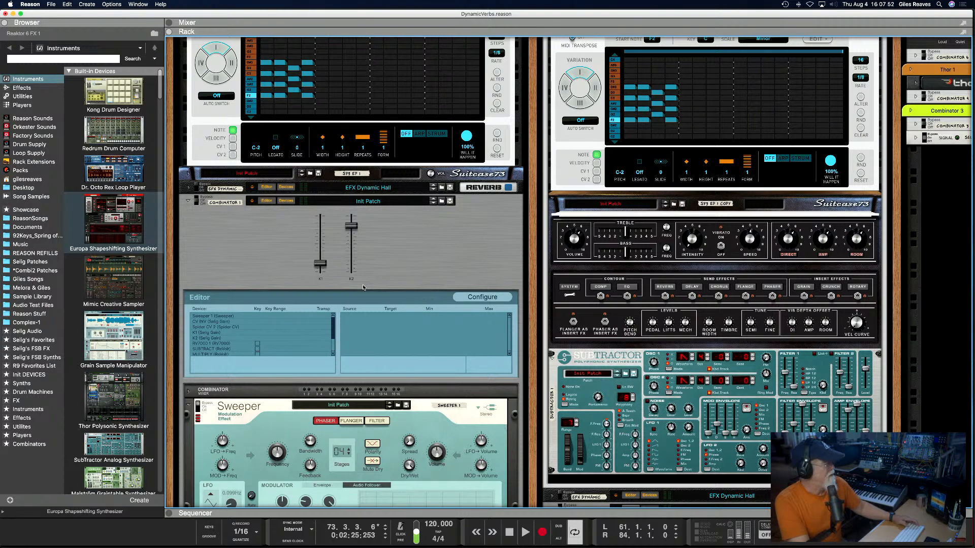
# Switch to the Keynote presentation on complex CV routings and show the third slide, on modulation depth.
pyautogui.press('super+Tab')
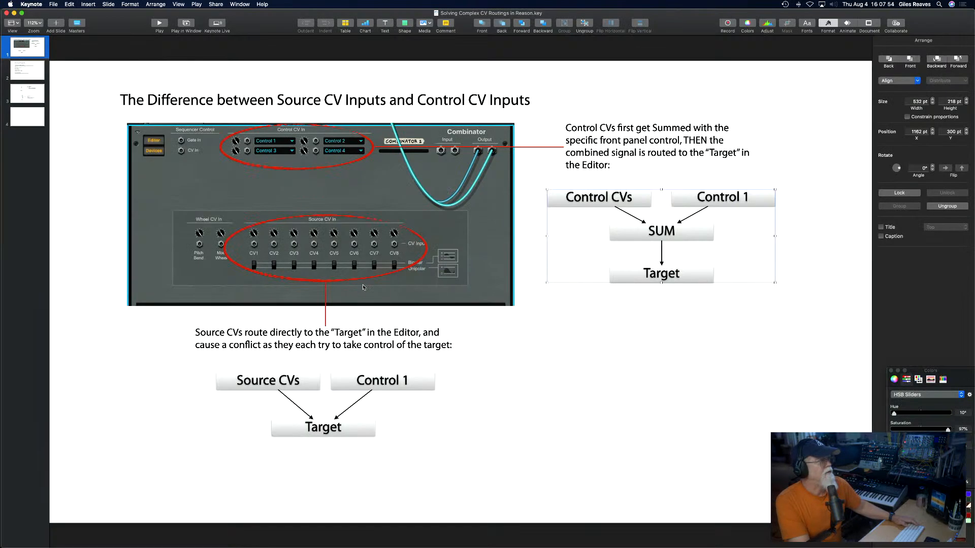
pyautogui.click(26, 70)
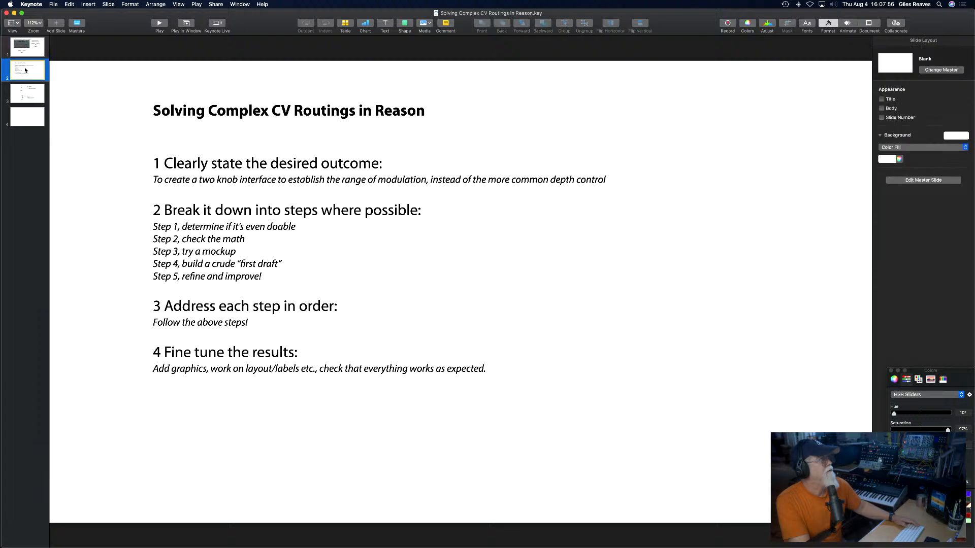
pyautogui.click(26, 98)
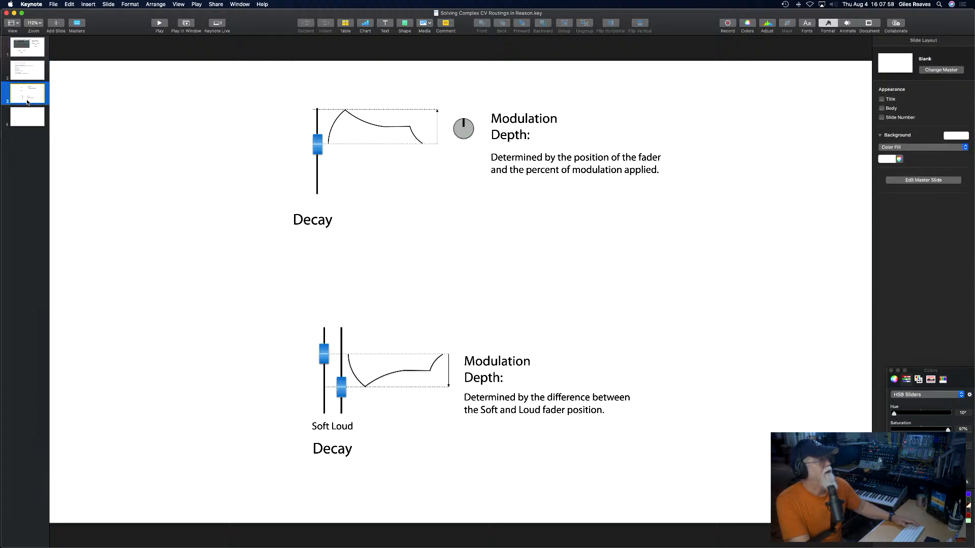
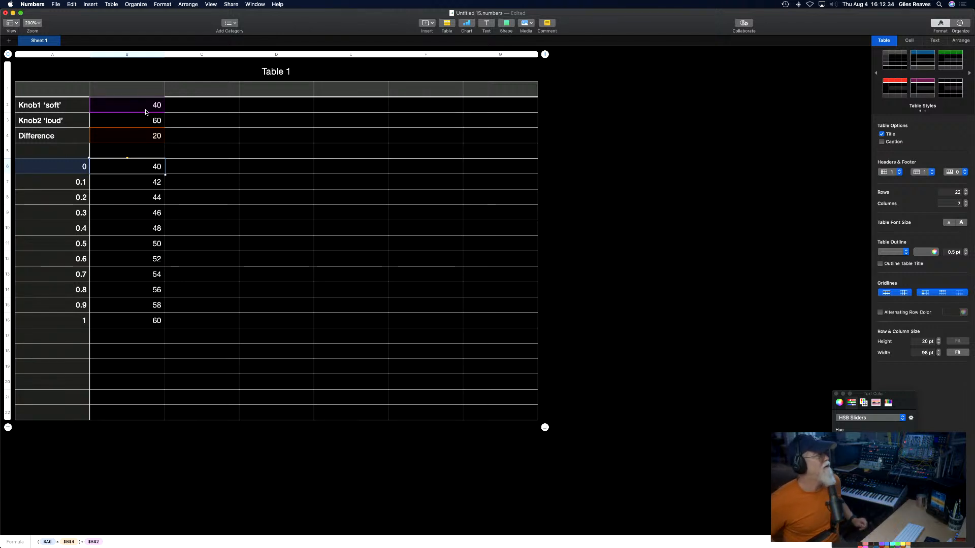
# Inspect the formula in cell B6 of the Numbers table and discard the extra cell references picked while it is open.
pyautogui.doubleClick(126, 166)
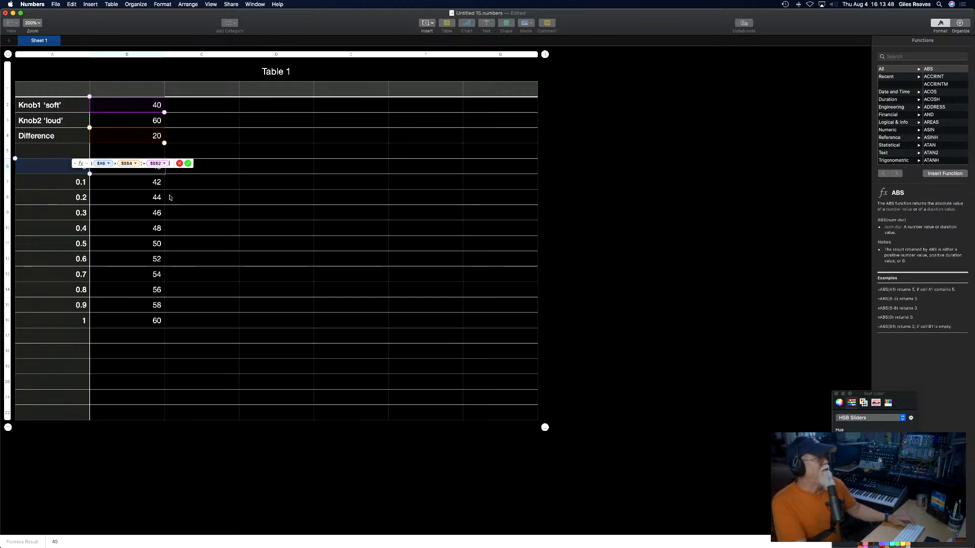
pyautogui.click(136, 173)
pyautogui.click(139, 184)
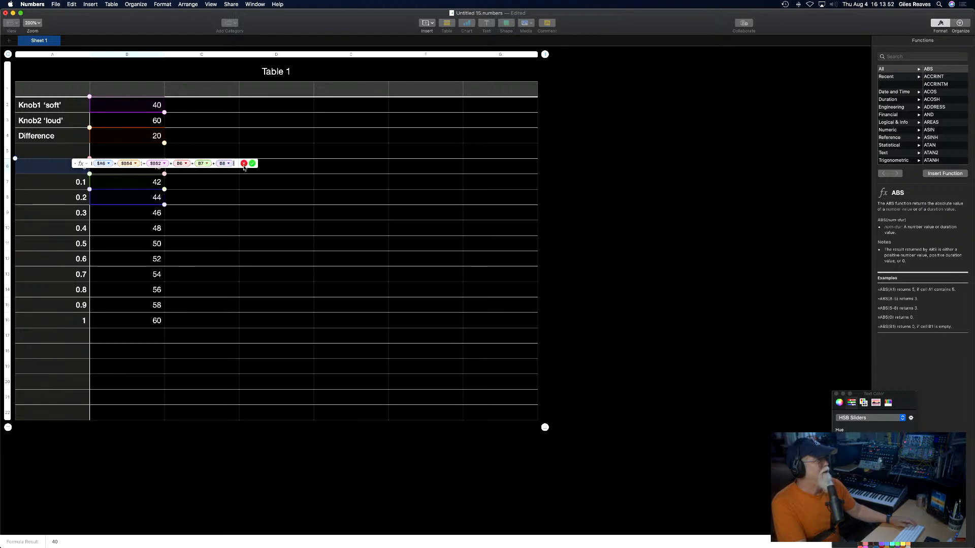
pyautogui.press('Escape')
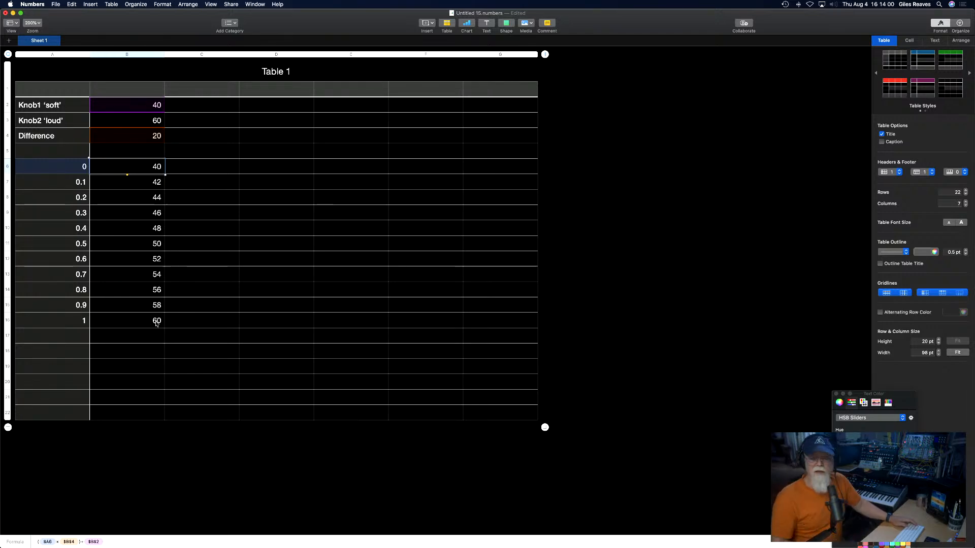
# Switch to Reason and open the Reaktor 6 FX plugin from the DynamicVerbs rack.
pyautogui.press('super+Tab')
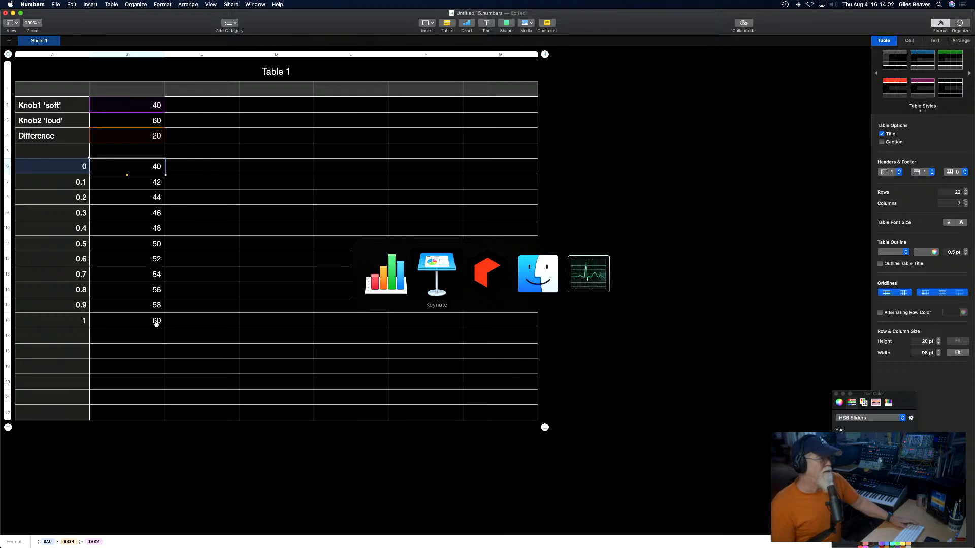
pyautogui.press('super+Tab')
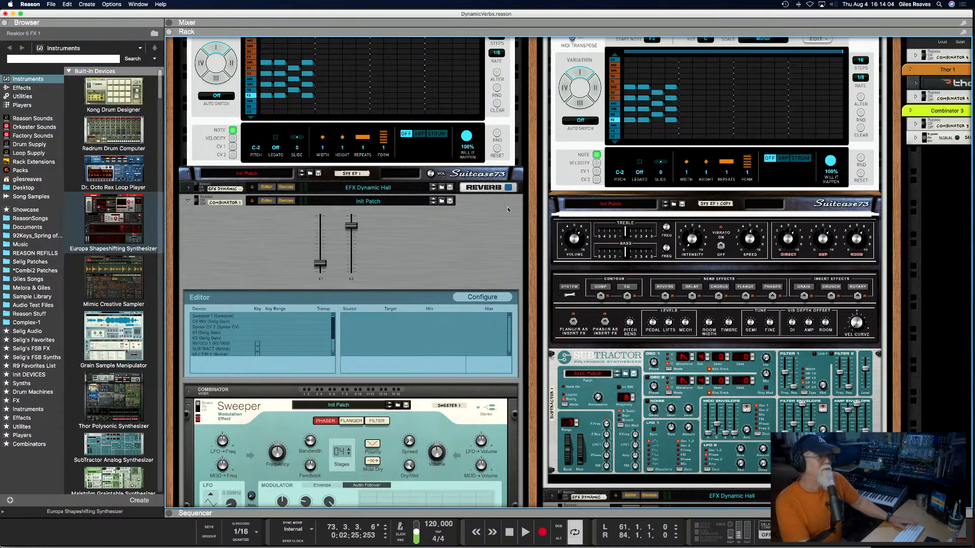
pyautogui.press('space')
pyautogui.scroll(5, 532, 192)
pyautogui.hscroll(5, 532, 192)
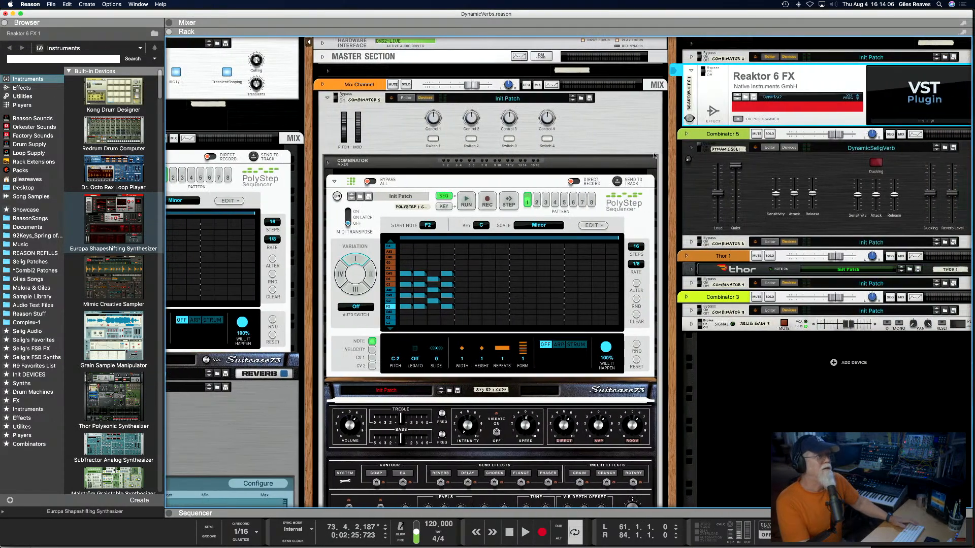
pyautogui.click(921, 122)
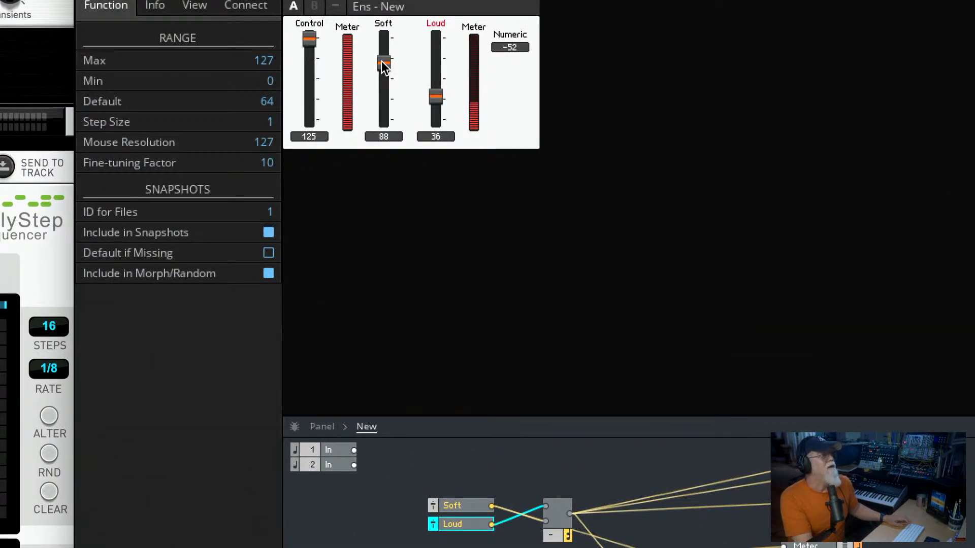
# Lower the Control fader to 2 and rearrange the ensemble panel so the second meter sits between the Soft and Loud faders.
pyautogui.click(385, 67)
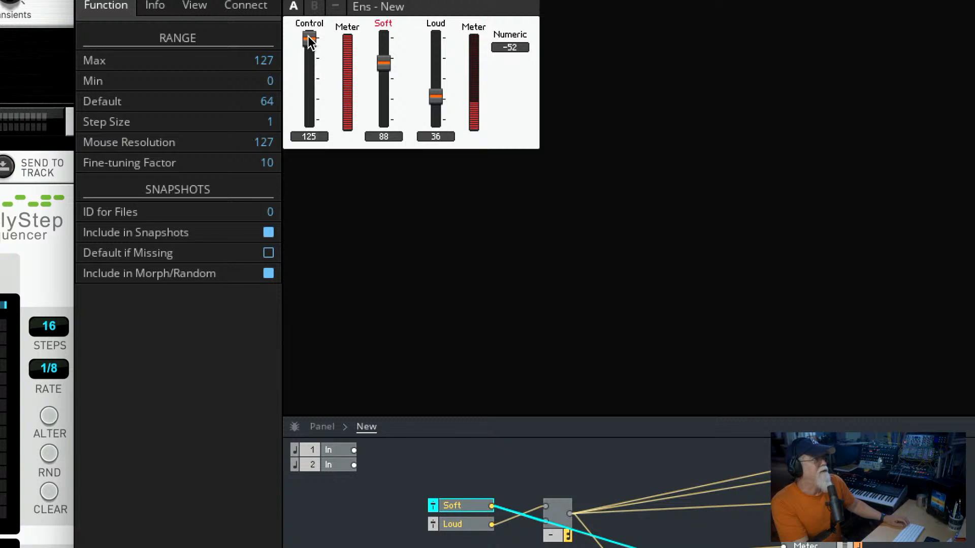
pyautogui.moveTo(310, 41); pyautogui.dragTo(306, 136)
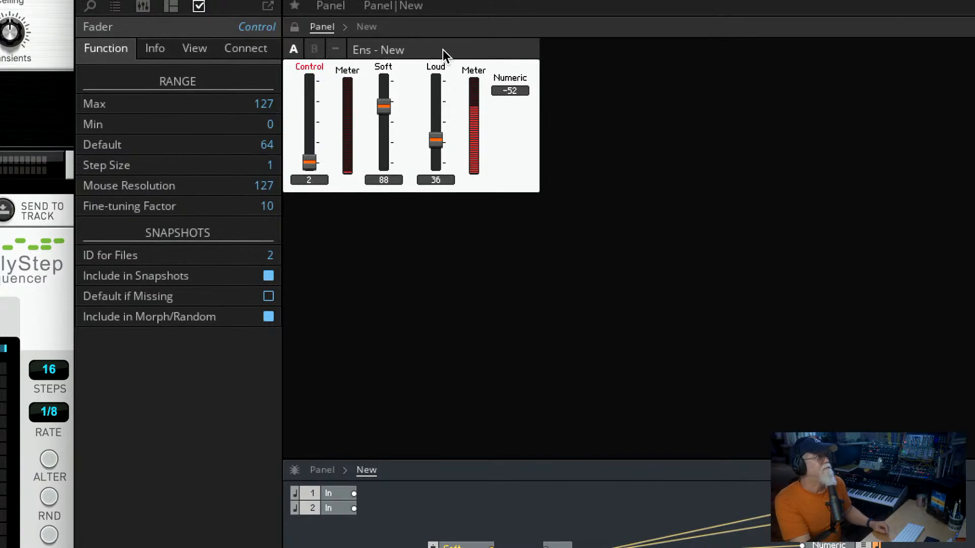
pyautogui.moveTo(487, 122); pyautogui.dragTo(414, 126)
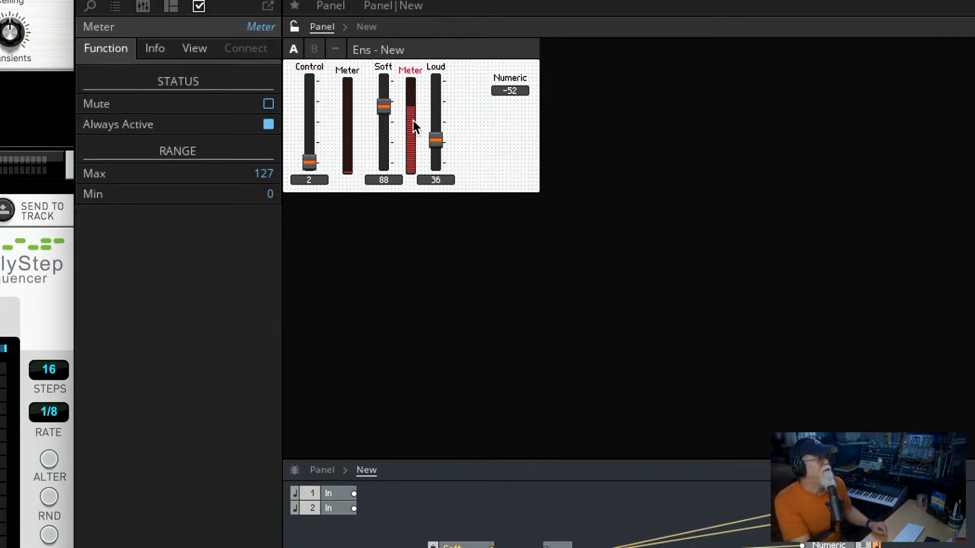
pyautogui.click(434, 136)
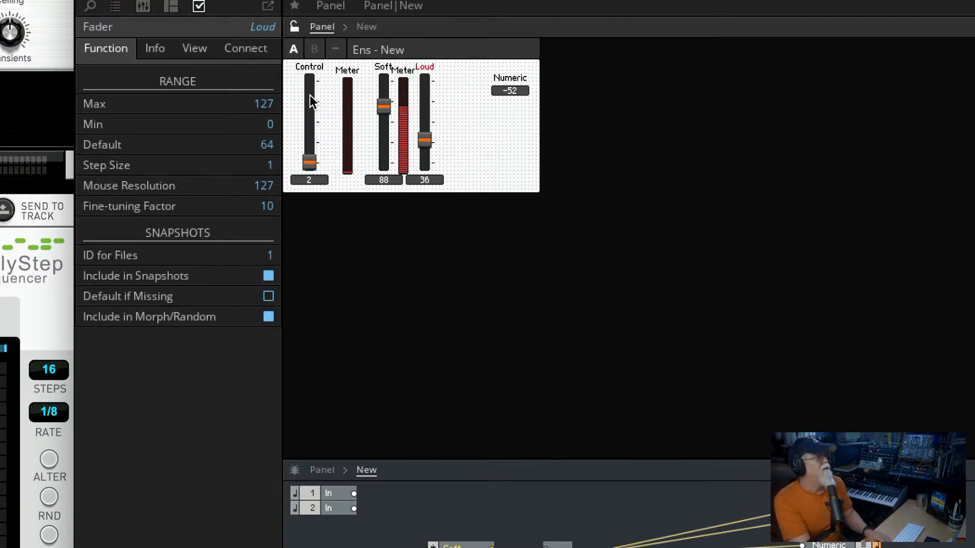
# Raise the Soft fader to 99 and sweep the Control fader from 0 up to 127.
pyautogui.click(308, 162)
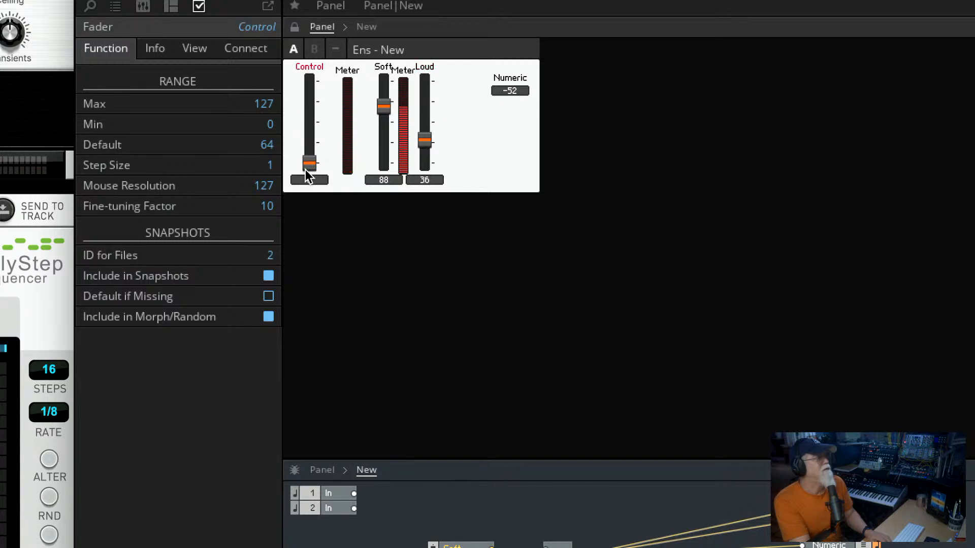
pyautogui.click(385, 104)
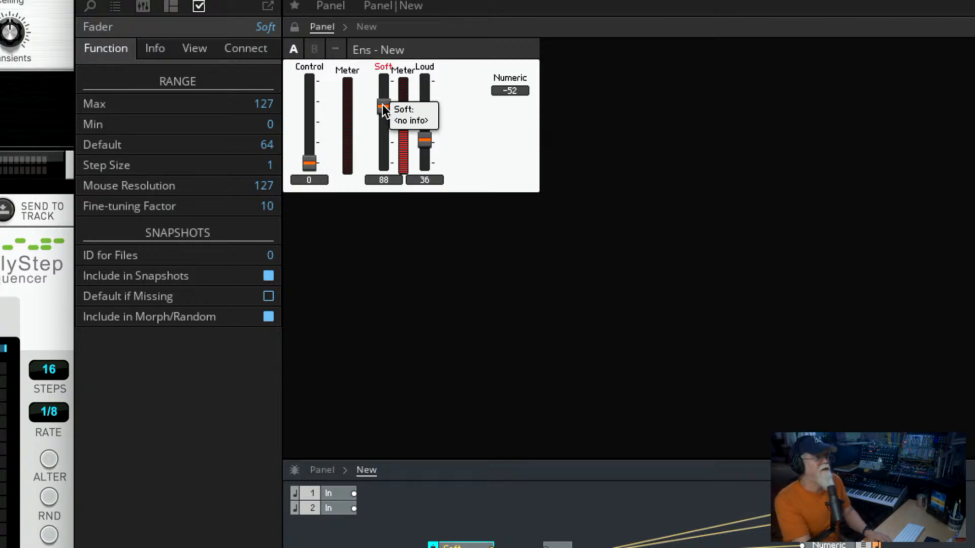
pyautogui.moveTo(382, 104); pyautogui.dragTo(386, 93)
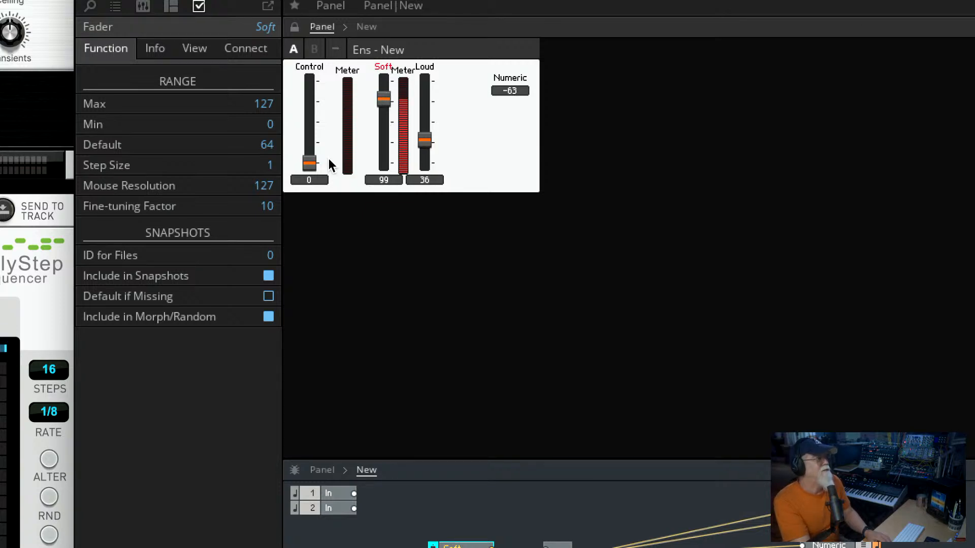
pyautogui.moveTo(309, 162); pyautogui.dragTo(317, 48)
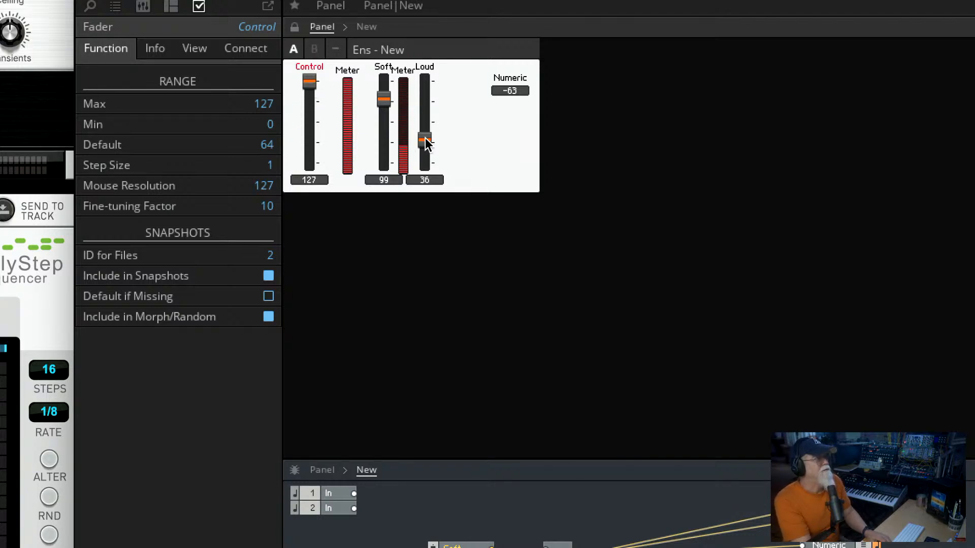
# Set the Loud fader to 122 and the Soft fader to 46, with the Control fader swept up to 126.
pyautogui.moveTo(425, 138); pyautogui.dragTo(422, 57)
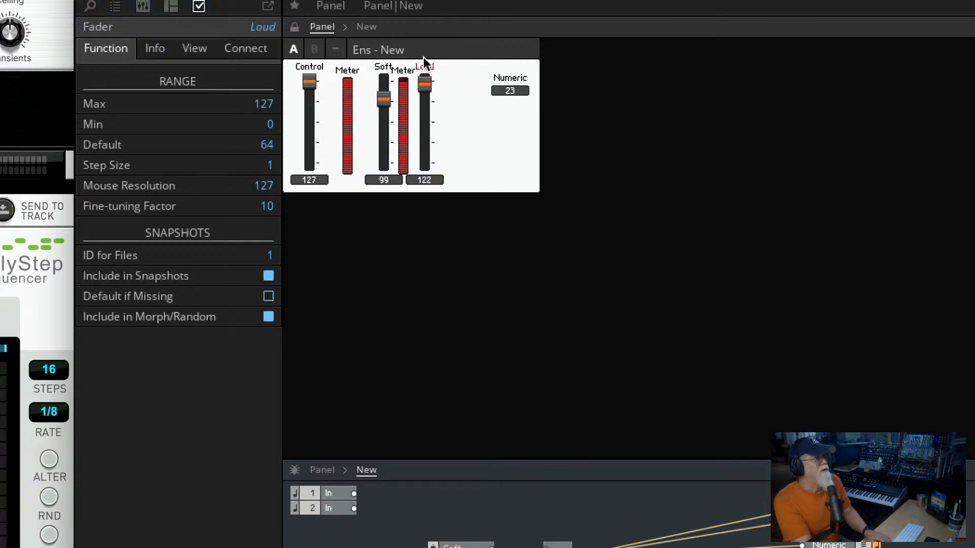
pyautogui.click(309, 81)
pyautogui.moveTo(384, 98); pyautogui.dragTo(383, 133)
pyautogui.moveTo(309, 86); pyautogui.dragTo(326, 37)
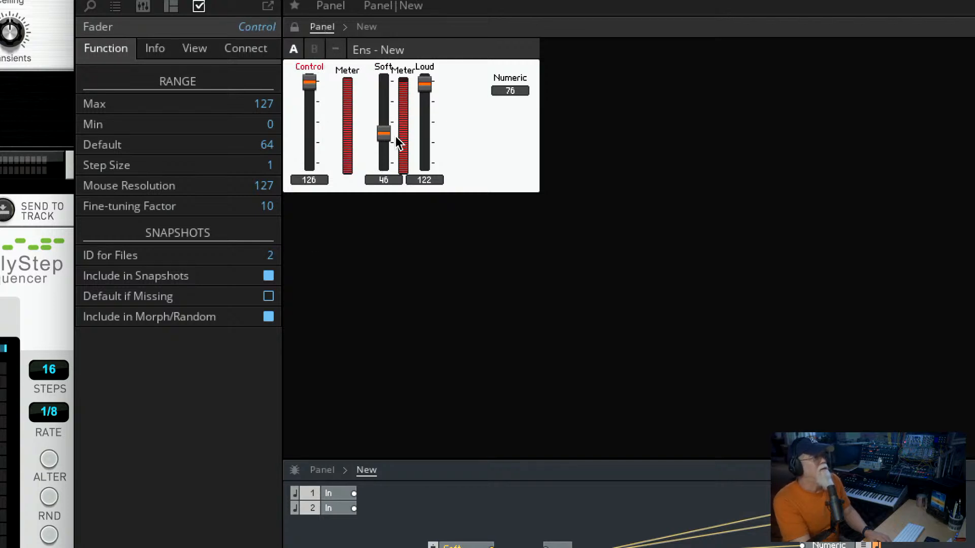
# Lower the Loud fader to 45, close to the Soft fader's position, and sweep the Control fader up to 123.
pyautogui.moveTo(424, 84); pyautogui.dragTo(418, 165)
pyautogui.moveTo(313, 87); pyautogui.dragTo(318, 24)
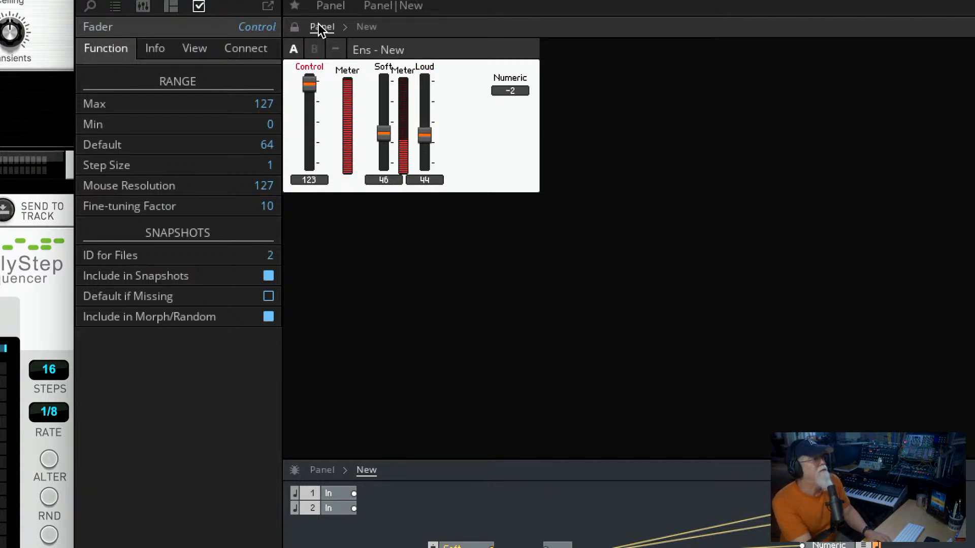
pyautogui.click(424, 139)
pyautogui.moveTo(420, 136); pyautogui.dragTo(420, 135)
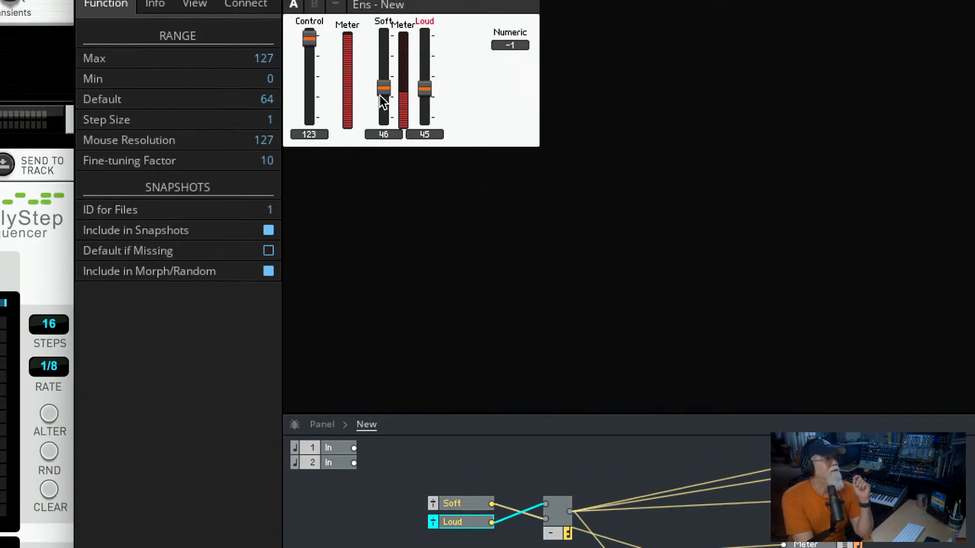
# Set the Soft fader to 60 and the Loud fader to 40, and examine the module wiring from Soft, Loud and Control to the meters.
pyautogui.moveTo(383, 88); pyautogui.dragTo(423, 103)
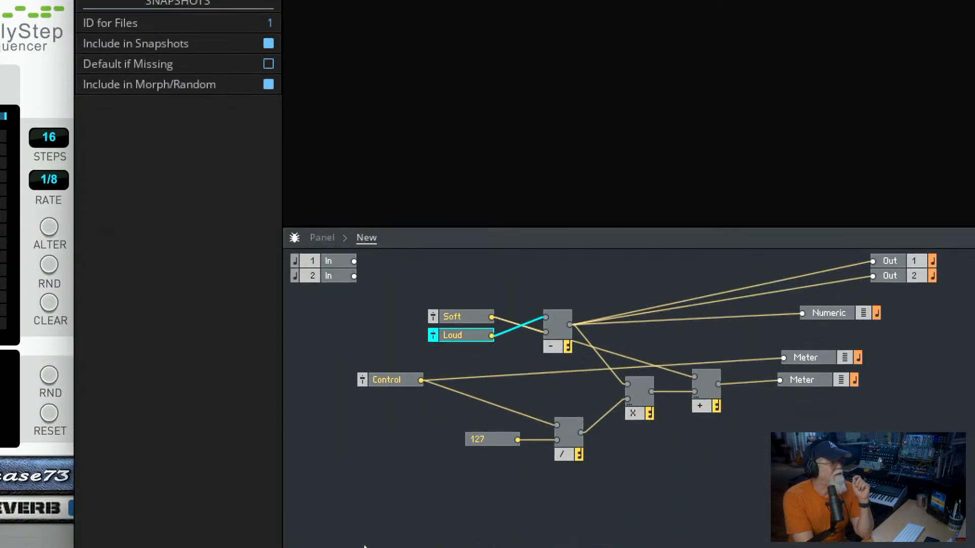
pyautogui.moveTo(585, 336)
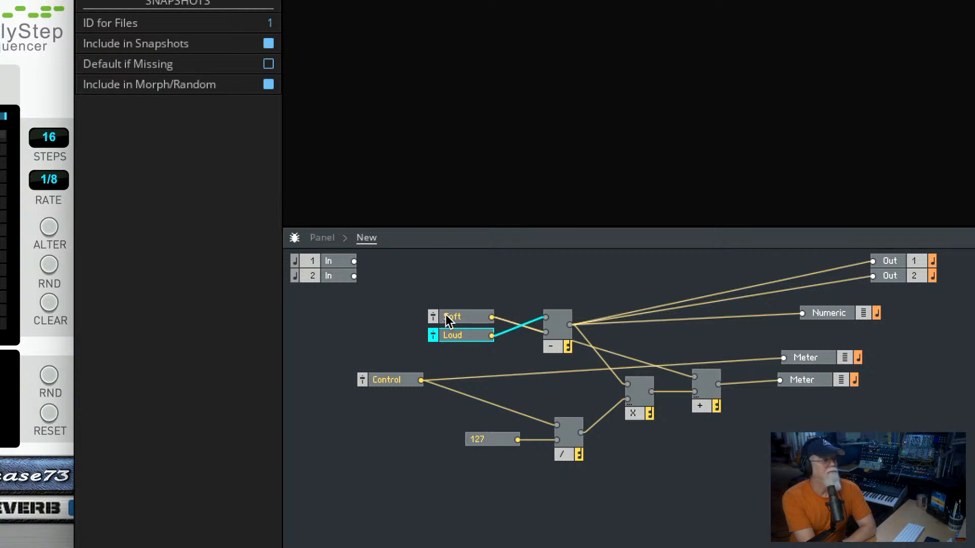
pyautogui.click(473, 323)
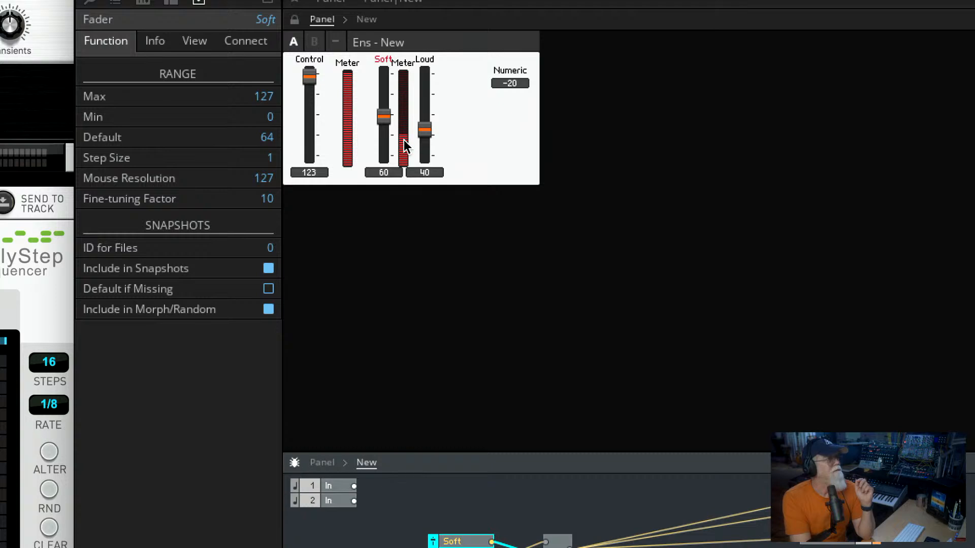
# Raise the Soft fader to 81 and sweep the Control fader down to 1, up to 126 and back to 1.
pyautogui.moveTo(382, 117); pyautogui.dragTo(382, 105)
pyautogui.click(308, 77)
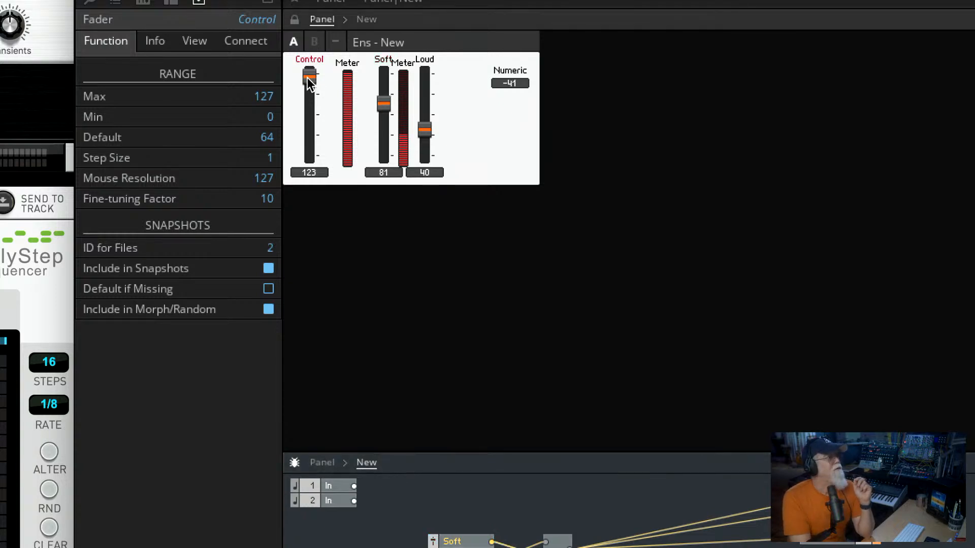
pyautogui.moveTo(308, 78); pyautogui.dragTo(297, 203)
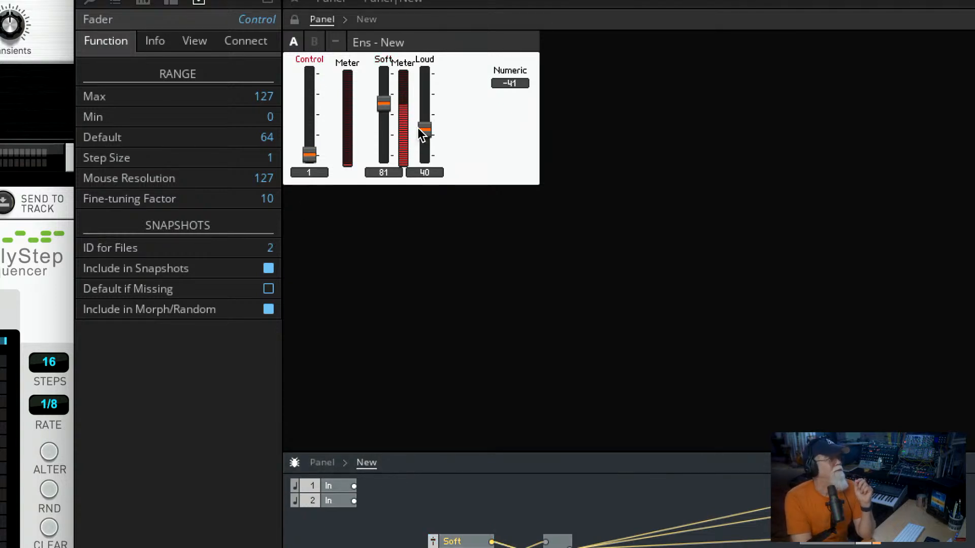
pyautogui.moveTo(306, 154); pyautogui.dragTo(321, 52)
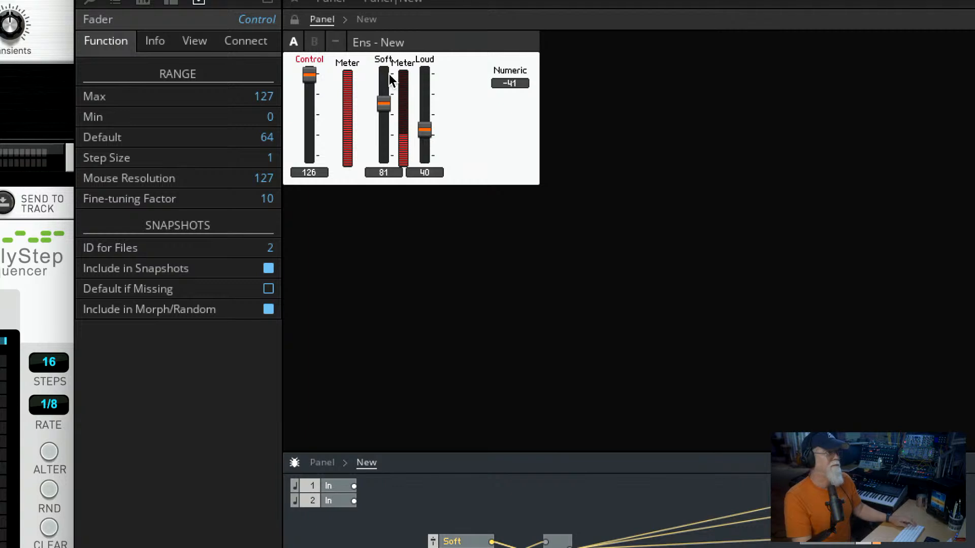
pyautogui.moveTo(310, 71); pyautogui.dragTo(301, 185)
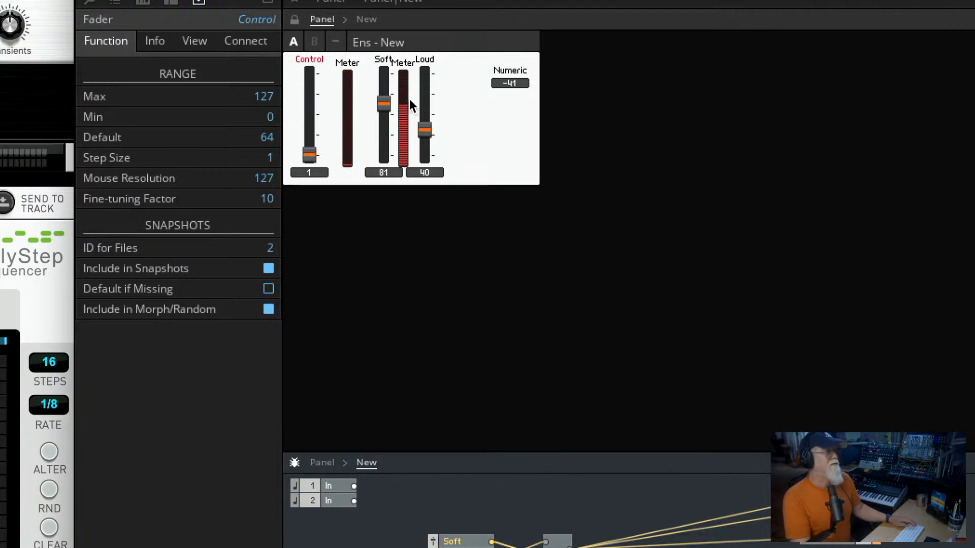
# Lower the Soft fader to 44 and raise the Control and Loud faders towards the top of their ranges.
pyautogui.moveTo(378, 107); pyautogui.dragTo(382, 132)
pyautogui.moveTo(320, 147); pyautogui.dragTo(313, 50)
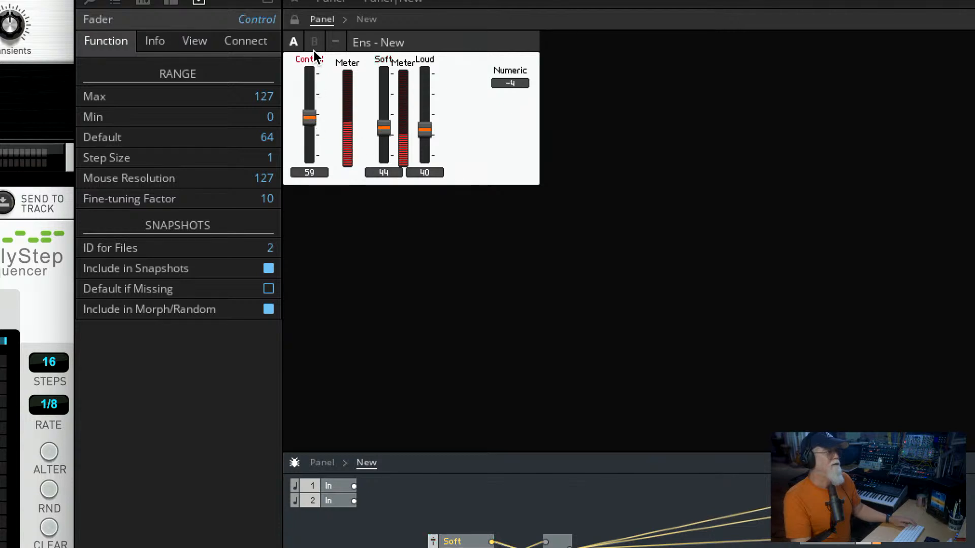
pyautogui.moveTo(428, 126); pyautogui.dragTo(429, 69)
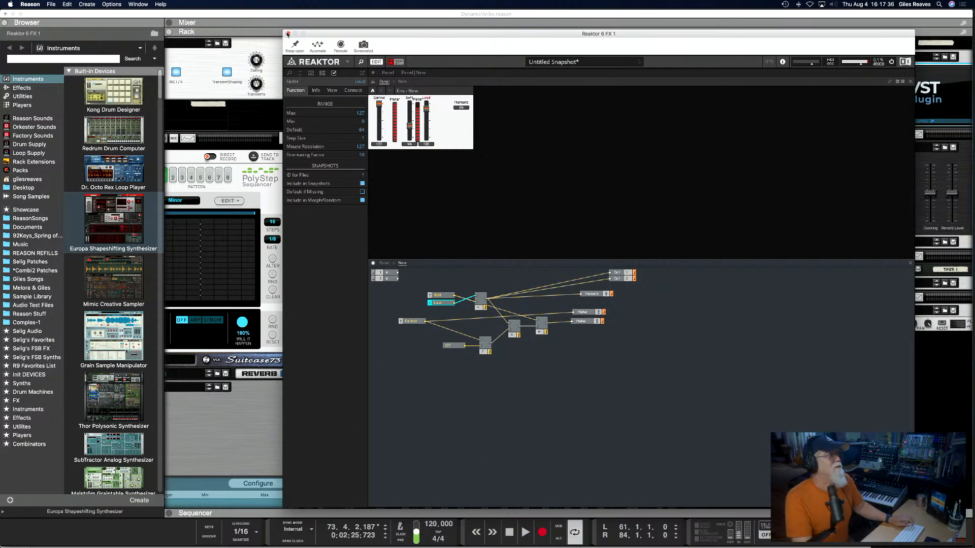
# Close the Reaktor 6 FX window and bring the ReVolt CV Processors inside the two-fader Combinator into view.
pyautogui.click(287, 34)
pyautogui.hscroll(-5, 434, 218)
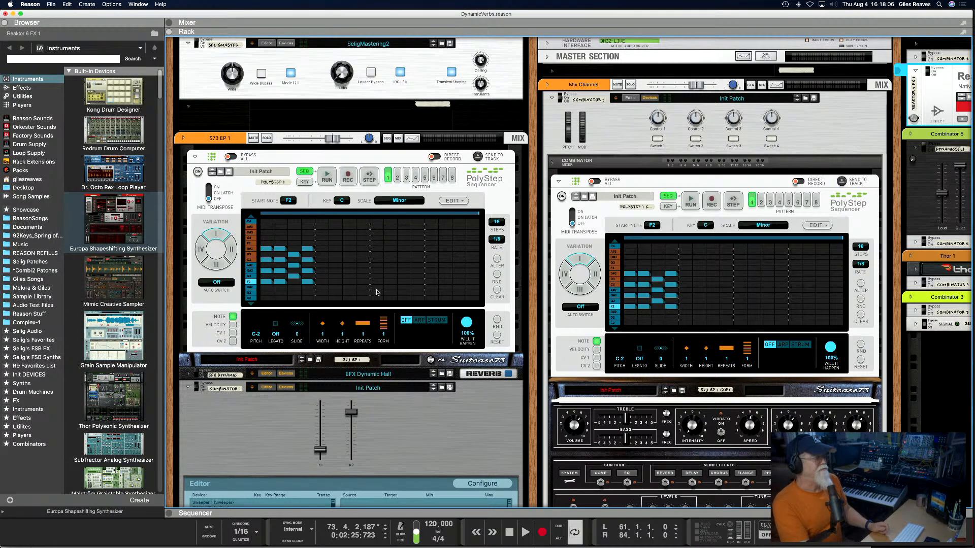
pyautogui.scroll(-5, 376, 293)
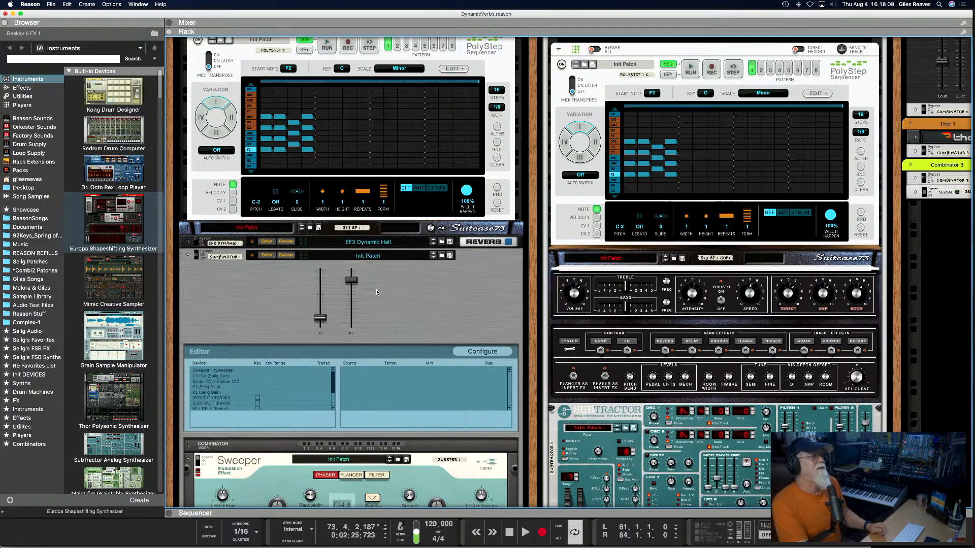
pyautogui.scroll(-3, 377, 293)
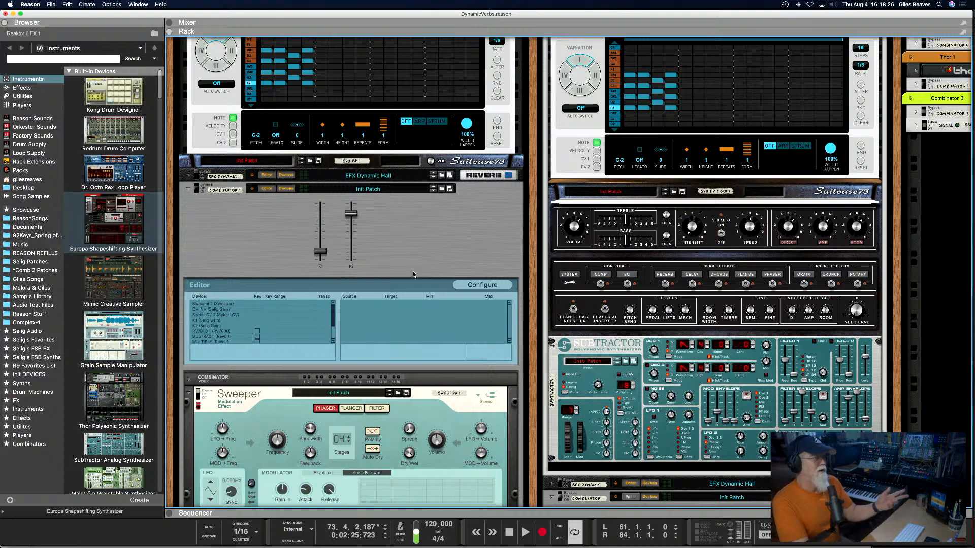
pyautogui.scroll(-10, 413, 274)
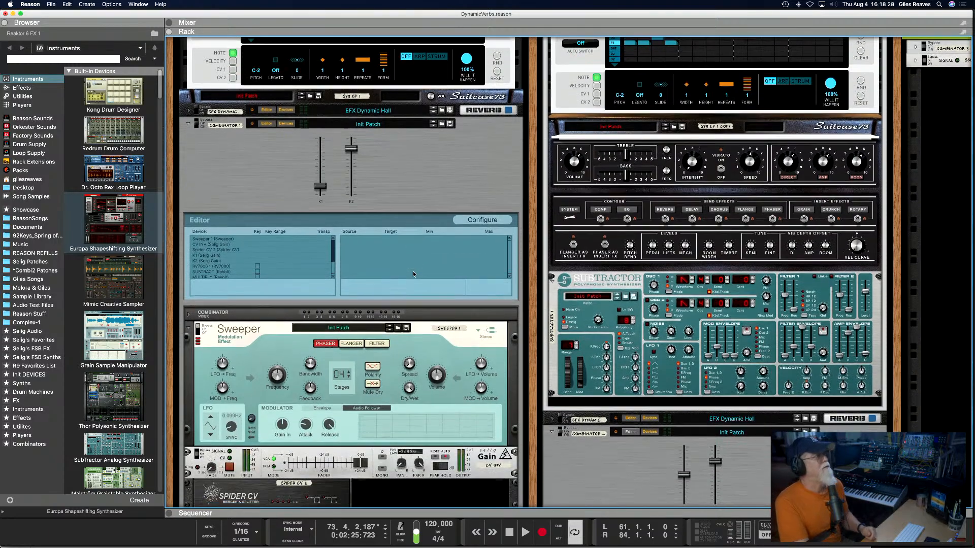
pyautogui.scroll(-8, 413, 274)
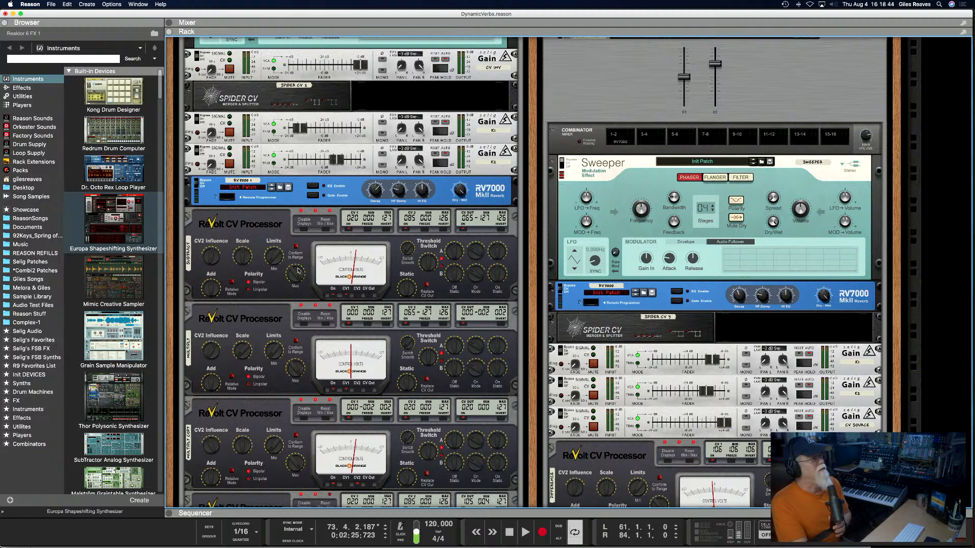
pyautogui.moveTo(272, 256)
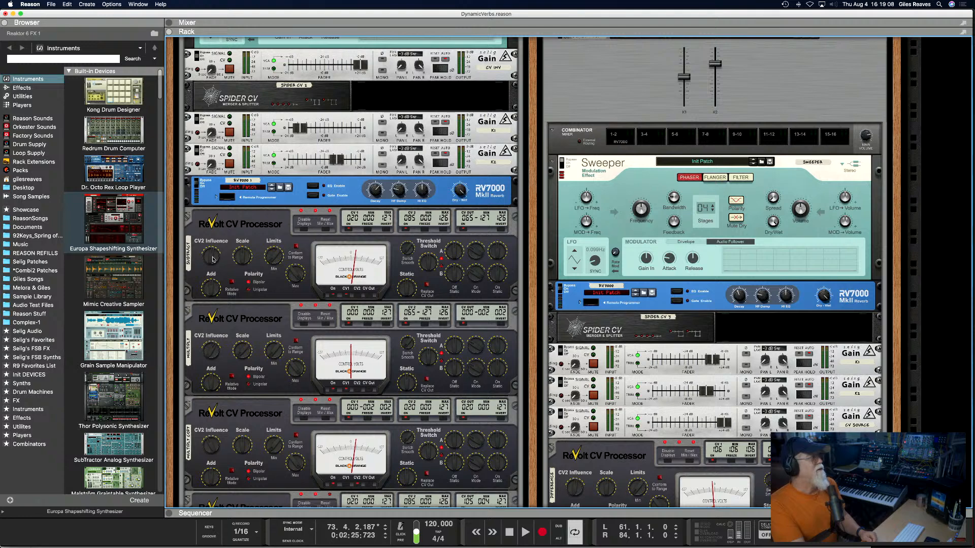
# Examine the rear CV cabling of the ReVolt Subtract and Multiply processors and select the Subtract processor.
pyautogui.press('Tab')
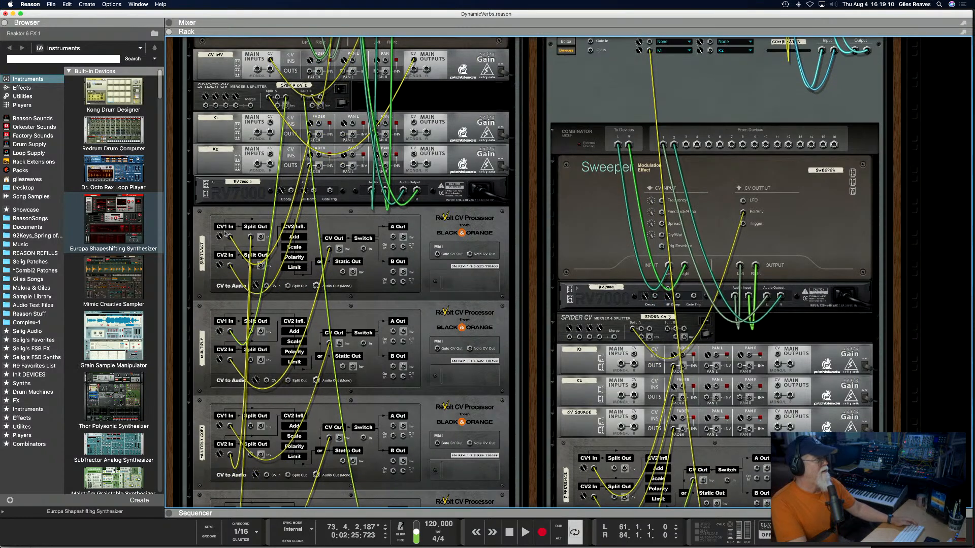
pyautogui.press('Tab')
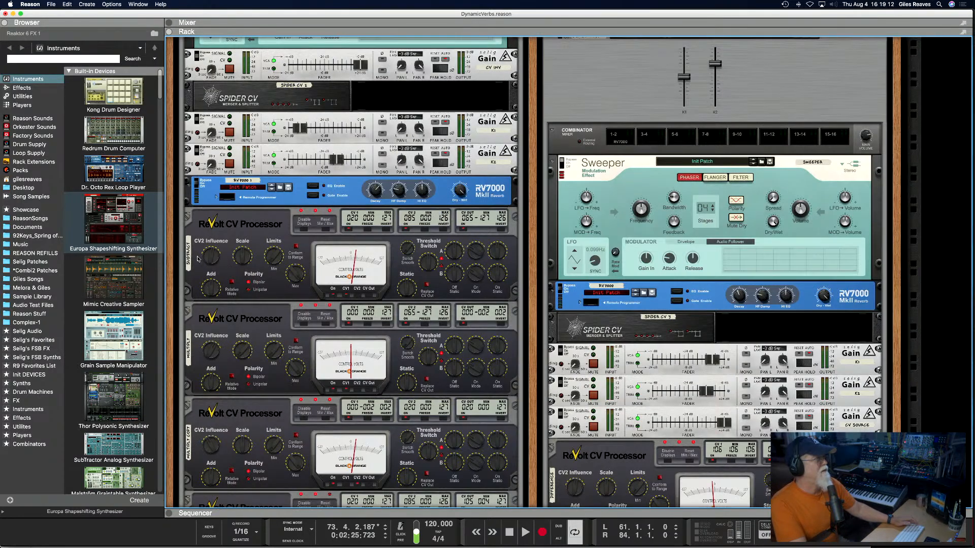
pyautogui.click(214, 261)
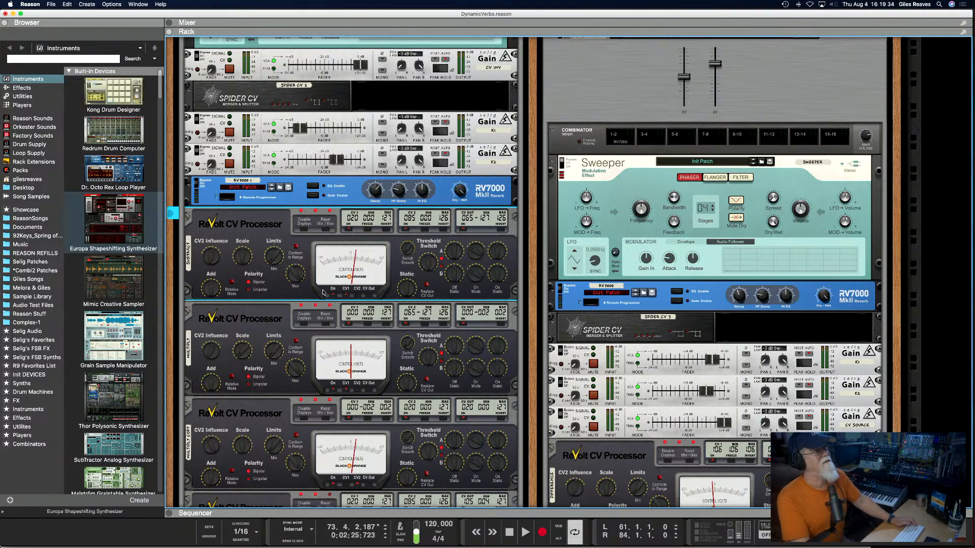
pyautogui.hscroll(1, 323, 292)
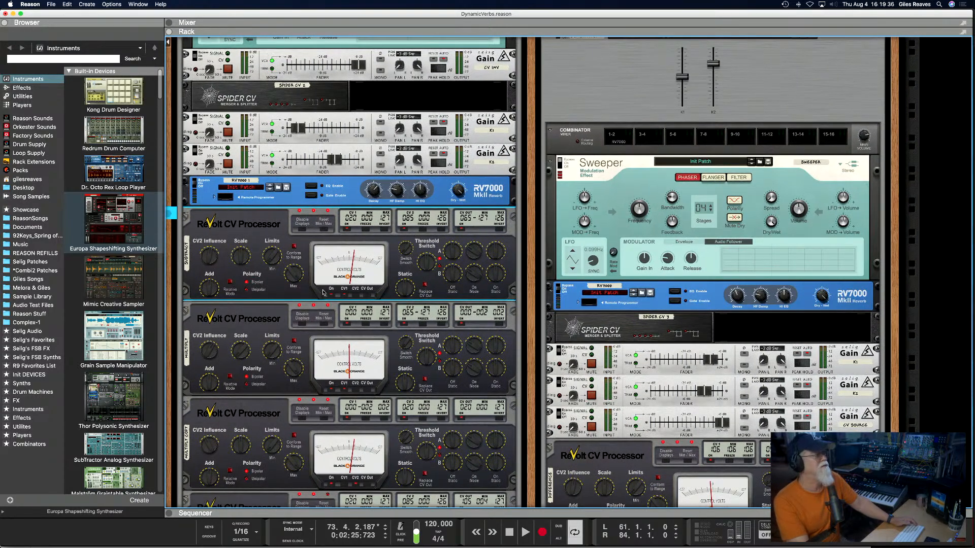
# Raise the K1 fader on Combinator 1 to about the middle of its range.
pyautogui.scroll(5, 323, 292)
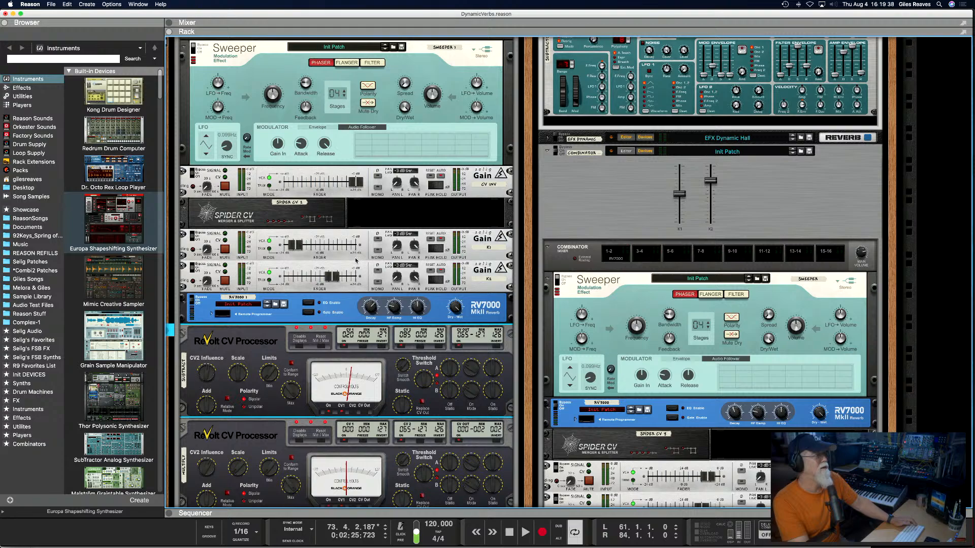
pyautogui.scroll(-2, 364, 290)
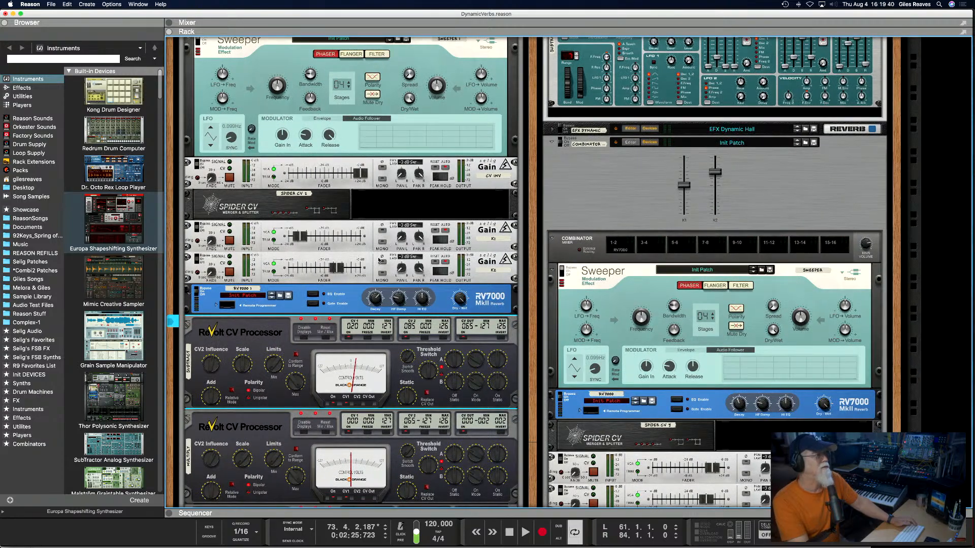
pyautogui.scroll(10, 379, 261)
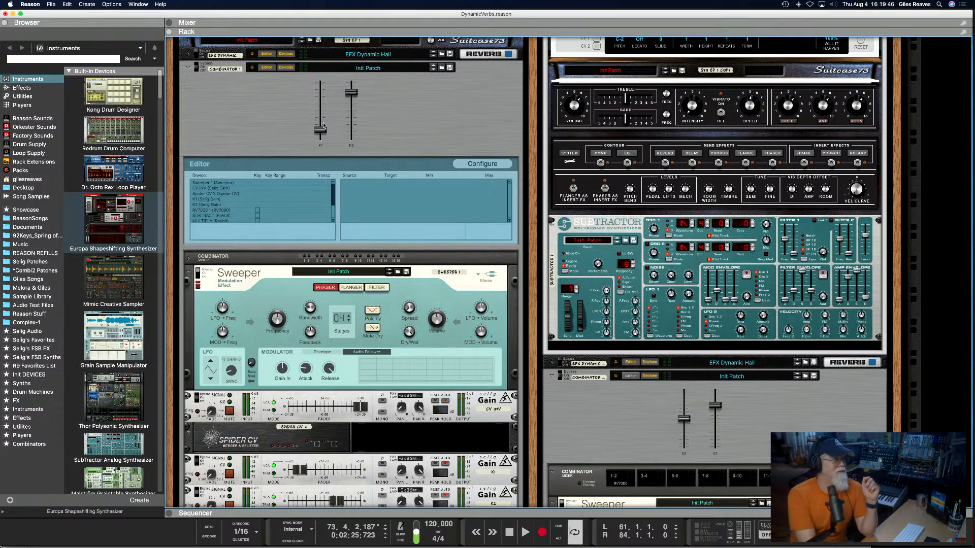
pyautogui.moveTo(323, 126); pyautogui.dragTo(322, 113)
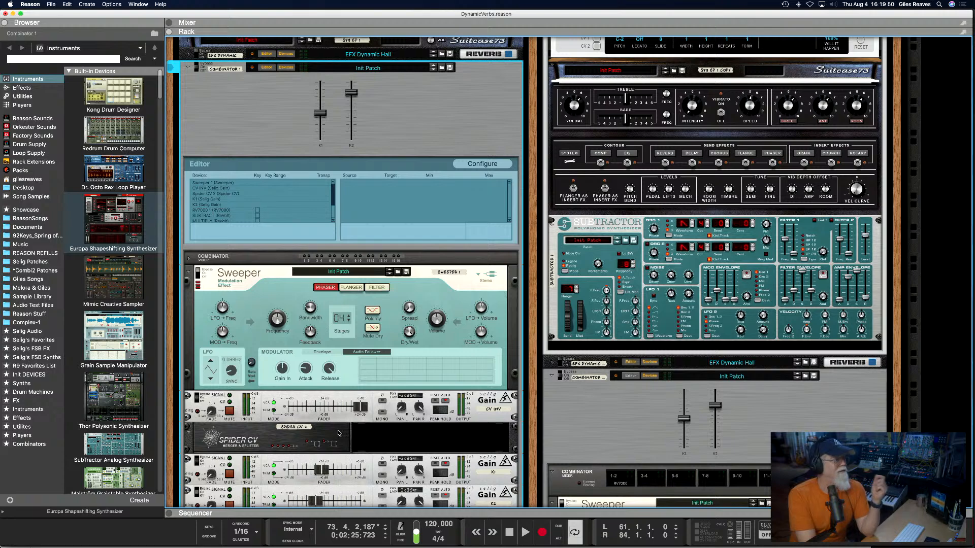
# Compare the Selig Gain, Spider CV and ReVolt CV Processor chains inside the two fader Combinators.
pyautogui.scroll(-2, 330, 258)
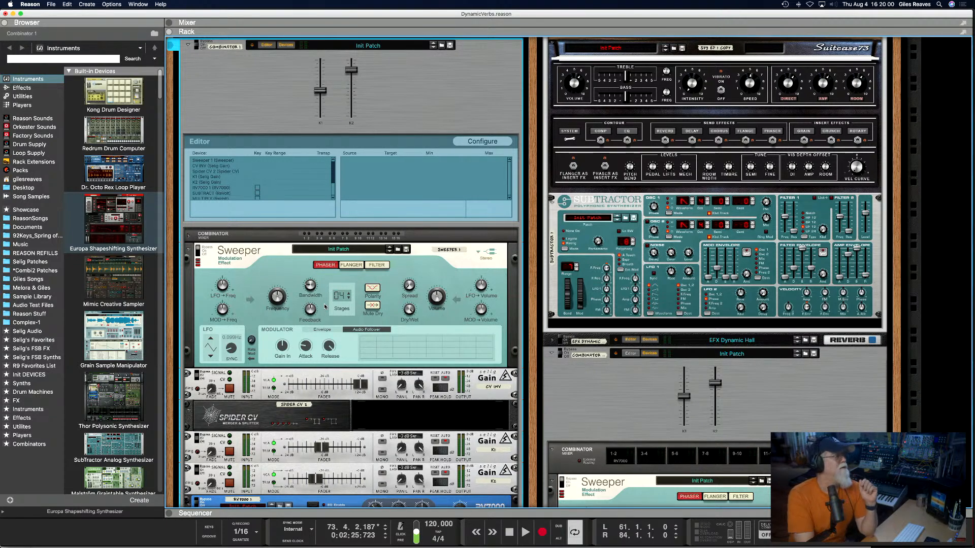
pyautogui.scroll(-2, 330, 280)
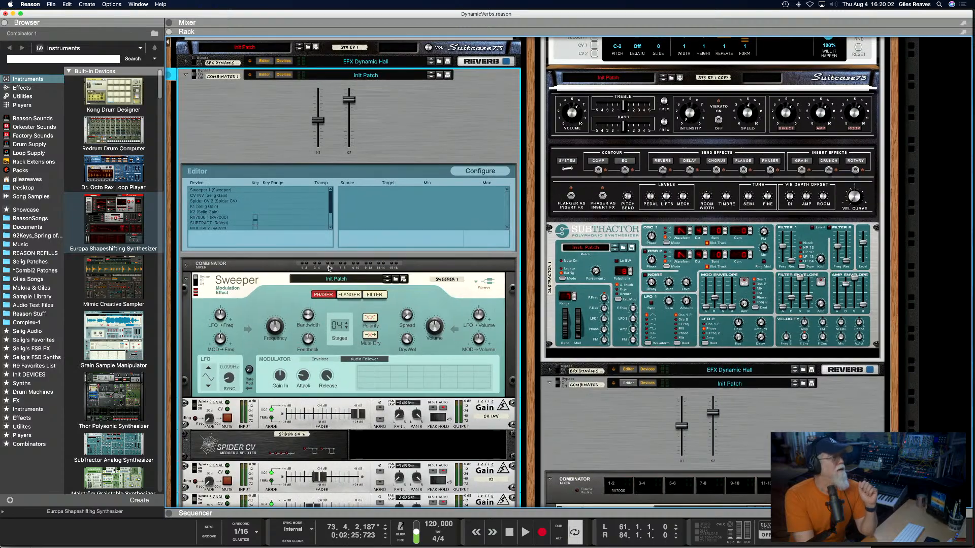
pyautogui.scroll(3, 328, 269)
pyautogui.scroll(-3, 329, 269)
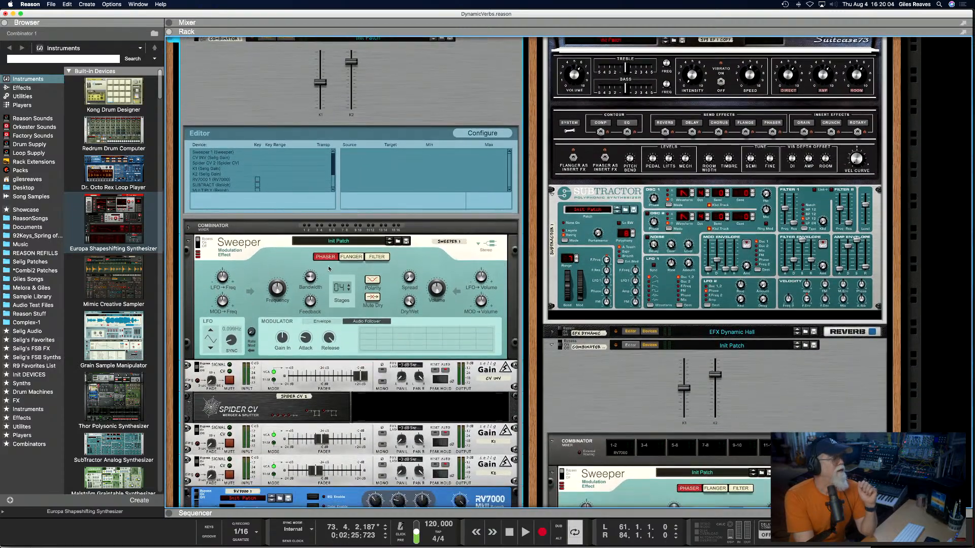
pyautogui.scroll(-10, 328, 269)
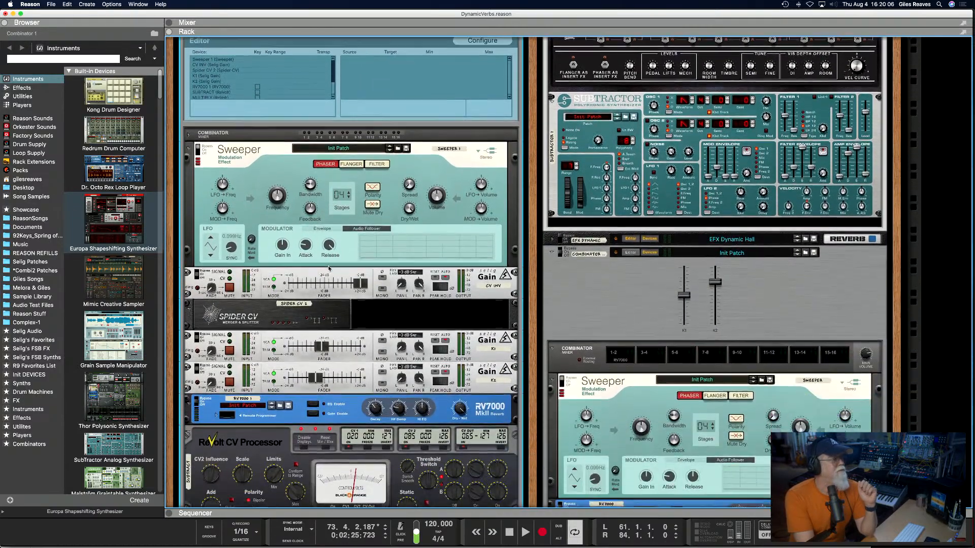
pyautogui.hscroll(4, 328, 269)
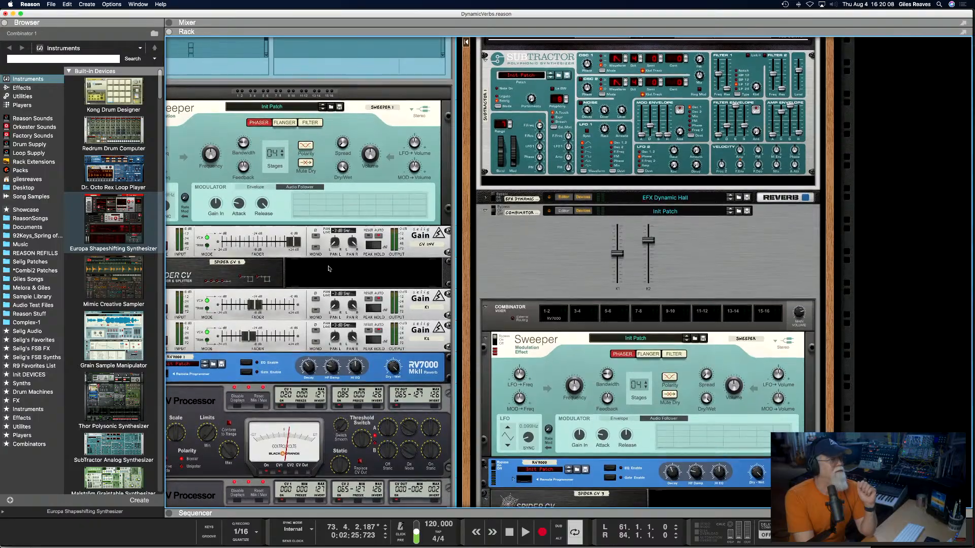
pyautogui.scroll(-11, 643, 348)
pyautogui.scroll(-8, 642, 348)
pyautogui.hscroll(3, 642, 348)
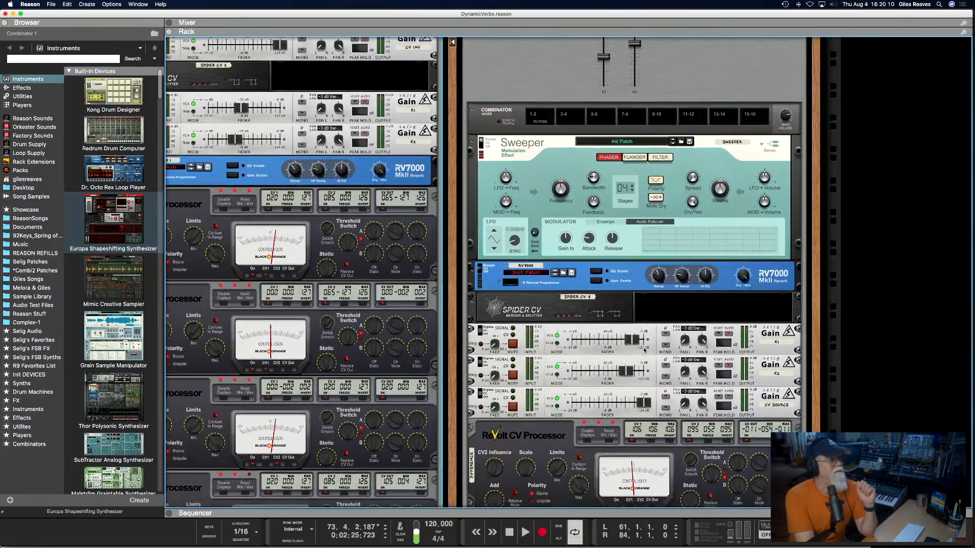
pyautogui.scroll(-8, 644, 350)
pyautogui.hscroll(2, 643, 350)
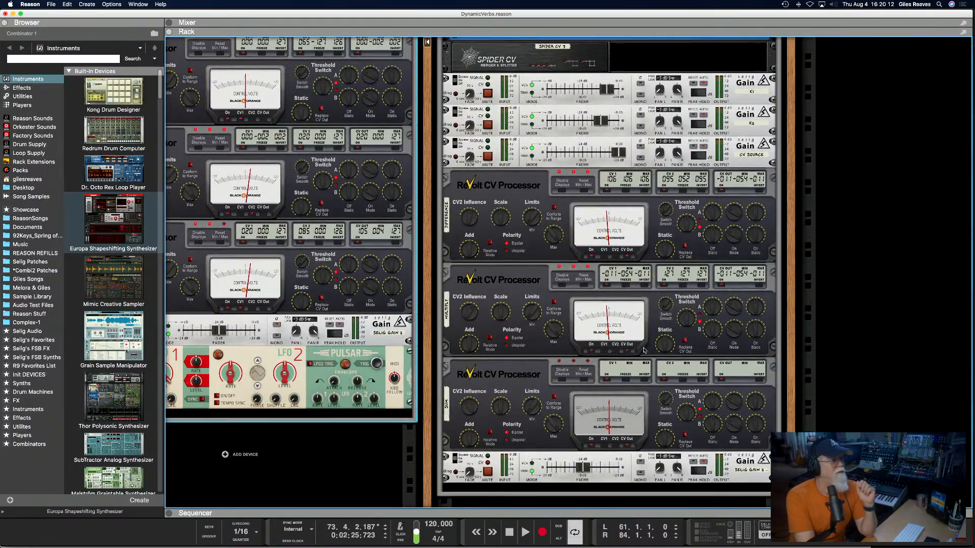
# Examine the Thor-based version of the CV routing, including Thor's modulation matrix and its Selig Gain devices.
pyautogui.scroll(8, 644, 351)
pyautogui.hscroll(-6, 643, 350)
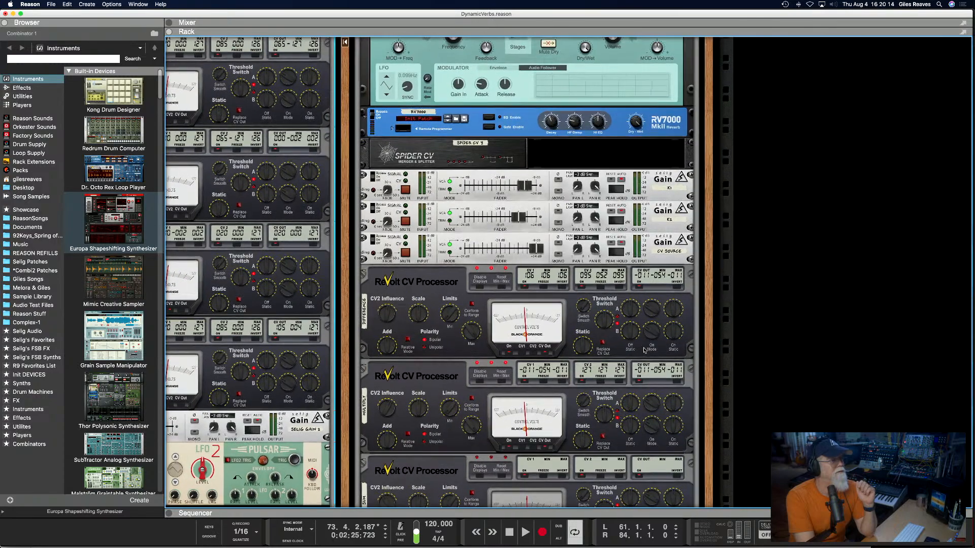
pyautogui.scroll(5, 644, 351)
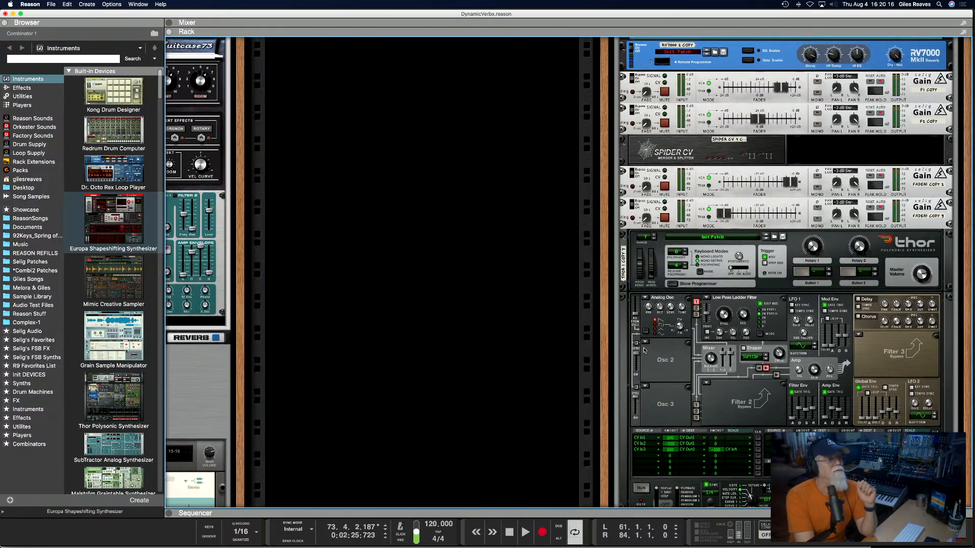
pyautogui.scroll(-8, 643, 350)
pyautogui.scroll(-6, 644, 351)
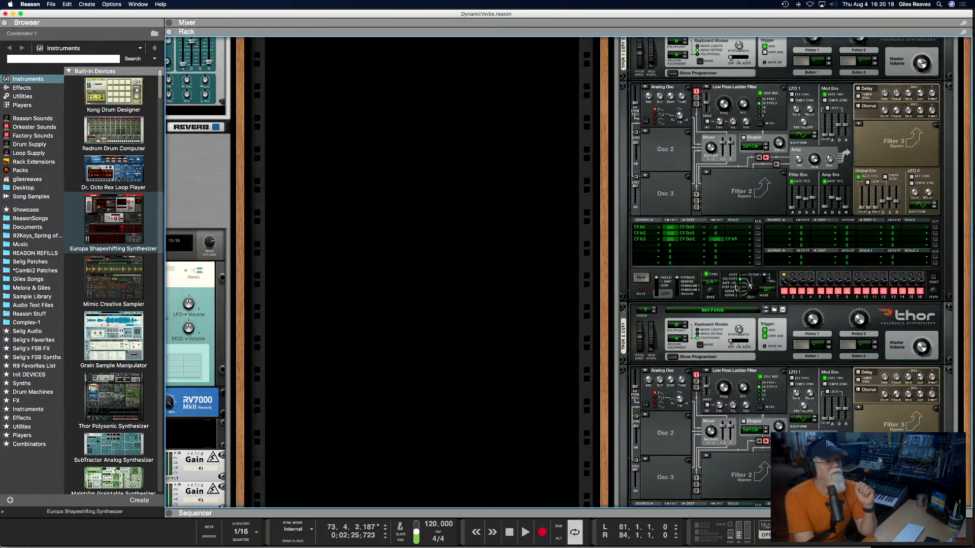
pyautogui.scroll(7, 791, 295)
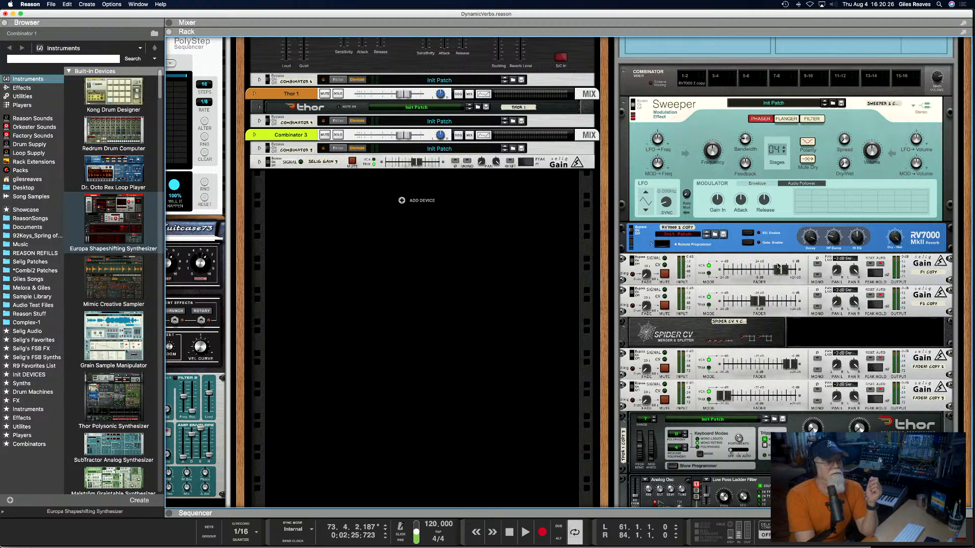
# Show the devices inside the DynamicSeligVerb Combinator and look through its reverb, compressor and Thor.
pyautogui.scroll(2, 779, 266)
pyautogui.hscroll(-2, 778, 266)
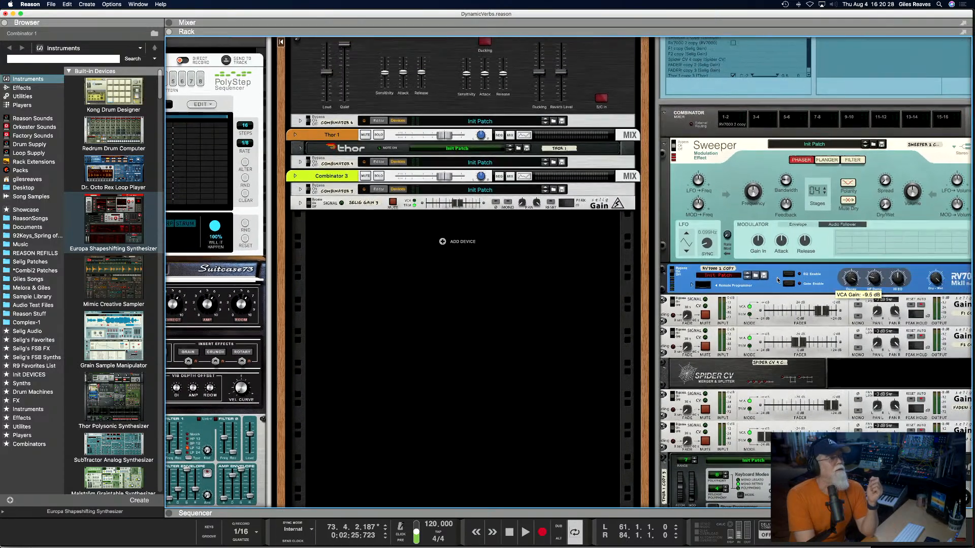
pyautogui.scroll(5, 779, 280)
pyautogui.hscroll(-3, 778, 279)
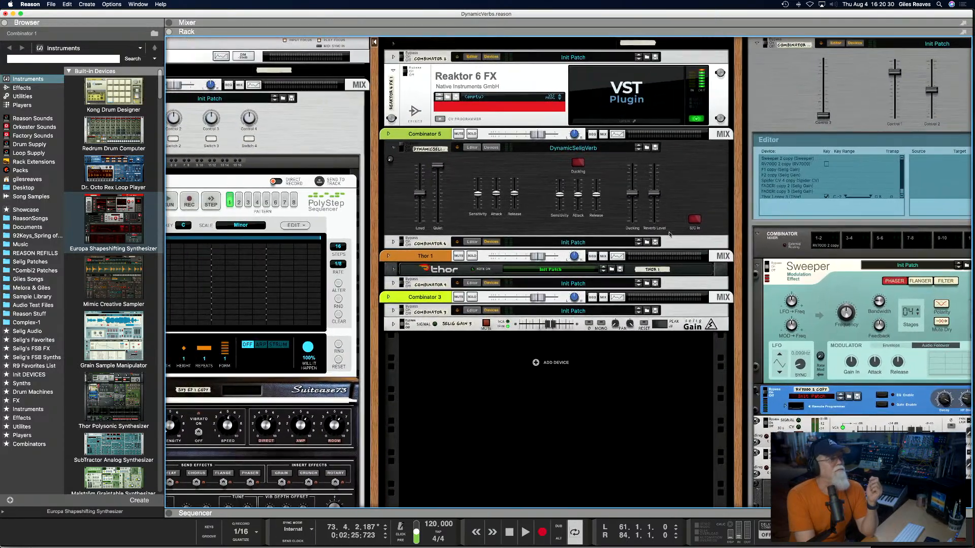
pyautogui.click(490, 149)
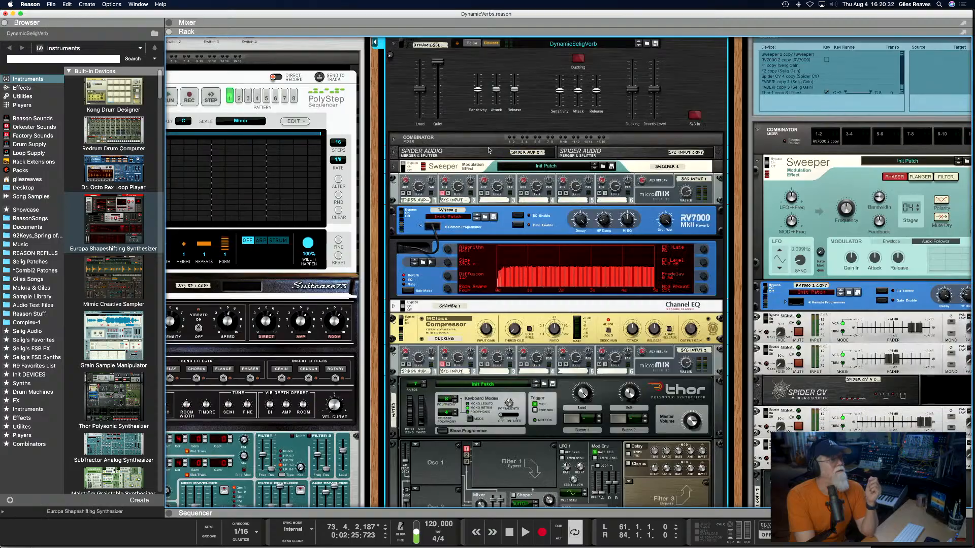
pyautogui.scroll(-10, 531, 276)
pyautogui.hscroll(-1, 531, 276)
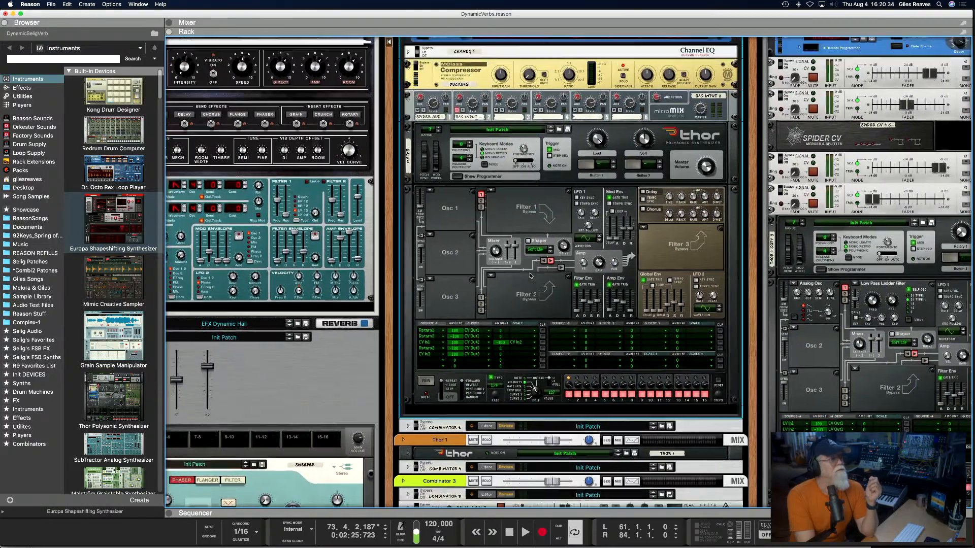
pyautogui.scroll(8, 531, 276)
pyautogui.hscroll(-1, 530, 275)
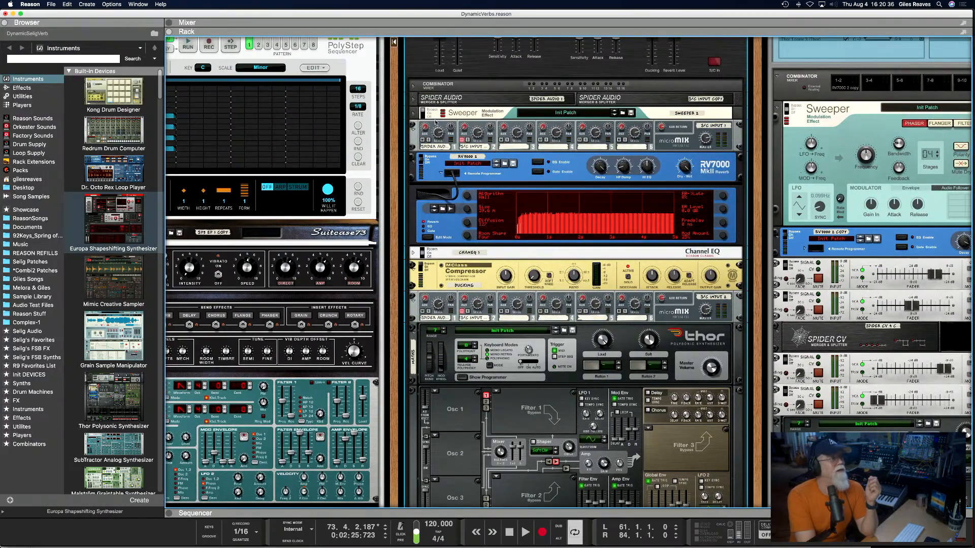
# Unfold the Sweeper in DynamicSeligVerb and examine the modulation matrix of the Combinator's Thor.
pyautogui.click(413, 115)
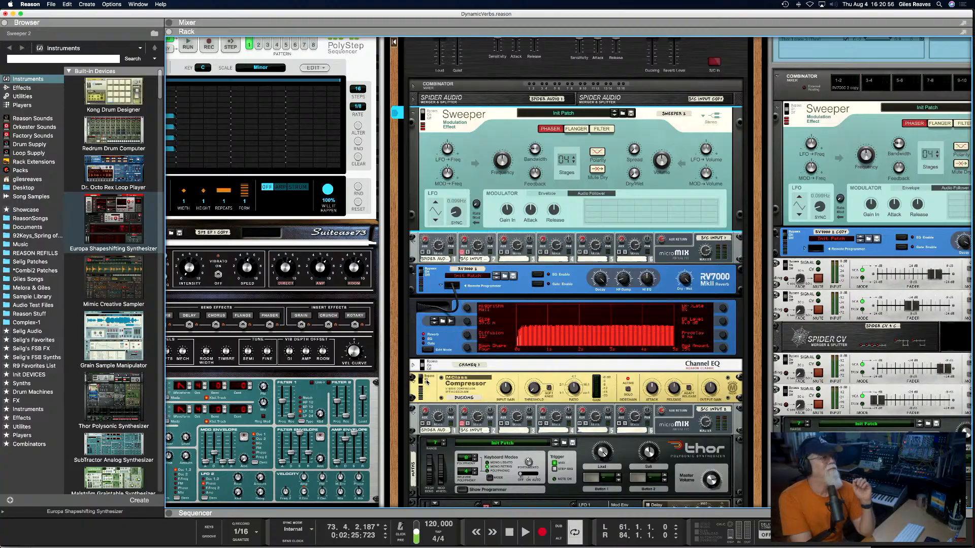
pyautogui.scroll(3, 426, 382)
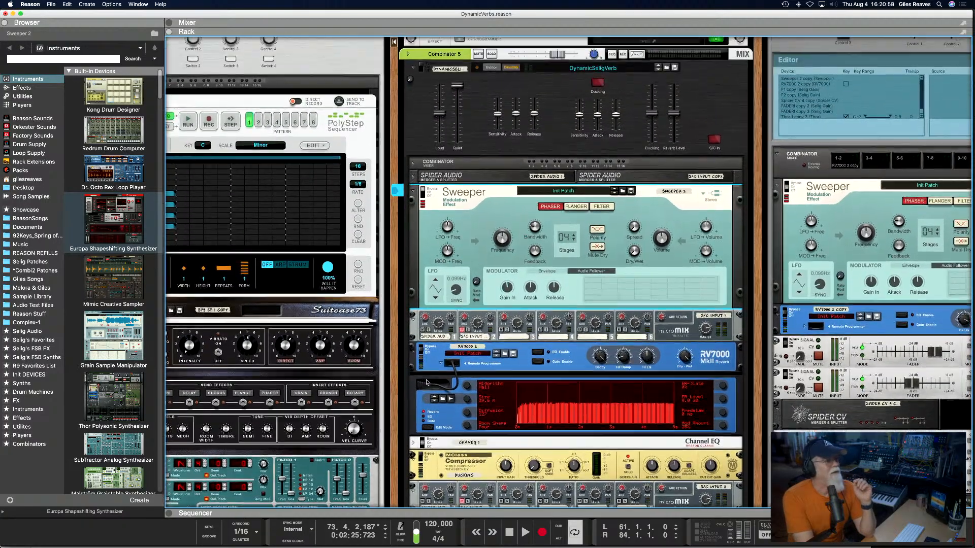
pyautogui.scroll(-8, 426, 382)
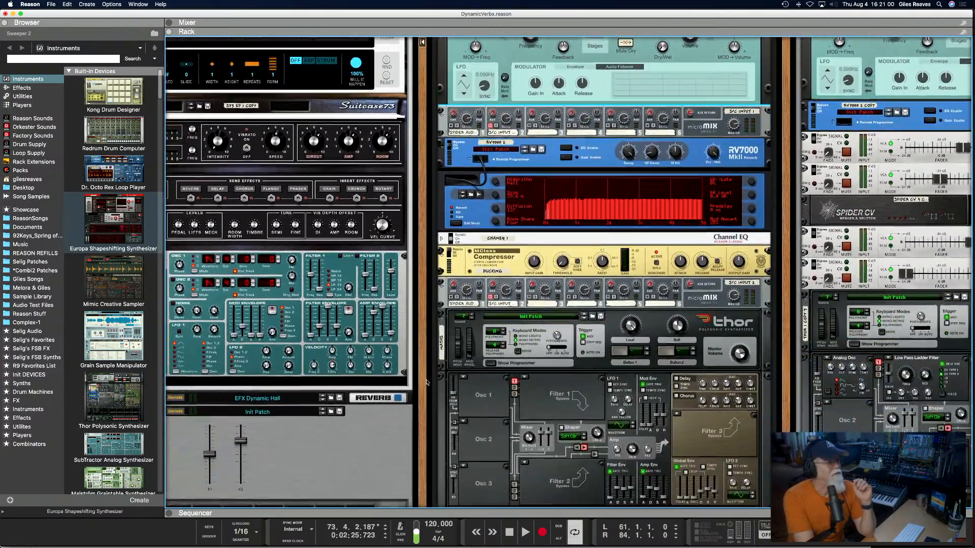
pyautogui.scroll(-4, 427, 382)
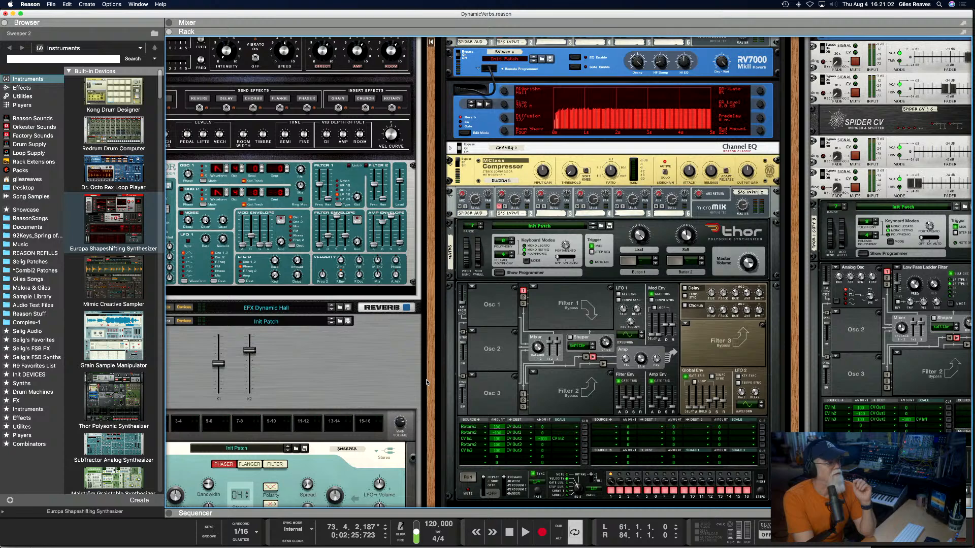
pyautogui.scroll(-2, 426, 382)
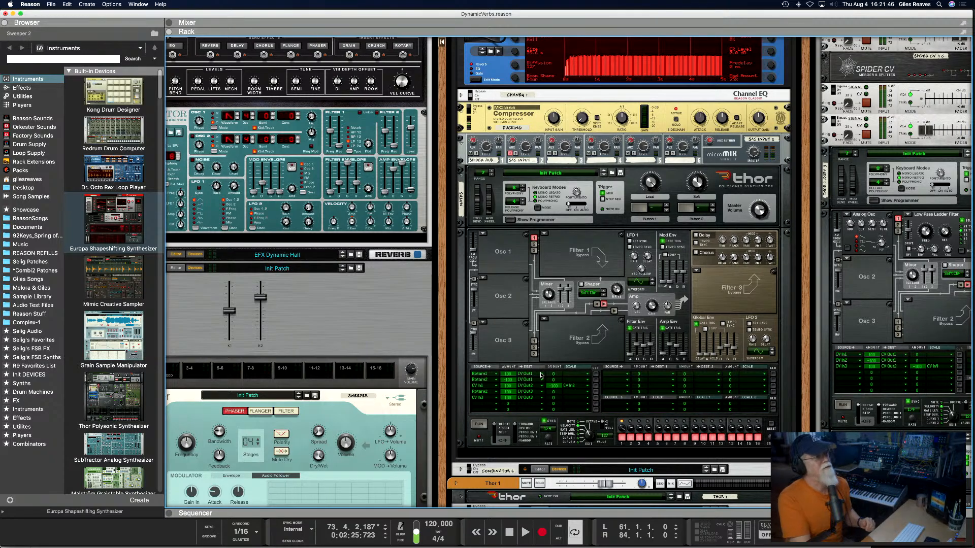
# Fold the DynamicSeligVerb Combinator.
pyautogui.scroll(5, 526, 403)
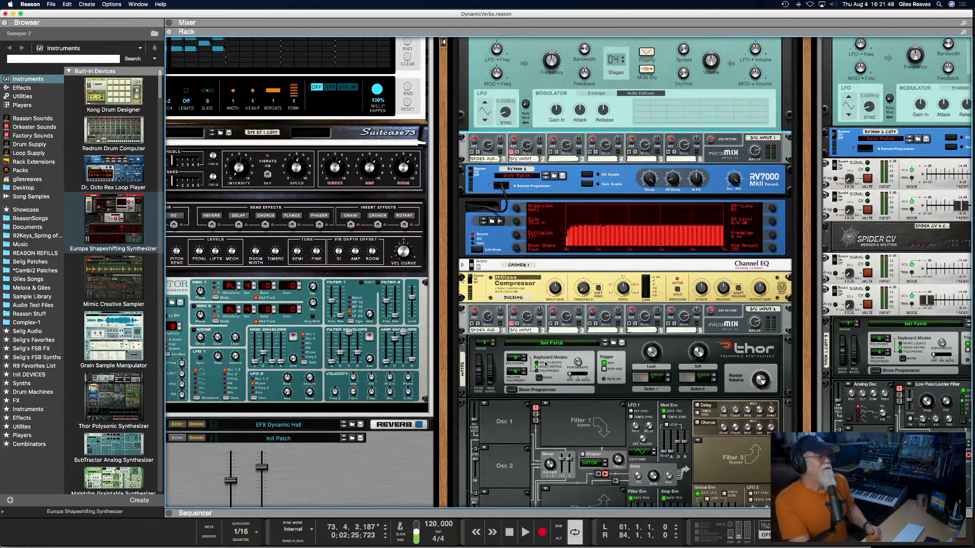
pyautogui.scroll(4, 545, 365)
pyautogui.scroll(2, 546, 365)
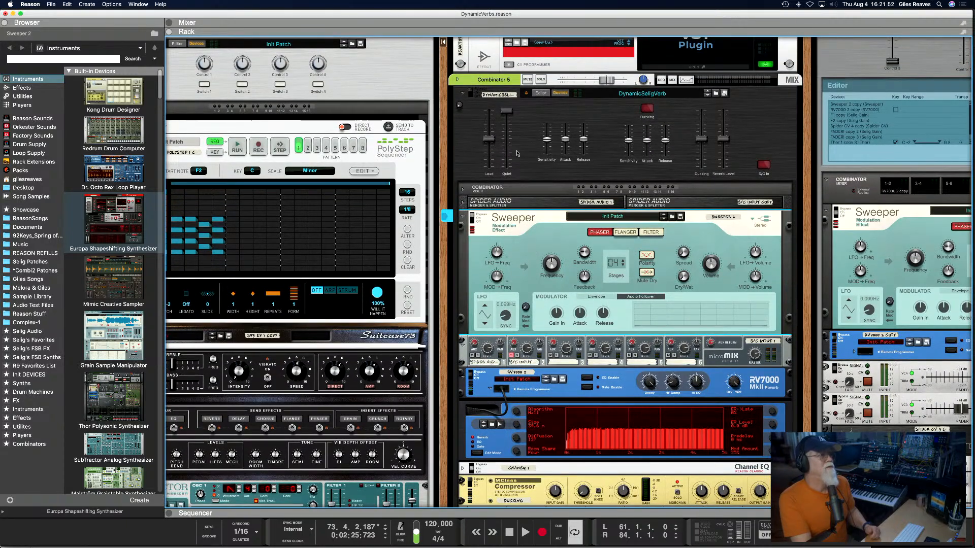
pyautogui.click(464, 94)
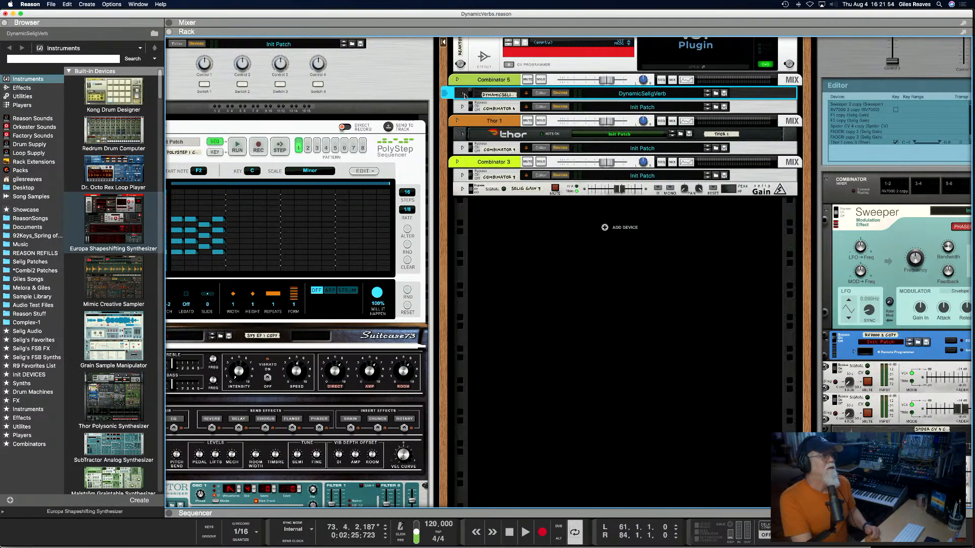
# Unfold Combinator 6 and examine the rear cabling of its Sweeper, RV7000 and Selig Gain.
pyautogui.click(462, 107)
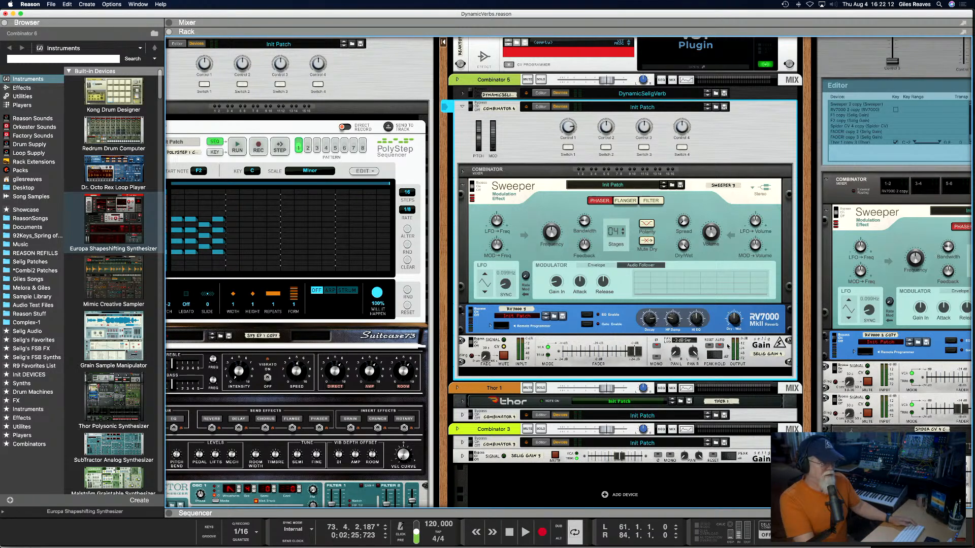
pyautogui.press('Tab')
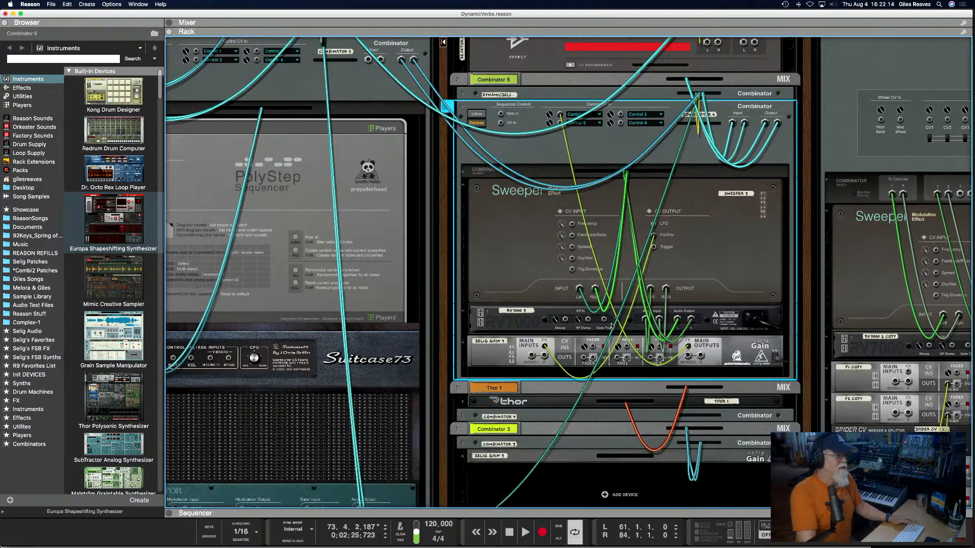
pyautogui.press('Tab')
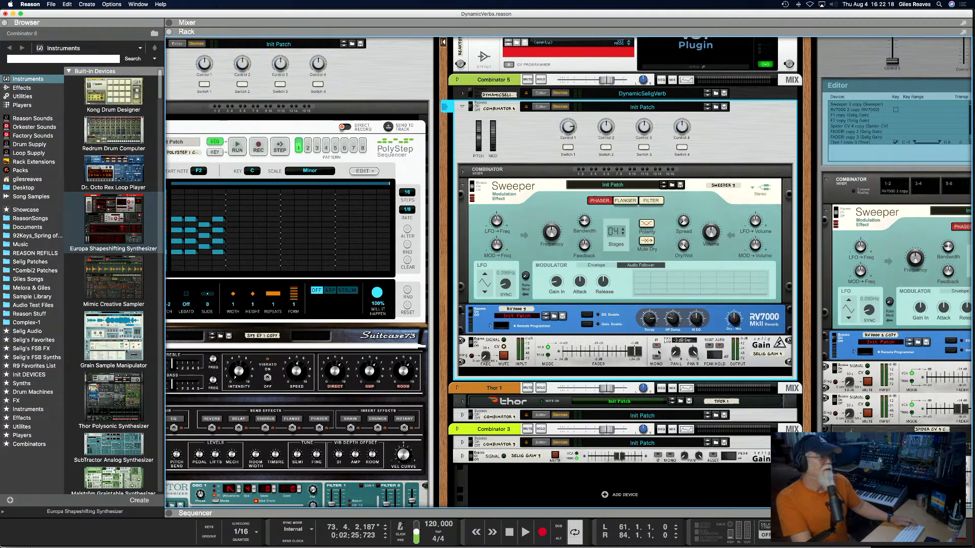
# Play notes through Combinator 6 and examine how the RV7000's Decay responds to the playing level.
pyautogui.press('Tab')
pyautogui.press('Tab')
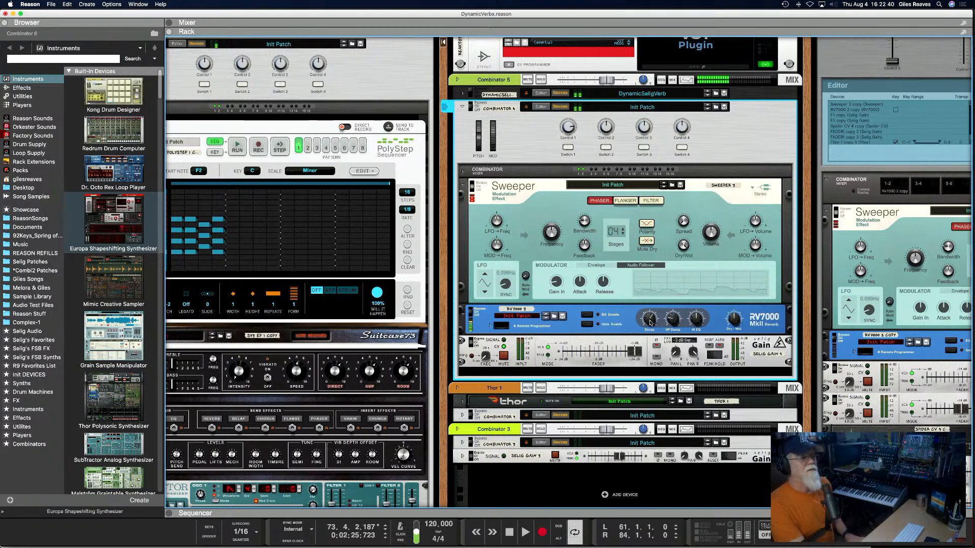
pyautogui.moveTo(650, 322)
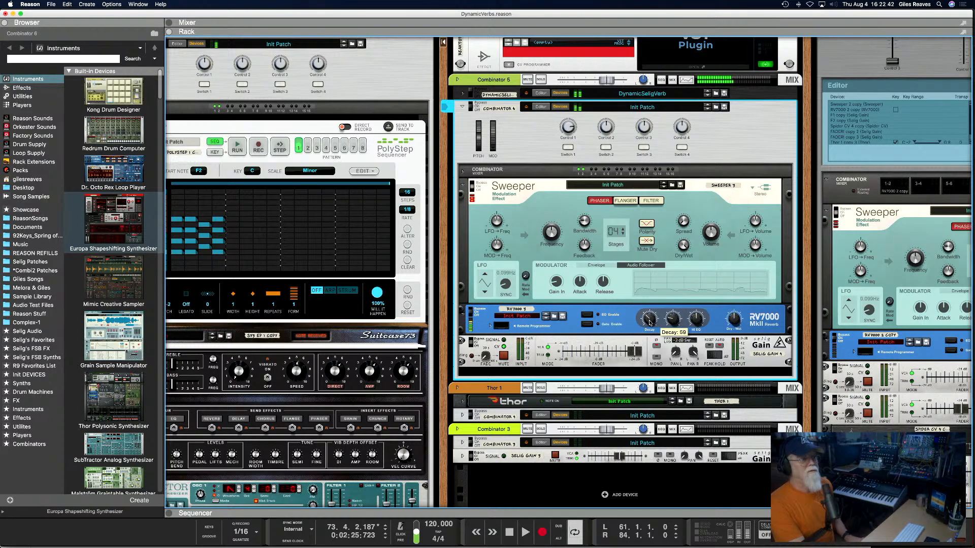
pyautogui.moveTo(650, 322); pyautogui.dragTo(650, 300)
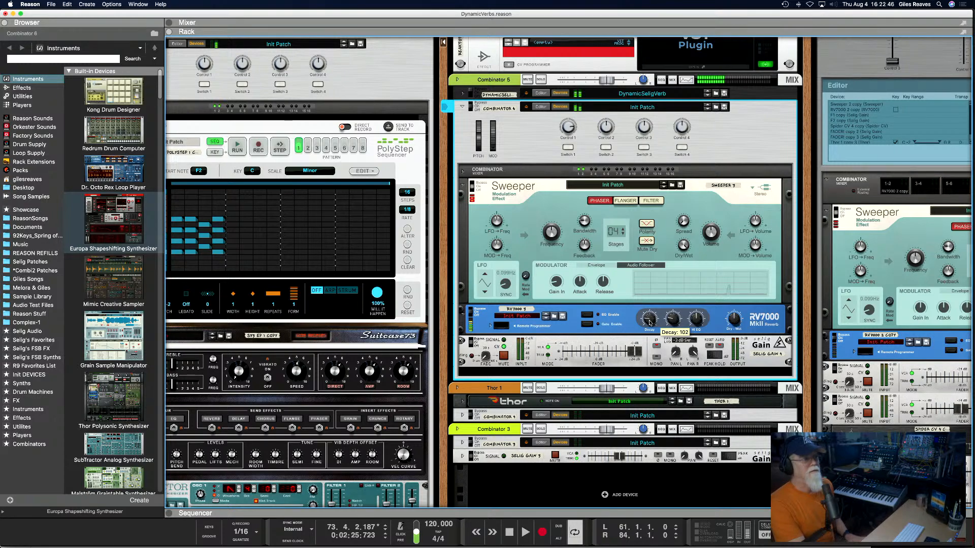
pyautogui.moveTo(649, 322); pyautogui.dragTo(650, 339)
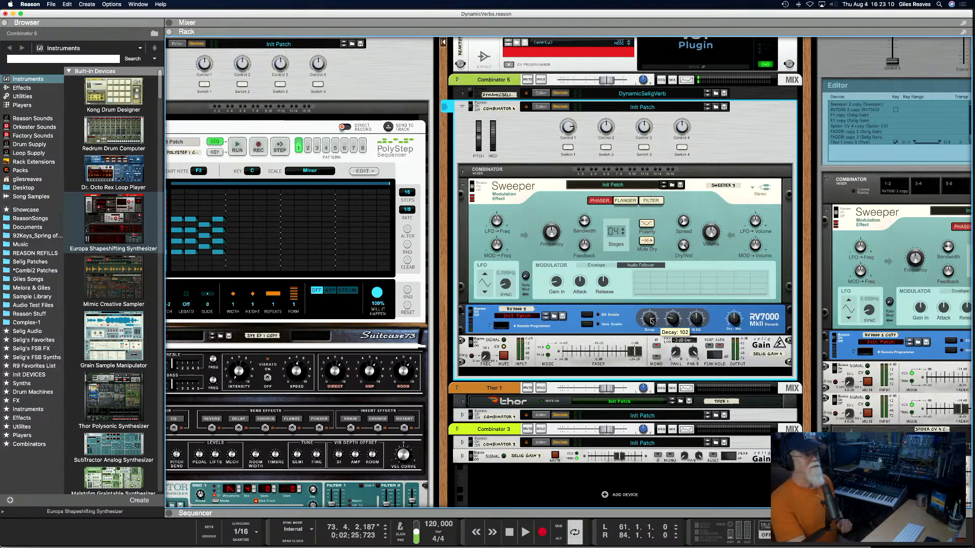
# Toggle the polarity invert on Combinator 6's Selig Gain and check the RV7000's Decay response while playing.
pyautogui.moveTo(569, 127); pyautogui.dragTo(571, 122)
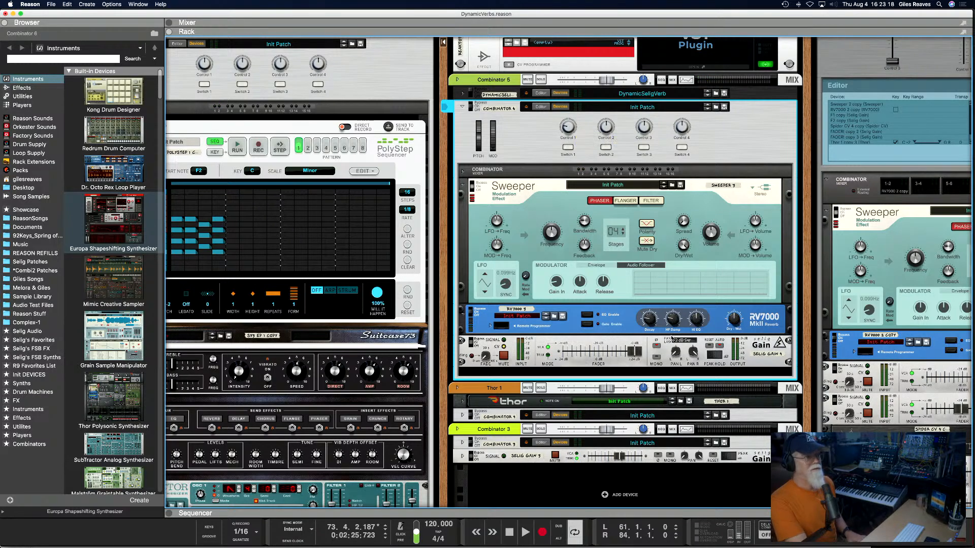
pyautogui.click(656, 346)
pyautogui.click(656, 346)
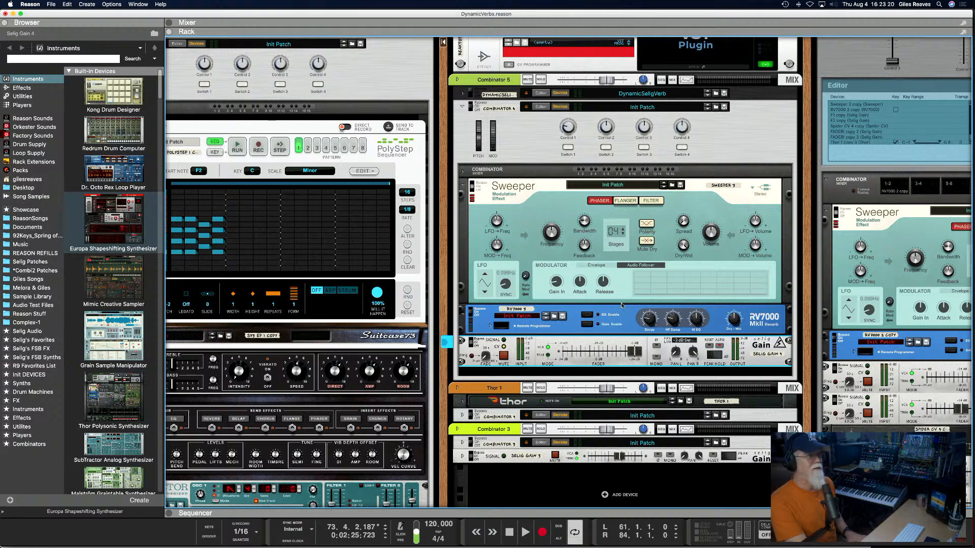
pyautogui.moveTo(655, 328)
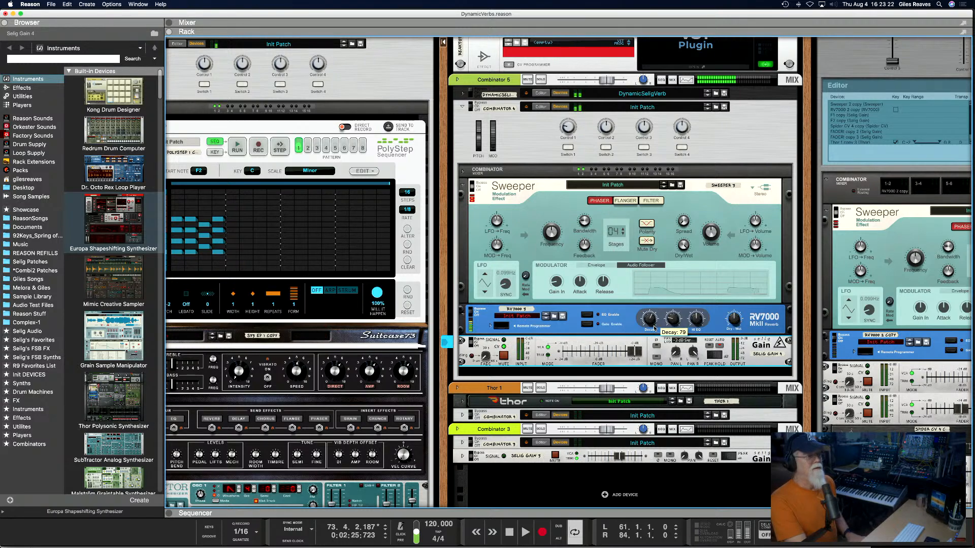
pyautogui.scroll(10, 654, 328)
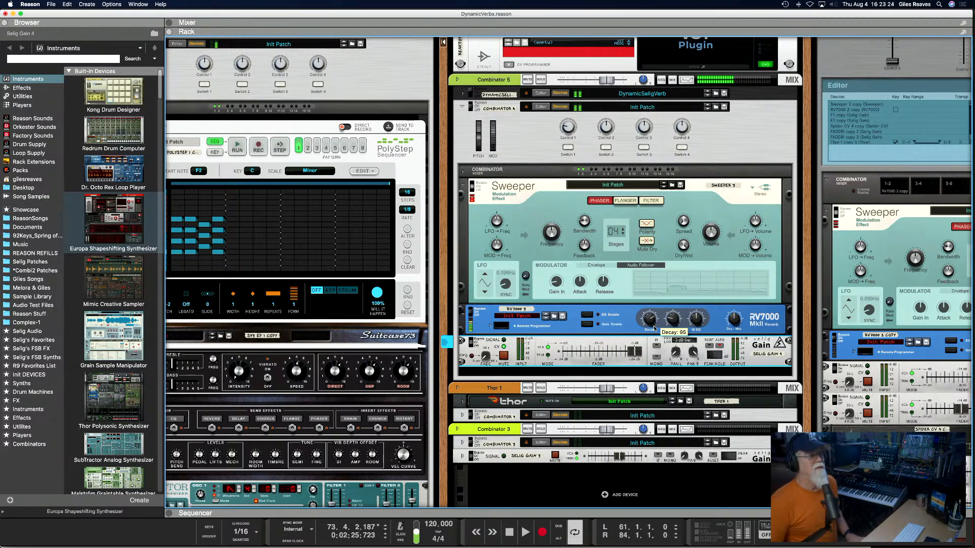
pyautogui.scroll(-20, 655, 328)
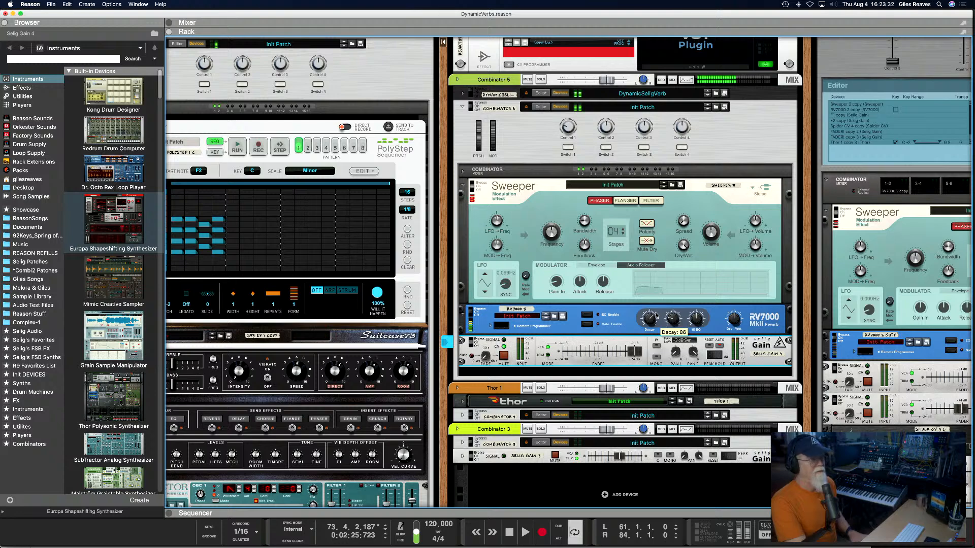
pyautogui.moveTo(656, 315); pyautogui.dragTo(648, 329)
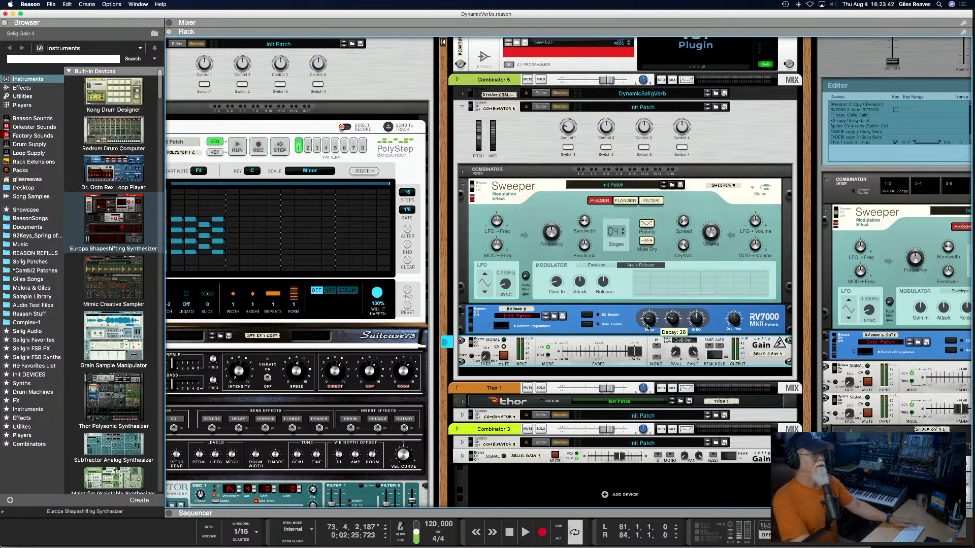
# Trace the rear CV cabling from the Sweeper in Combinator 6 through the Selig Gain.
pyautogui.press('Tab')
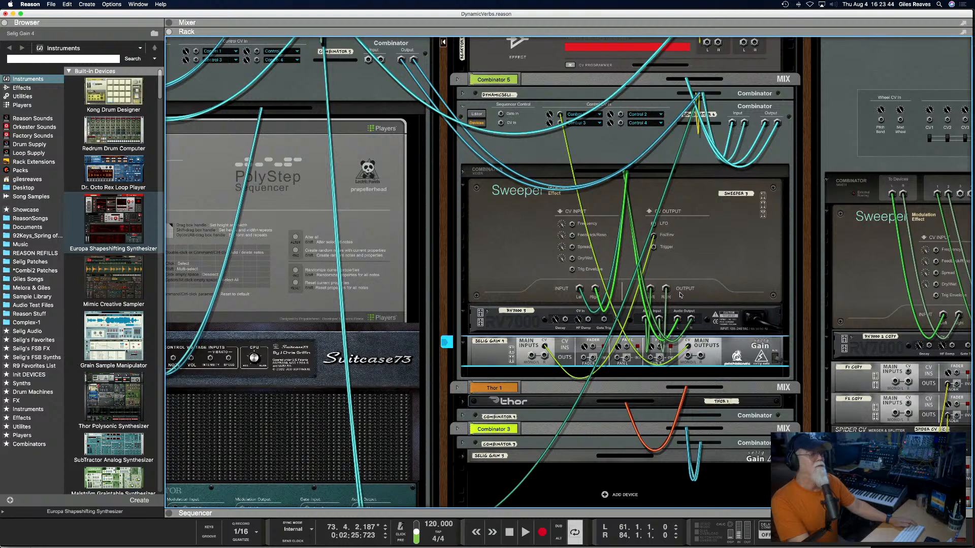
pyautogui.press('Tab')
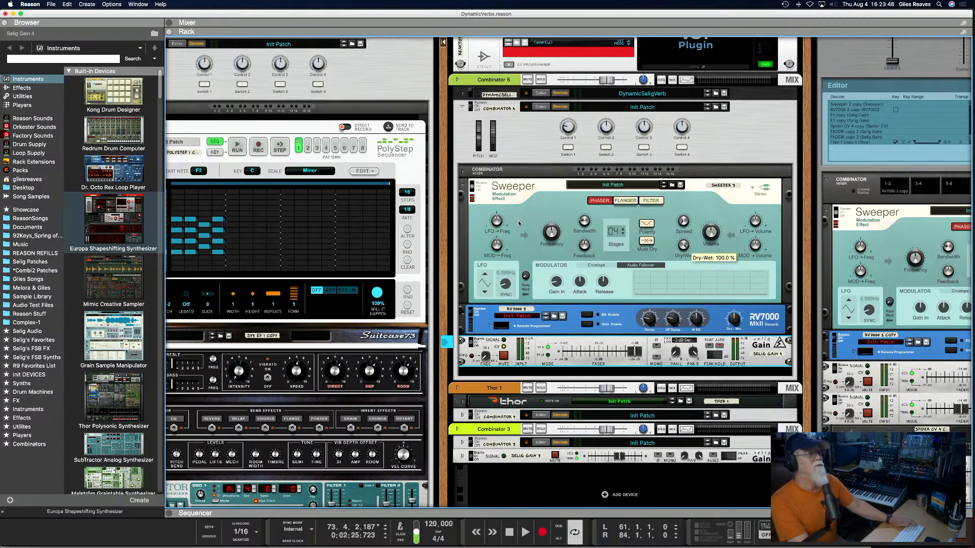
pyautogui.click(473, 186)
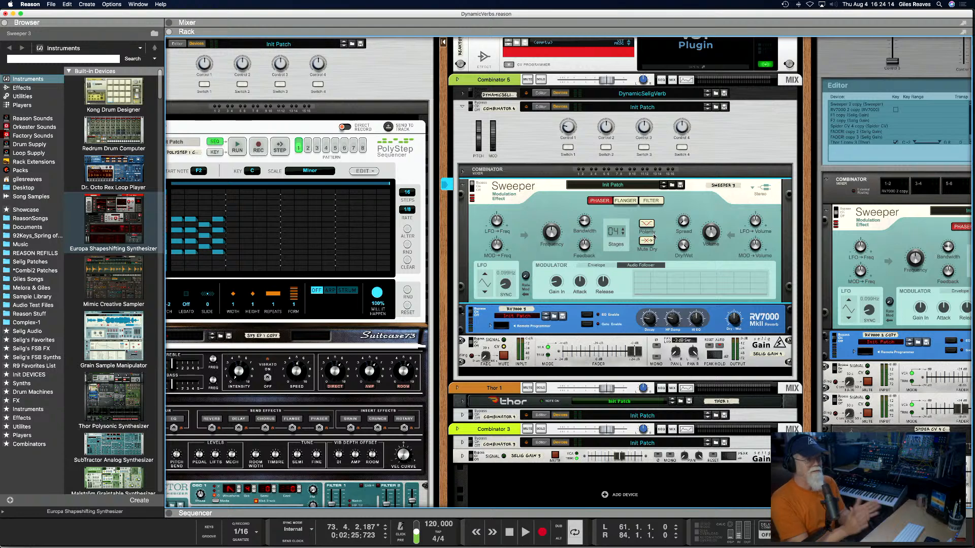
pyautogui.press('Tab')
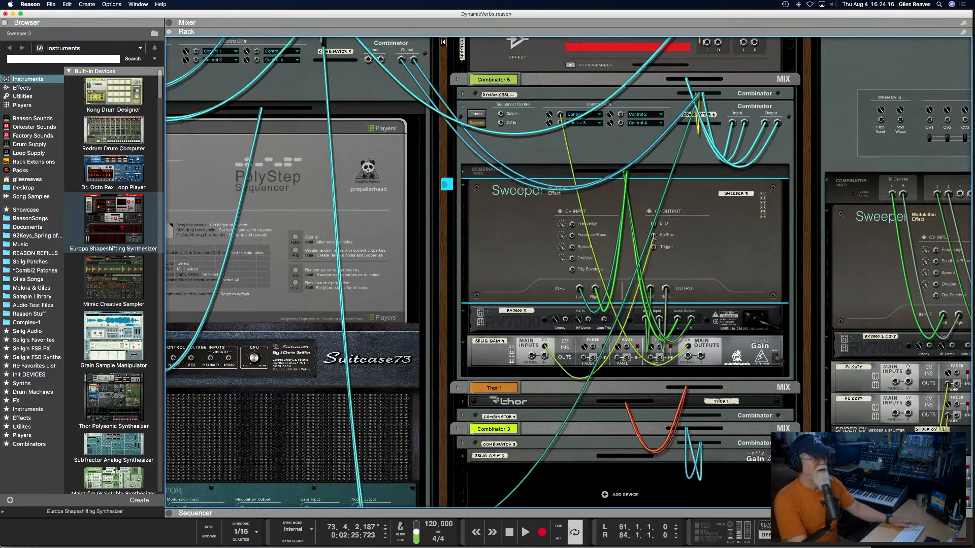
pyautogui.press('Tab')
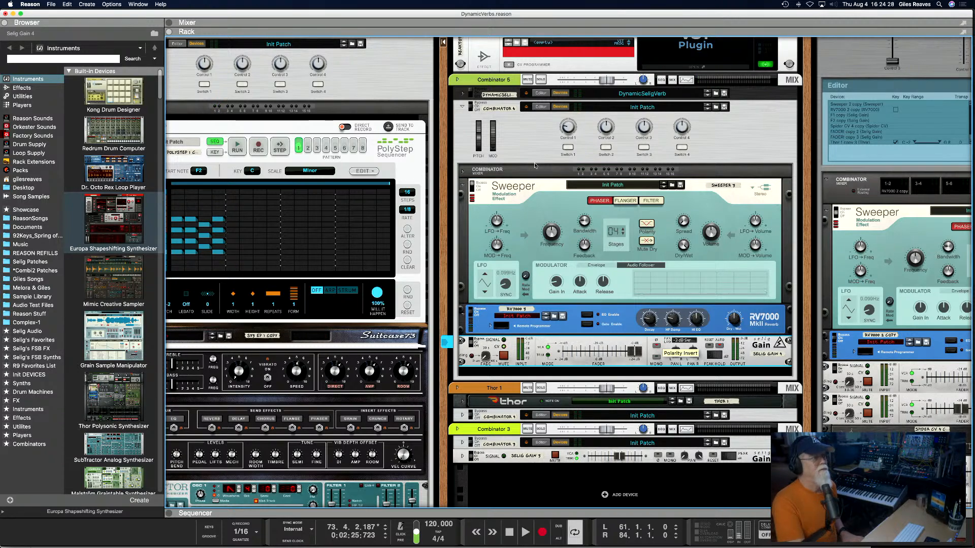
# Adjust Control 1 on Combinator 6 while playing and switch the polarity invert on its Selig Gain.
pyautogui.click(569, 130)
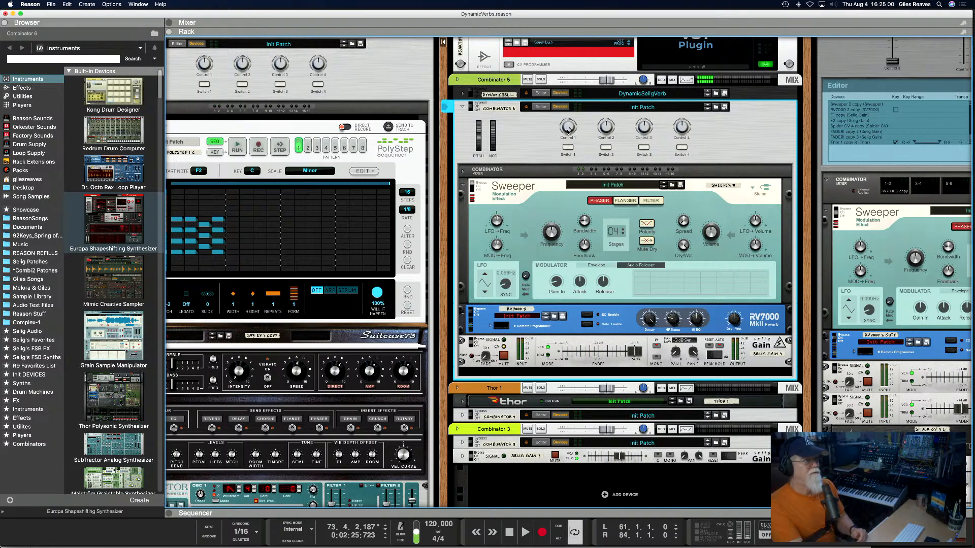
pyautogui.moveTo(567, 131)
pyautogui.moveTo(567, 135); pyautogui.dragTo(566, 137)
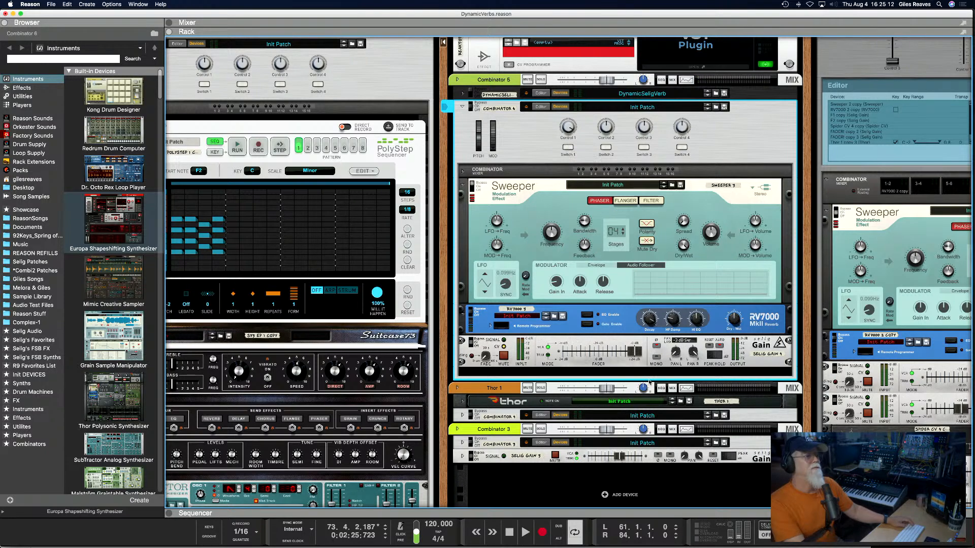
pyautogui.click(655, 351)
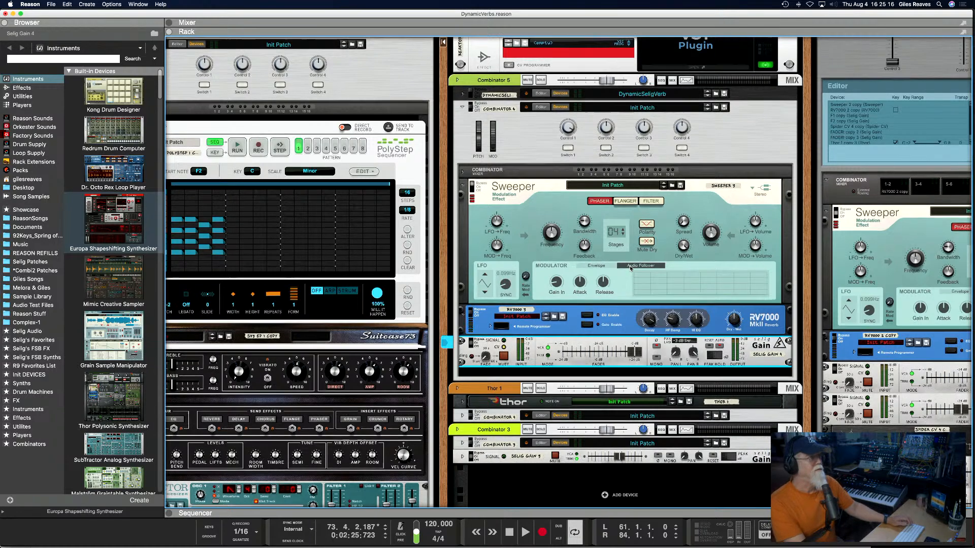
# Fold Combinator 6 and unfold the DynamicSeligVerb Combinator above it.
pyautogui.scroll(3, 483, 159)
pyautogui.click(460, 162)
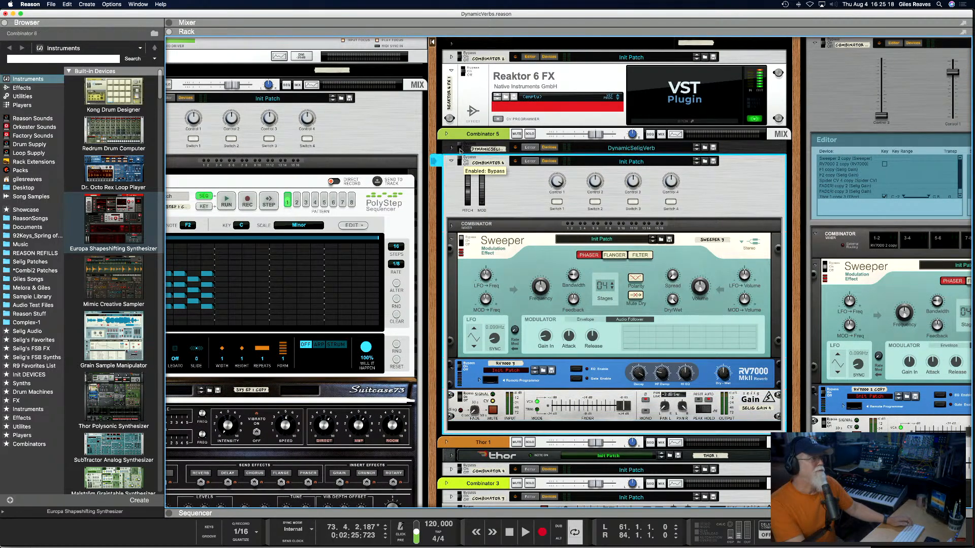
pyautogui.click(451, 161)
pyautogui.click(451, 148)
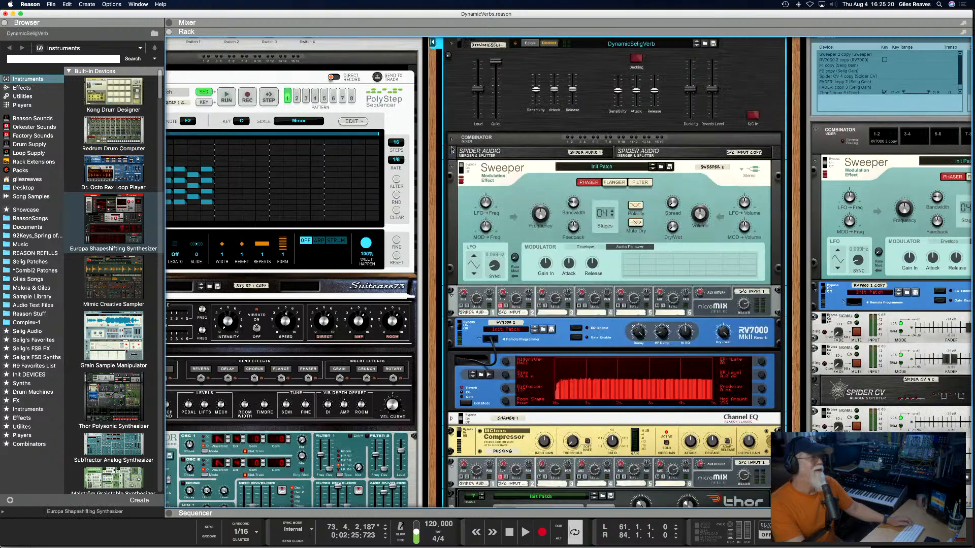
# Change DynamicSeligVerb's Bypass Label to Light in its panel configuration, then close the Combinator's editor.
pyautogui.scroll(1, 556, 274)
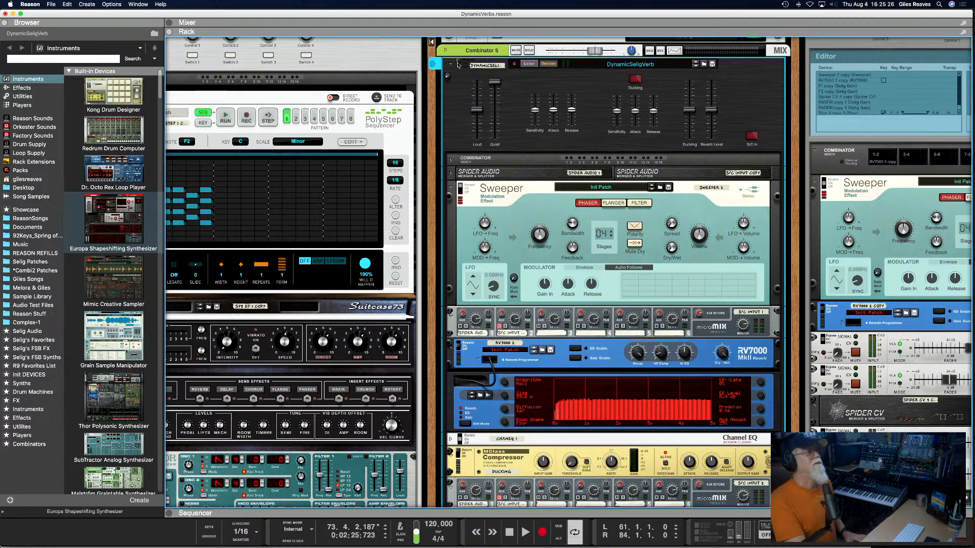
pyautogui.click(529, 63)
pyautogui.click(731, 140)
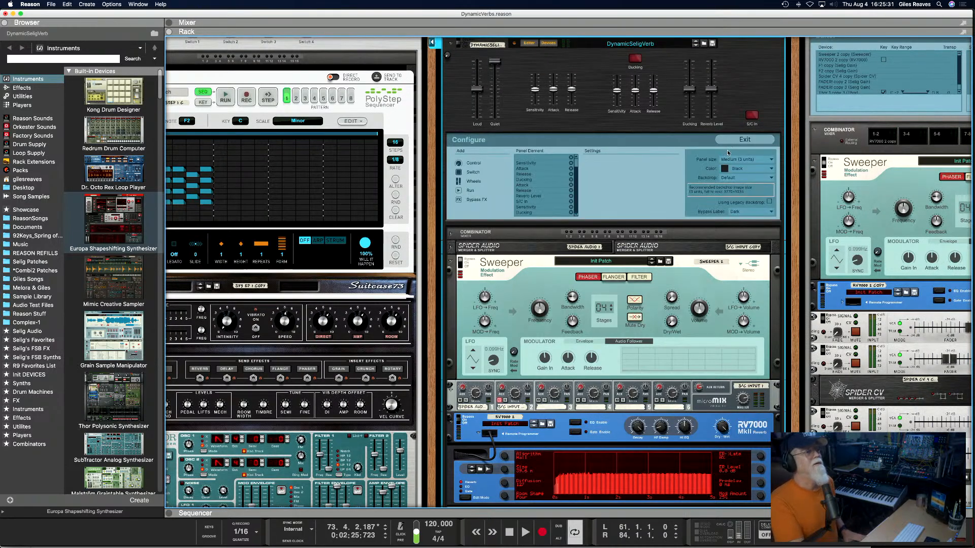
pyautogui.click(742, 211)
pyautogui.click(741, 219)
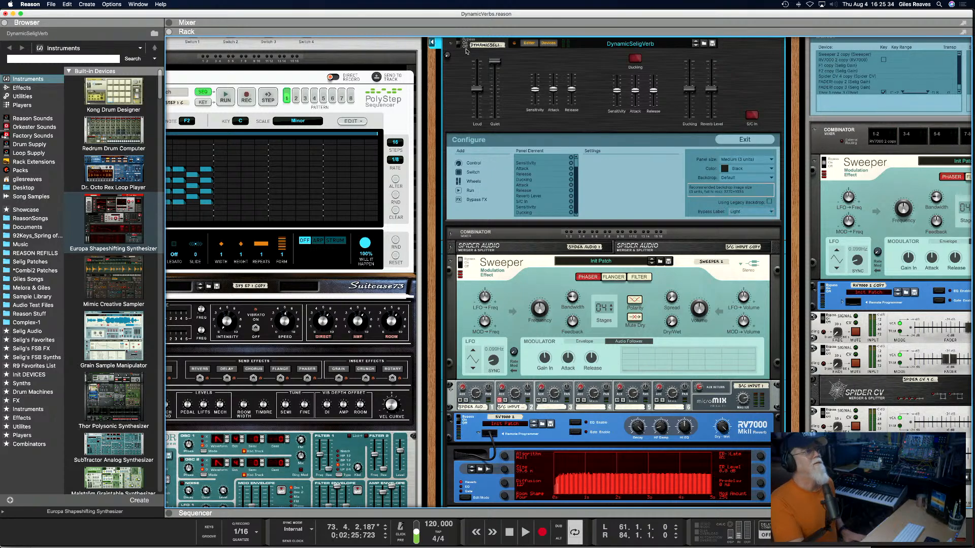
pyautogui.click(745, 139)
pyautogui.scroll(2, 548, 76)
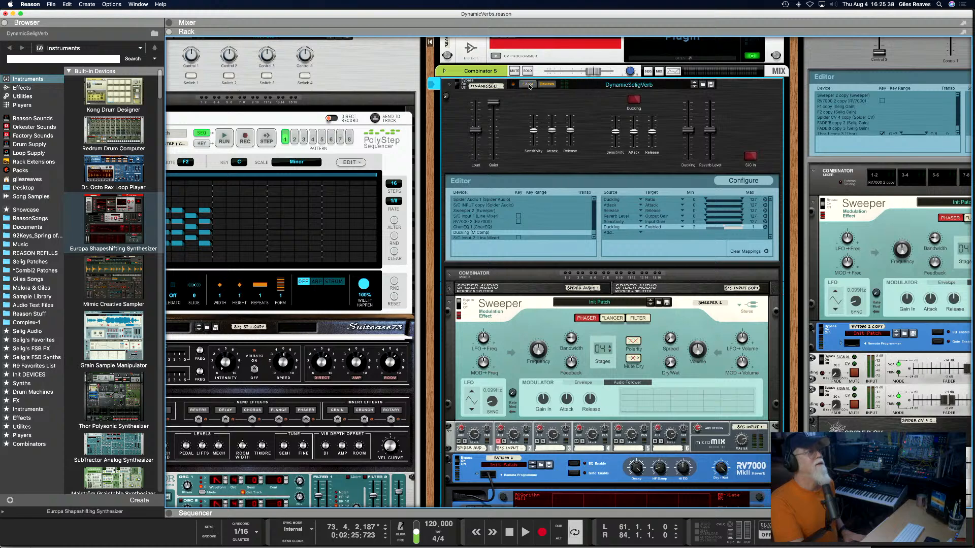
pyautogui.click(528, 84)
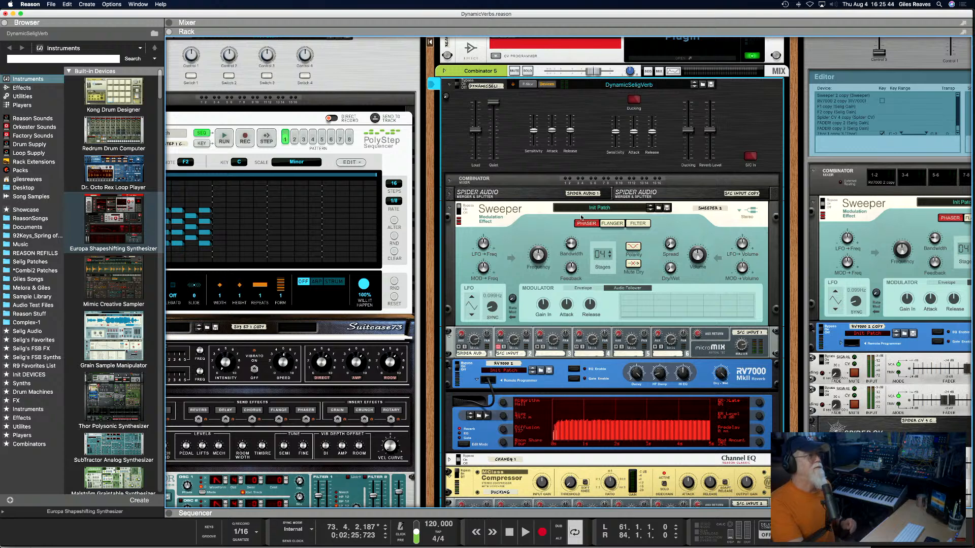
# Unfold the two Spider Audio devices in DynamicSeligVerb and examine their rear main and sidechain routing.
pyautogui.press('Tab')
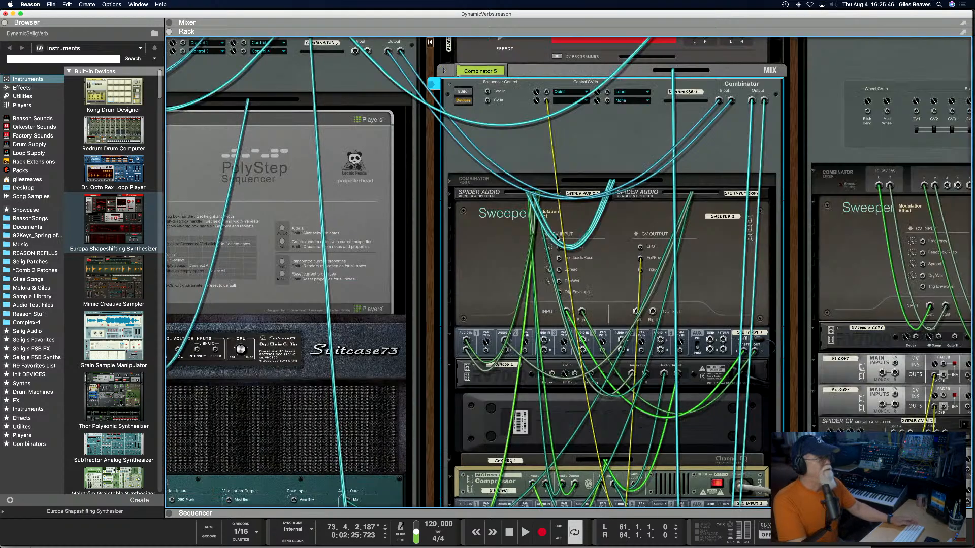
pyautogui.click(452, 196)
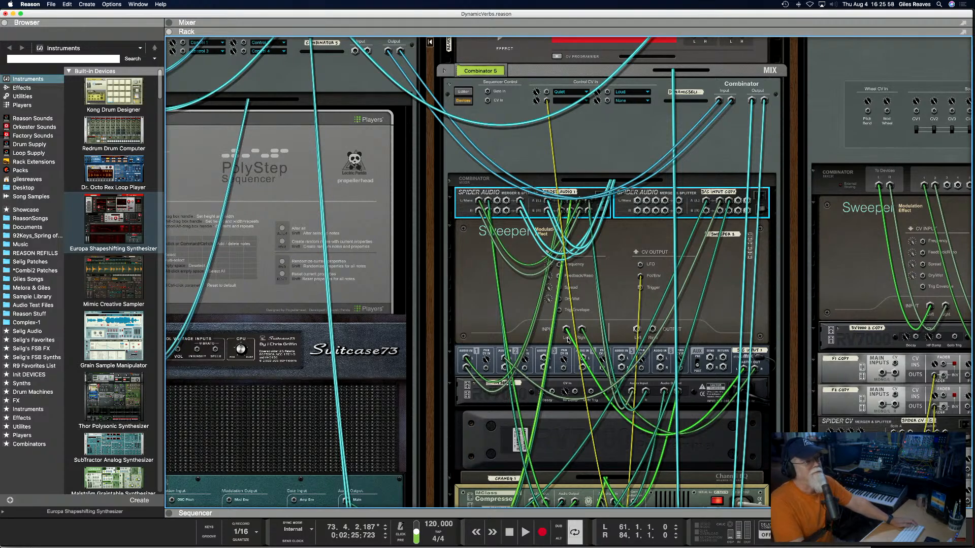
pyautogui.click(717, 202)
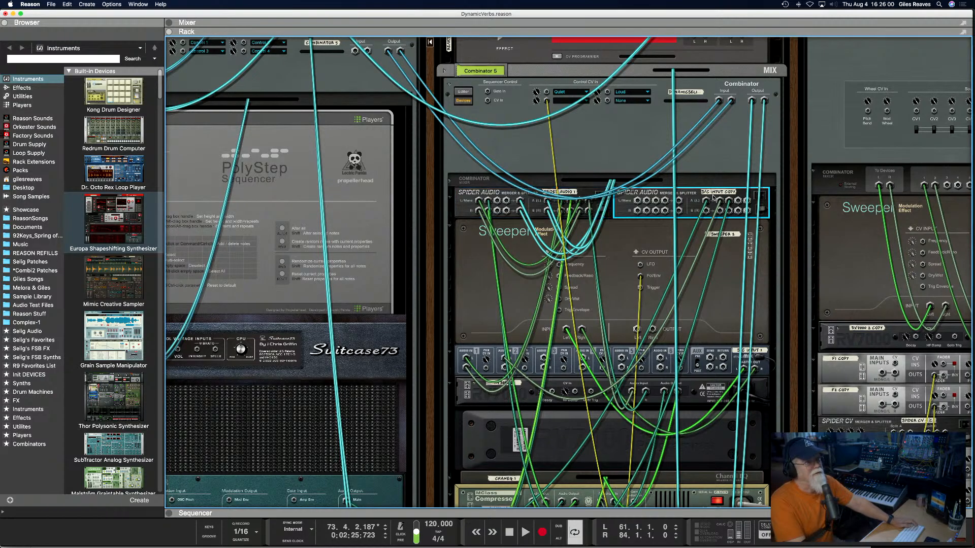
pyautogui.click(459, 209)
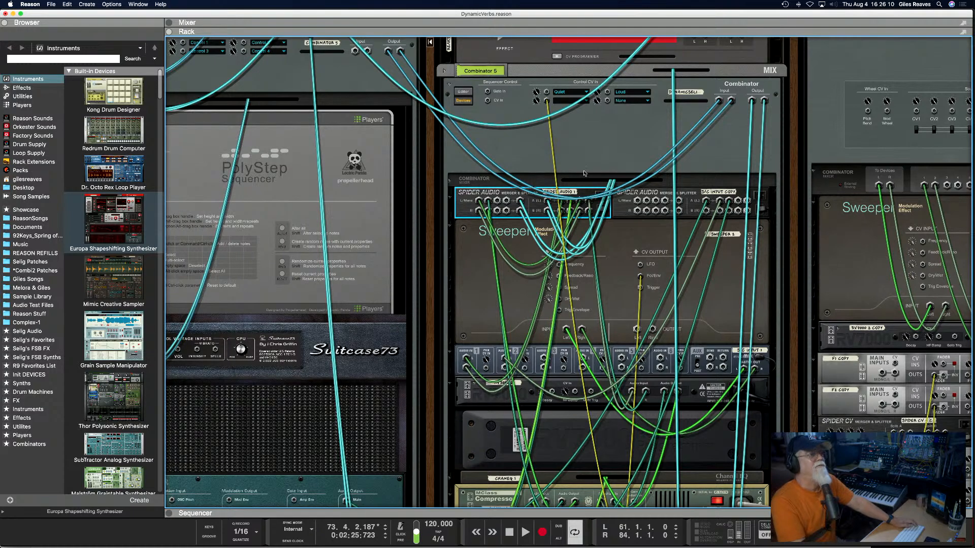
pyautogui.press('Tab')
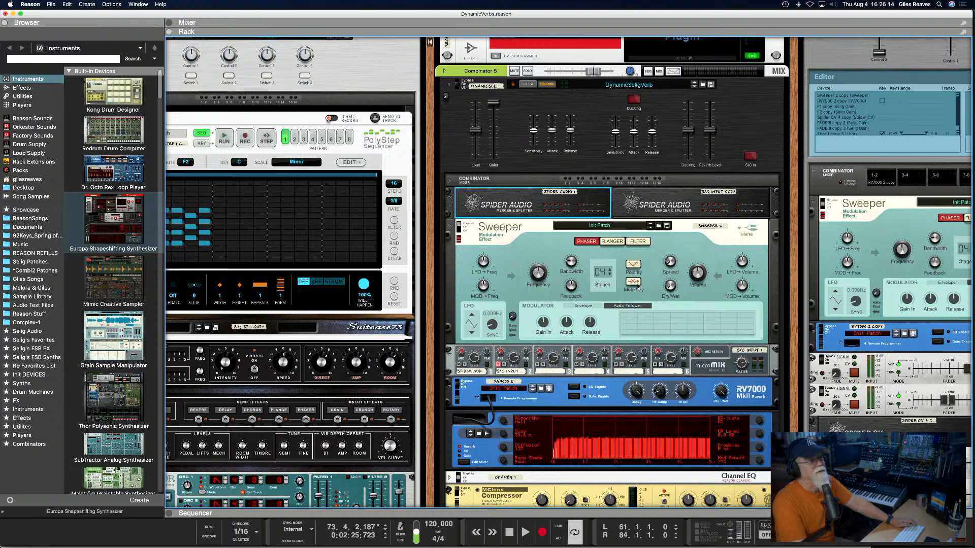
# Check DynamicSeligVerb's Reverb Level fader, set its Loud fader to 43 and lower its Quiet fader slightly.
pyautogui.click(752, 131)
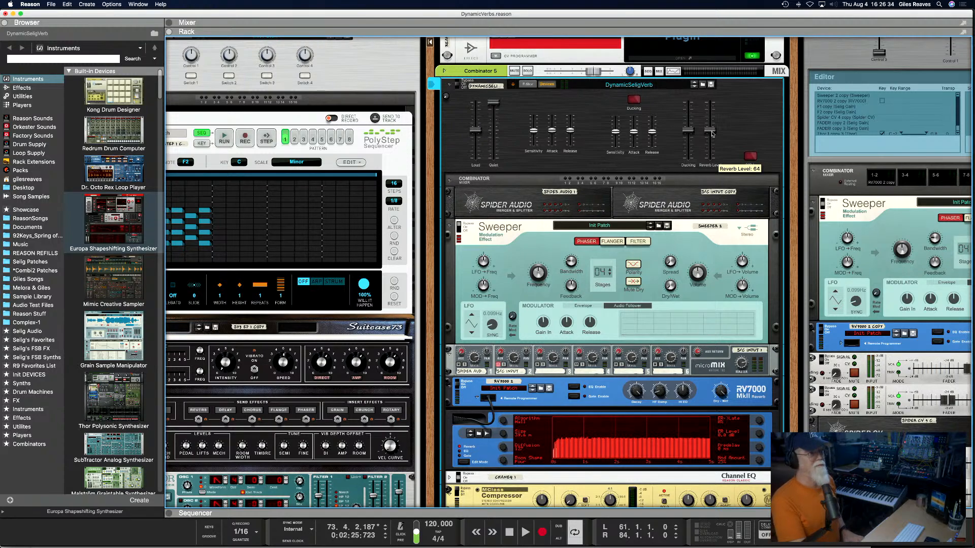
pyautogui.moveTo(713, 134)
pyautogui.mouseDown()
pyautogui.moveTo(713, 150)
pyautogui.moveTo(714, 134)
pyautogui.mouseUp()
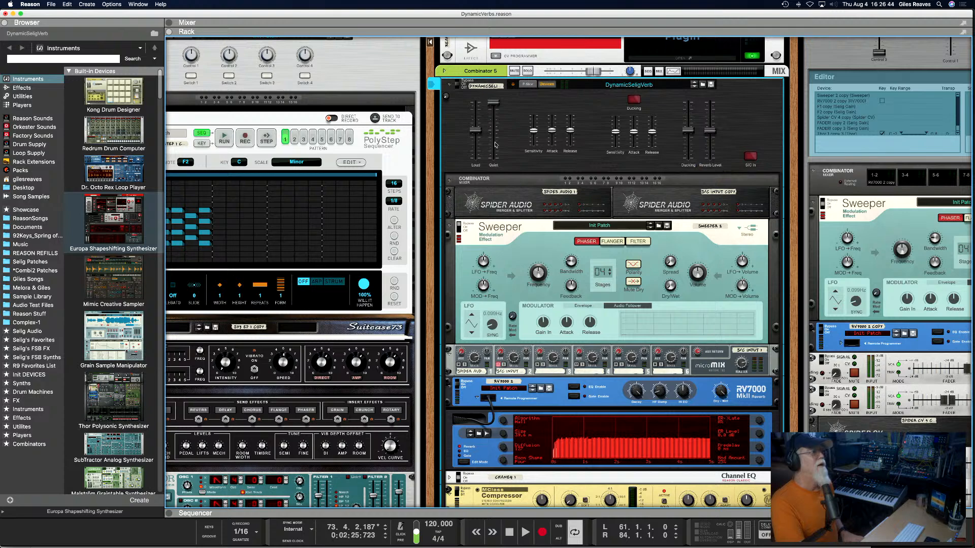
pyautogui.moveTo(476, 132)
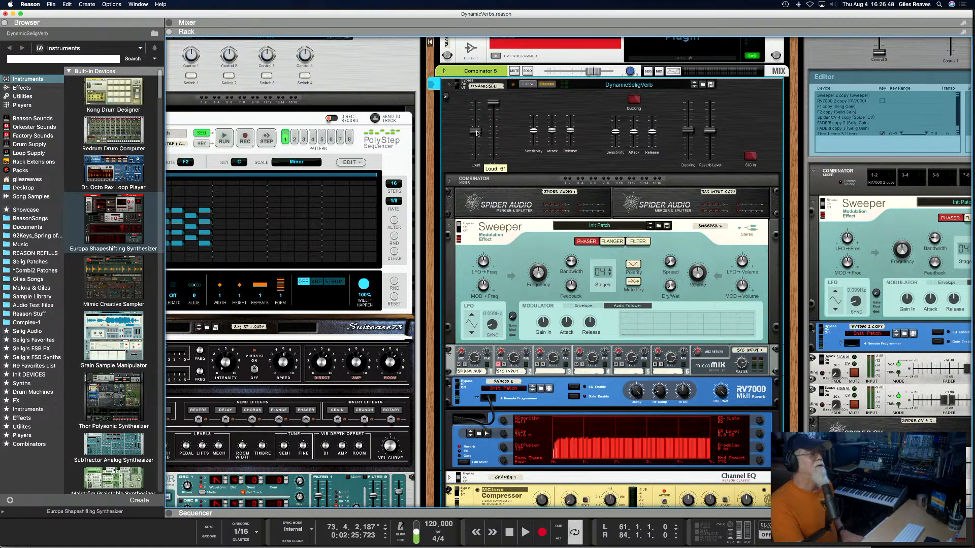
pyautogui.moveTo(476, 132); pyautogui.dragTo(478, 141)
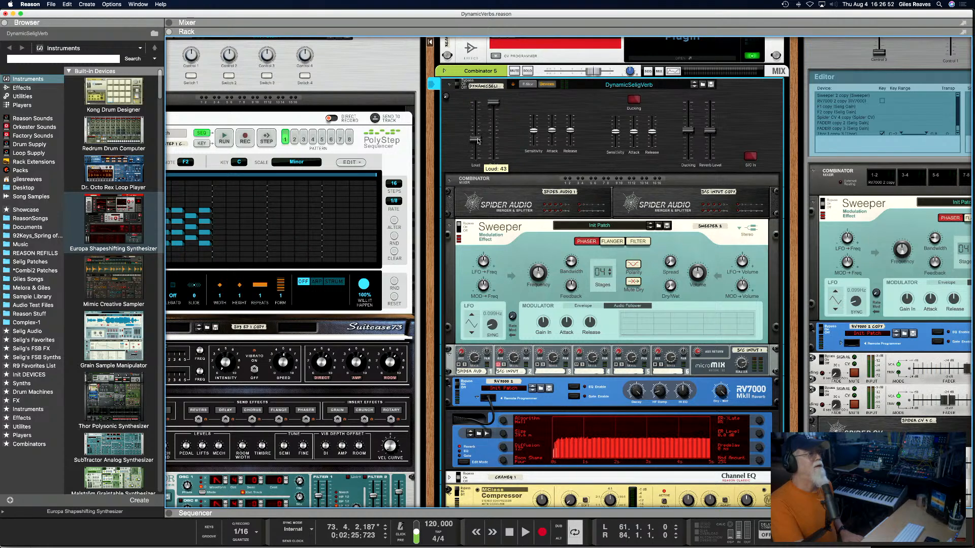
pyautogui.moveTo(493, 105)
pyautogui.moveTo(494, 105); pyautogui.dragTo(493, 107)
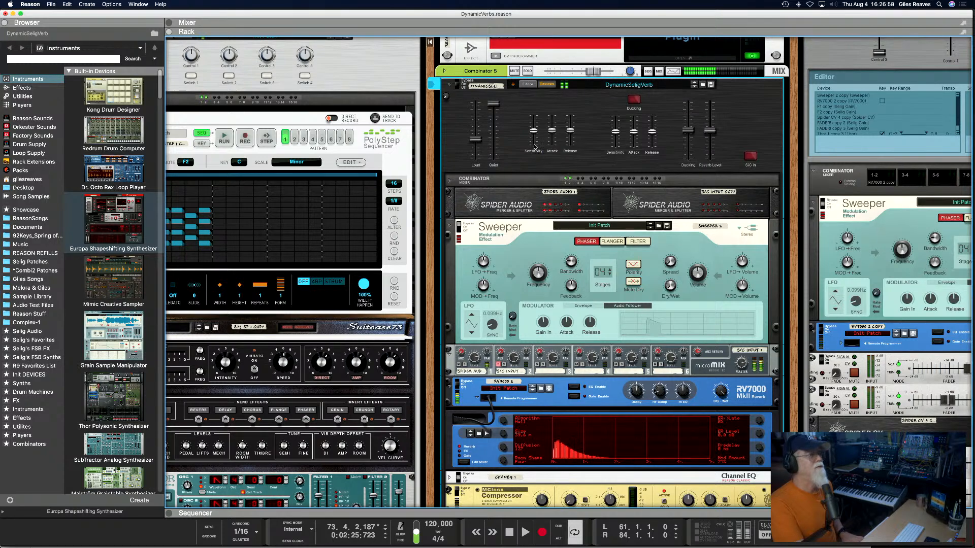
# Try DynamicSeligVerb's Sensitivity fader at its minimum and maximum, and return it to about the middle.
pyautogui.moveTo(534, 146)
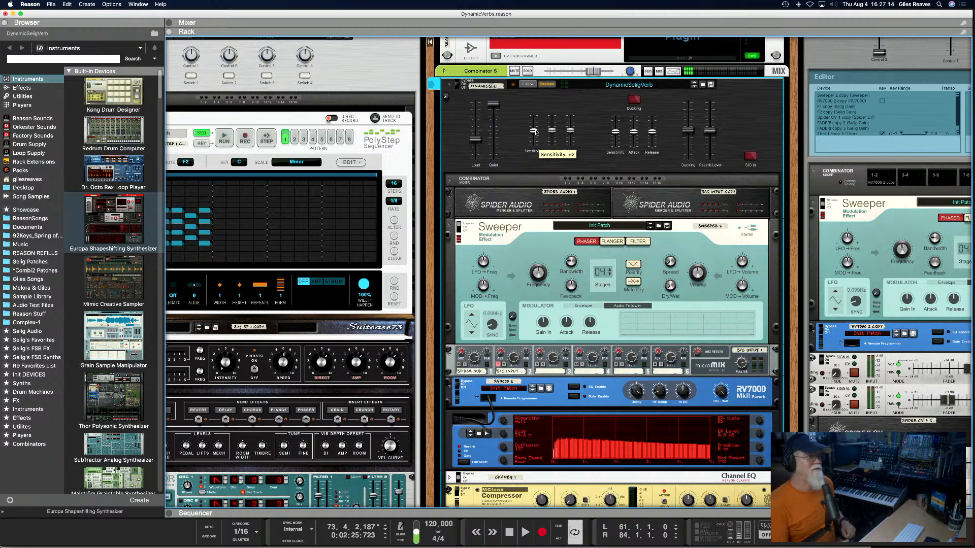
pyautogui.moveTo(536, 132); pyautogui.dragTo(534, 159)
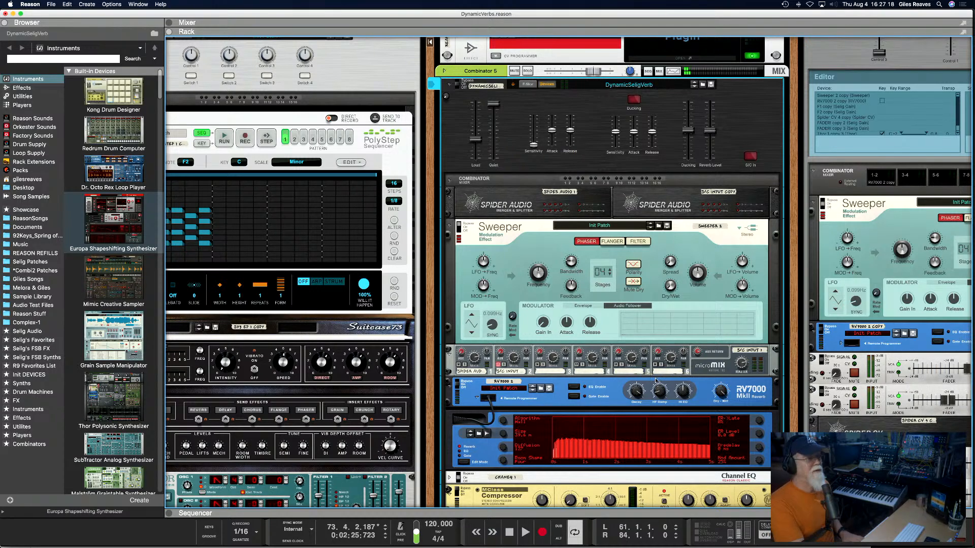
pyautogui.moveTo(637, 391); pyautogui.dragTo(641, 399)
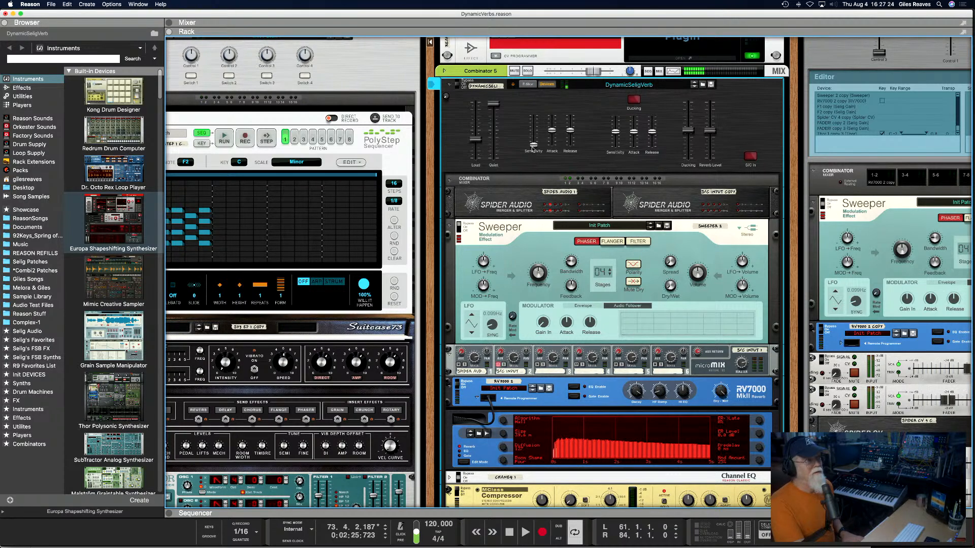
pyautogui.moveTo(533, 147); pyautogui.dragTo(533, 116)
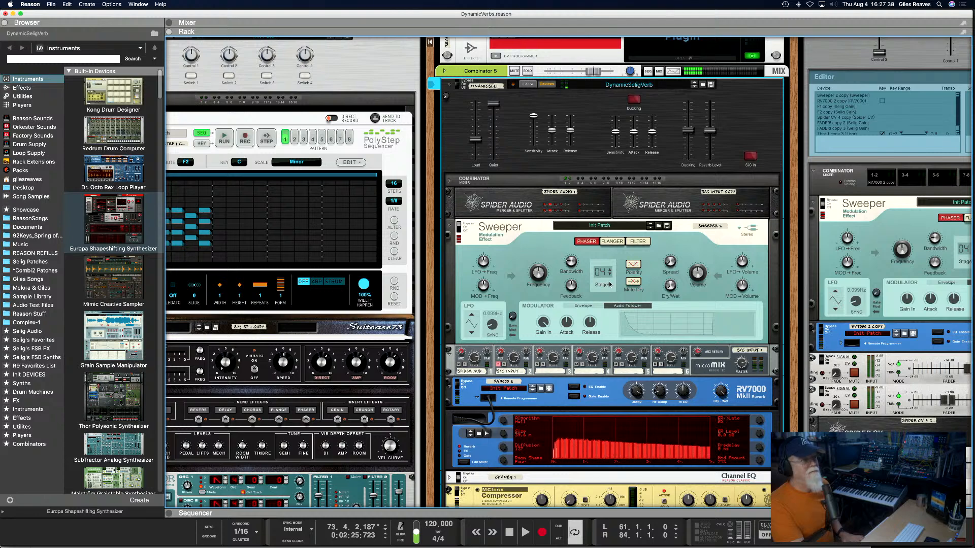
pyautogui.moveTo(533, 119); pyautogui.dragTo(534, 135)
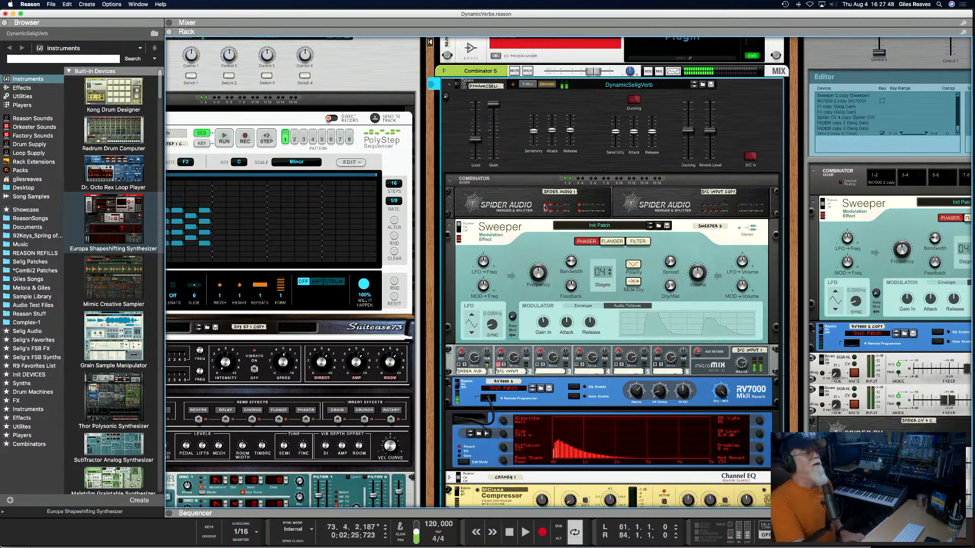
# Try the reversed settings with Loud high and Quiet at 42, and restore Loud to a lower level and Quiet to 121.
pyautogui.moveTo(493, 105)
pyautogui.mouseDown()
pyautogui.moveTo(495, 146)
pyautogui.moveTo(476, 103)
pyautogui.mouseUp()
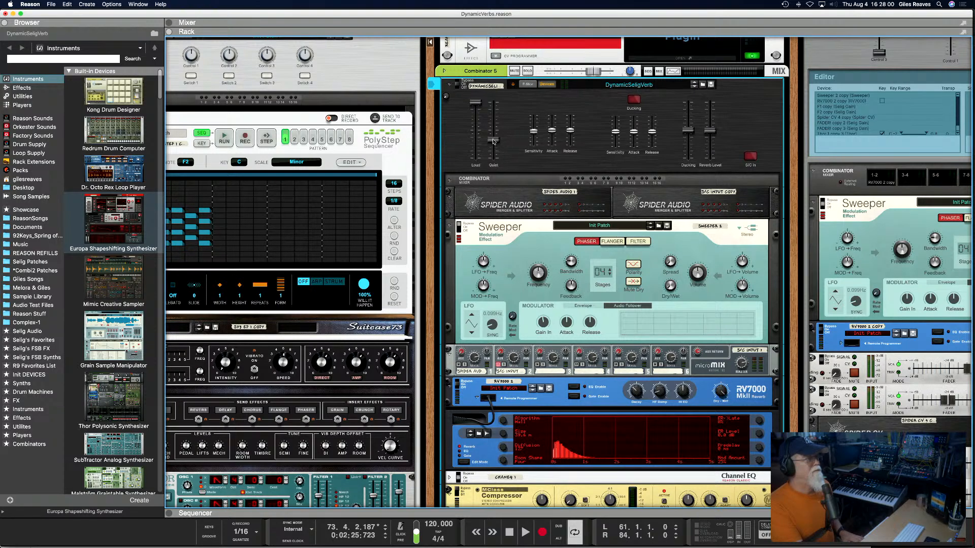
pyautogui.moveTo(475, 103); pyautogui.dragTo(479, 141)
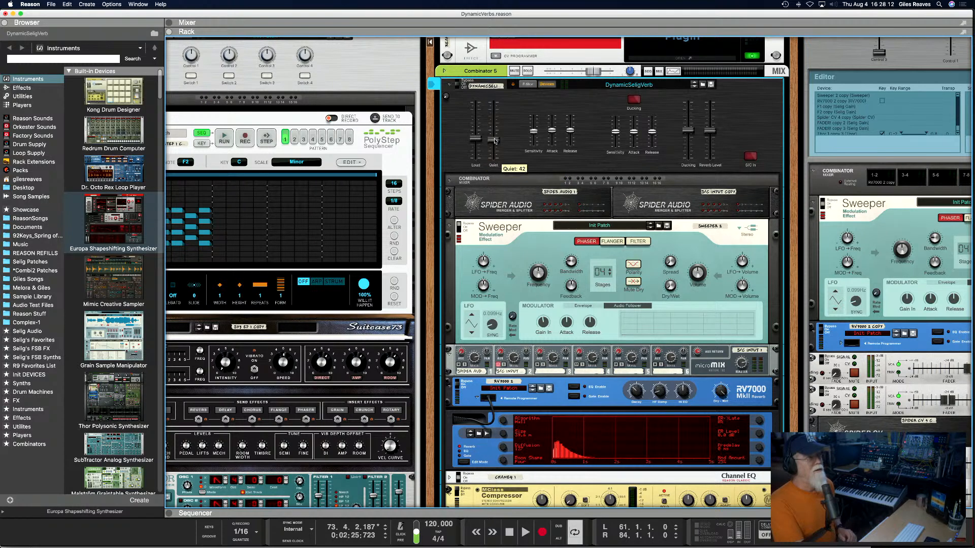
pyautogui.moveTo(494, 140); pyautogui.dragTo(495, 107)
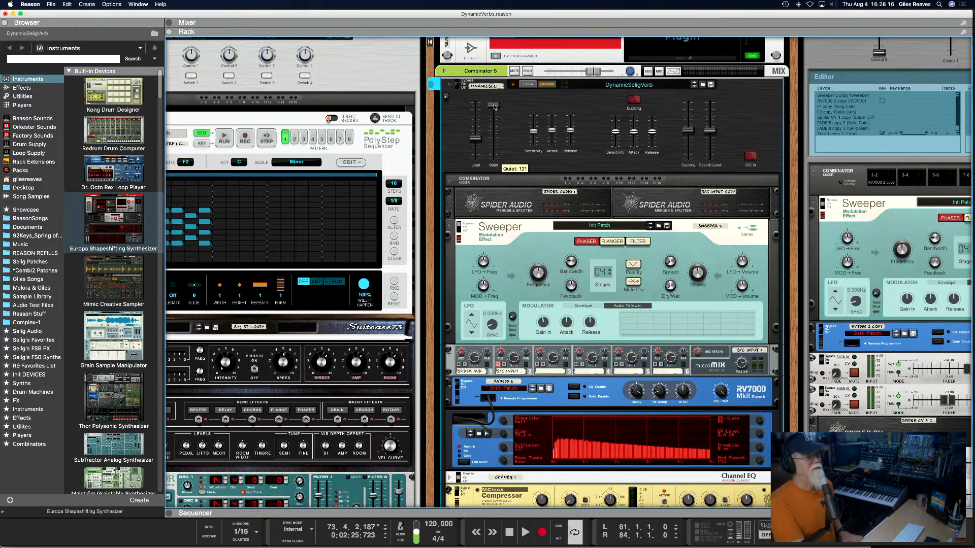
# Raise the Sensitivity fader and examine how the RV7000's Decay value follows the playing level.
pyautogui.moveTo(534, 131); pyautogui.dragTo(535, 121)
pyautogui.moveTo(637, 397)
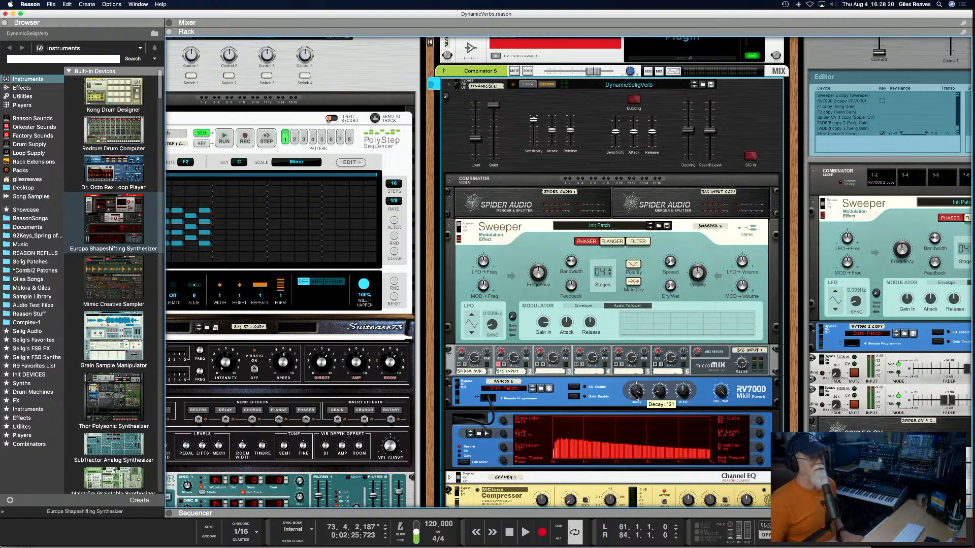
pyautogui.moveTo(637, 397); pyautogui.dragTo(637, 432)
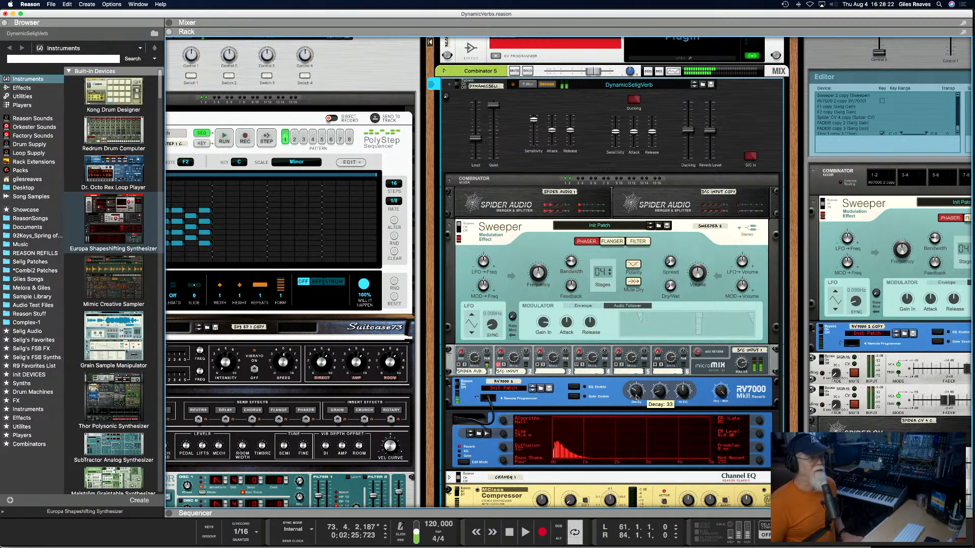
pyautogui.moveTo(637, 397); pyautogui.dragTo(637, 385)
pyautogui.scroll(-10, 636, 392)
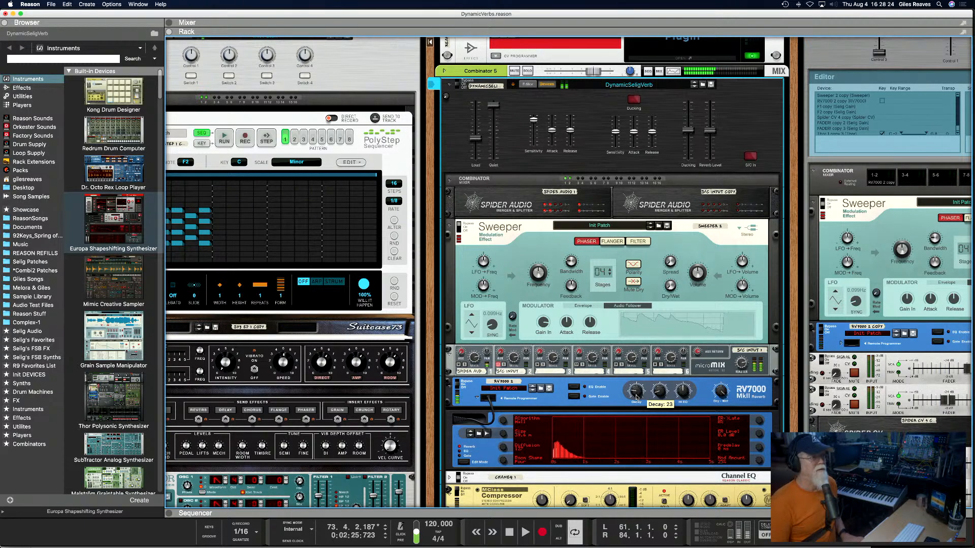
pyautogui.scroll(-8, 636, 392)
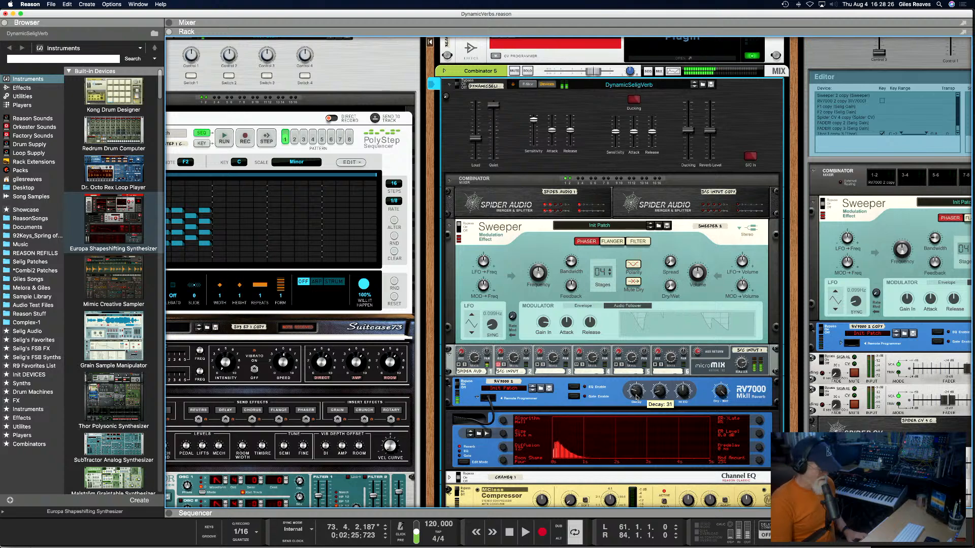
pyautogui.scroll(15, 636, 398)
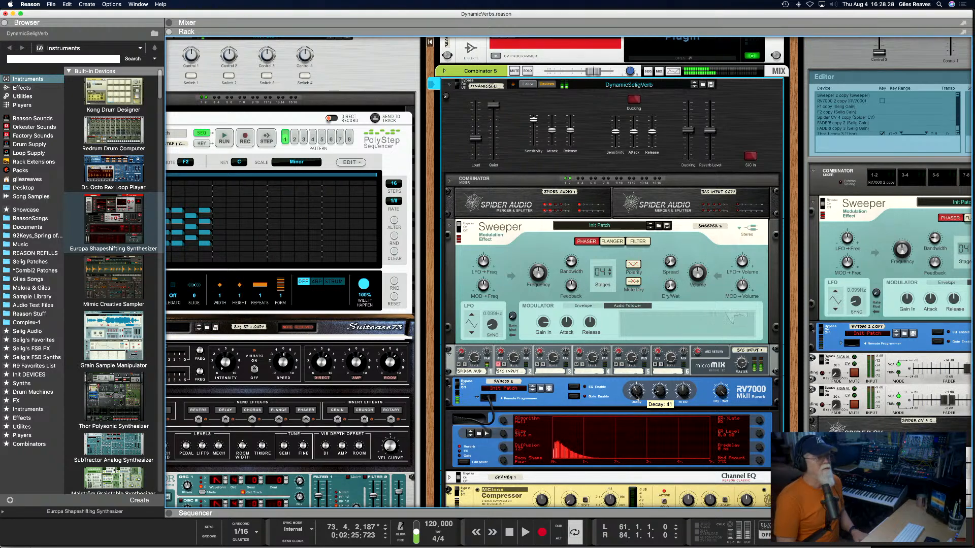
pyautogui.scroll(-6, 637, 398)
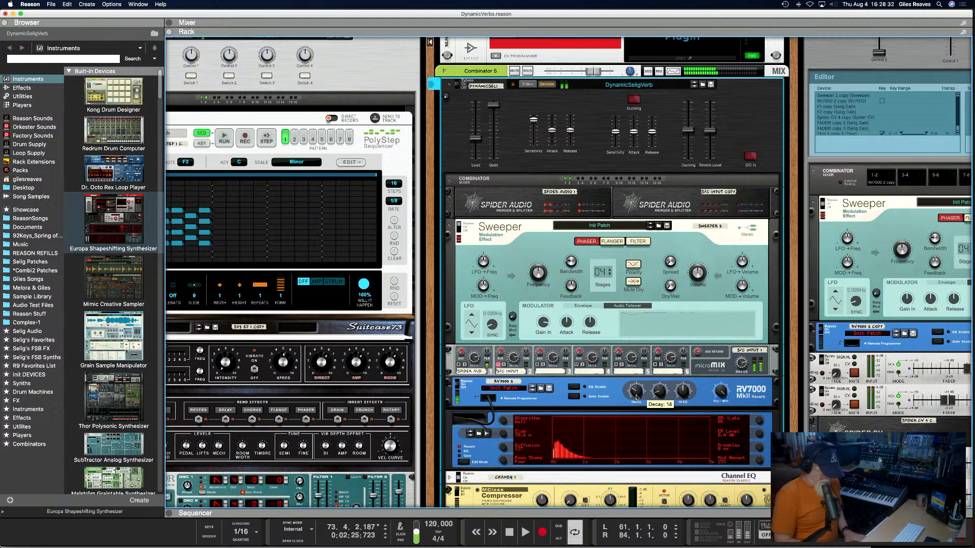
pyautogui.scroll(20, 636, 398)
pyautogui.scroll(1, 636, 398)
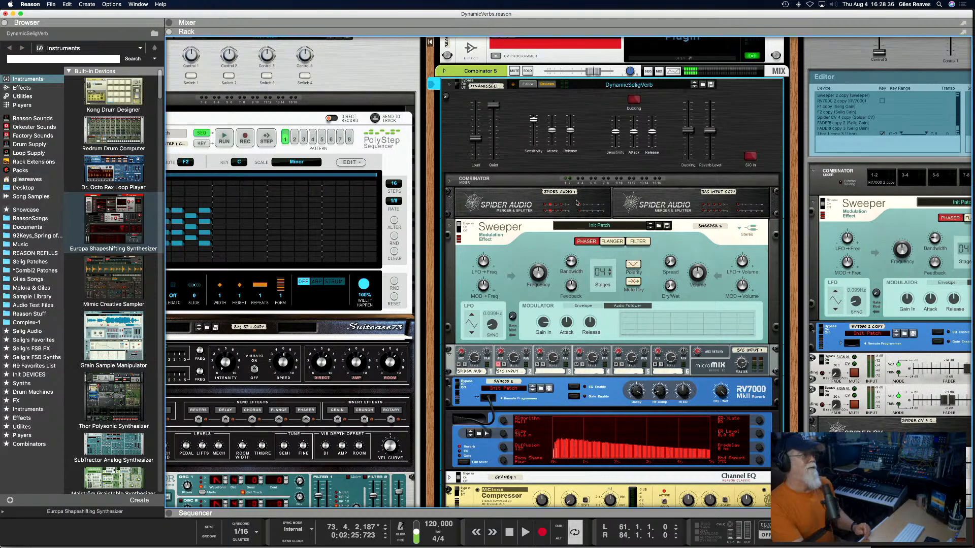
# Set DynamicSeligVerb's Attack and Release to 0, lower Loud to near minimum, and raise Sensitivity and Quiet to maximum.
pyautogui.moveTo(533, 120)
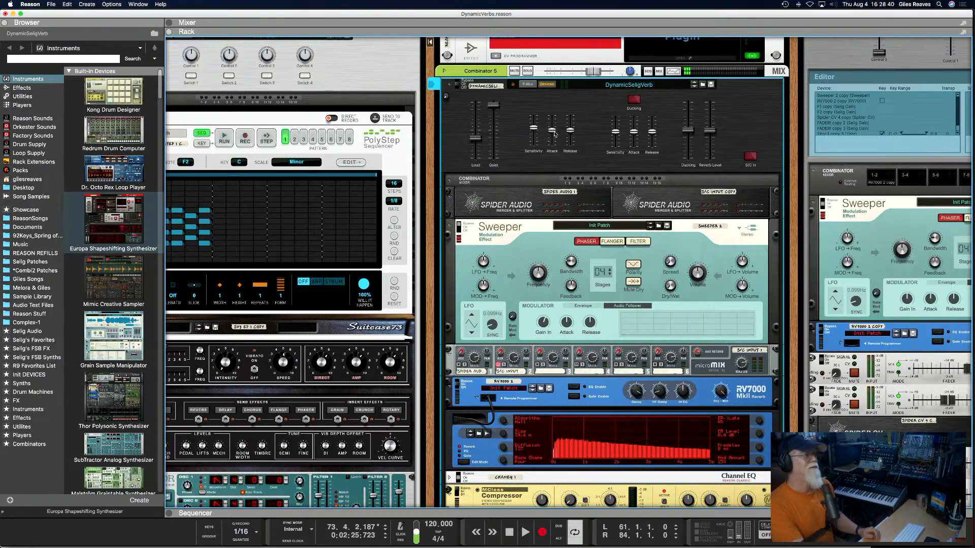
pyautogui.moveTo(552, 131); pyautogui.dragTo(569, 166)
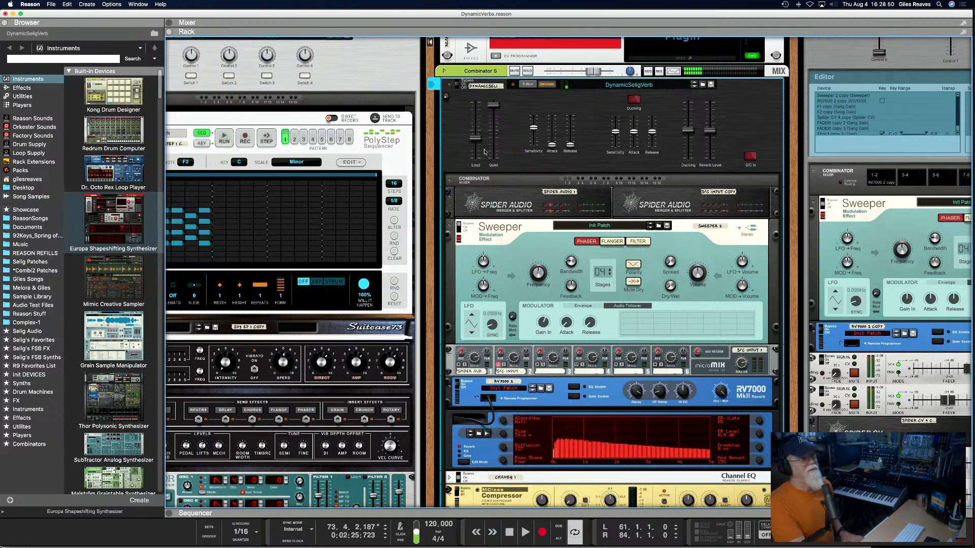
pyautogui.moveTo(477, 141); pyautogui.dragTo(477, 158)
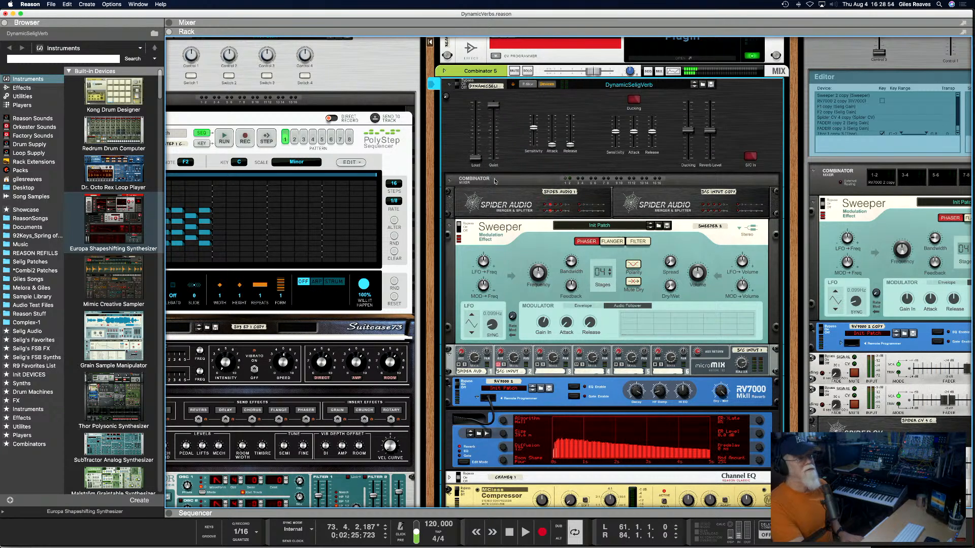
pyautogui.moveTo(533, 127); pyautogui.dragTo(533, 117)
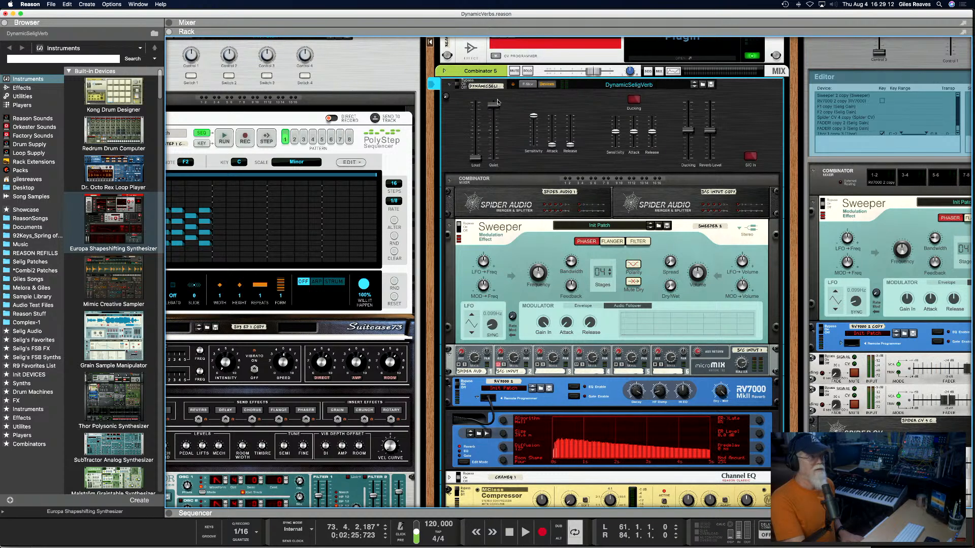
pyautogui.moveTo(496, 106); pyautogui.dragTo(496, 102)
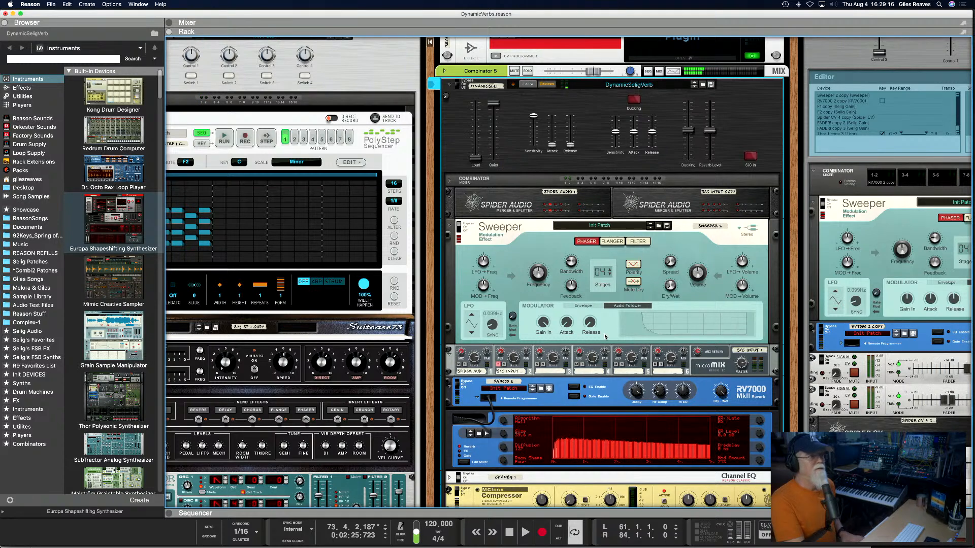
# Try a longer Release on DynamicSeligVerb, return it to minimum and check the RV7000's Decay.
pyautogui.moveTo(570, 145); pyautogui.dragTo(570, 124)
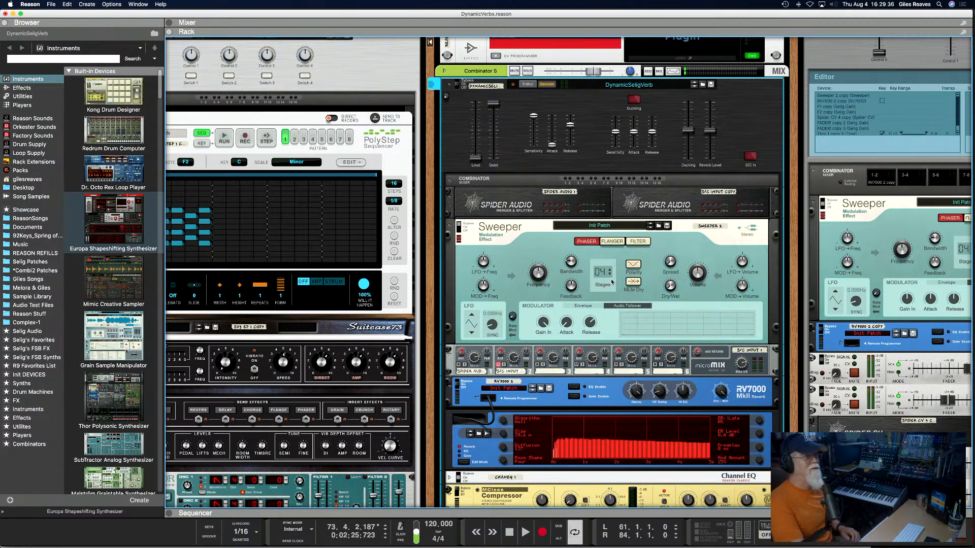
pyautogui.moveTo(570, 134); pyautogui.dragTo(569, 154)
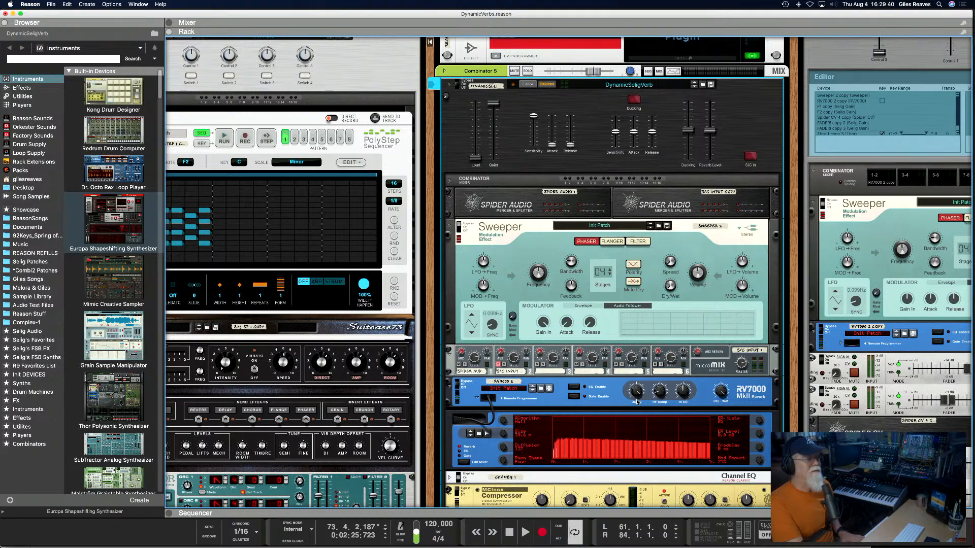
pyautogui.moveTo(637, 401)
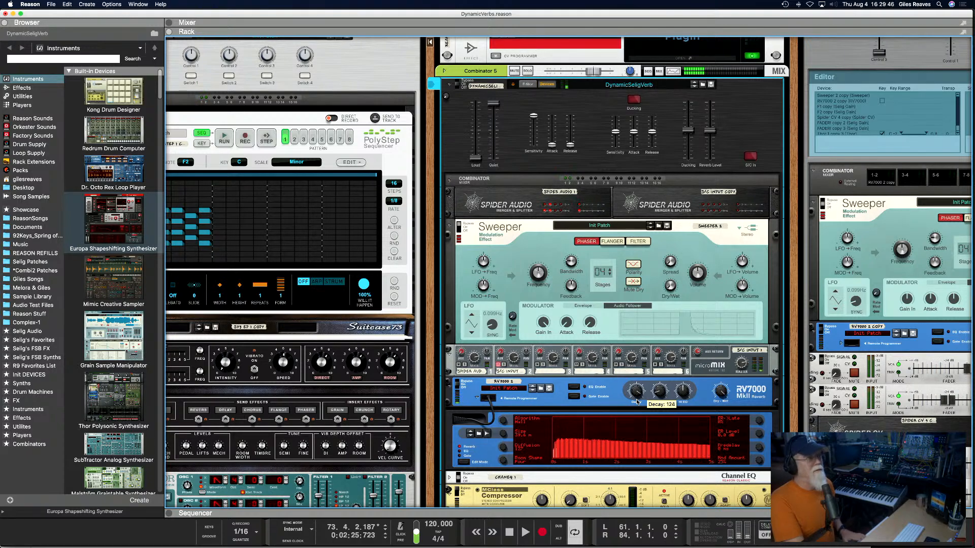
# Set the Loud fader to about 48 and play the song from the start.
pyautogui.hotkey('shift', 'Return')
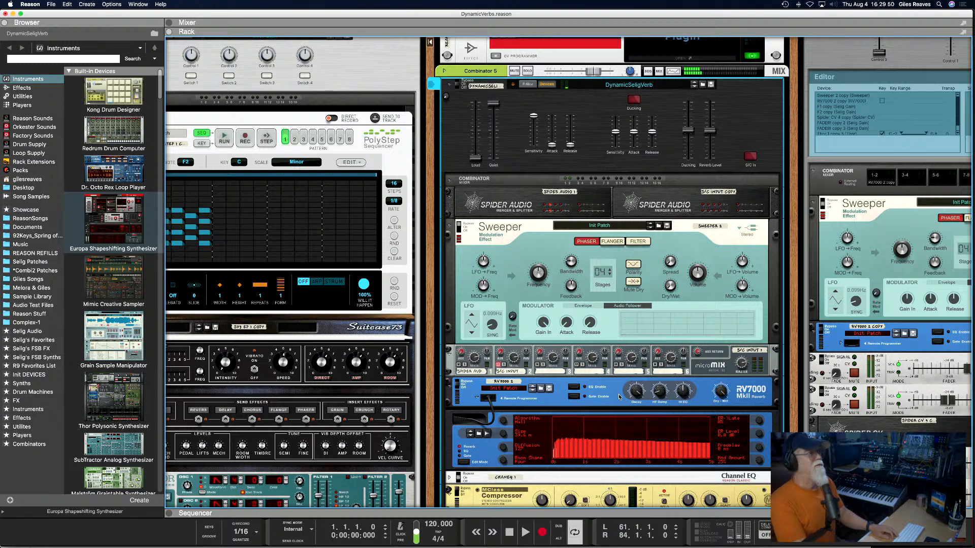
pyautogui.moveTo(476, 157); pyautogui.dragTo(474, 141)
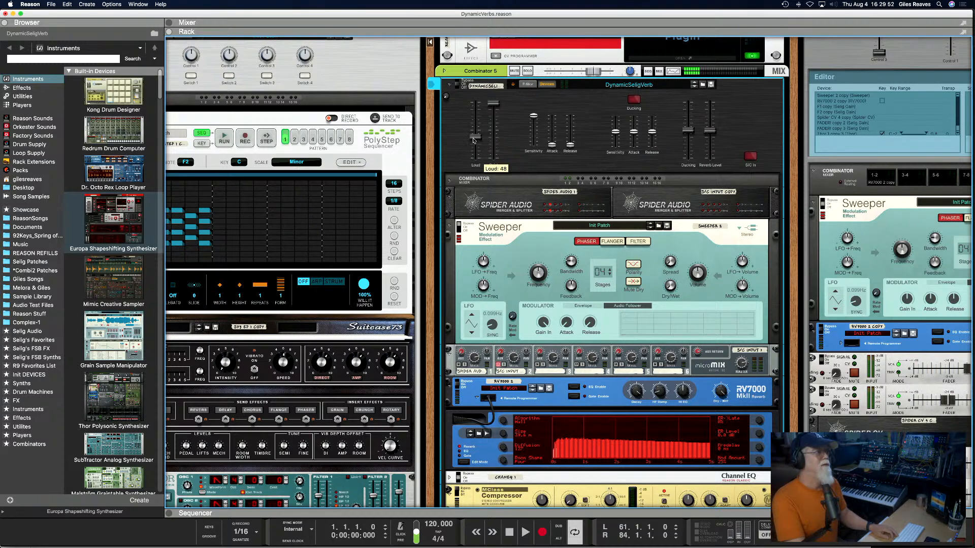
pyautogui.press('space')
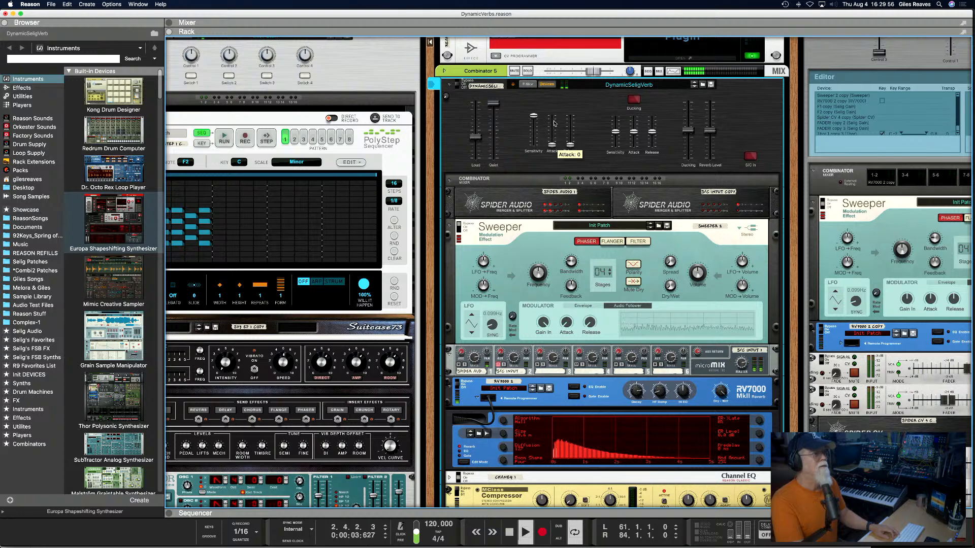
# Lower Sensitivity to about the middle and raise the Attack and Release faders beside it to mid-range.
pyautogui.moveTo(537, 124); pyautogui.dragTo(539, 138)
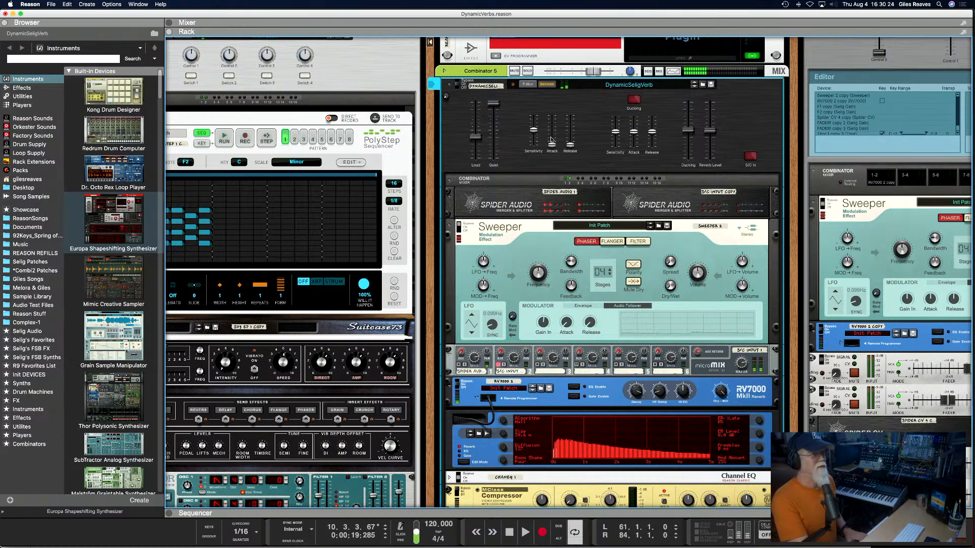
pyautogui.moveTo(570, 145); pyautogui.dragTo(571, 131)
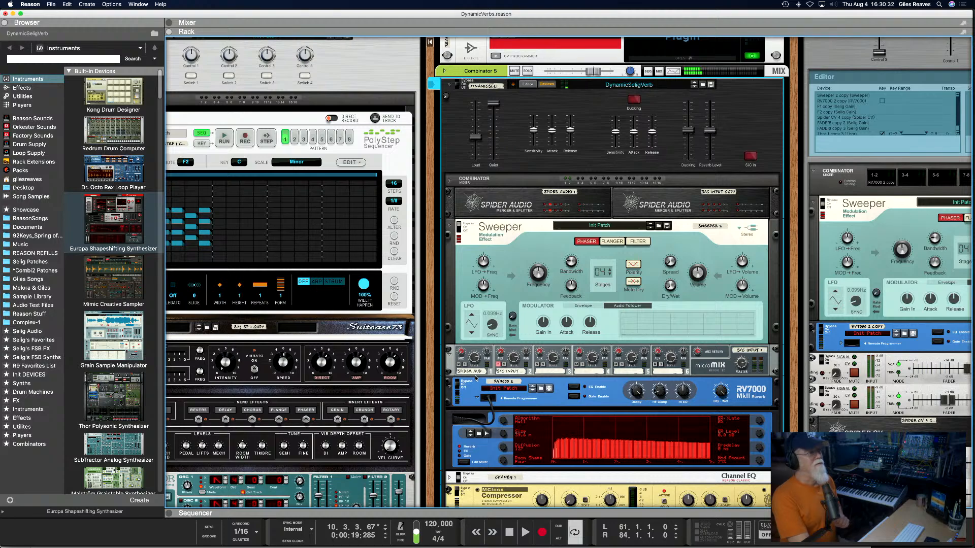
# Select the SubTractor below the Suitcase73 and compare it with the DynamicSeligVerb Combinator it feeds.
pyautogui.scroll(-2, 369, 402)
pyautogui.hscroll(-4, 369, 402)
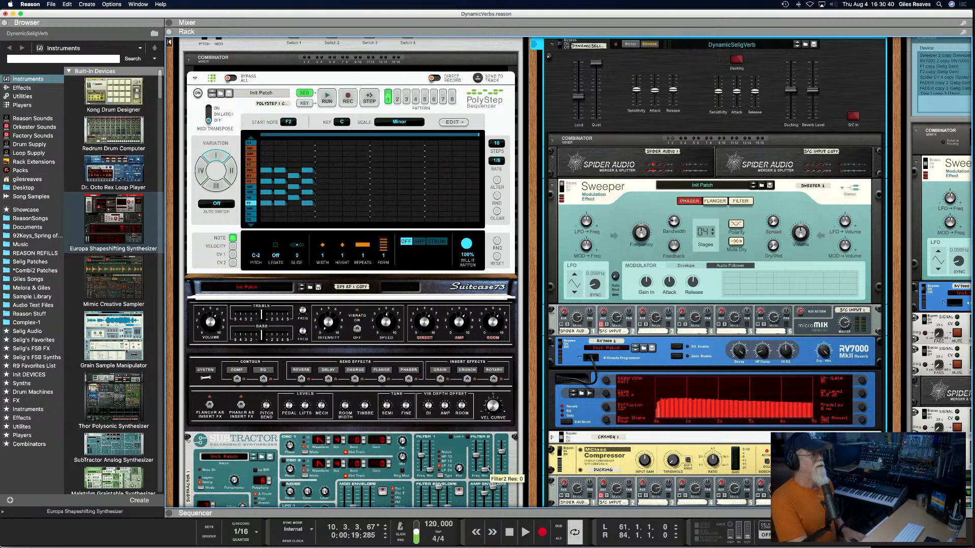
pyautogui.scroll(-2, 490, 470)
pyautogui.click(489, 464)
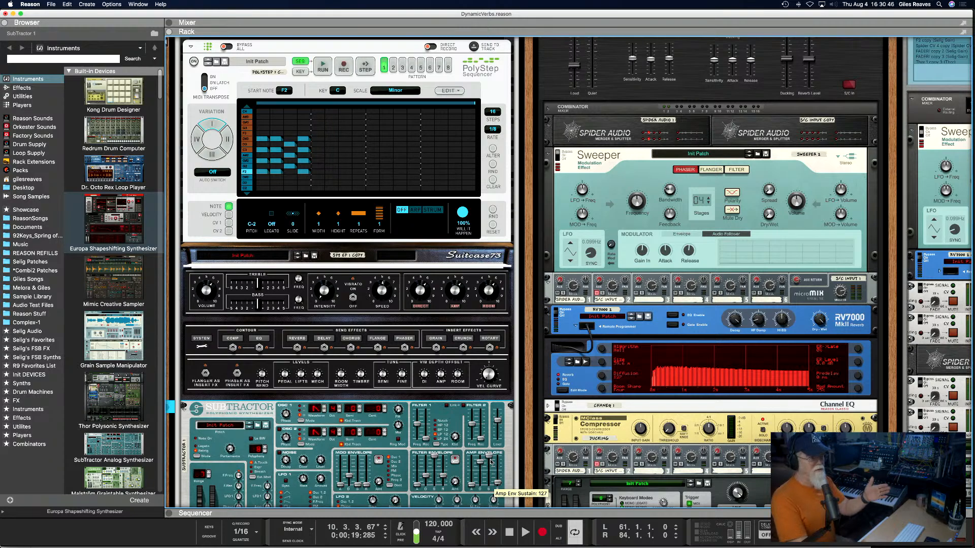
pyautogui.scroll(1, 771, 175)
pyautogui.scroll(2, 770, 175)
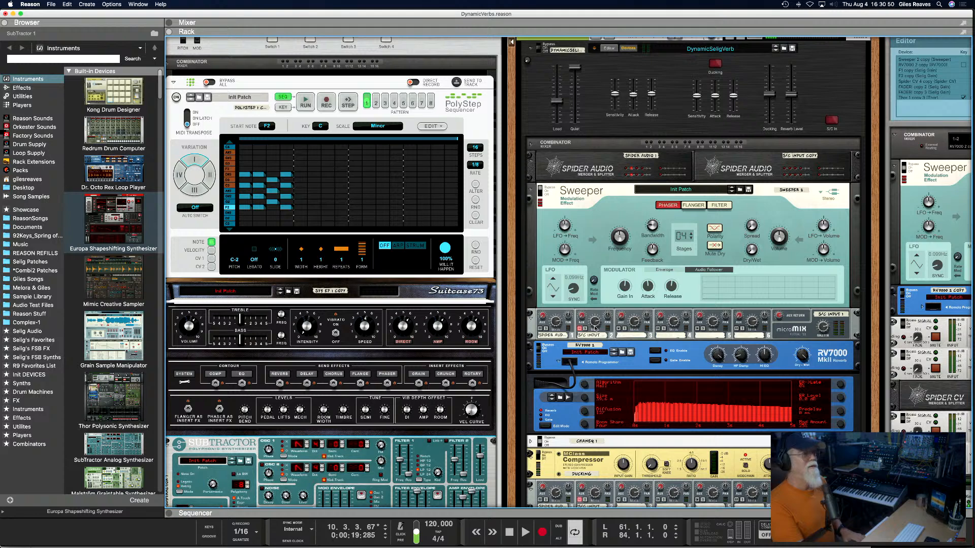
# Enable S/C In on DynamicSeligVerb and lower its Loud fader to near minimum.
pyautogui.click(834, 121)
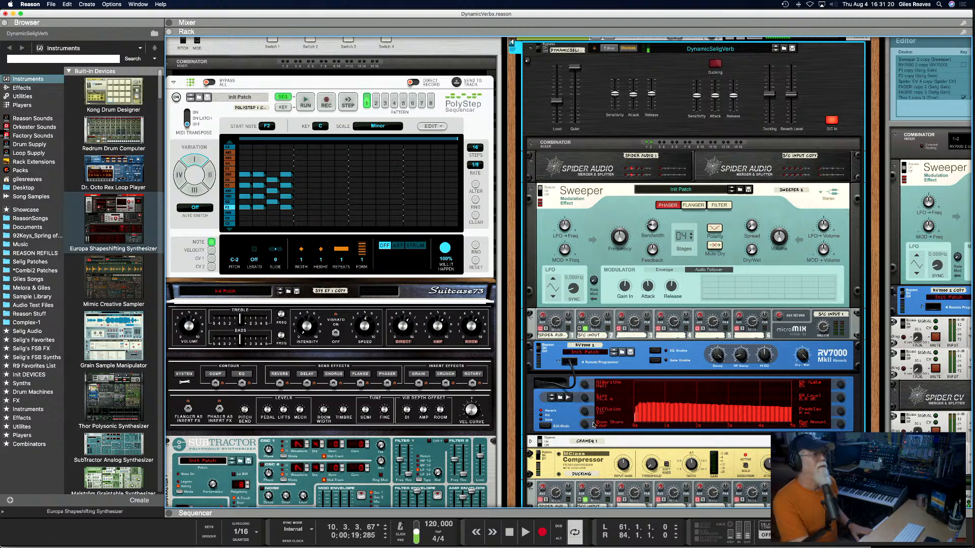
pyautogui.moveTo(556, 110); pyautogui.dragTo(555, 121)
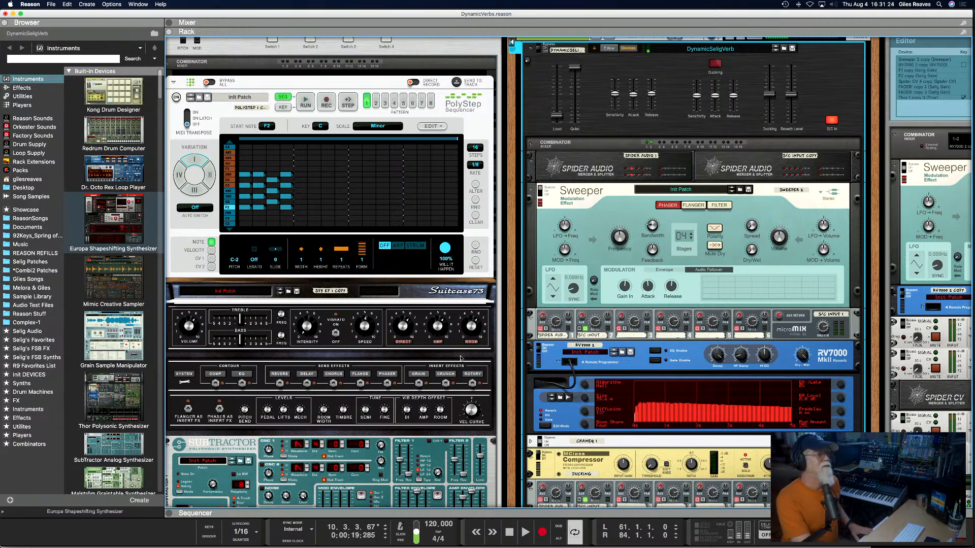
# Select the Combinator that holds the PolyStep Sequencer, Suitcase73 and SubTractor.
pyautogui.scroll(-3, 431, 385)
pyautogui.hscroll(-3, 431, 385)
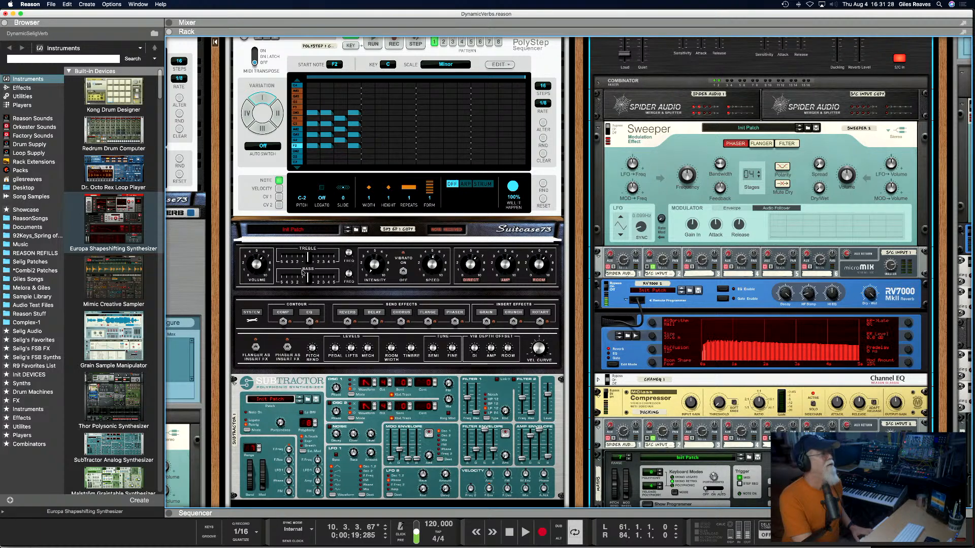
pyautogui.scroll(5, 268, 174)
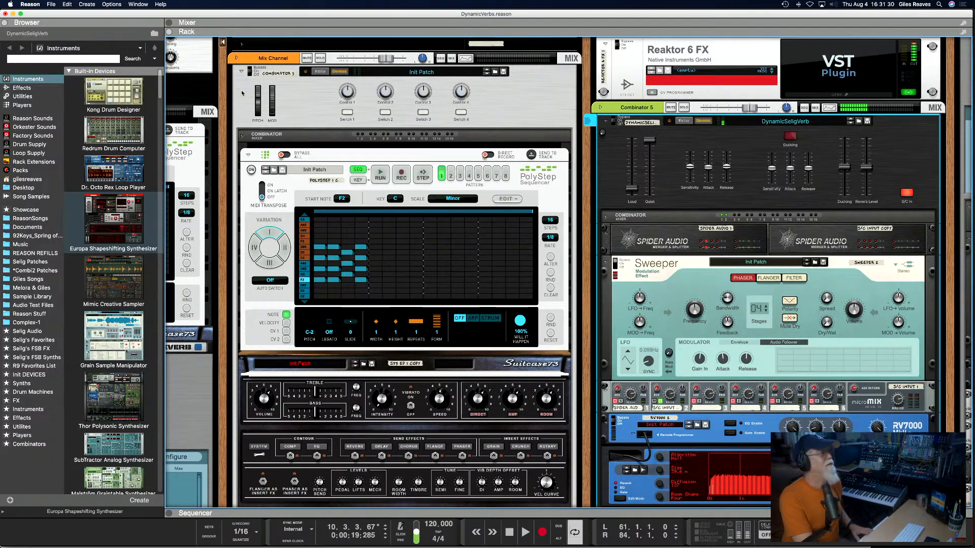
pyautogui.click(243, 93)
pyautogui.scroll(-1, 284, 153)
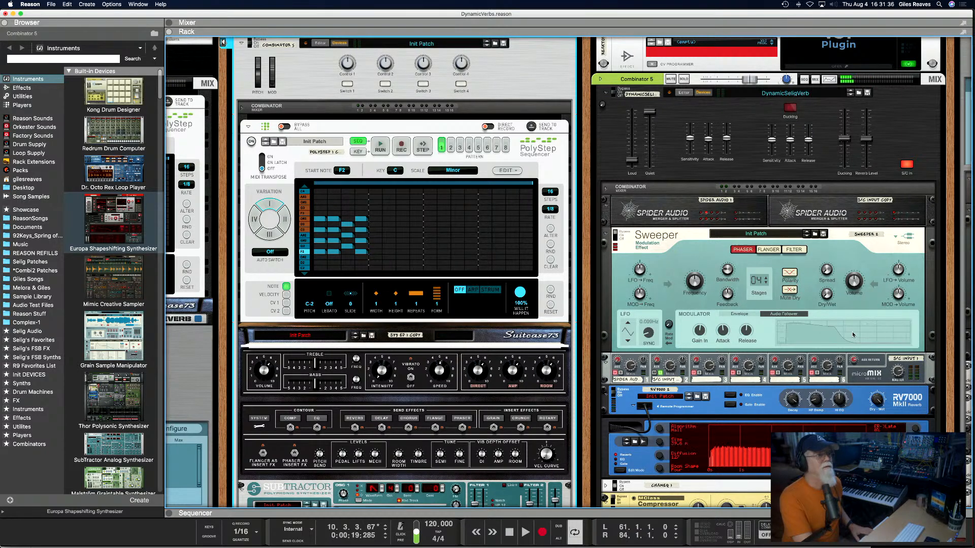
# On DynamicSeligVerb, lower the Release fader of the first group to minimum and raise the Loud fader to mid-range.
pyautogui.click(727, 141)
pyautogui.moveTo(727, 141); pyautogui.dragTo(727, 154)
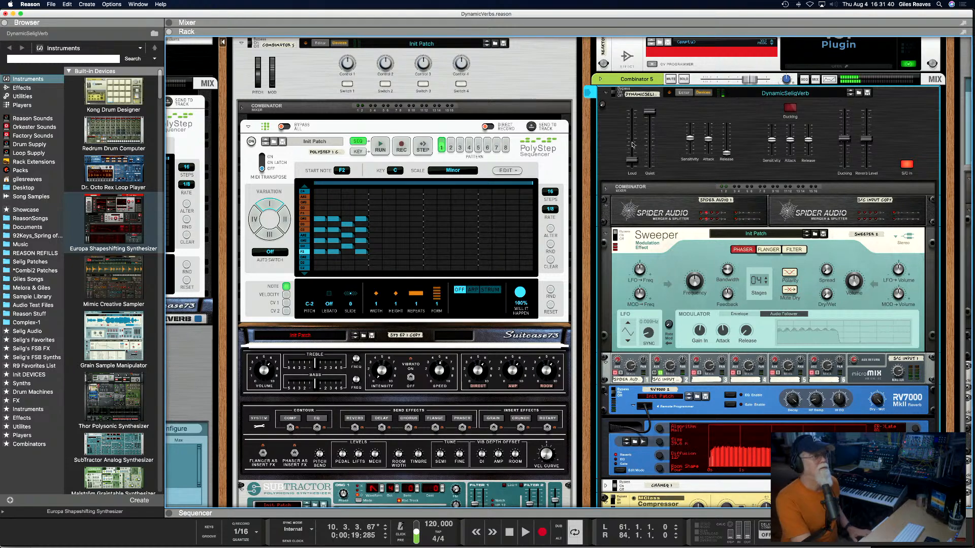
pyautogui.moveTo(632, 160); pyautogui.dragTo(632, 145)
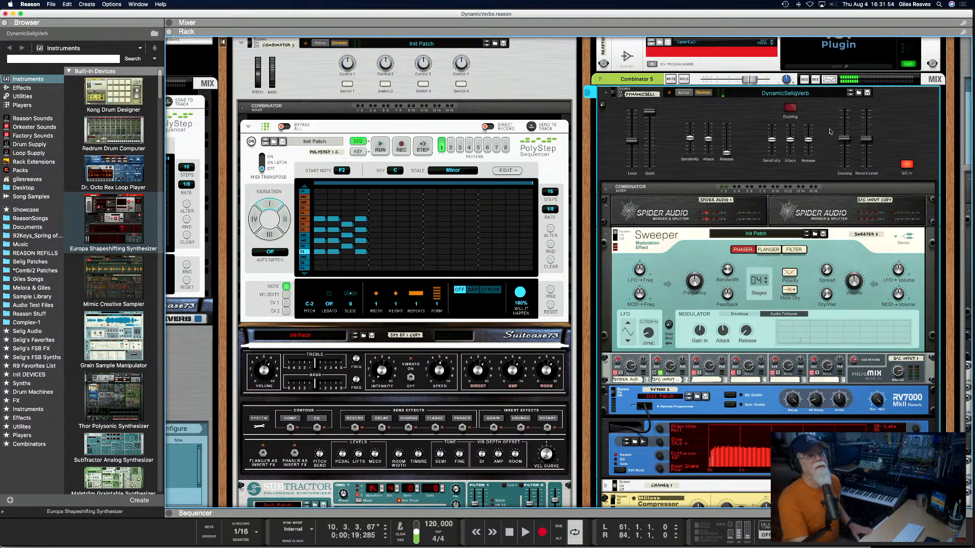
# Raise DynamicSeligVerb's Reverb Level to near maximum and set the Quiet fader to 121.
pyautogui.moveTo(862, 140); pyautogui.dragTo(866, 118)
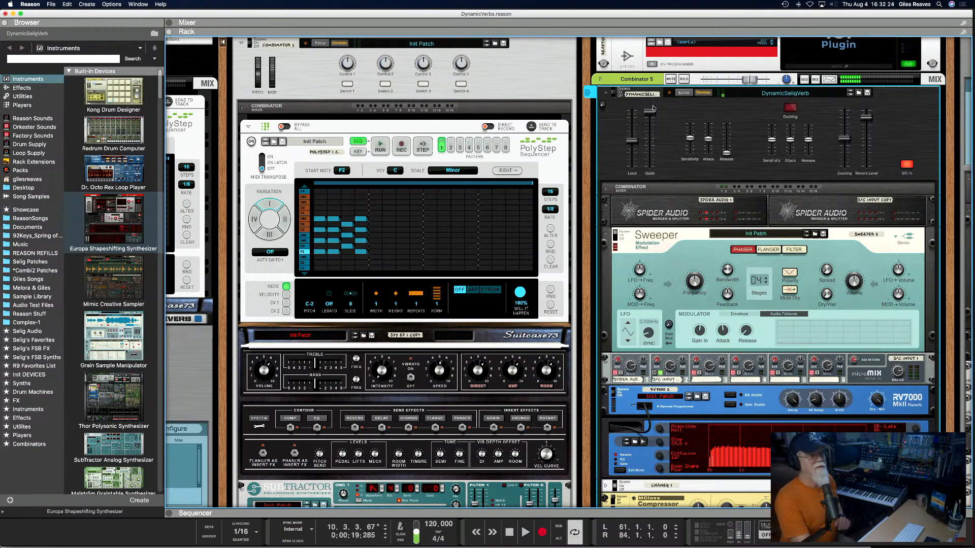
pyautogui.moveTo(652, 115)
pyautogui.moveTo(652, 114); pyautogui.dragTo(652, 116)
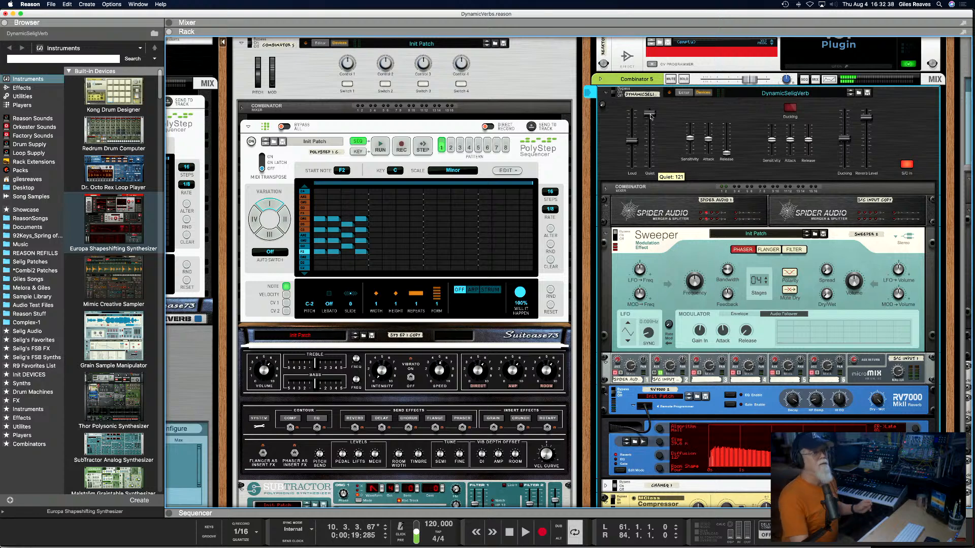
# Try the Loud fader at 120, return it to mid-range and check how the RV7000's Decay responds.
pyautogui.moveTo(632, 141); pyautogui.dragTo(634, 114)
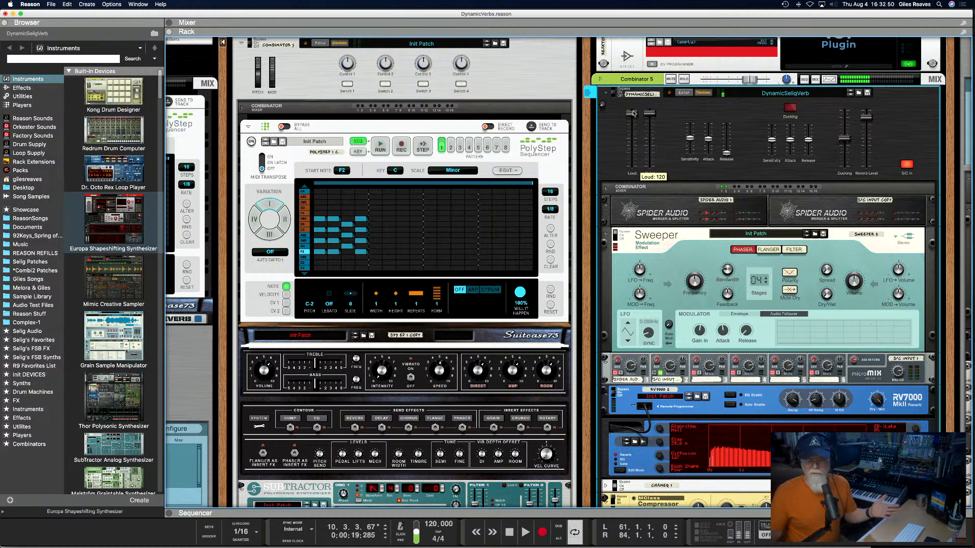
pyautogui.moveTo(633, 113); pyautogui.dragTo(632, 141)
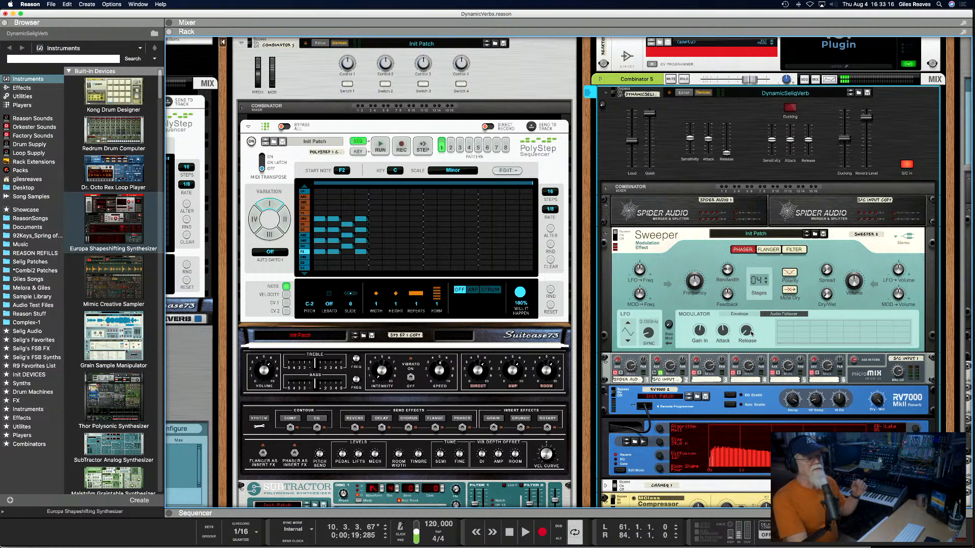
pyautogui.moveTo(751, 333)
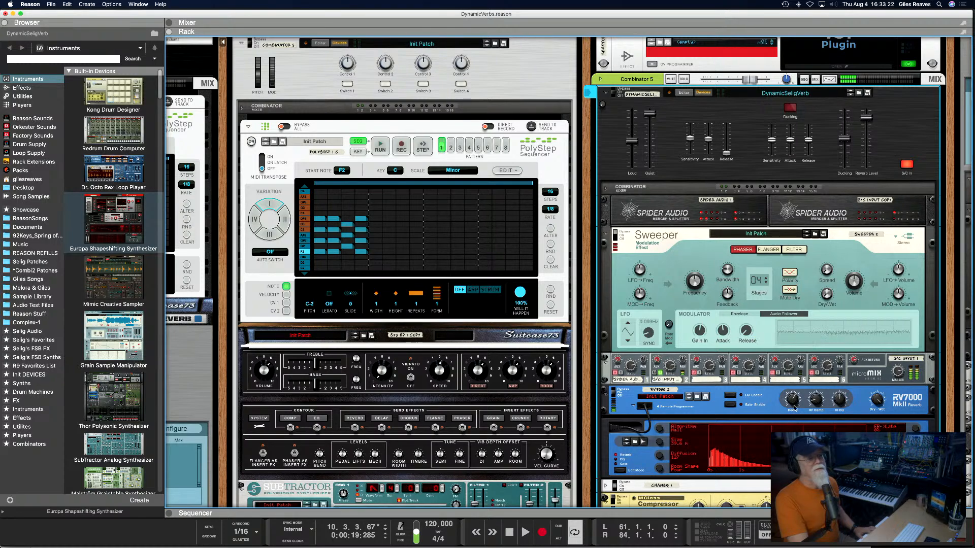
pyautogui.moveTo(796, 408)
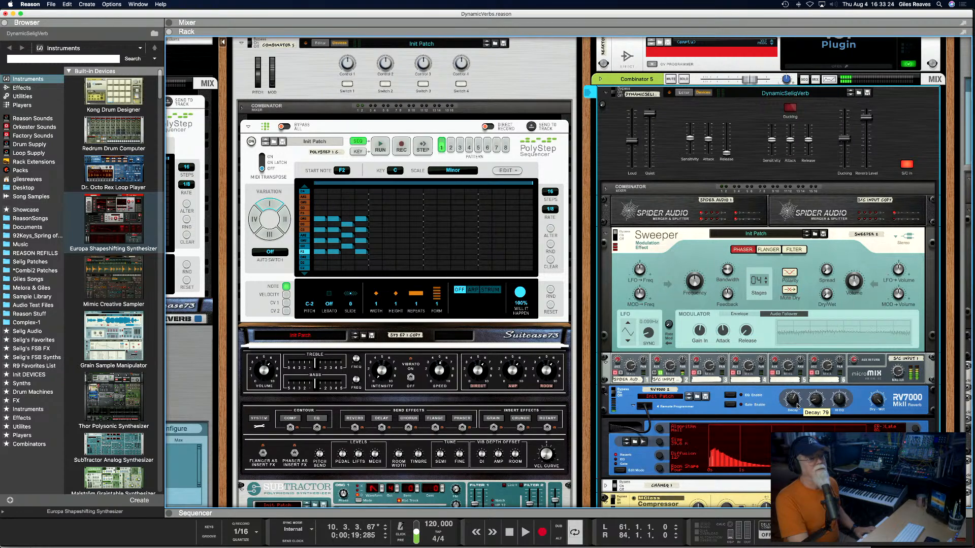
pyautogui.scroll(-5, 797, 405)
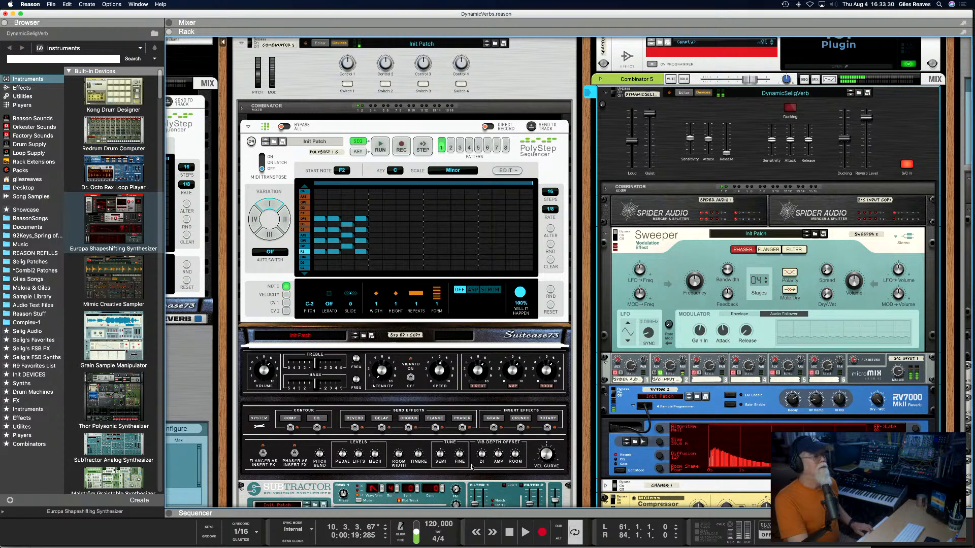
pyautogui.scroll(-4, 472, 466)
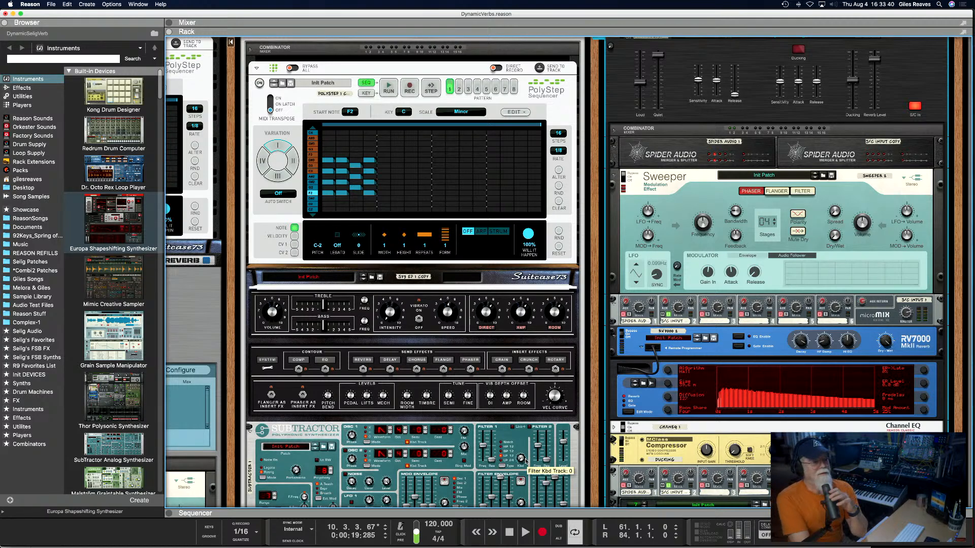
# Disable S/C In on DynamicSeligVerb and raise the Loud fader to 122.
pyautogui.scroll(5, 692, 420)
pyautogui.hscroll(3, 692, 420)
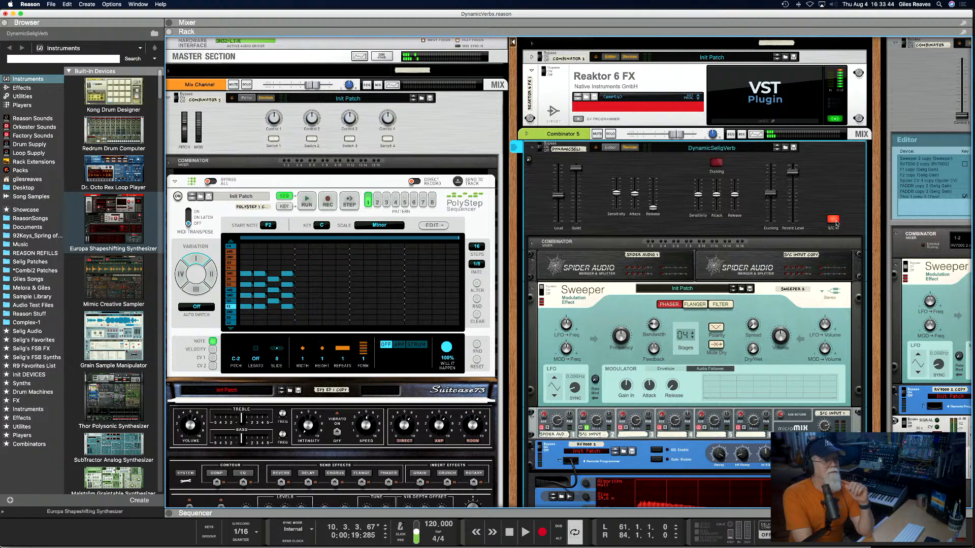
pyautogui.click(837, 223)
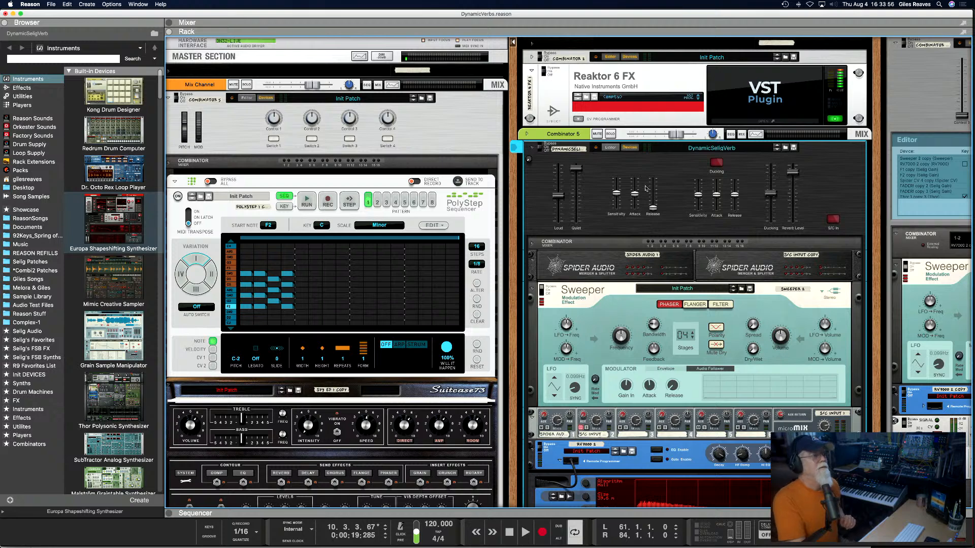
pyautogui.moveTo(558, 195); pyautogui.dragTo(558, 168)
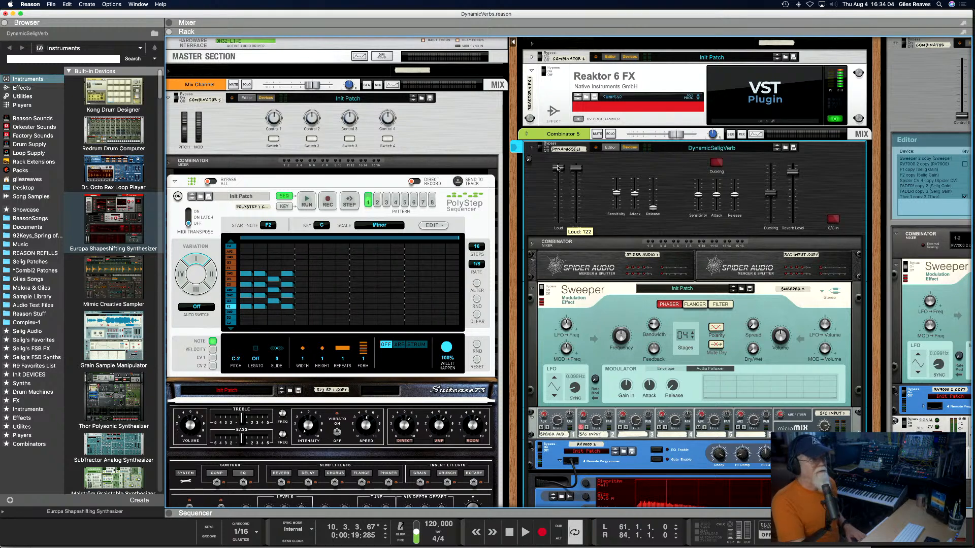
# Enable Ducking on DynamicSeligVerb with its fader at 127, and set Reverb Level to mid-range.
pyautogui.click(715, 164)
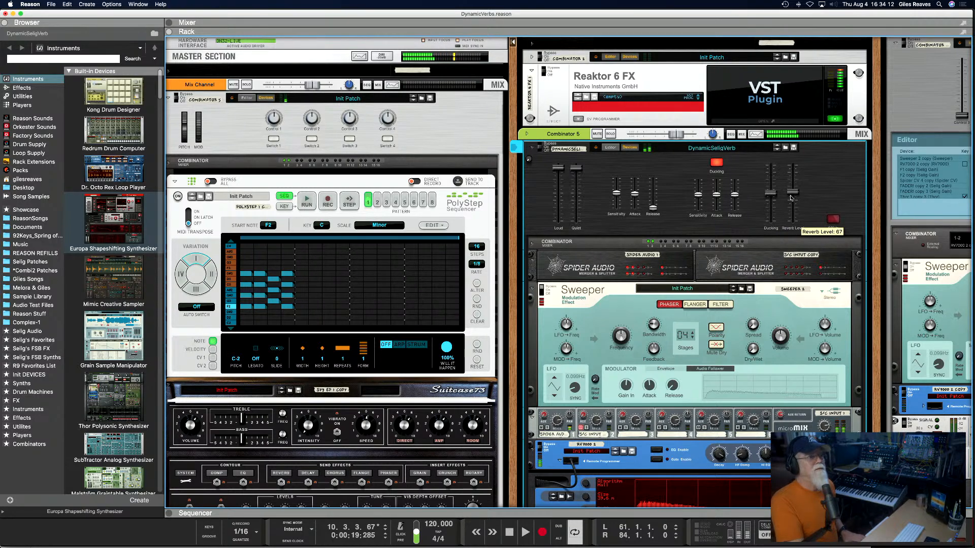
pyautogui.moveTo(773, 193); pyautogui.dragTo(773, 148)
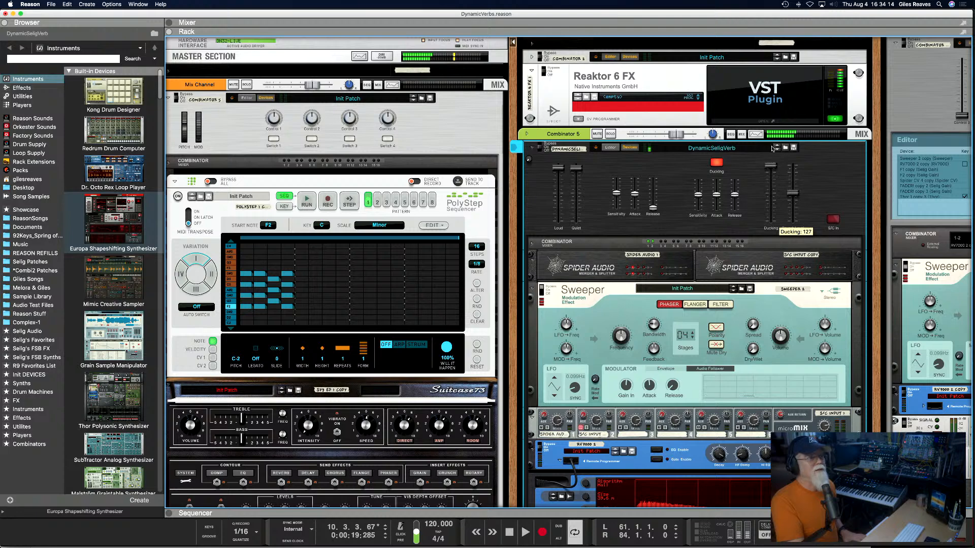
pyautogui.moveTo(796, 197)
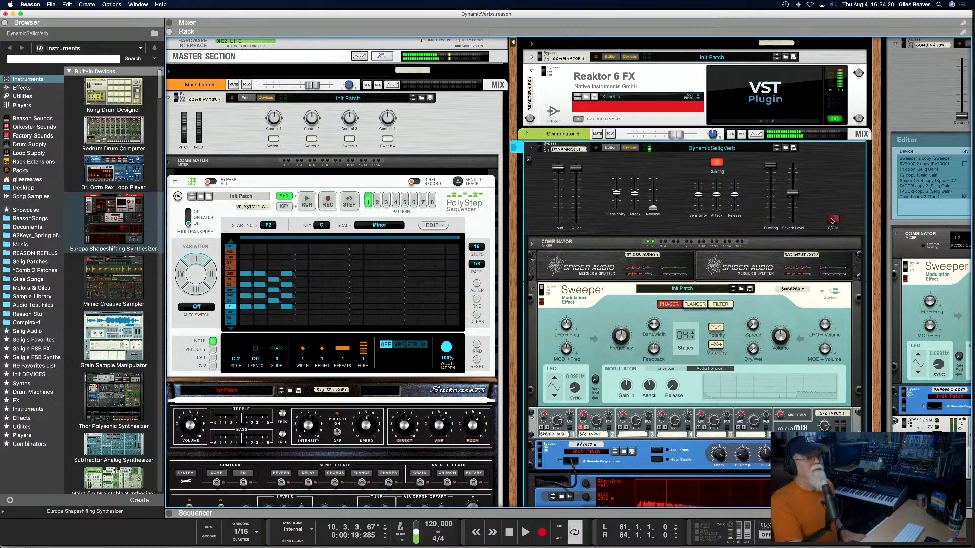
pyautogui.moveTo(801, 195); pyautogui.dragTo(797, 200)
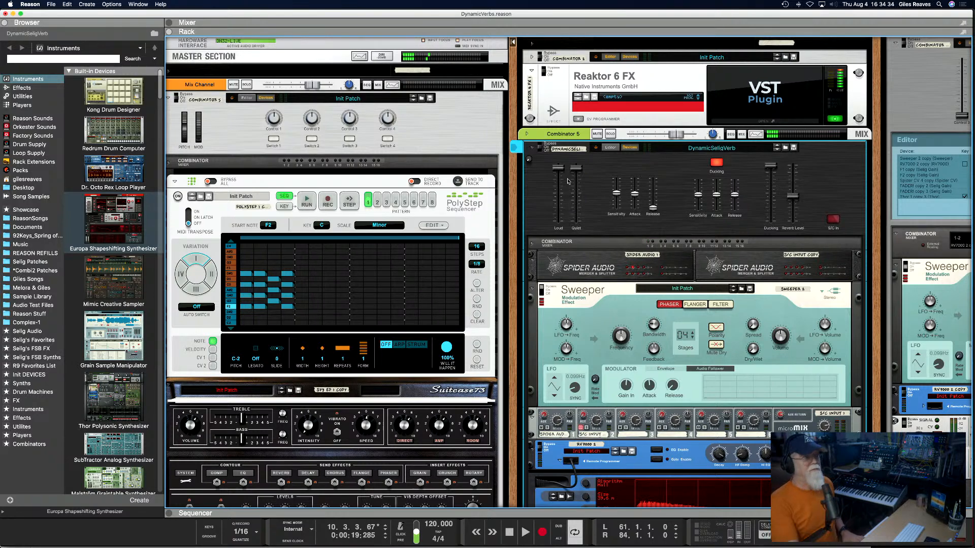
# Lower DynamicSeligVerb's Loud fader to 61 and switch S/C In back on.
pyautogui.moveTo(553, 178); pyautogui.dragTo(559, 201)
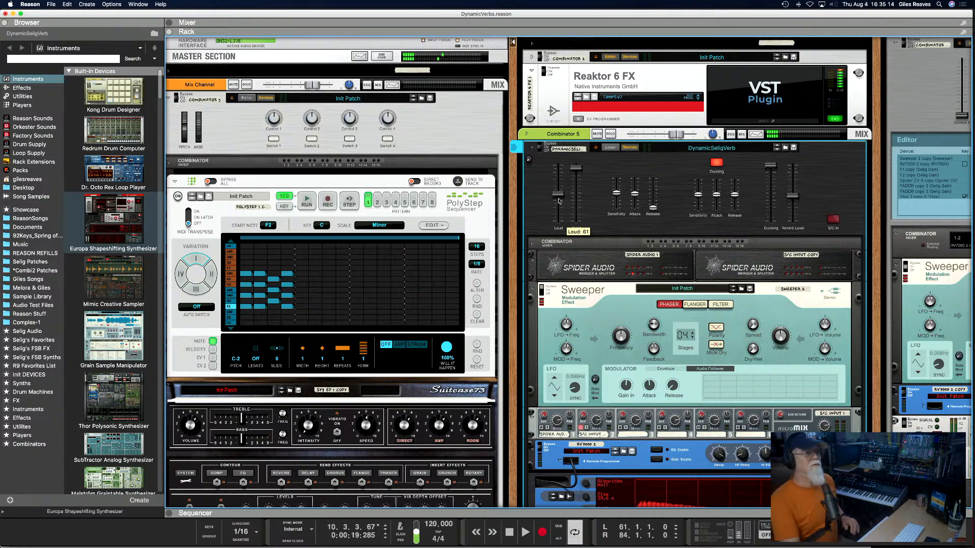
pyautogui.click(833, 220)
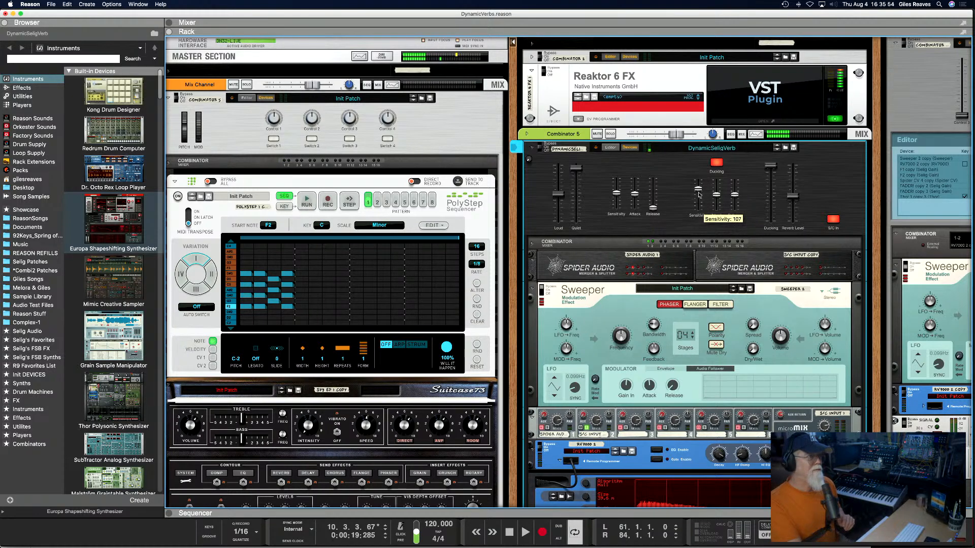
# Set the ducking section's Sensitivity fader to about 58.
pyautogui.moveTo(698, 194); pyautogui.dragTo(699, 201)
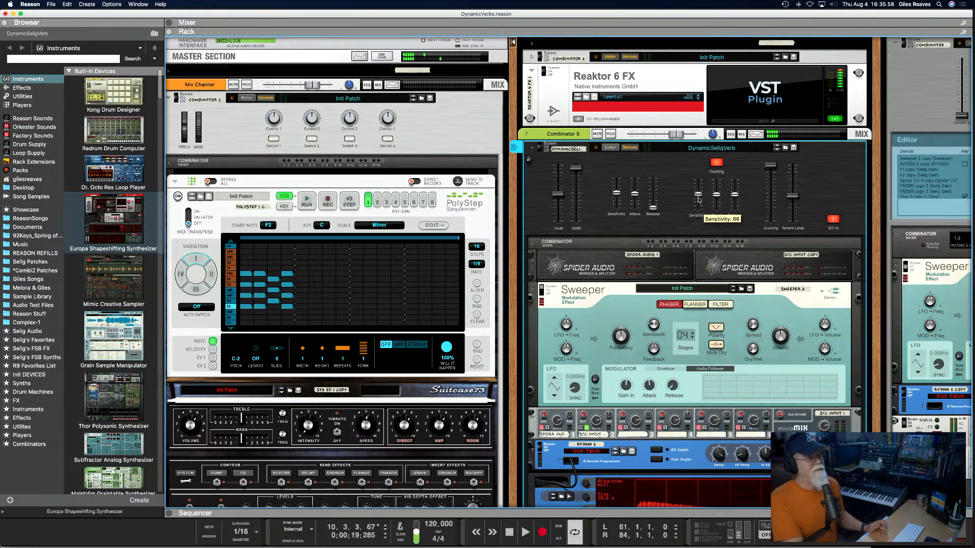
pyautogui.scroll(-5, 698, 200)
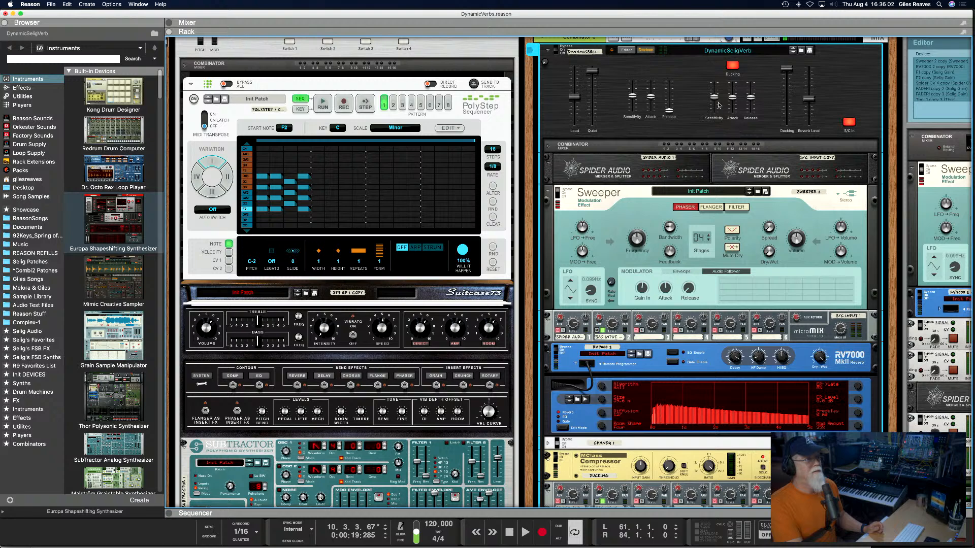
pyautogui.moveTo(715, 98); pyautogui.dragTo(715, 105)
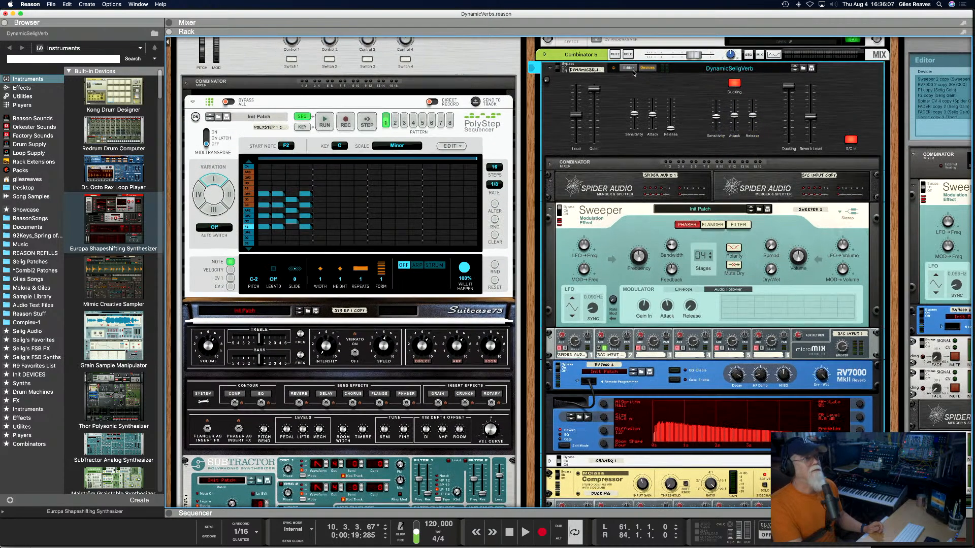
# Open DynamicSeligVerb's Editor and remove the Sensitivity to Input Gain mapping from the Ducking compressor.
pyautogui.click(628, 43)
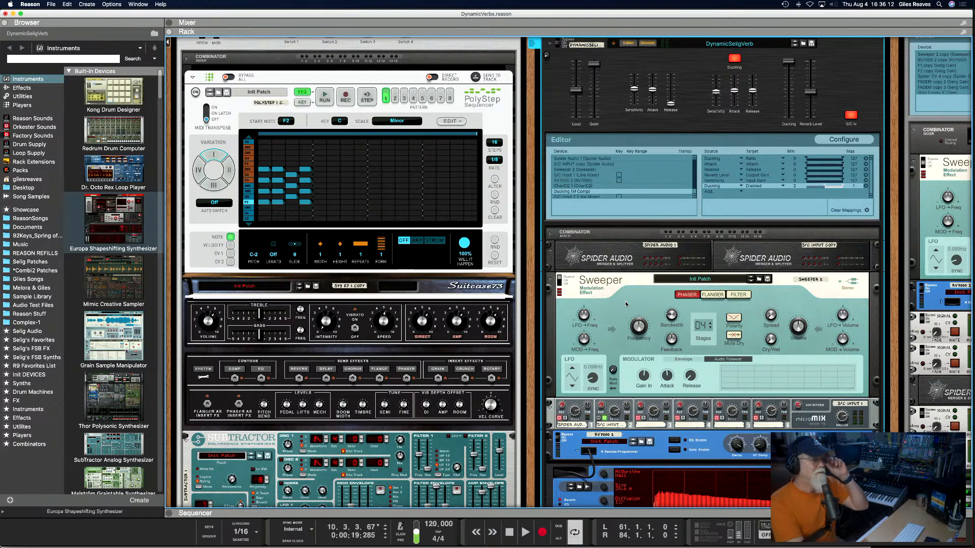
pyautogui.scroll(-5, 588, 235)
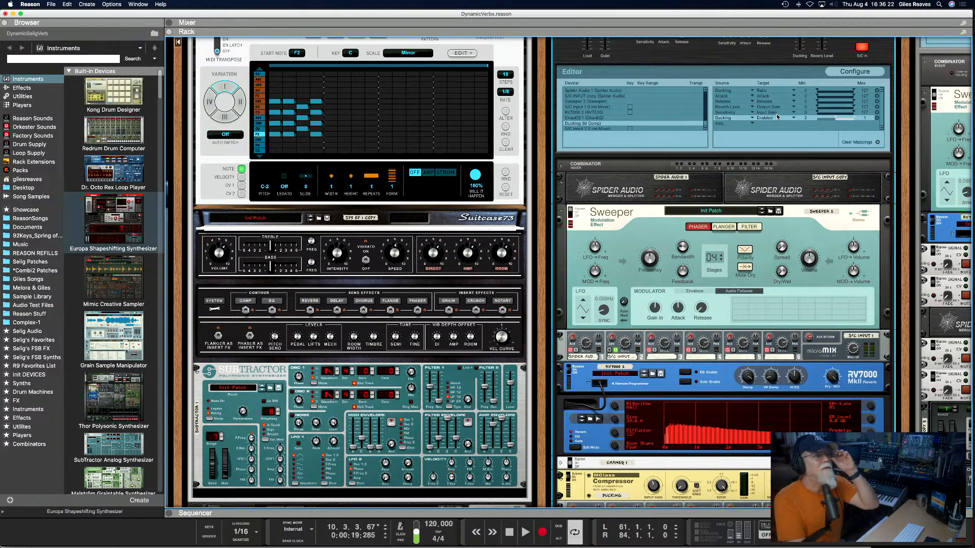
pyautogui.click(876, 112)
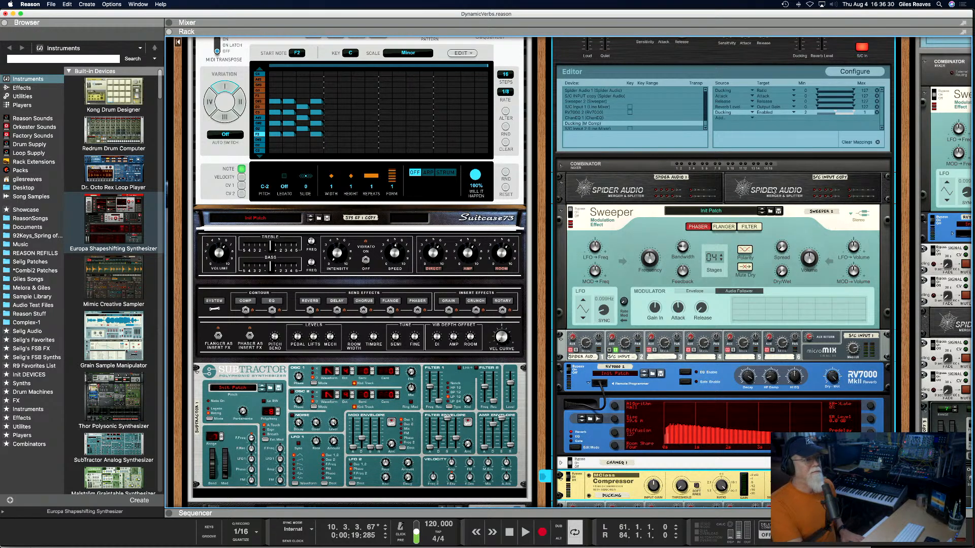
# Test the ducking Sensitivity fader at its maximum and minimum, and leave it at about 61.
pyautogui.scroll(3, 773, 189)
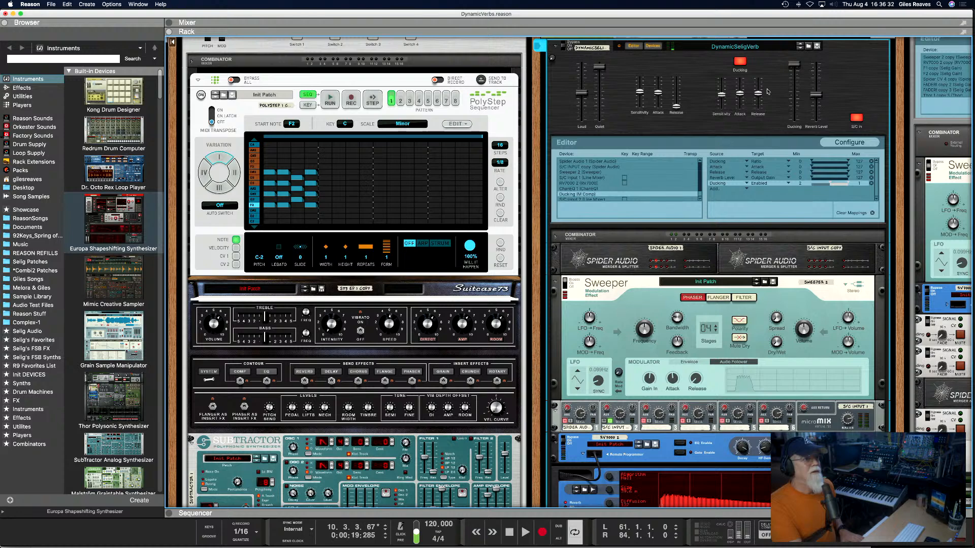
pyautogui.moveTo(722, 98)
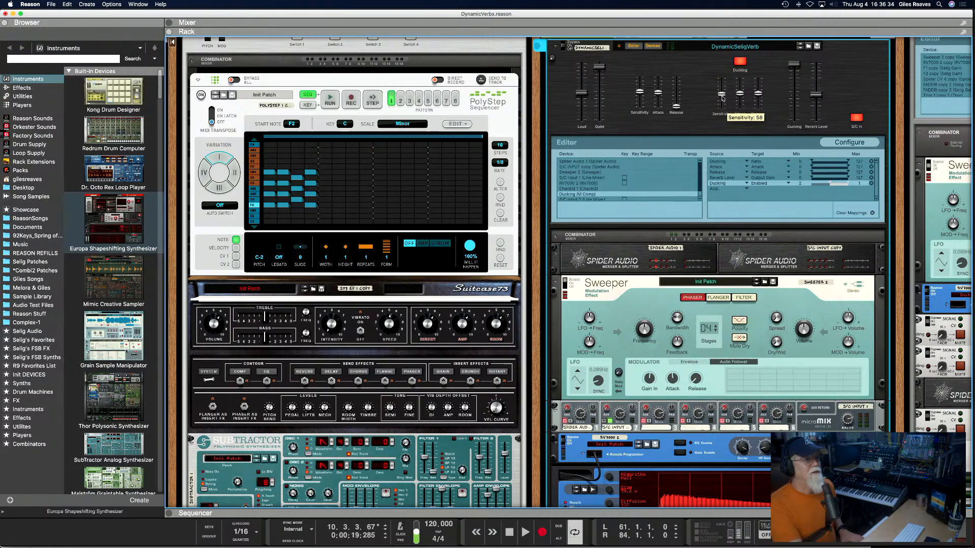
pyautogui.moveTo(723, 99); pyautogui.dragTo(719, 61)
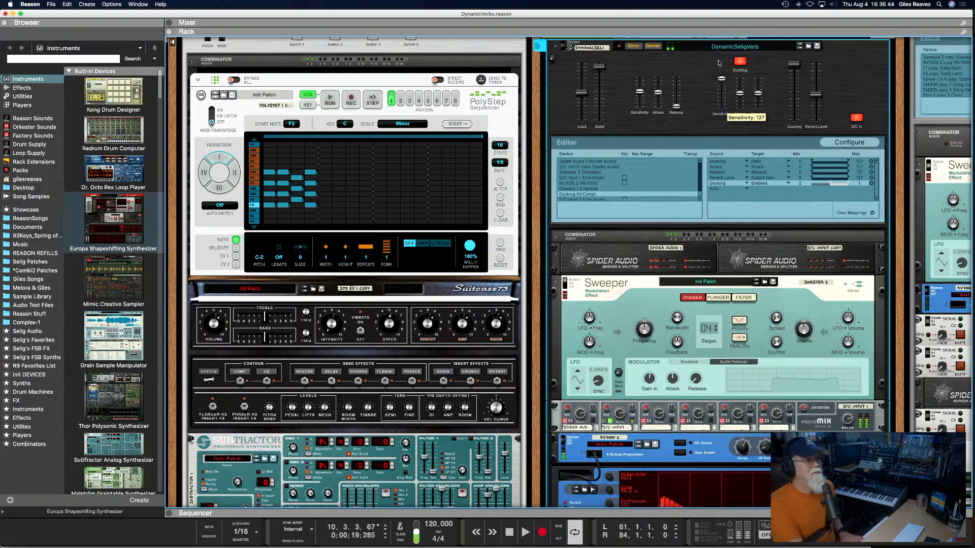
pyautogui.moveTo(719, 63); pyautogui.dragTo(722, 124)
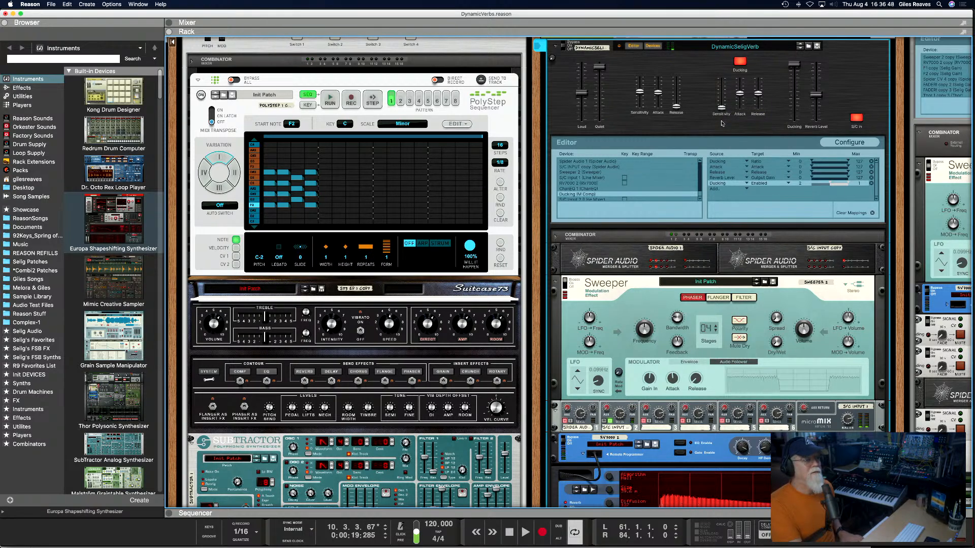
pyautogui.moveTo(721, 107); pyautogui.dragTo(722, 79)
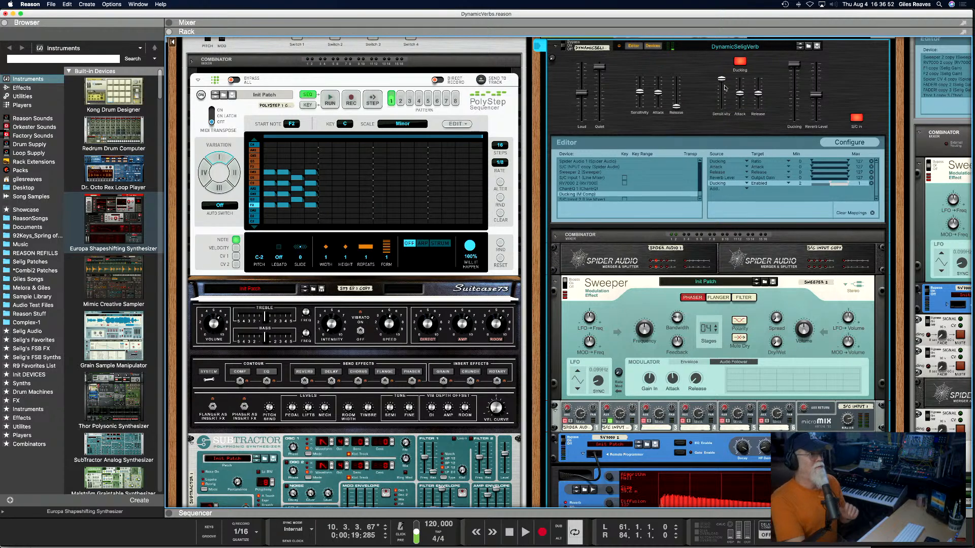
pyautogui.moveTo(721, 79); pyautogui.dragTo(726, 98)
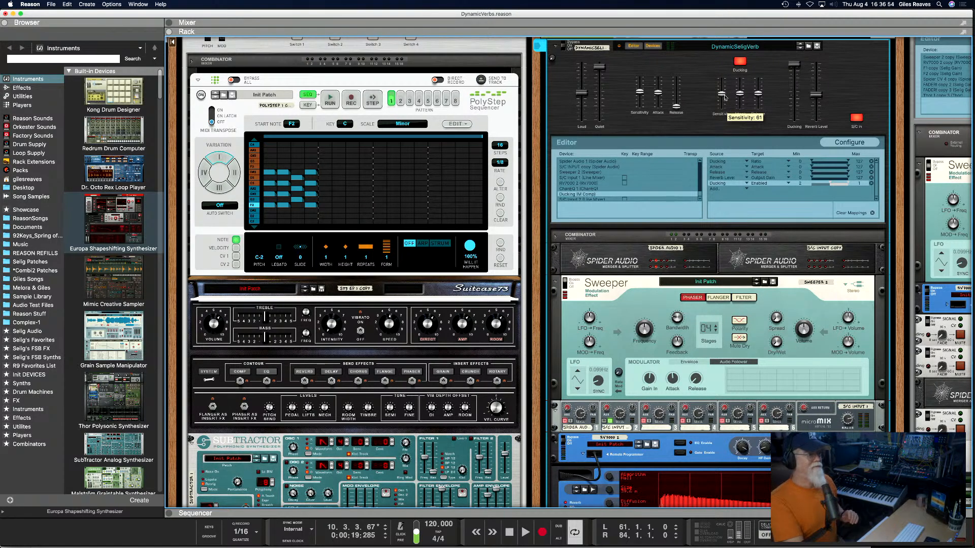
pyautogui.scroll(-3, 690, 179)
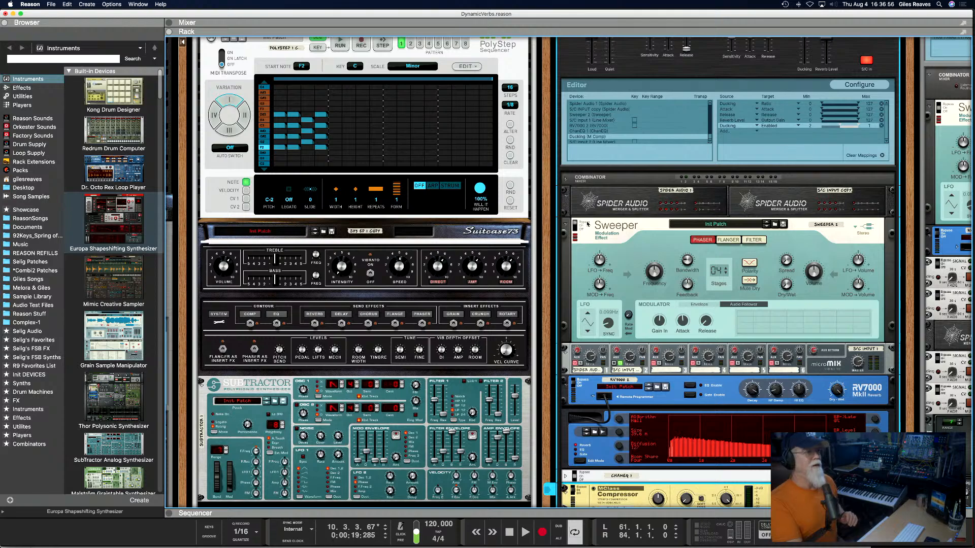
# Fold the Sweeper 2 device and hide DynamicSeligVerb's Editor.
pyautogui.click(564, 227)
pyautogui.scroll(5, 766, 75)
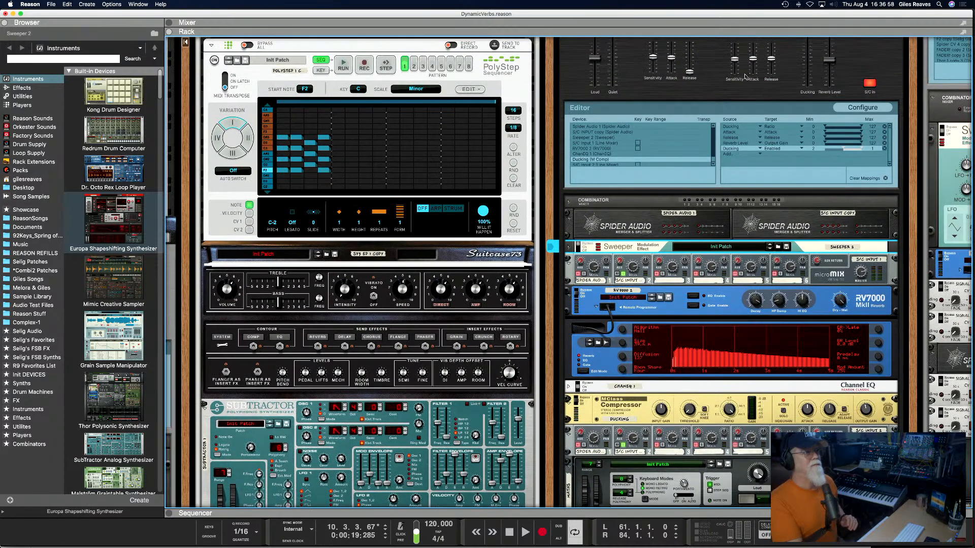
pyautogui.click(650, 82)
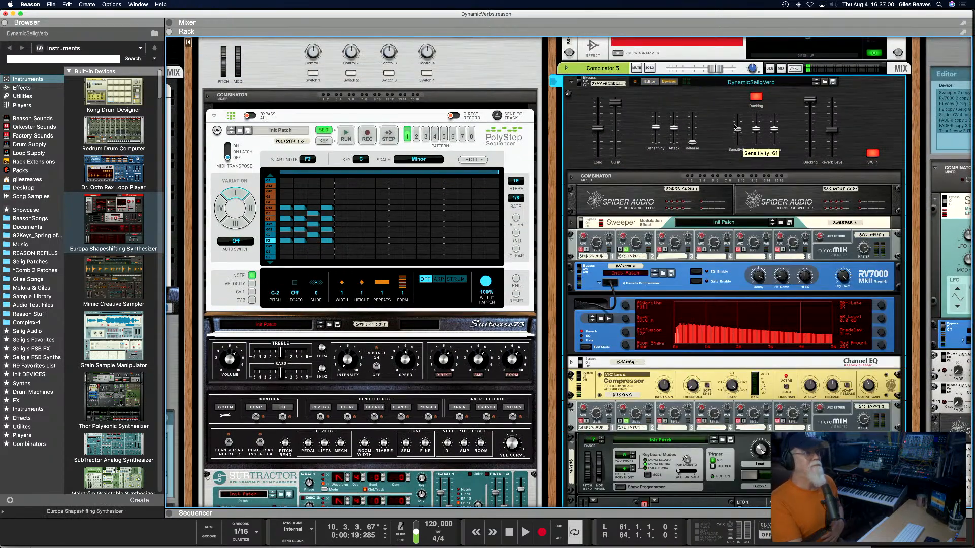
pyautogui.moveTo(739, 130)
pyautogui.mouseDown()
pyautogui.moveTo(738, 145)
pyautogui.moveTo(736, 127)
pyautogui.mouseUp()
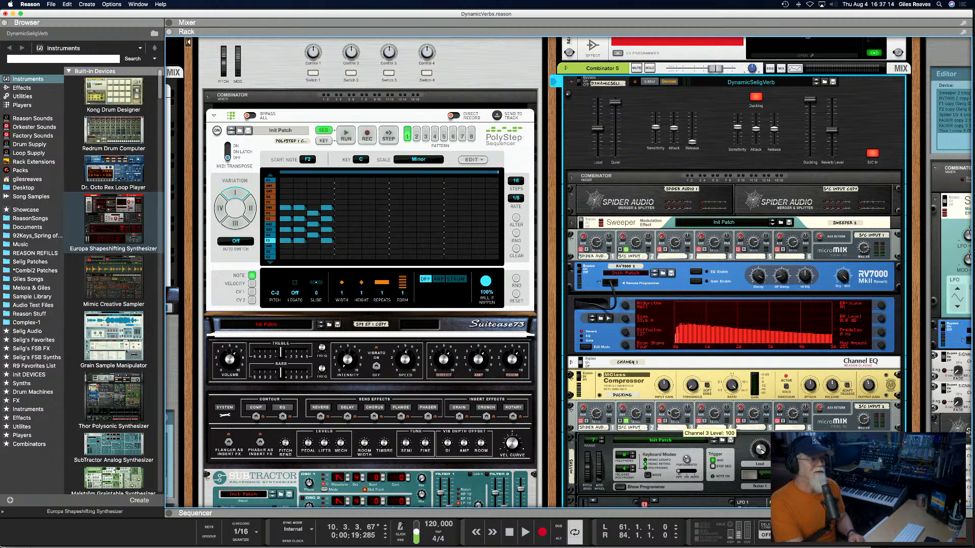
# Map the Channel 2 Level knob of the line mixer below the ducking compressor to the ducking Sensitivity Combi control.
pyautogui.rightClick(637, 415)
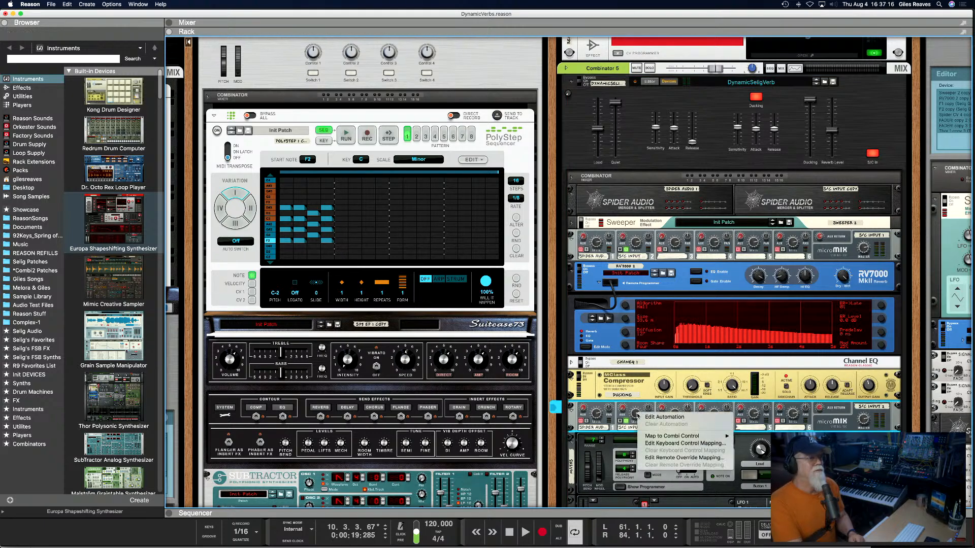
pyautogui.moveTo(711, 435)
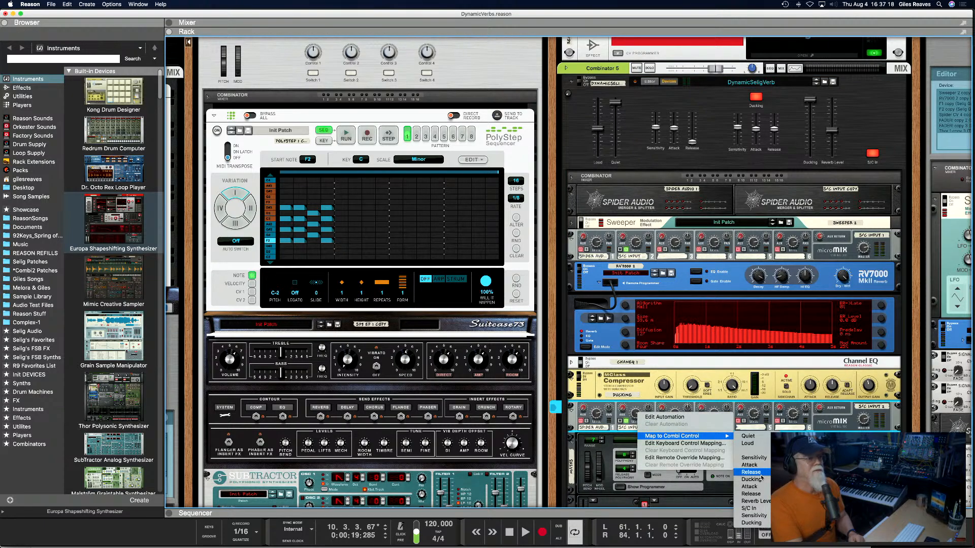
pyautogui.click(763, 516)
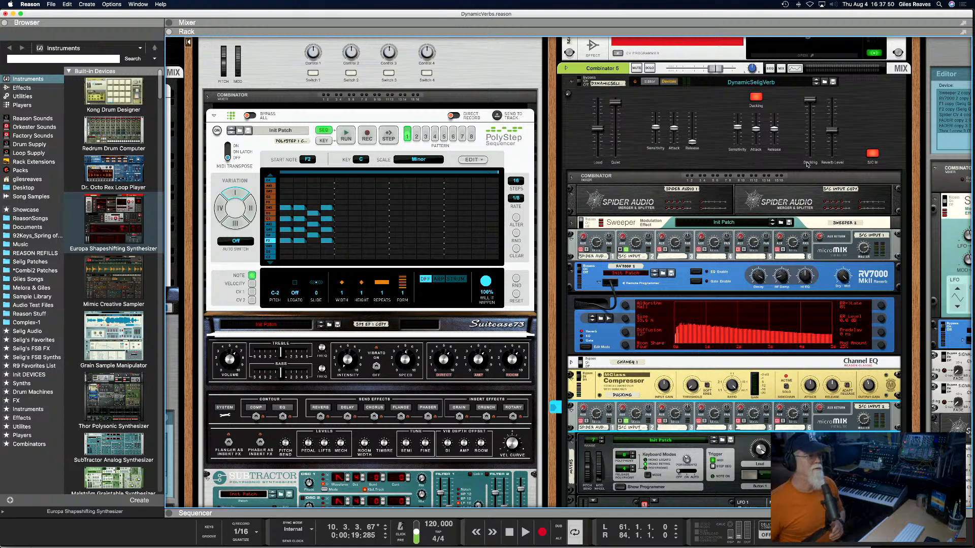
# Sweep the ducking Sensitivity fader between its maximum of 127 and its minimum to test the new level mapping.
pyautogui.click(738, 132)
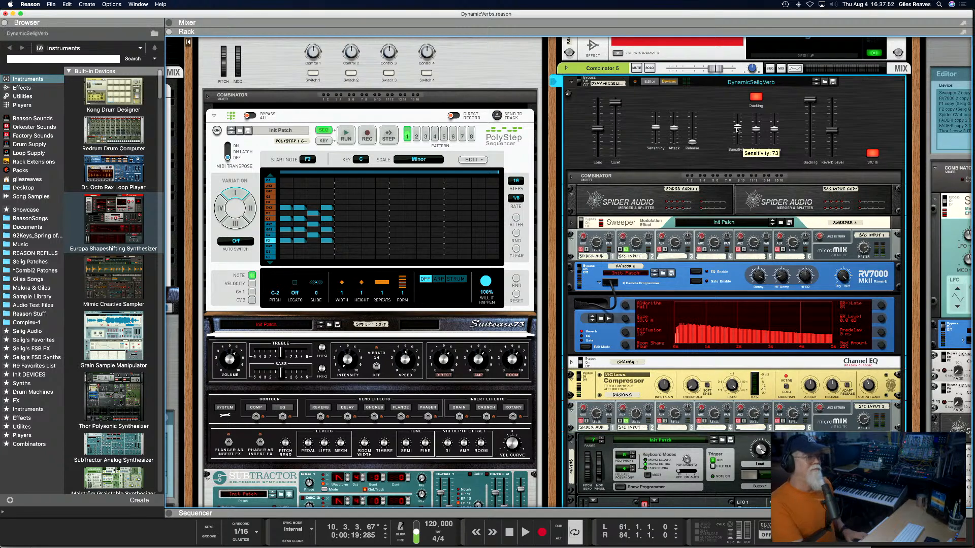
pyautogui.moveTo(737, 134); pyautogui.dragTo(737, 98)
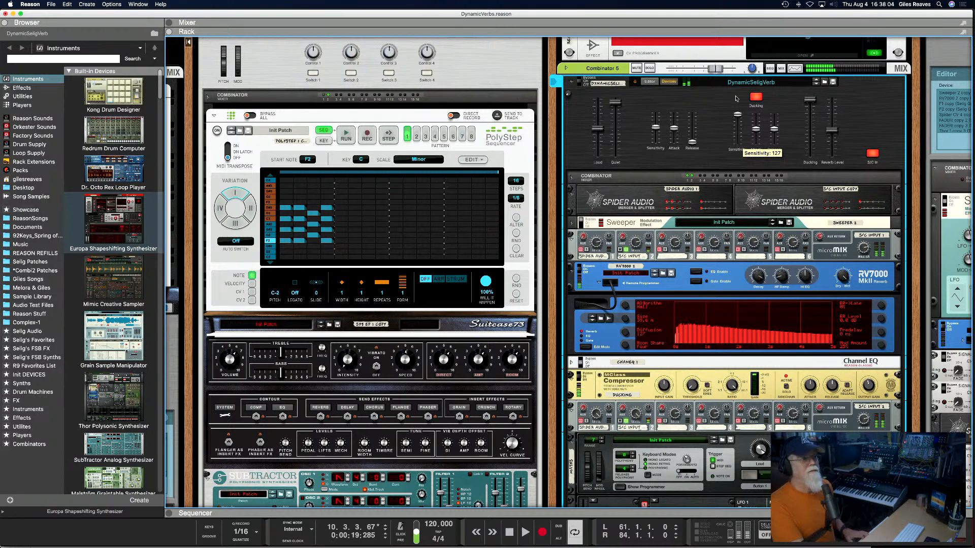
pyautogui.moveTo(736, 98); pyautogui.dragTo(743, 158)
pyautogui.moveTo(743, 157); pyautogui.dragTo(742, 96)
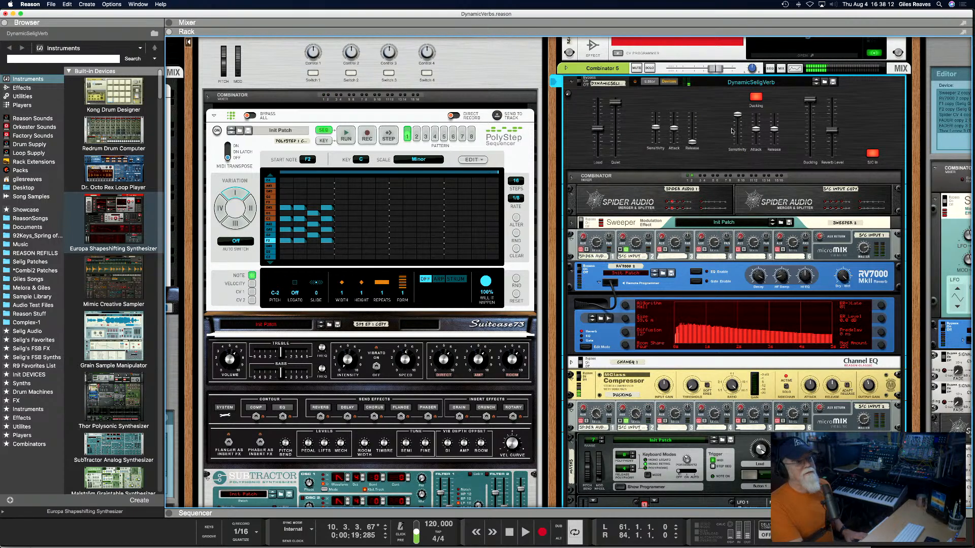
pyautogui.moveTo(737, 121); pyautogui.dragTo(737, 164)
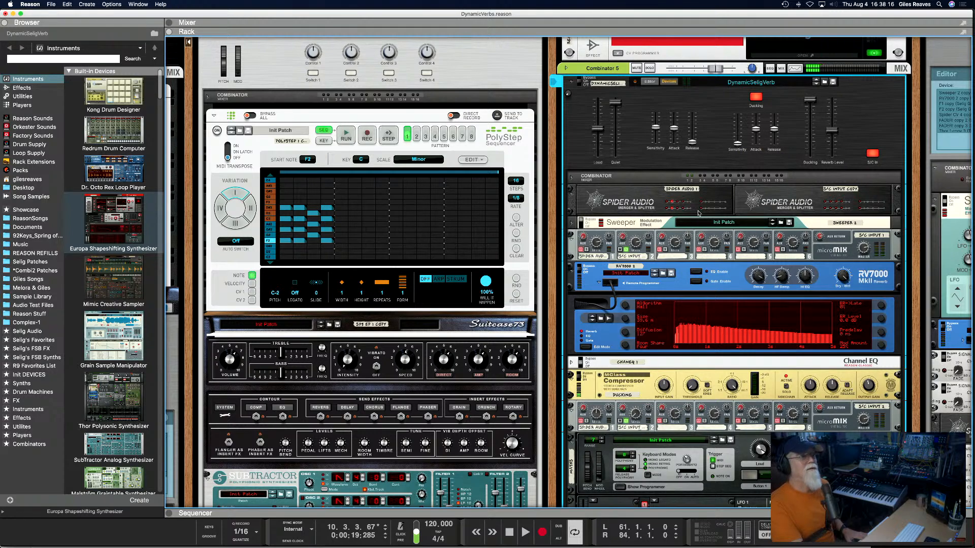
# Set the minimum of the Sensitivity to Channel 2 Level mapping to 64 and test ducking Sensitivity at its minimum and maximum.
pyautogui.click(650, 84)
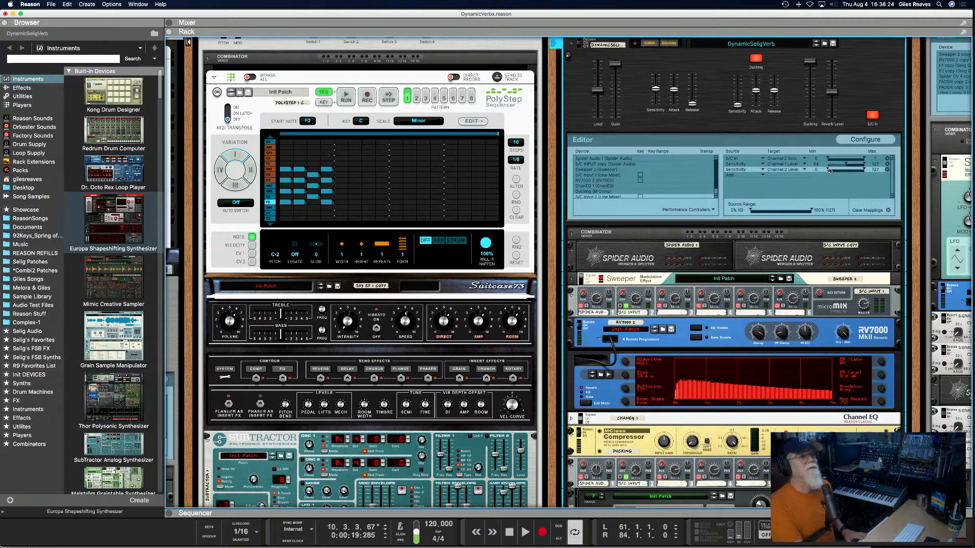
pyautogui.moveTo(829, 171); pyautogui.dragTo(847, 171)
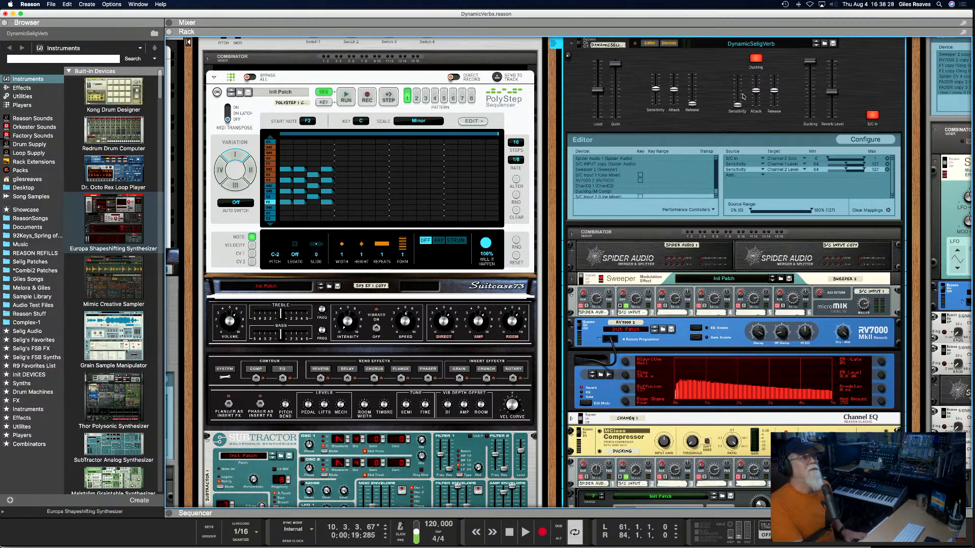
pyautogui.moveTo(743, 97); pyautogui.dragTo(734, 129)
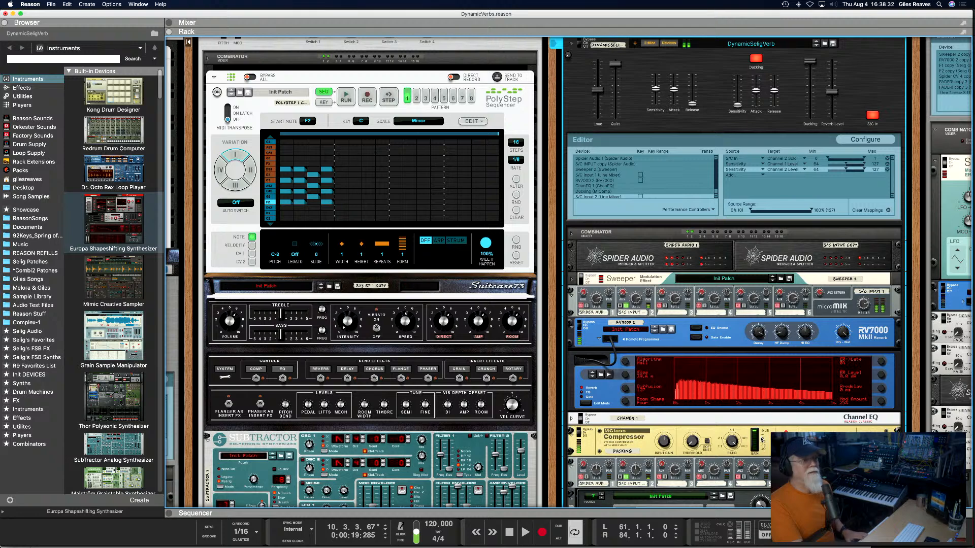
pyautogui.moveTo(737, 91); pyautogui.dragTo(736, 42)
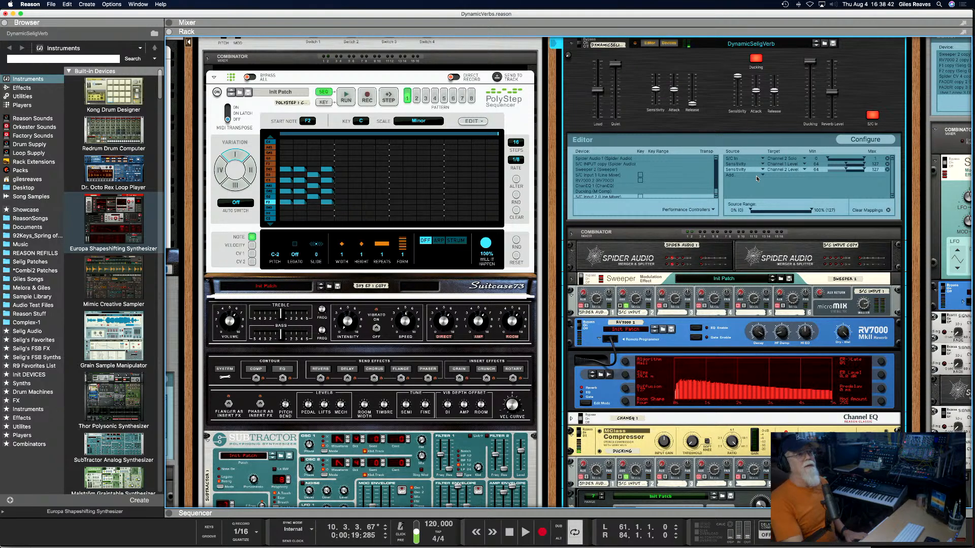
# Test the Ducking fader at 54 and 0, and bring it back up to 102.
pyautogui.moveTo(811, 63); pyautogui.dragTo(811, 98)
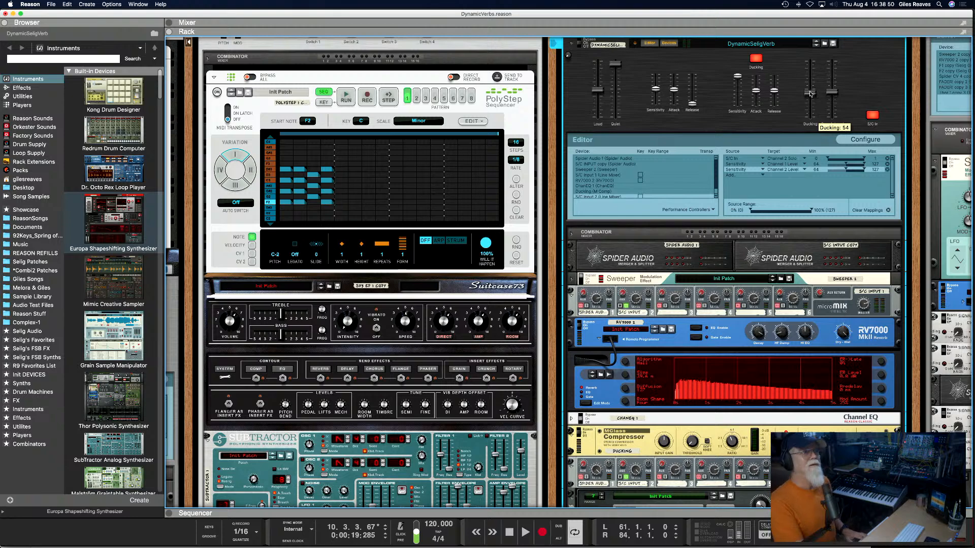
pyautogui.moveTo(811, 93); pyautogui.dragTo(810, 119)
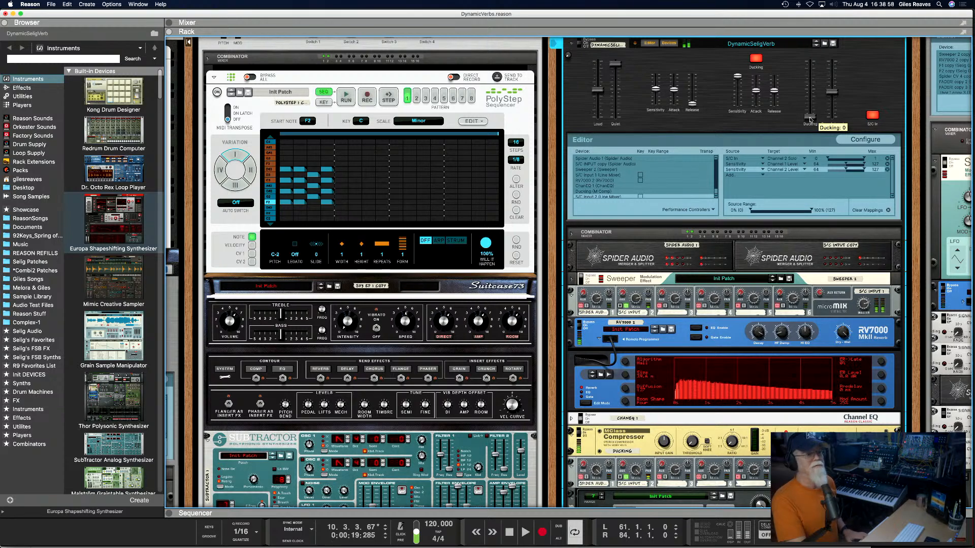
pyautogui.moveTo(810, 112); pyautogui.dragTo(810, 60)
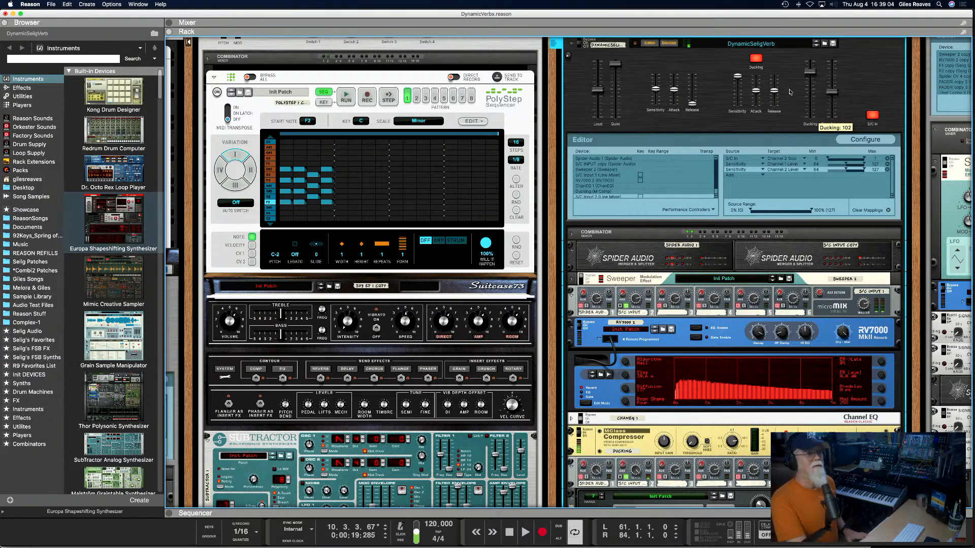
# Set the ducking Attack to 0 and the Ducking fader to maximum, and leave ducking Release and Sensitivity near mid-range after trying maximum Release.
pyautogui.moveTo(757, 94); pyautogui.dragTo(759, 126)
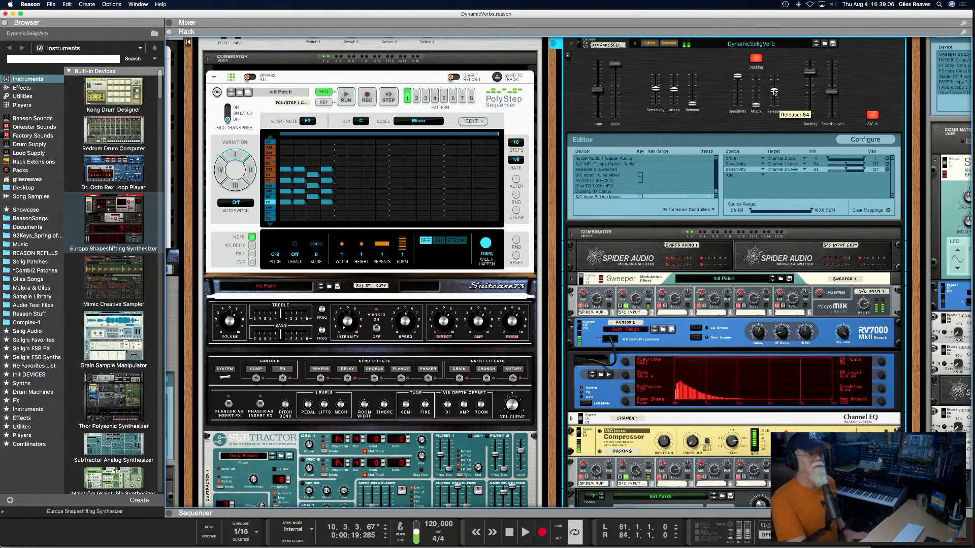
pyautogui.moveTo(775, 93); pyautogui.dragTo(774, 50)
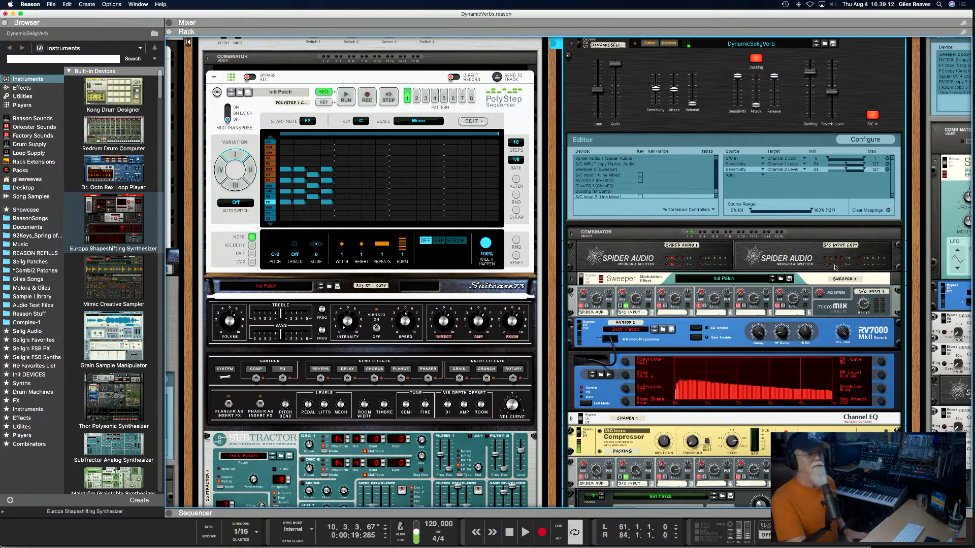
pyautogui.moveTo(810, 72); pyautogui.dragTo(809, 40)
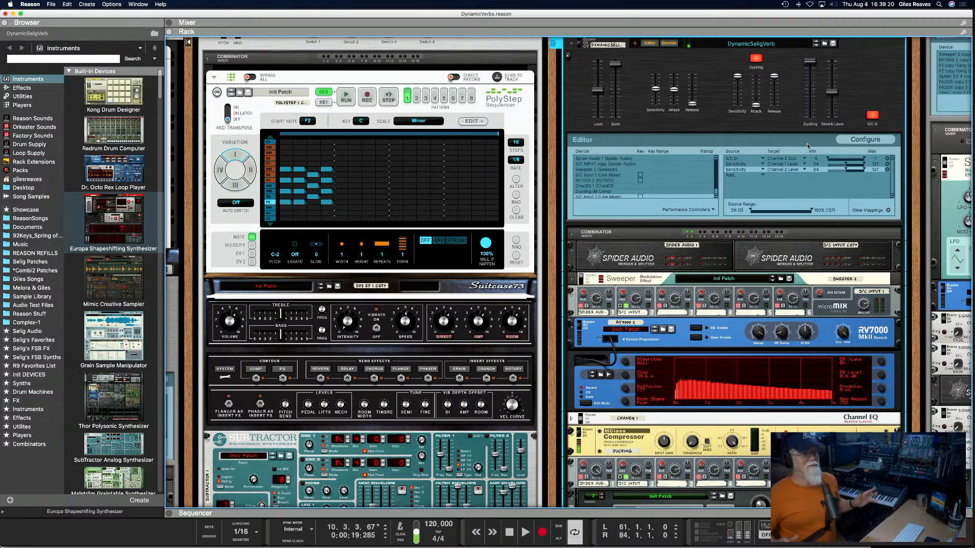
pyautogui.moveTo(774, 76); pyautogui.dragTo(740, 93)
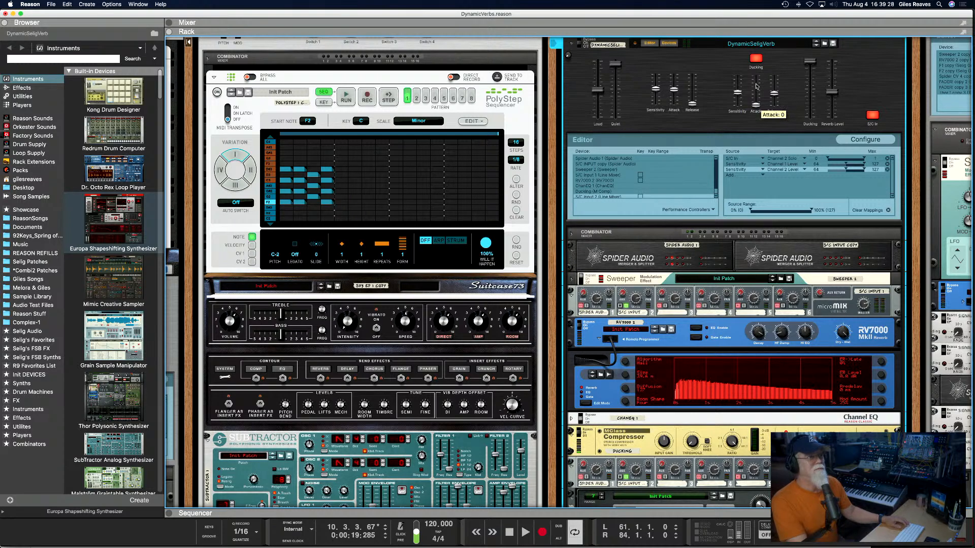
# Switch off DynamicSeligVerb's S/C In.
pyautogui.scroll(1, 756, 87)
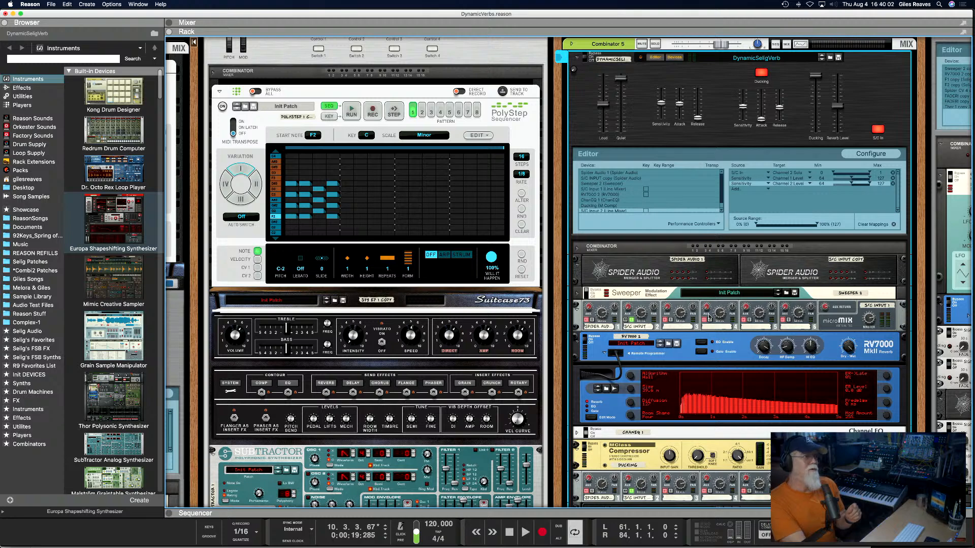
pyautogui.scroll(4, 685, 396)
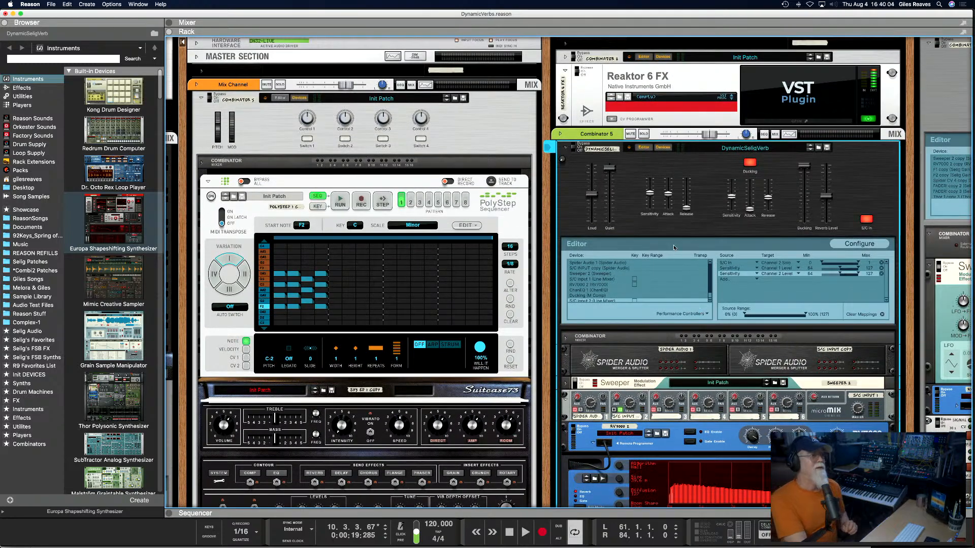
pyautogui.moveTo(606, 223)
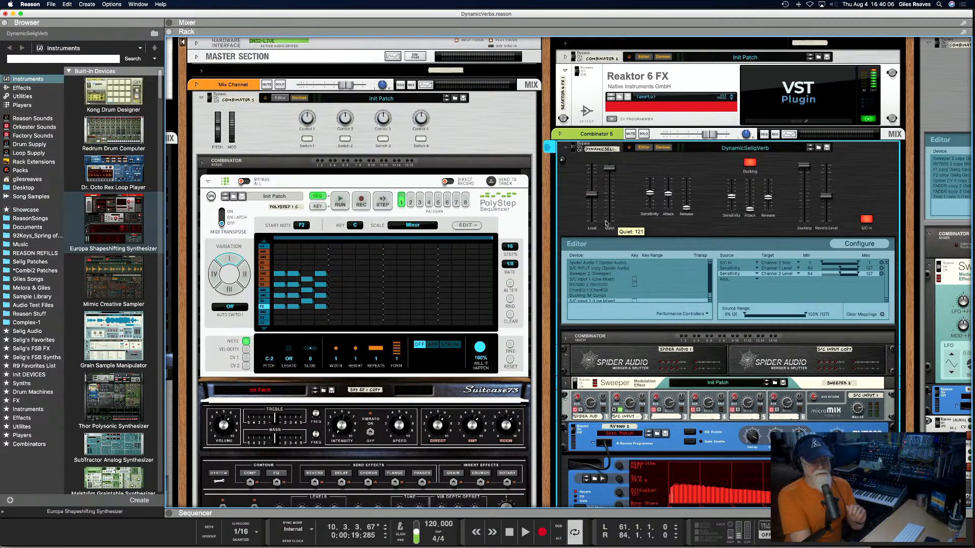
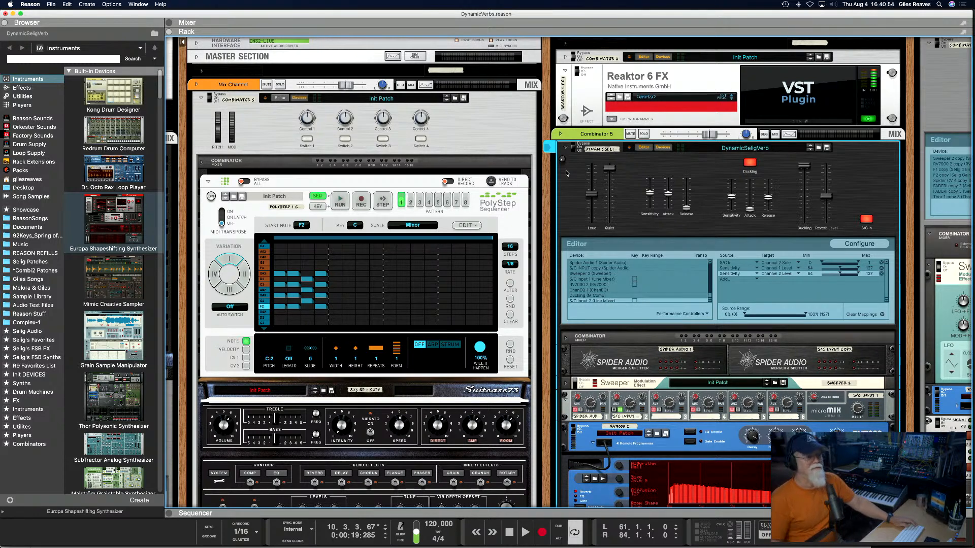
pyautogui.click(867, 219)
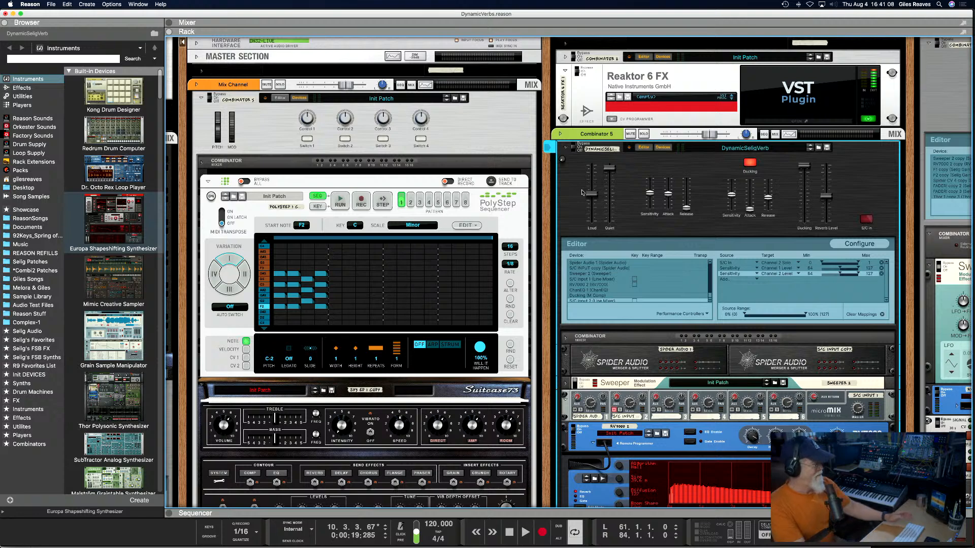
# Examine the RV7000 2's Decay mapping in the Editor and the Combinator's Quiet and Loud CV inputs on the rack's rear.
pyautogui.click(604, 286)
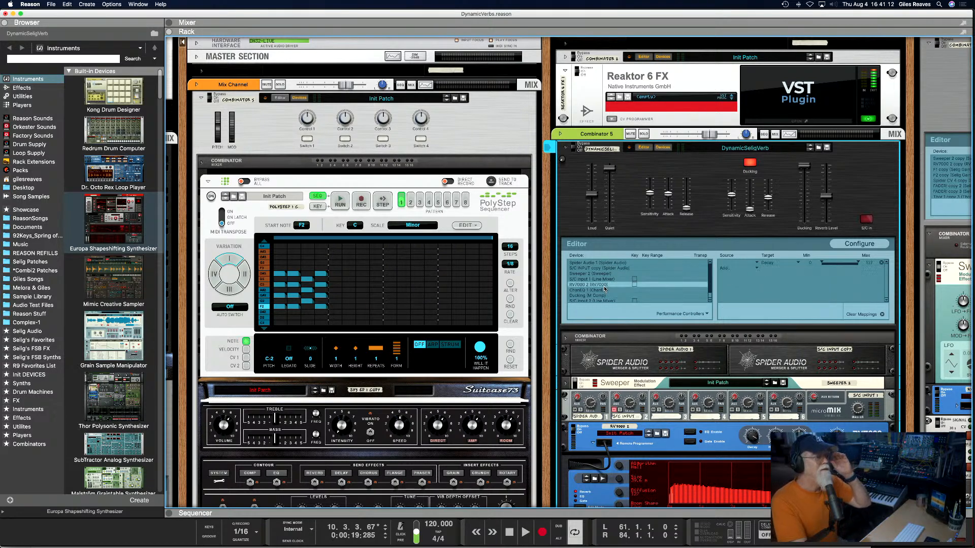
pyautogui.click(738, 264)
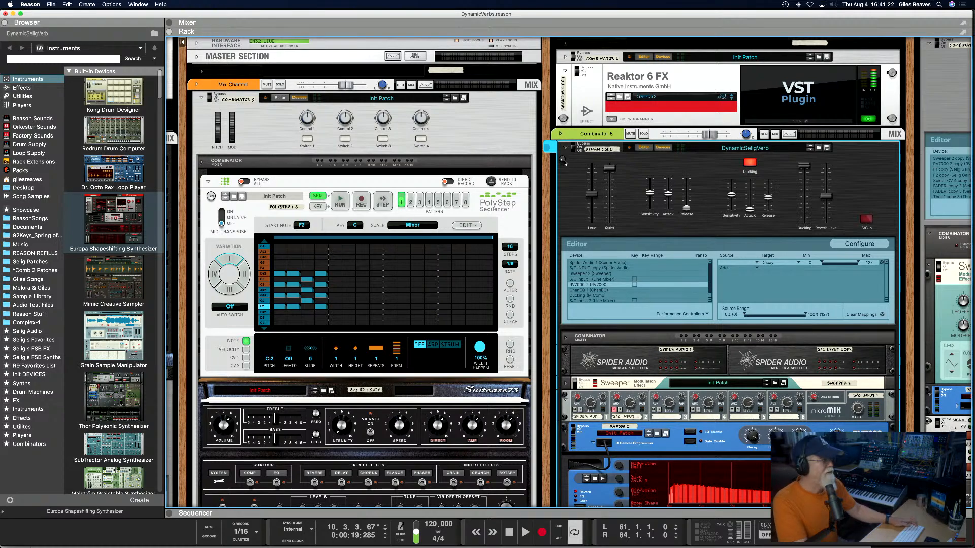
pyautogui.press('Tab')
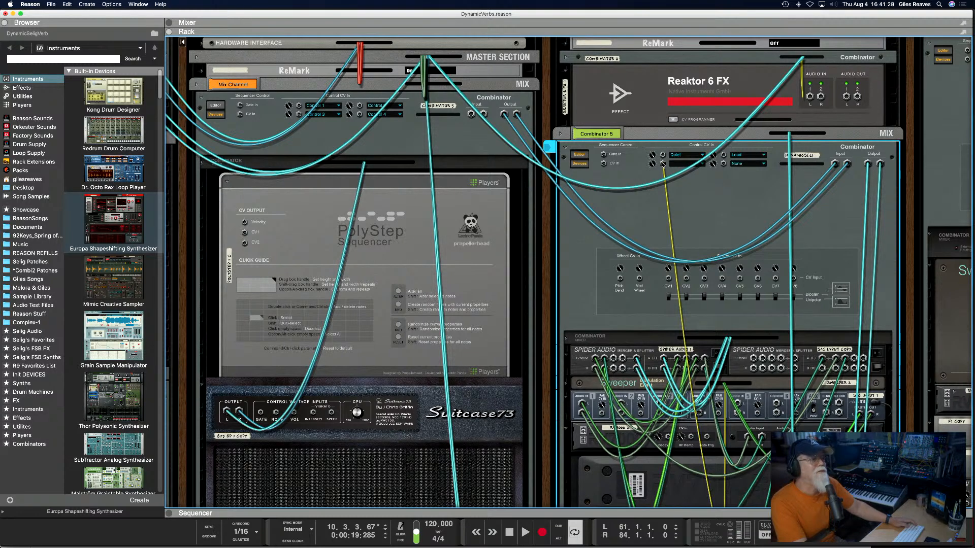
pyautogui.press('Tab')
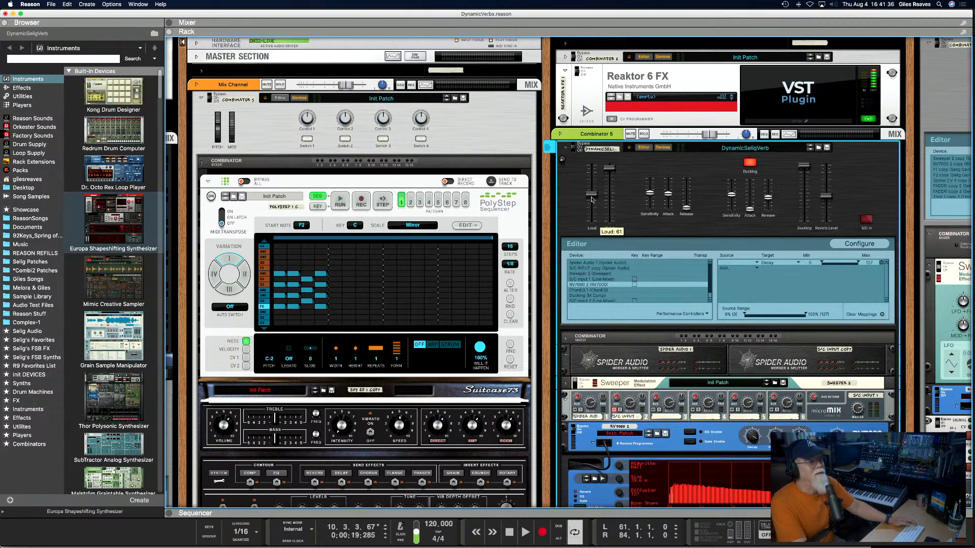
# Lower DynamicSeligVerb's Loud and Quiet faders to minimum, raise Quiet again, and set Loud to about 34.
pyautogui.moveTo(591, 199); pyautogui.dragTo(587, 245)
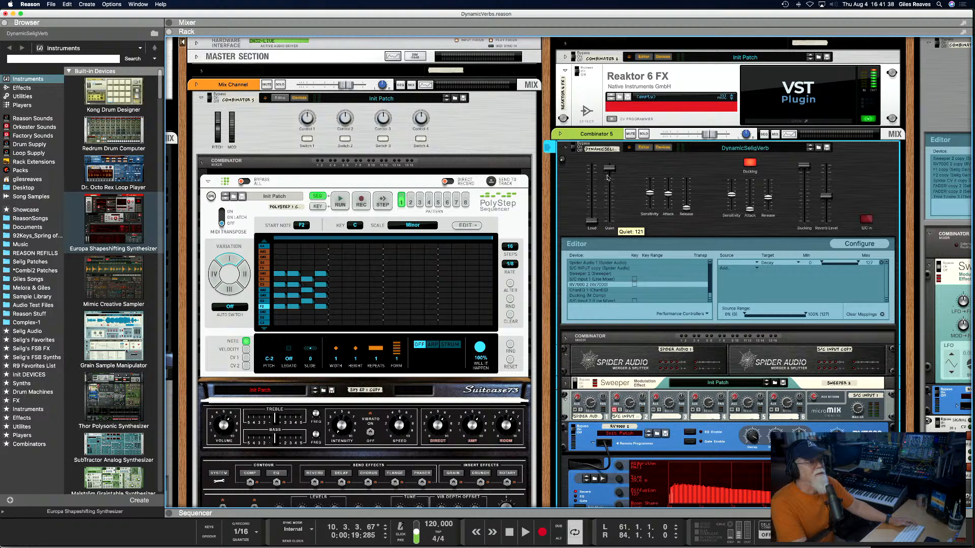
pyautogui.moveTo(610, 168); pyautogui.dragTo(608, 240)
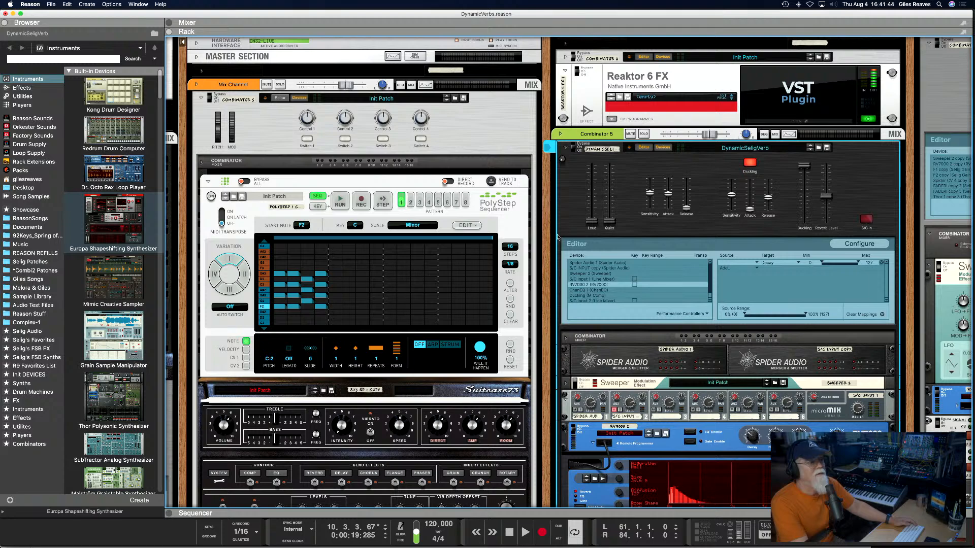
pyautogui.click(612, 188)
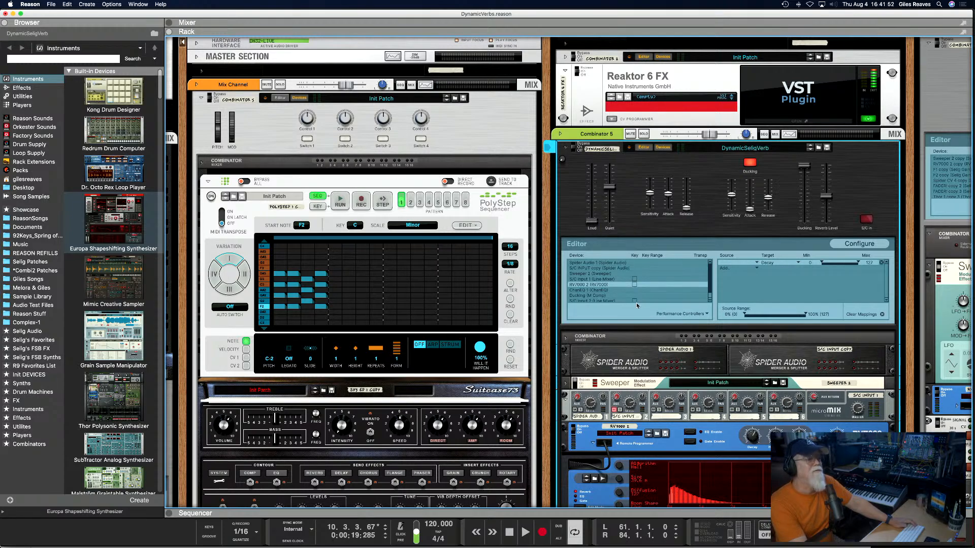
pyautogui.scroll(-6, 637, 295)
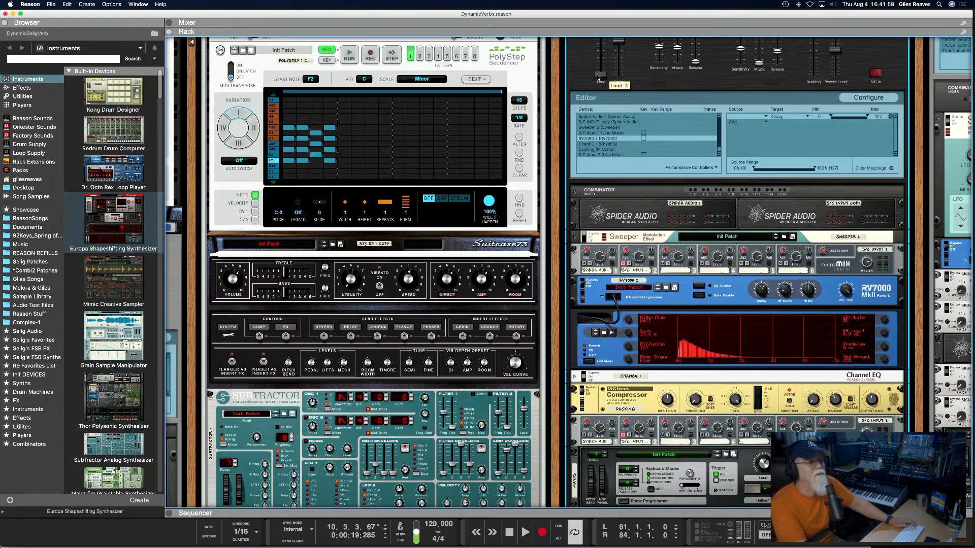
pyautogui.moveTo(598, 77)
pyautogui.mouseDown()
pyautogui.moveTo(600, 51)
pyautogui.moveTo(600, 74)
pyautogui.mouseUp()
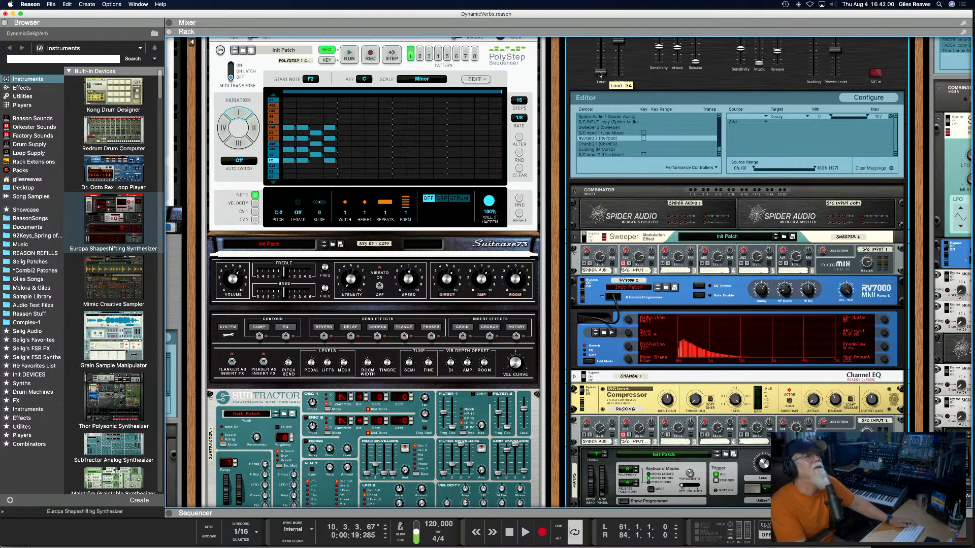
# Rename DynamicSeligVerb's Quiet fader label as Soft.
pyautogui.doubleClick(618, 82)
pyautogui.write('S')
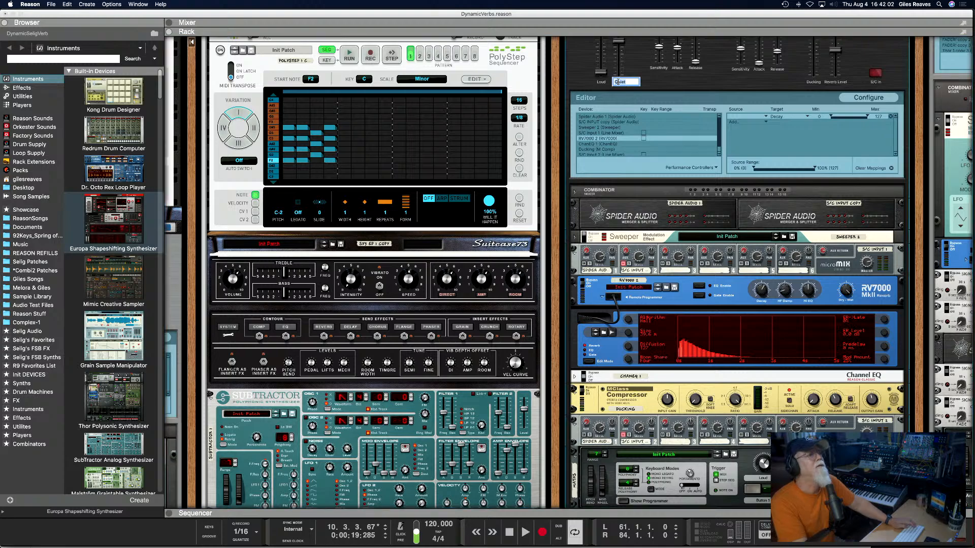
pyautogui.write('oft')
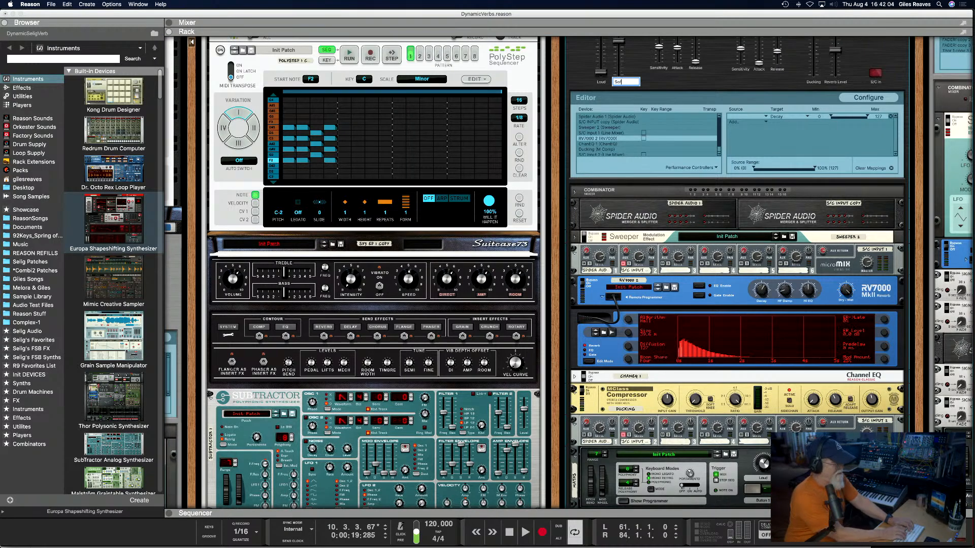
pyautogui.press('Return')
# Examine the DynamicSeligVerb panel and the neighbouring Combinators built from Sweeper, RV7000, Selig Gain and ReVolt CV Processor devices.
pyautogui.scroll(5, 569, 273)
pyautogui.hscroll(3, 569, 273)
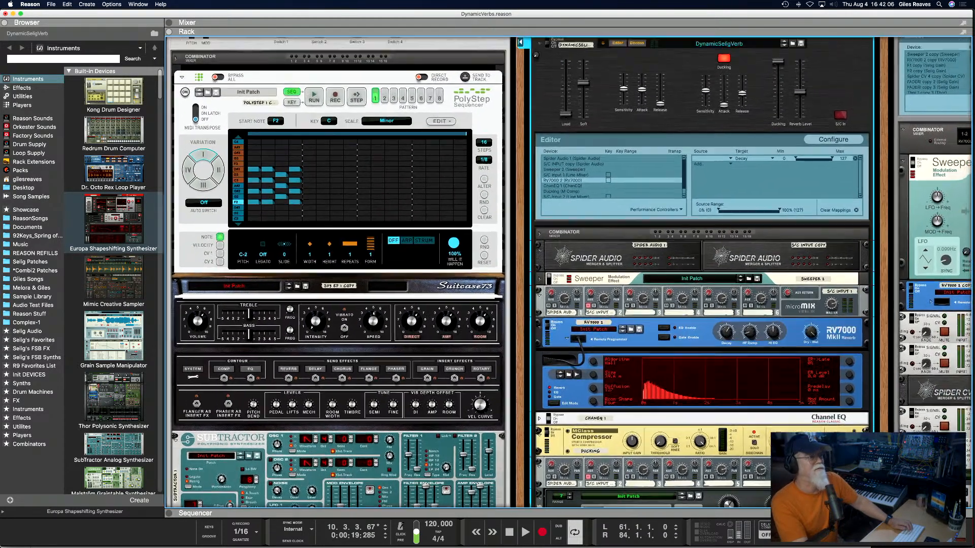
pyautogui.hscroll(8, 568, 273)
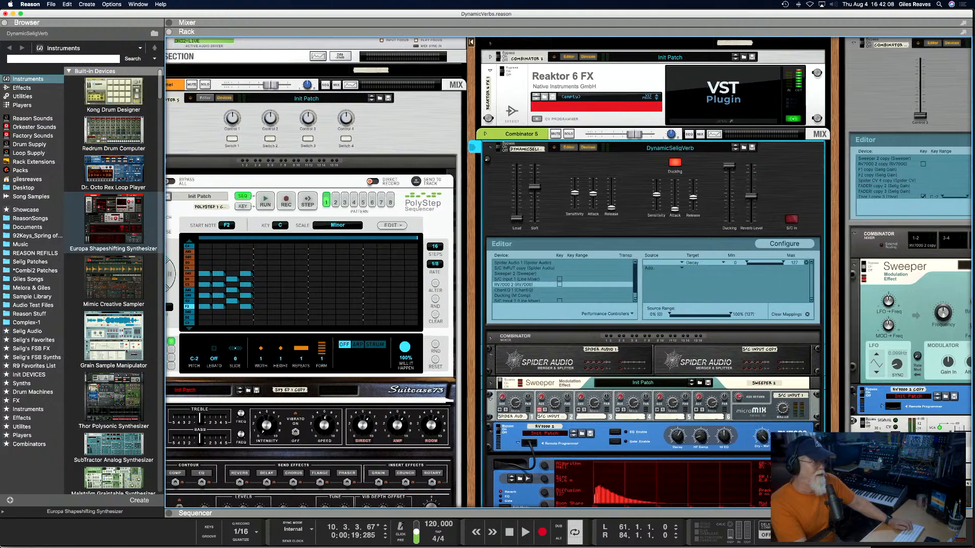
pyautogui.hscroll(1, 568, 273)
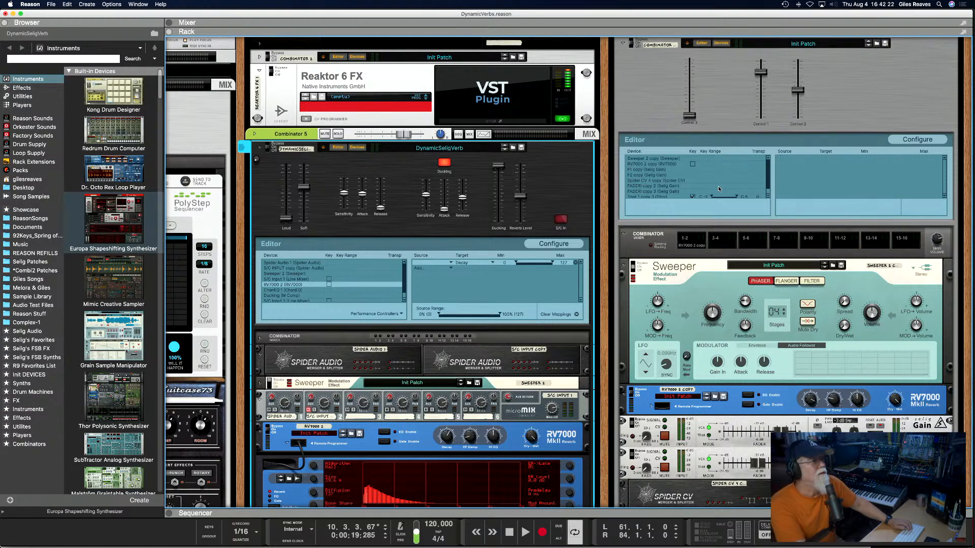
pyautogui.scroll(-2, 718, 186)
pyautogui.hscroll(-1, 719, 186)
pyautogui.scroll(-2, 718, 189)
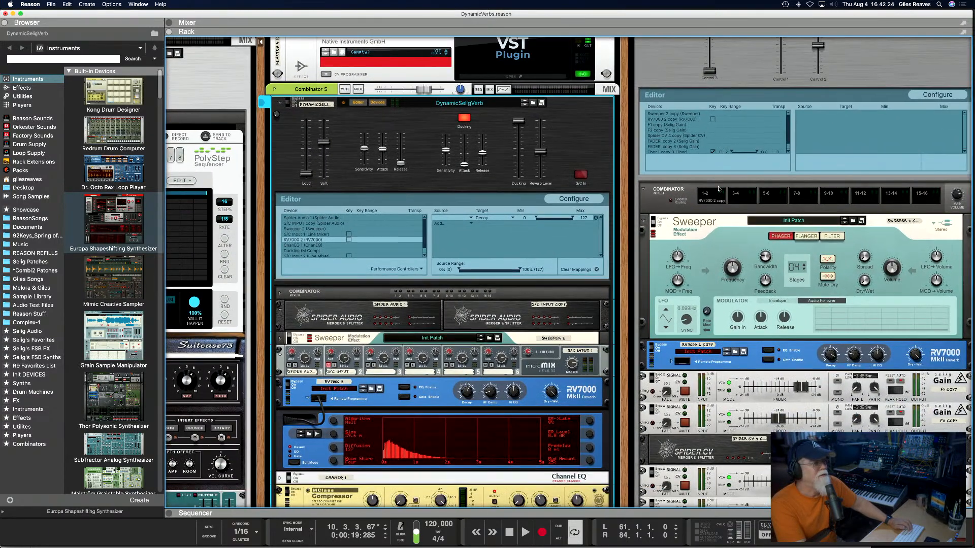
pyautogui.scroll(4, 718, 189)
pyautogui.hscroll(1, 718, 189)
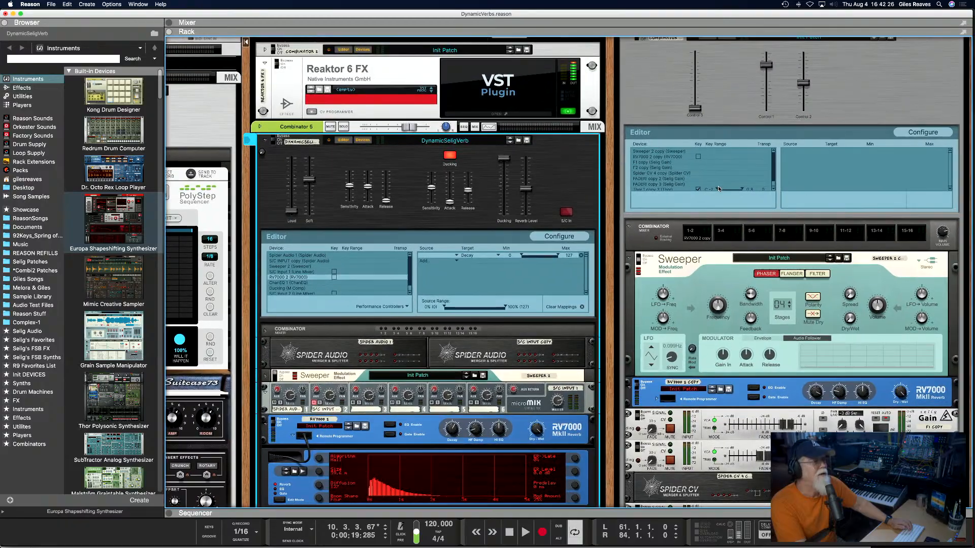
pyautogui.hscroll(1, 718, 185)
pyautogui.hscroll(-20, 718, 189)
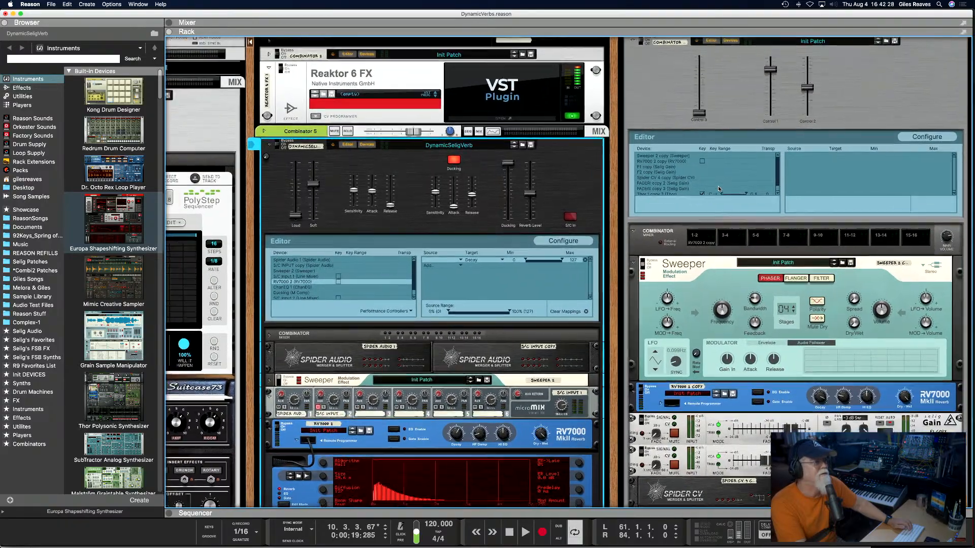
pyautogui.scroll(-20, 718, 189)
pyautogui.scroll(-12, 718, 189)
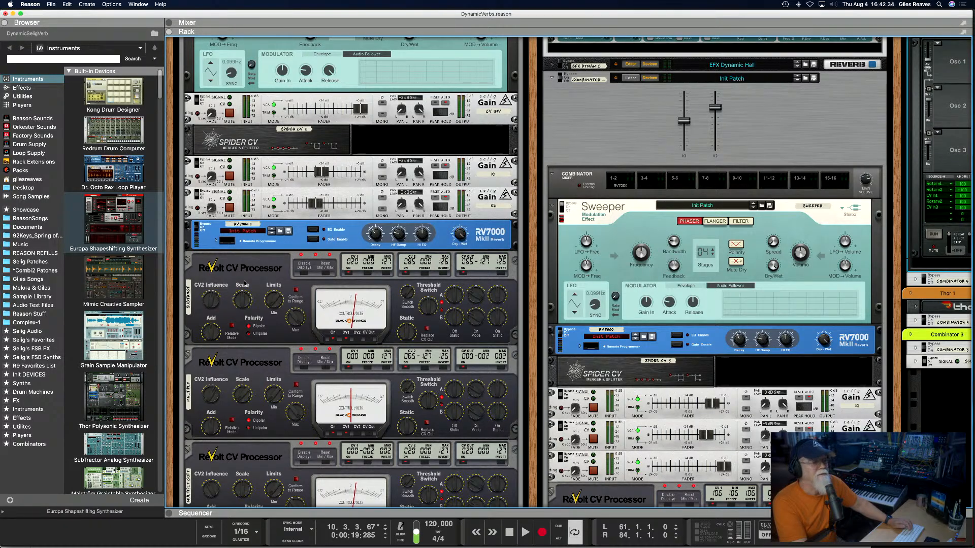
pyautogui.scroll(-18, 244, 284)
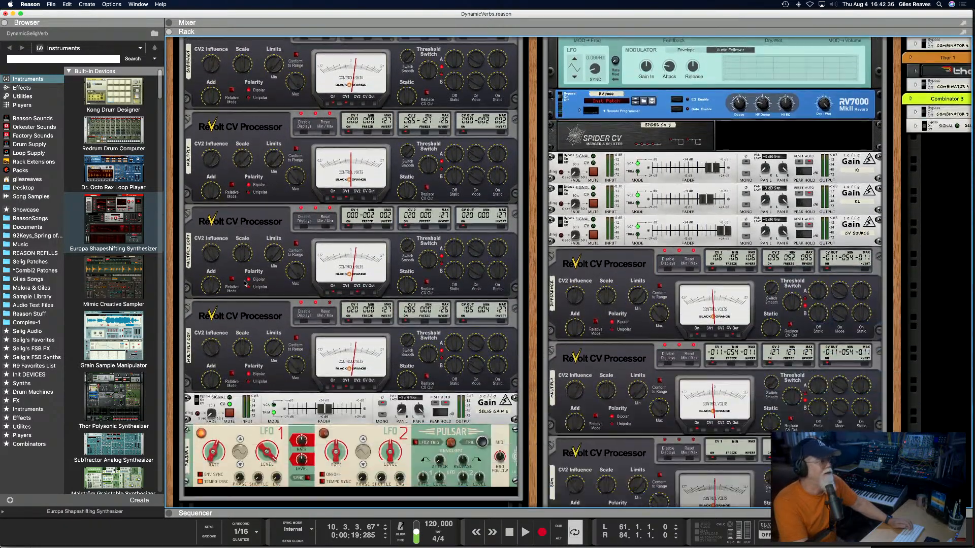
pyautogui.scroll(20, 244, 283)
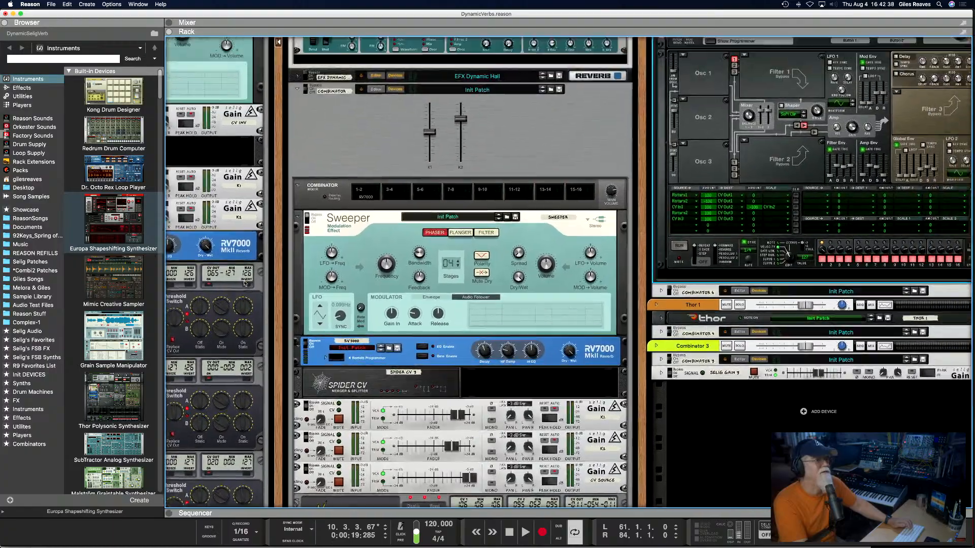
# Collapse the Thor named Maths inside the DynamicSeligVerb Combinator.
pyautogui.scroll(2, 244, 280)
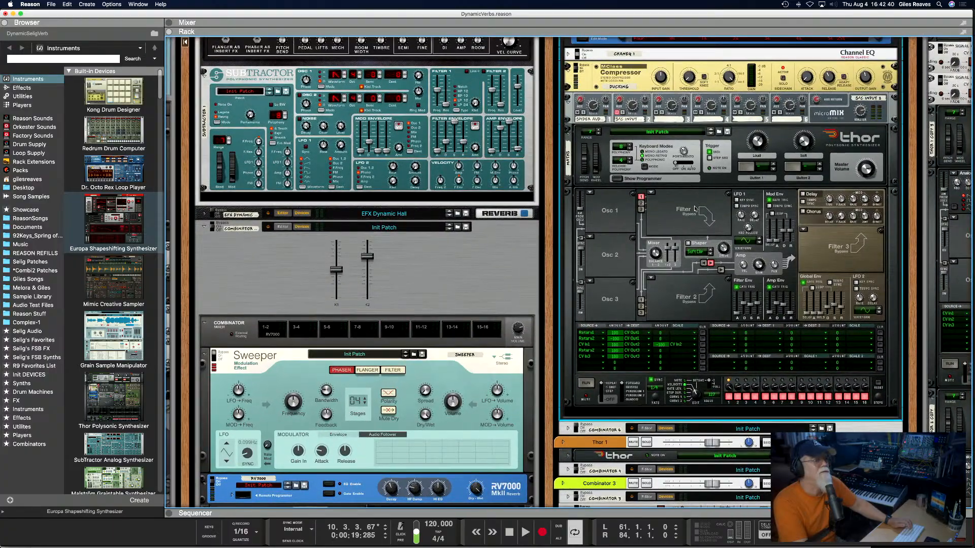
pyautogui.scroll(6, 695, 208)
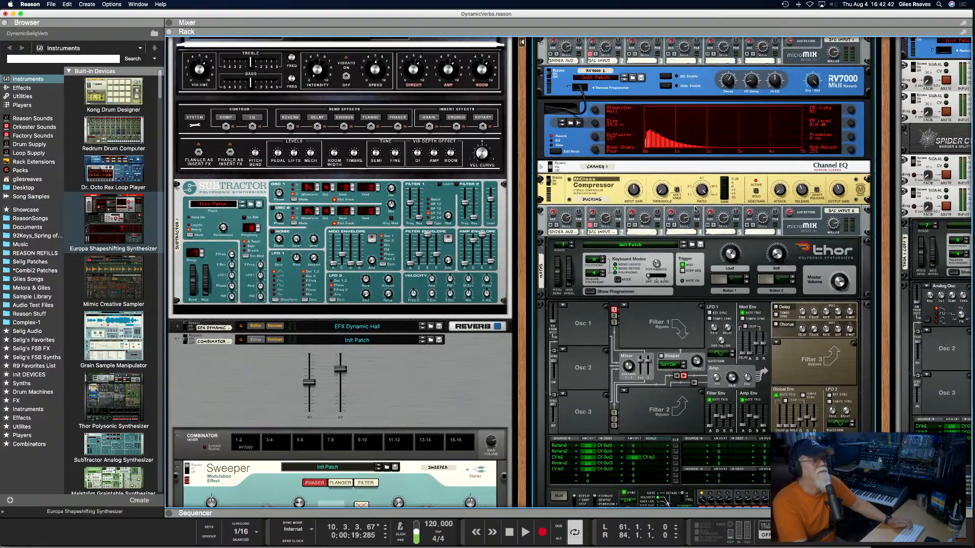
pyautogui.scroll(3, 695, 208)
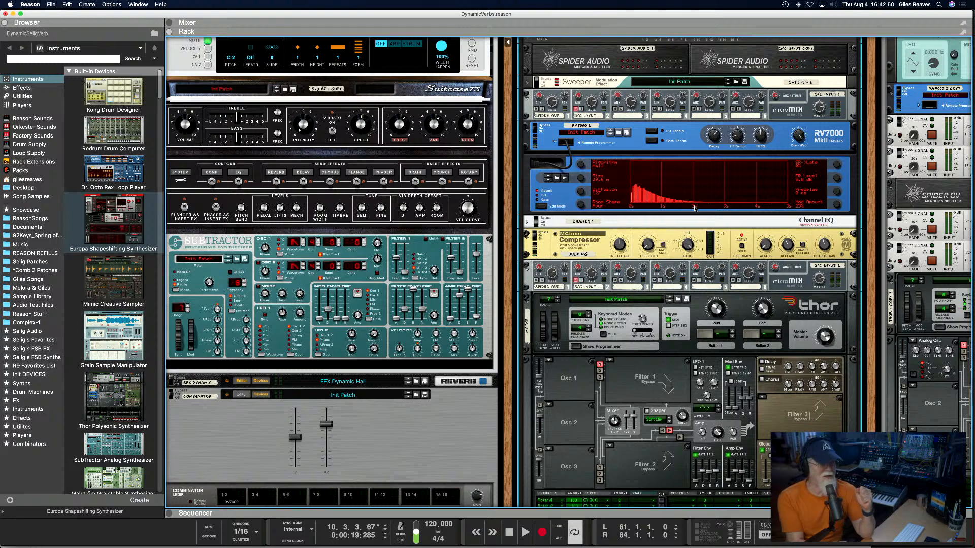
pyautogui.click(529, 306)
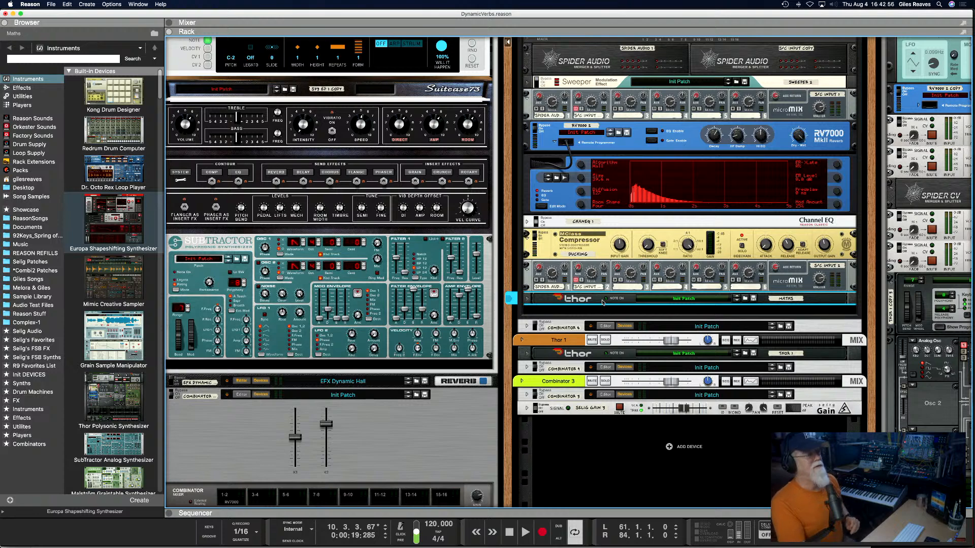
pyautogui.scroll(2, 621, 230)
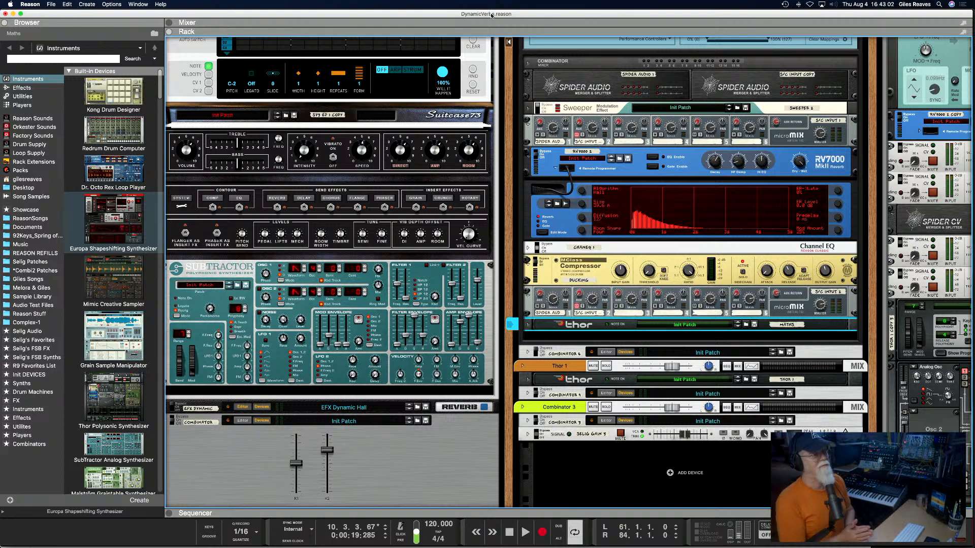
# Show Combinator 5's clips zoomed in the sequencer and play briefly from the left locator at bar 61.
pyautogui.press('F7')
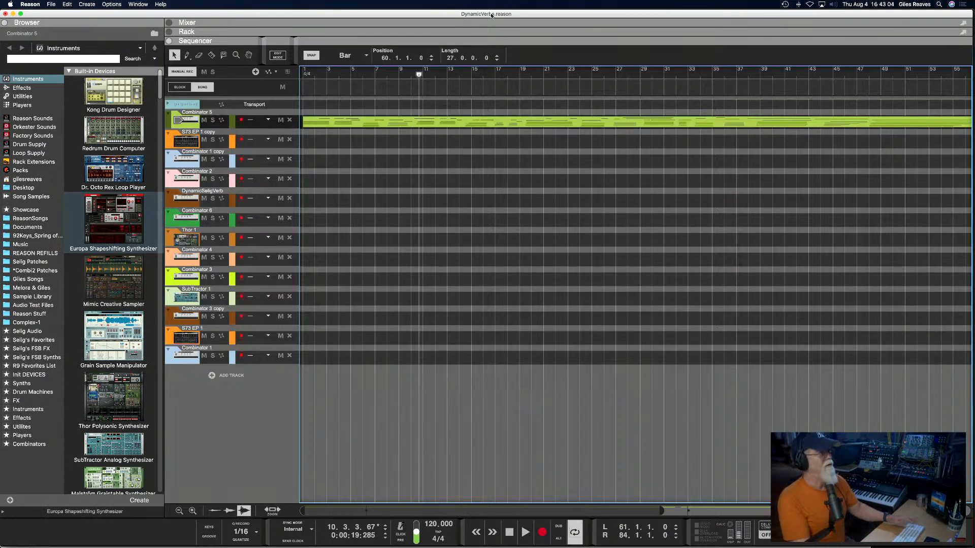
pyautogui.press('z')
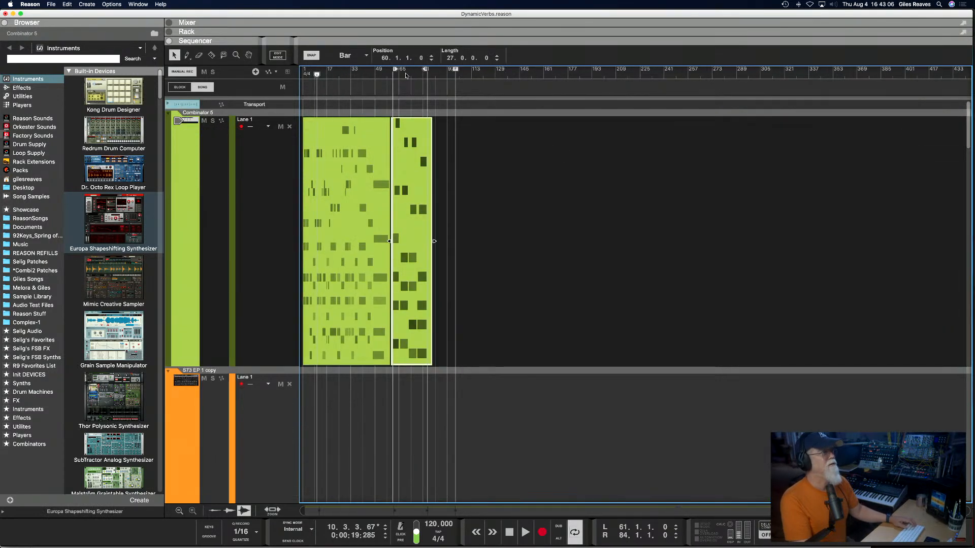
pyautogui.press('1')
pyautogui.press('space')
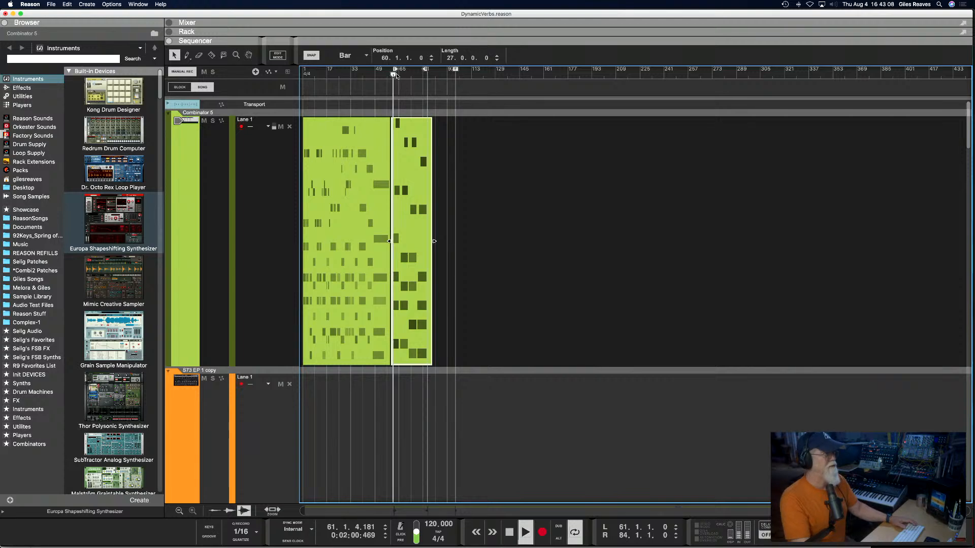
pyautogui.press('space')
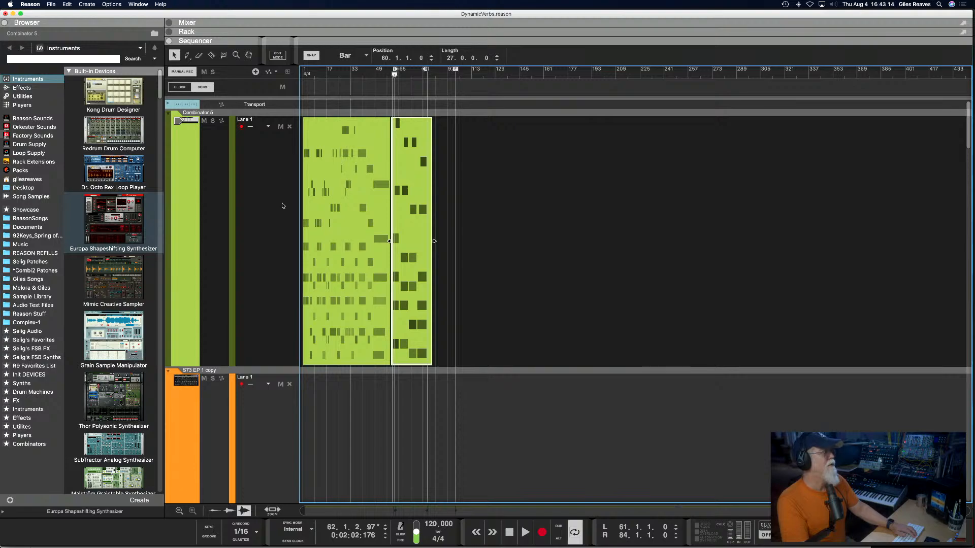
# Show the rack together with the sequencer and bring DynamicSeligVerb's Editor into view.
pyautogui.press('F6')
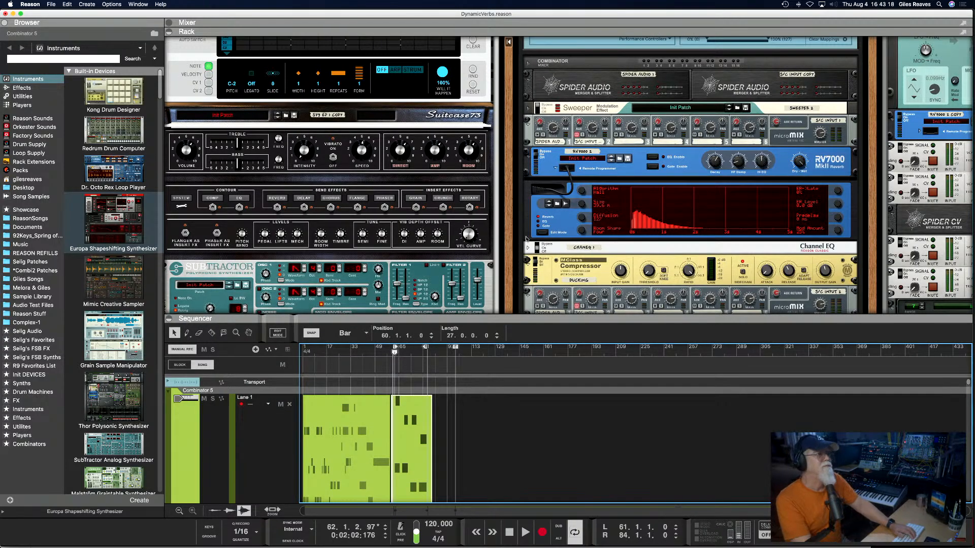
pyautogui.scroll(4, 527, 240)
pyautogui.hscroll(2, 526, 239)
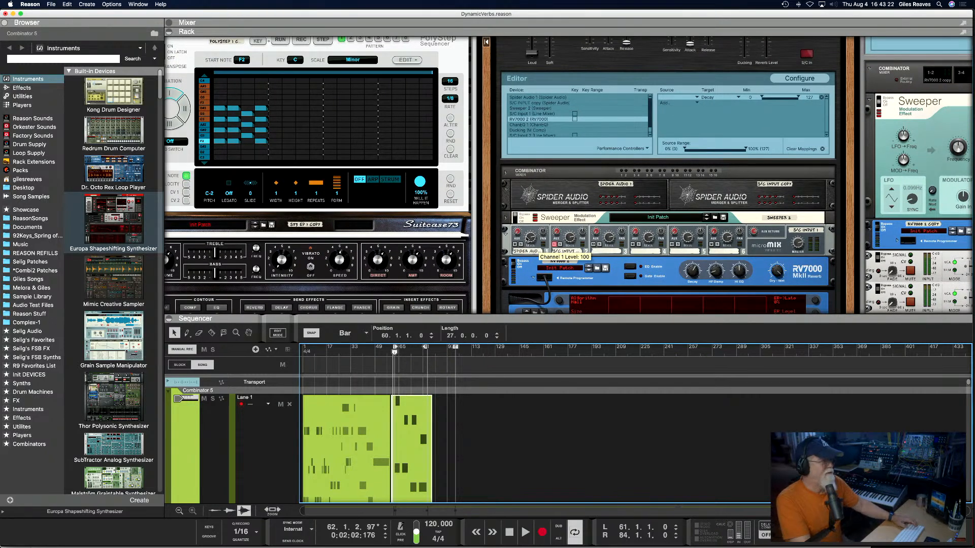
# Switch to the open Groovin song.
pyautogui.press('super+Tab')
pyautogui.press('Escape')
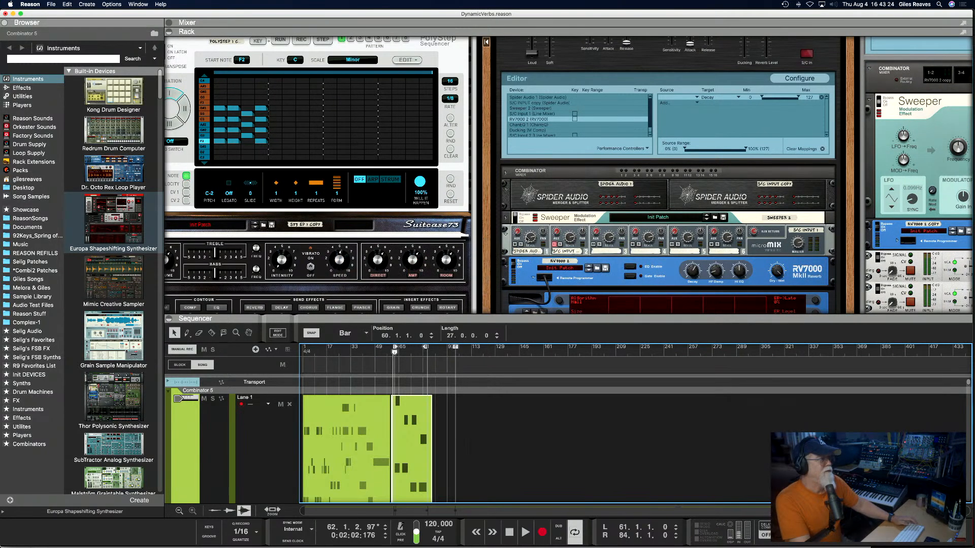
pyautogui.press('super+grave')
pyautogui.press('super+grave')
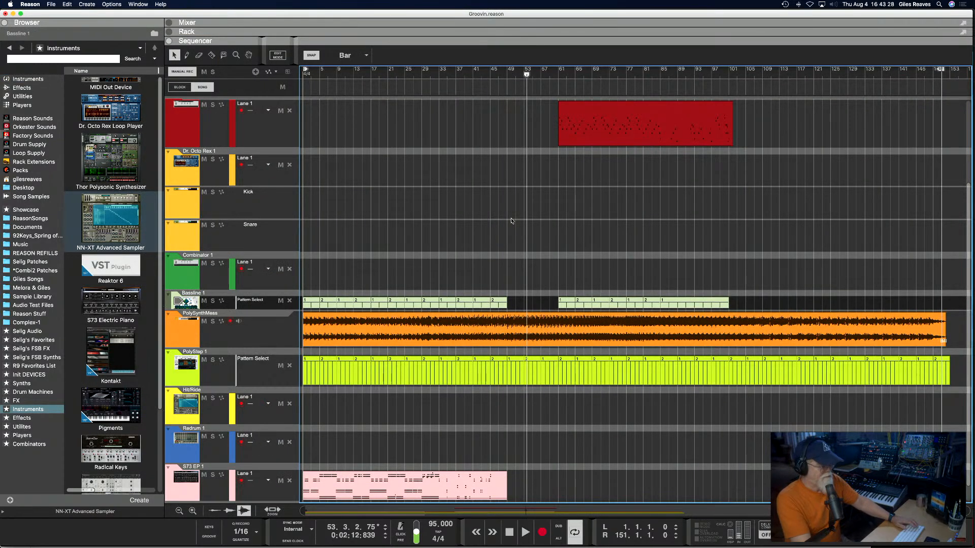
# Return to the song's start, solo the S73 EP 1 sequencer track and start playback.
pyautogui.press('Return')
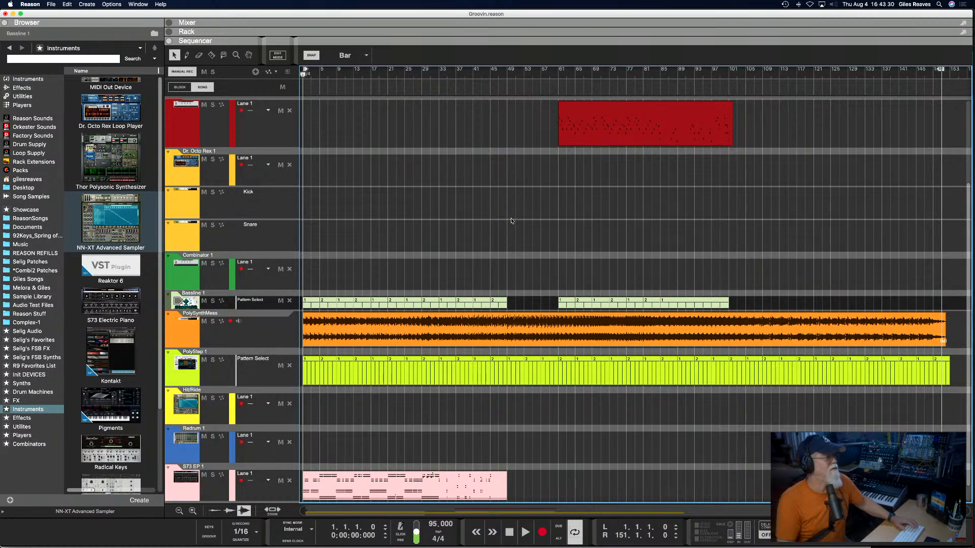
pyautogui.click(213, 475)
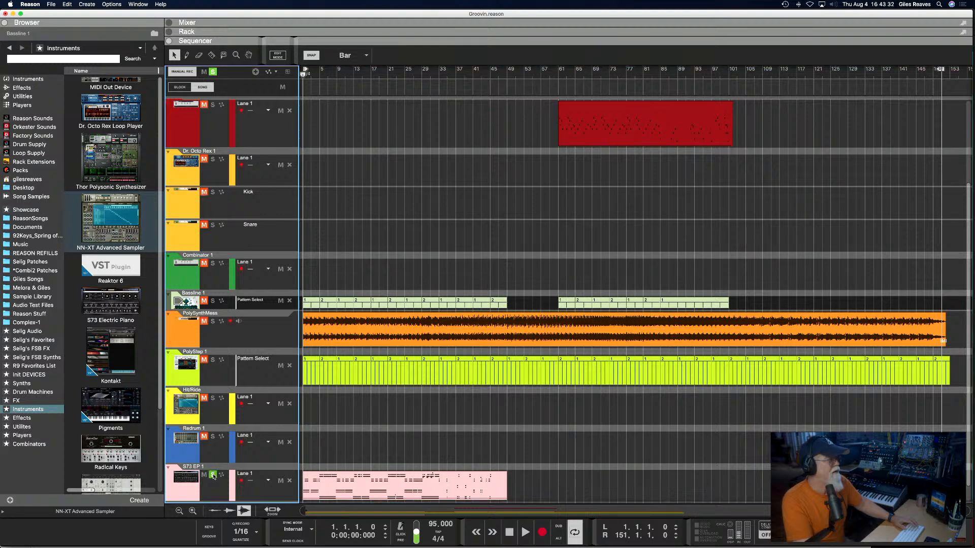
pyautogui.press('space')
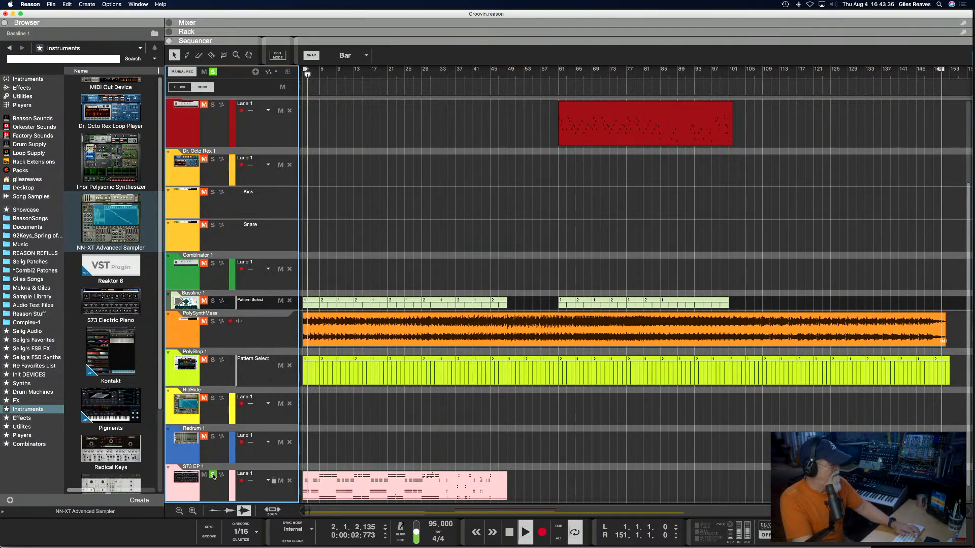
# Solo the Rhodes channel in the mixer while the song plays.
pyautogui.press('F6')
pyautogui.press('F6')
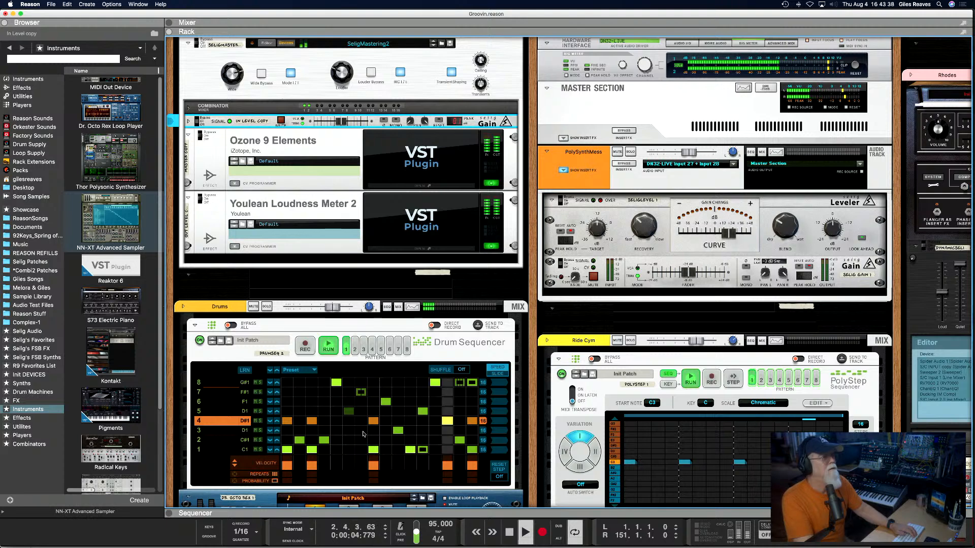
pyautogui.press('F5')
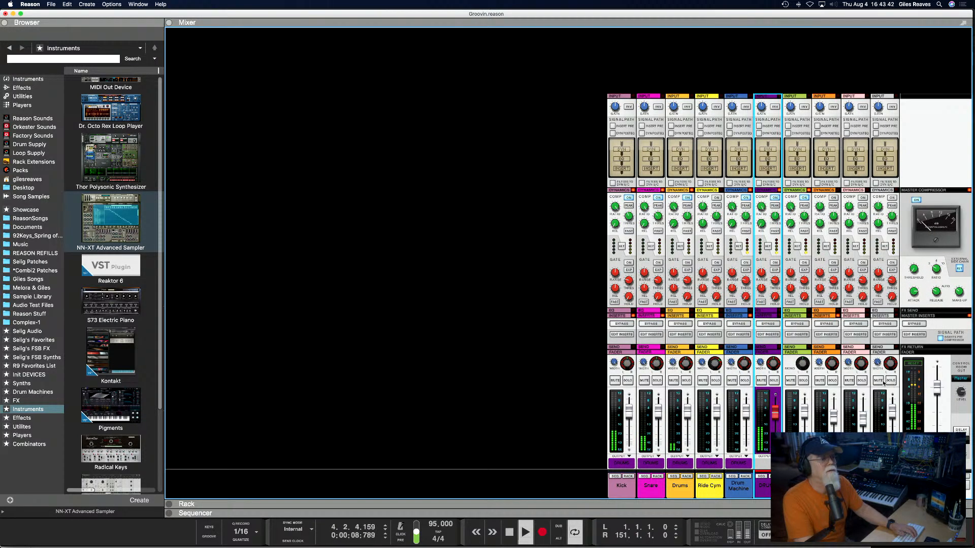
pyautogui.click(862, 381)
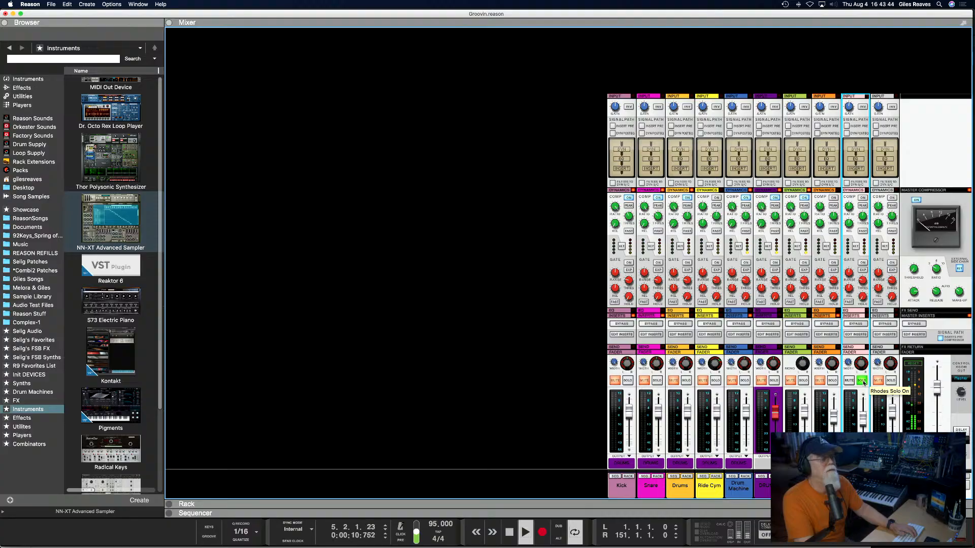
# Show the rack and select the Flat Gator Alligator inside its Combinator while listening to the soloed Rhodes.
pyautogui.press('F6')
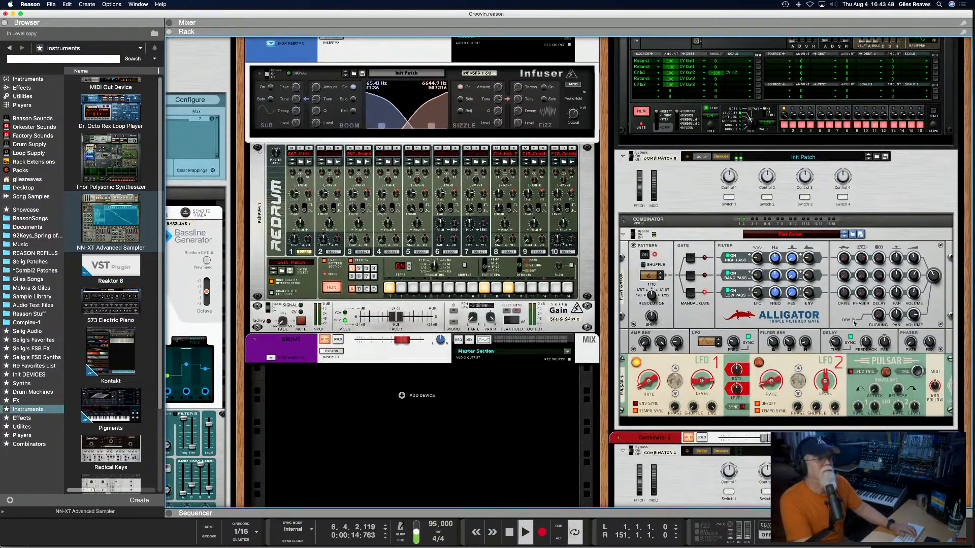
pyautogui.click(633, 229)
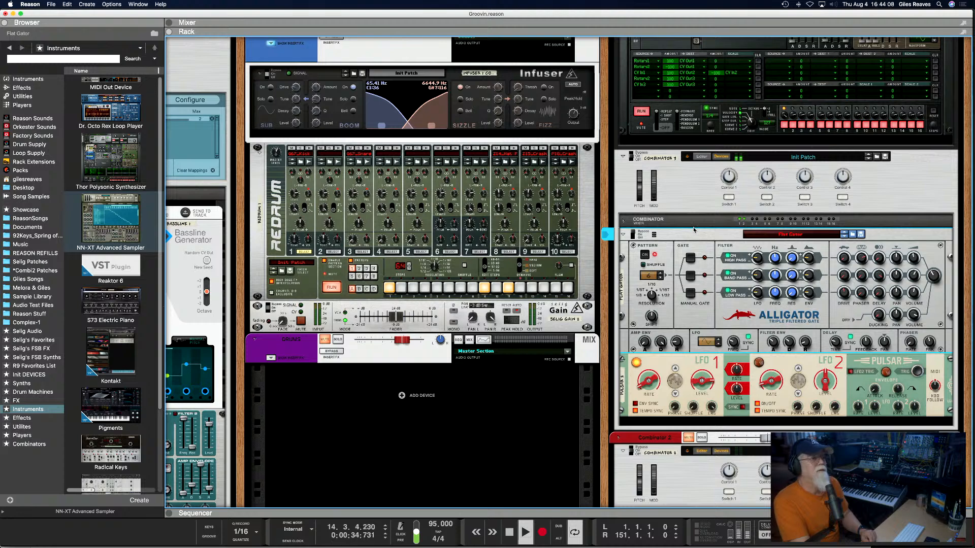
pyautogui.scroll(3, 694, 230)
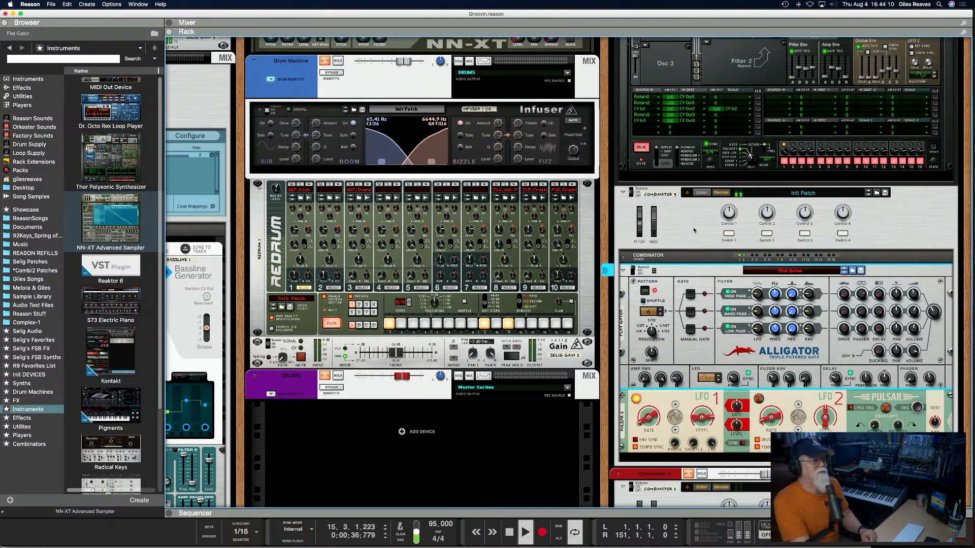
# Turn off the Rhodes channel's solo in the mixer.
pyautogui.press('F5')
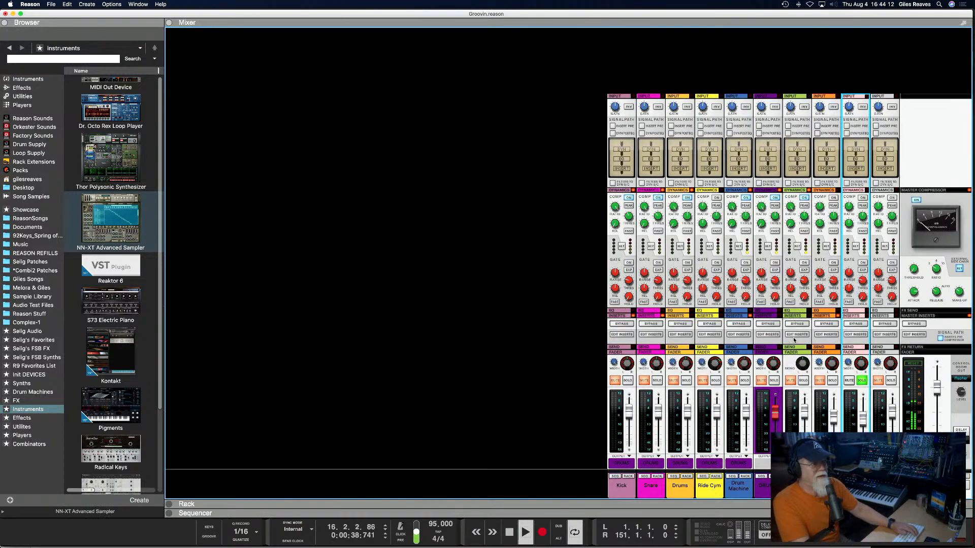
pyautogui.click(861, 380)
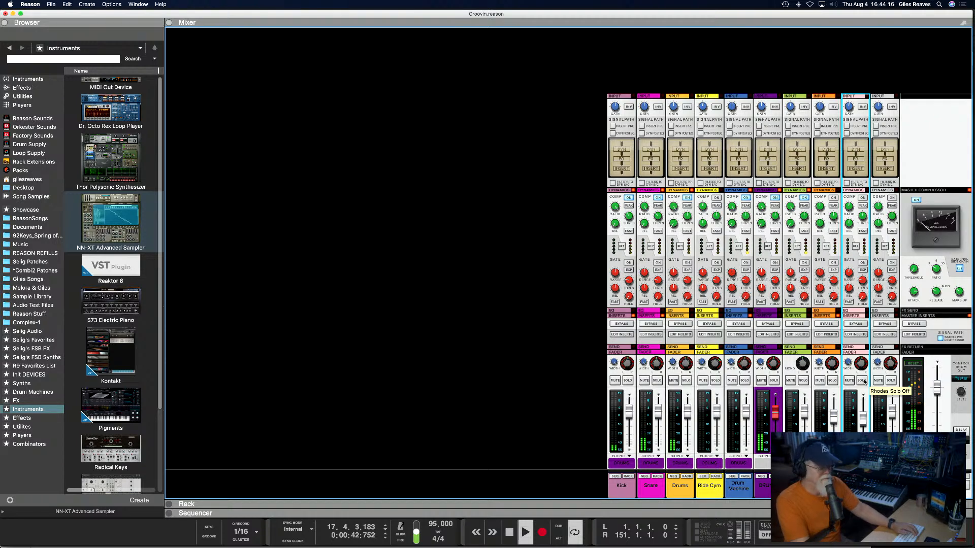
# Replay the song from the start, view the rack during playback, and stop with the position back at the beginning.
pyautogui.press('KP_1')
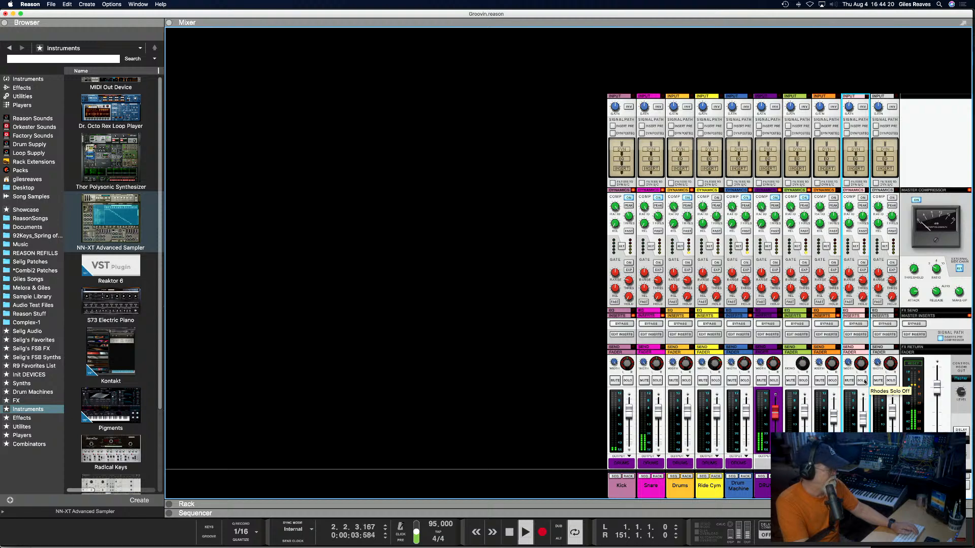
pyautogui.press('F6')
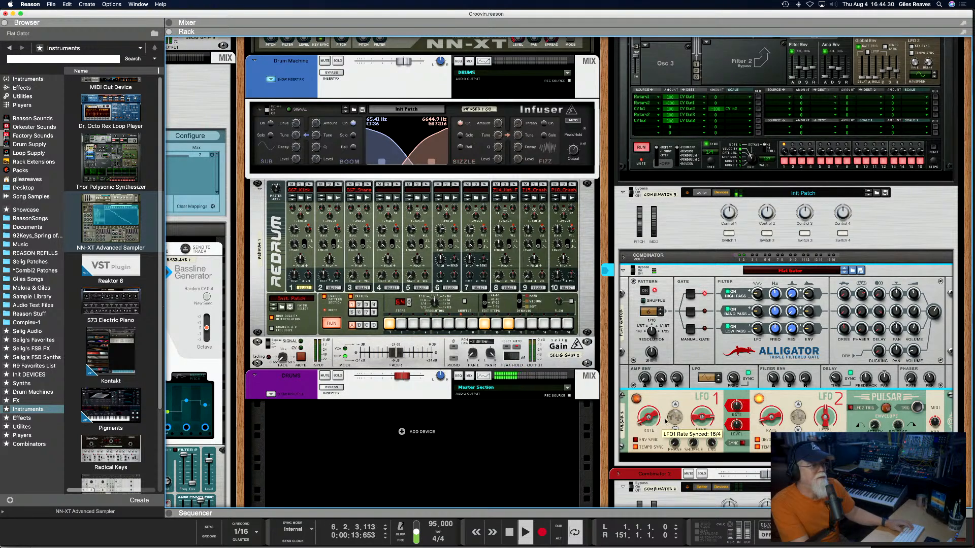
pyautogui.press('space')
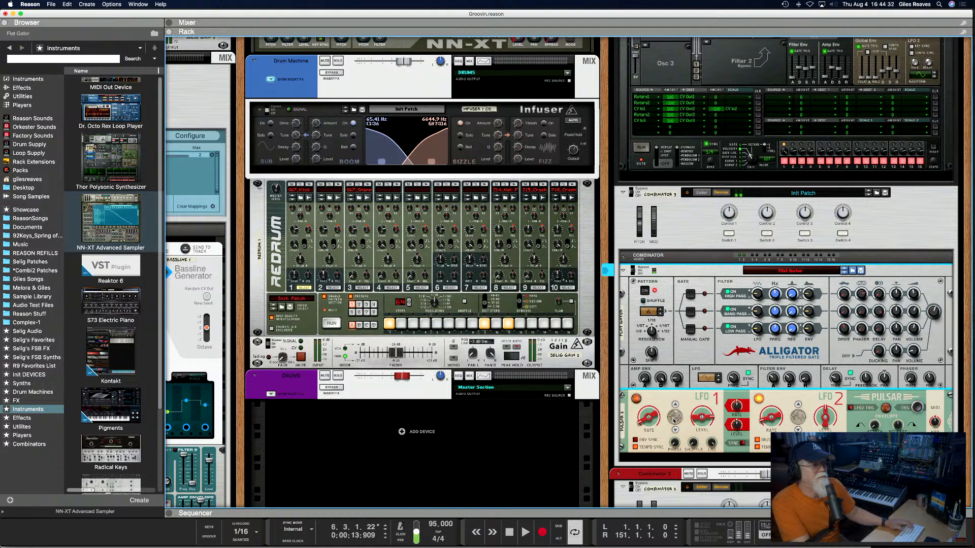
pyautogui.hotkey('shift', 'Return')
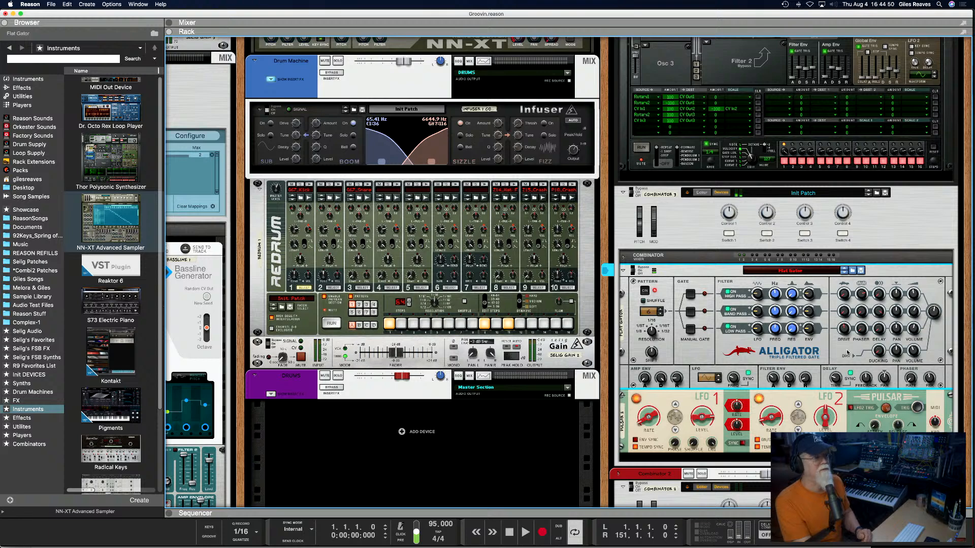
# Select the Pulsar below the Alligator in the rack and turn off the S73 EP 1 track's solo in the sequencer.
pyautogui.click(828, 412)
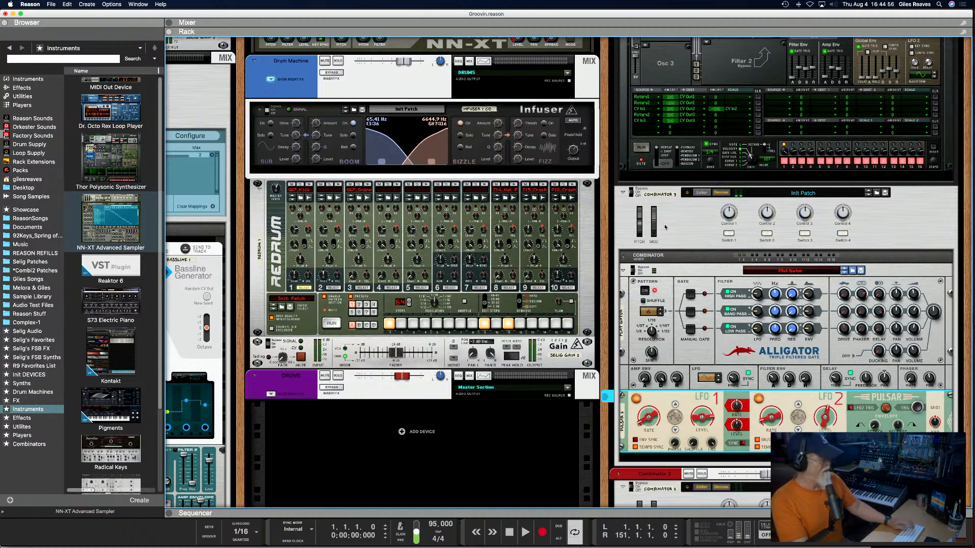
pyautogui.press('F7')
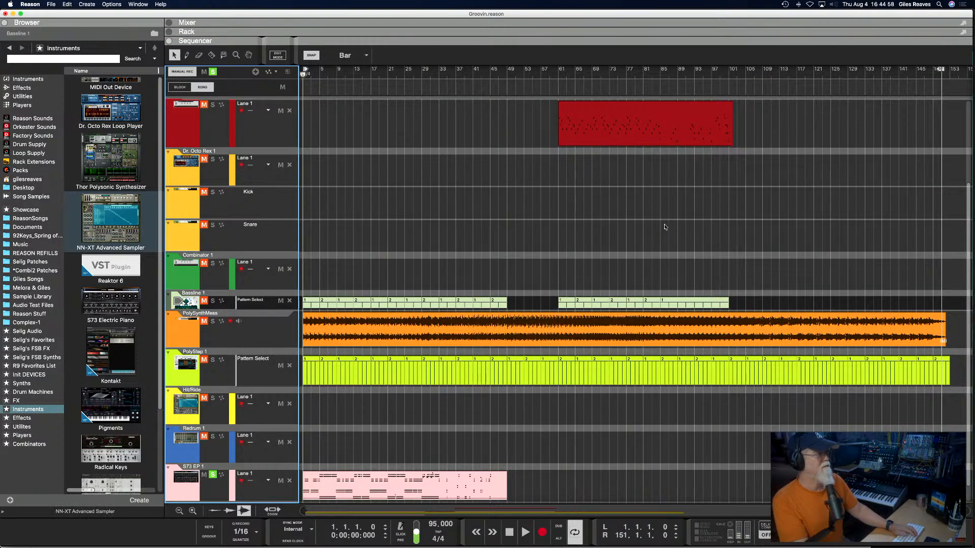
pyautogui.click(213, 474)
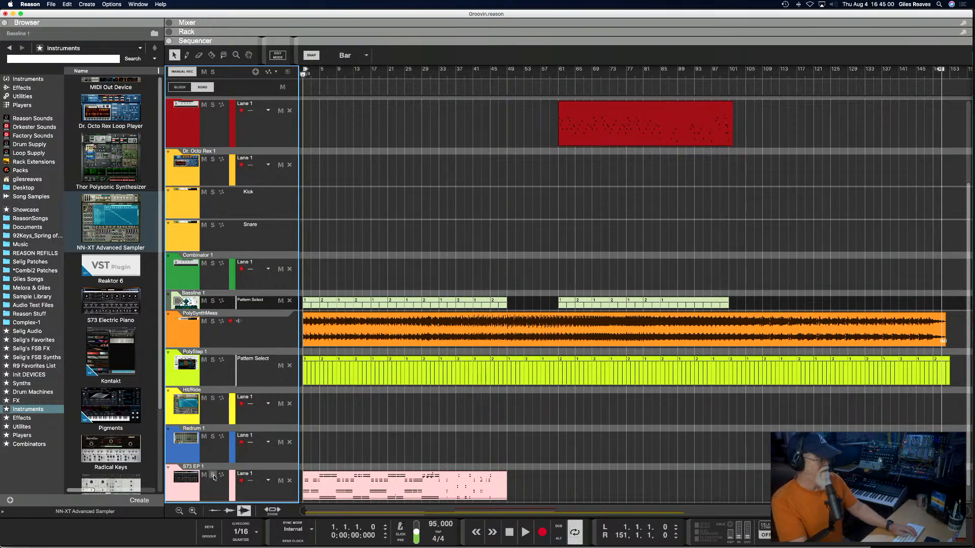
# Solo PolySynthMess in both the sequencer and the mixer to listen to it on its own during playback.
pyautogui.click(213, 321)
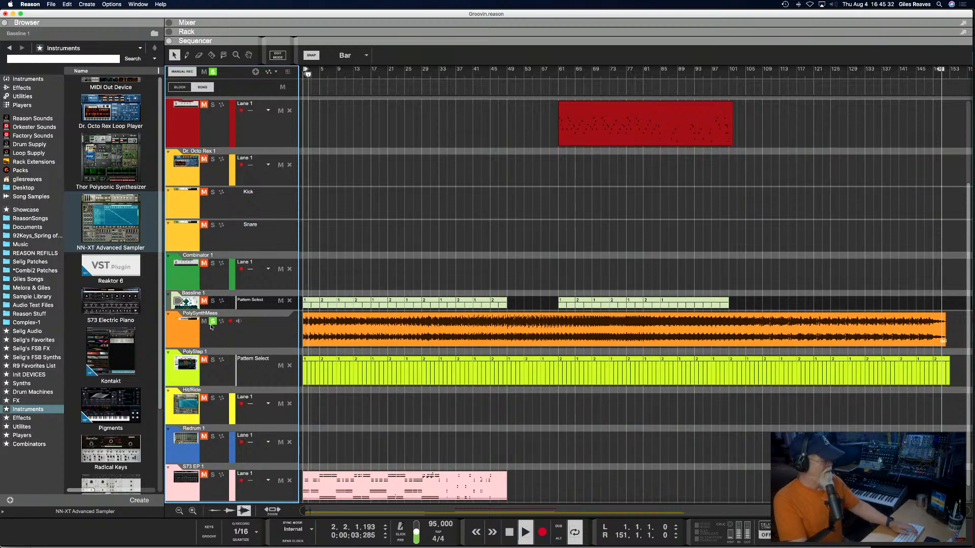
pyautogui.press('F6')
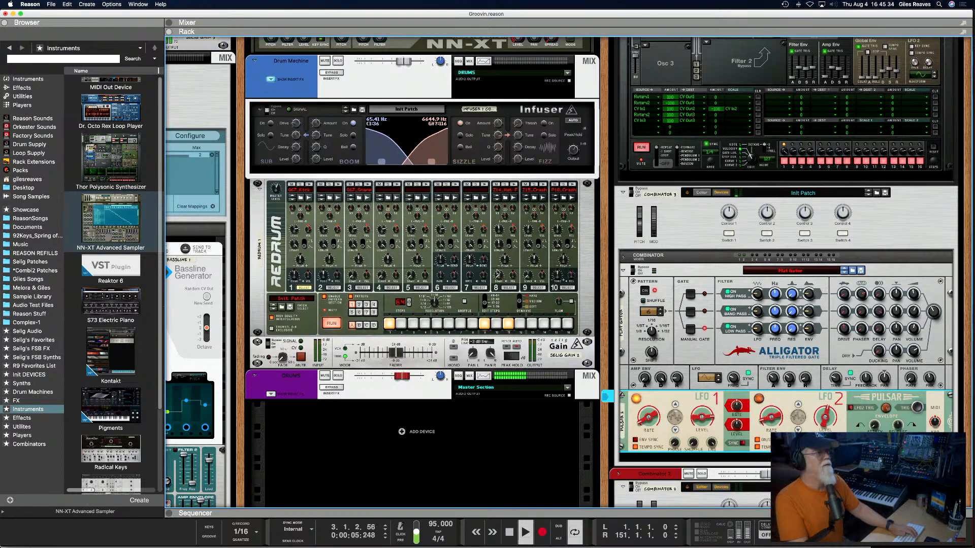
pyautogui.press('F5')
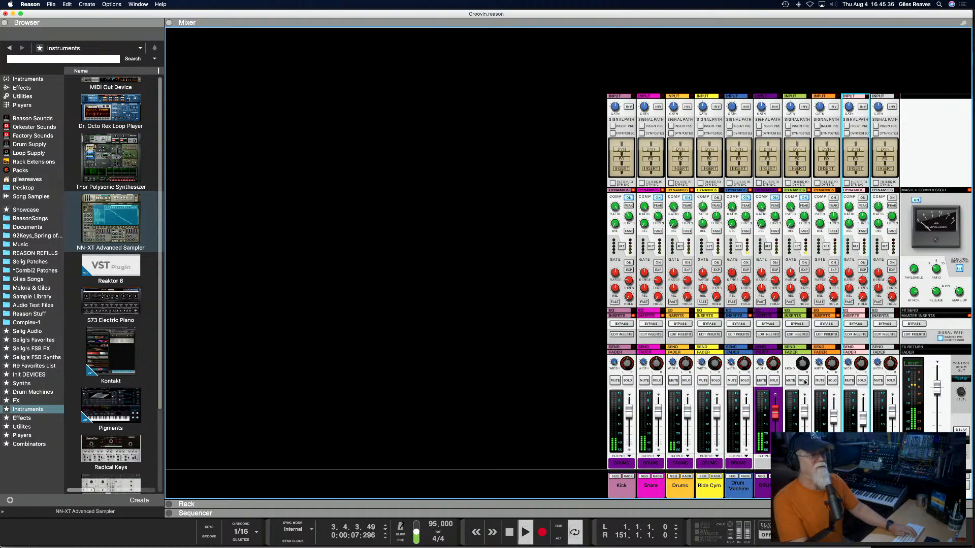
pyautogui.click(832, 384)
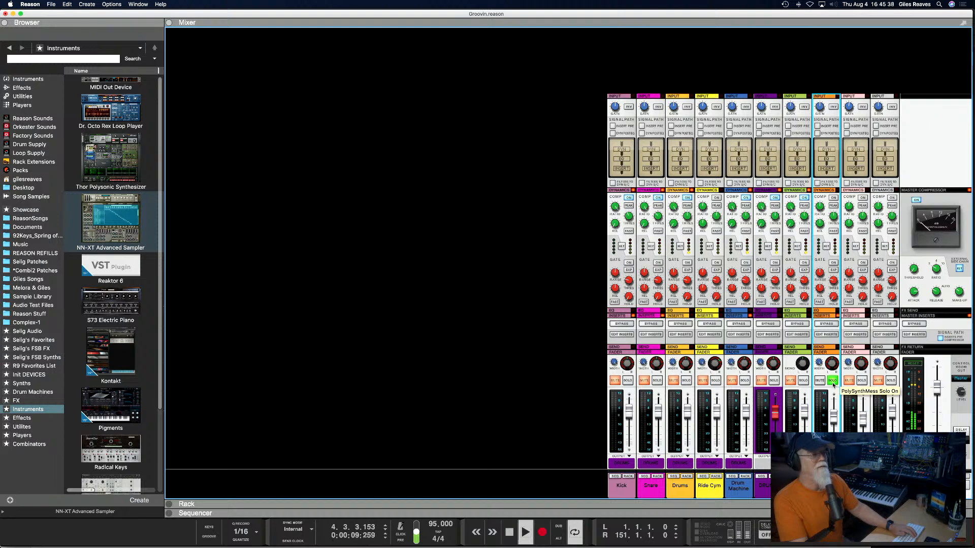
# Turn off the PolySynthMess solo in the sequencer and in the mixer.
pyautogui.press('F7')
pyautogui.click(212, 321)
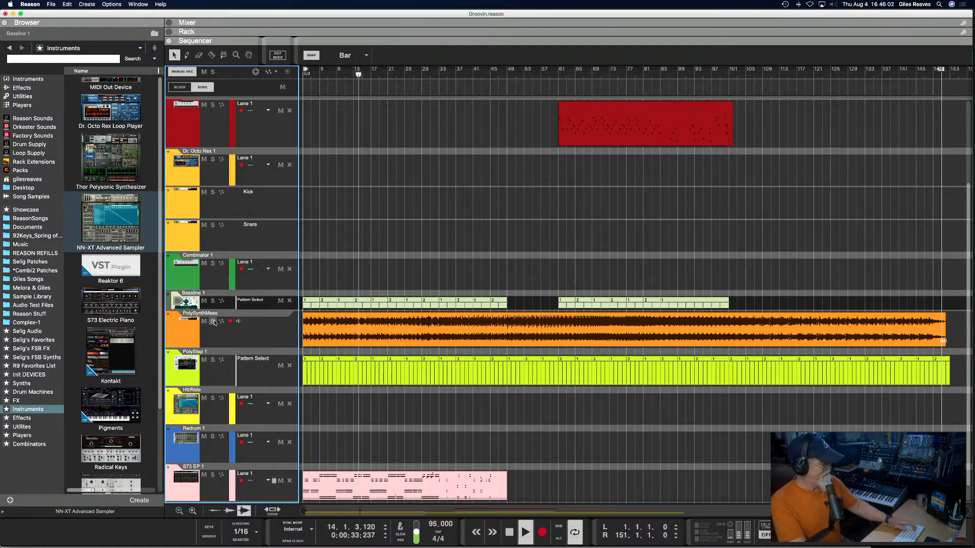
pyautogui.press('F5')
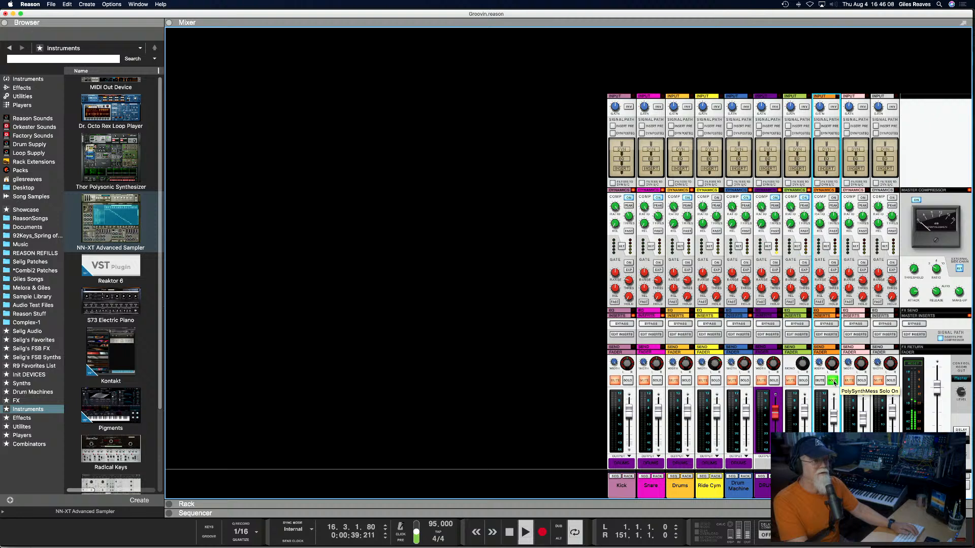
pyautogui.press('F7')
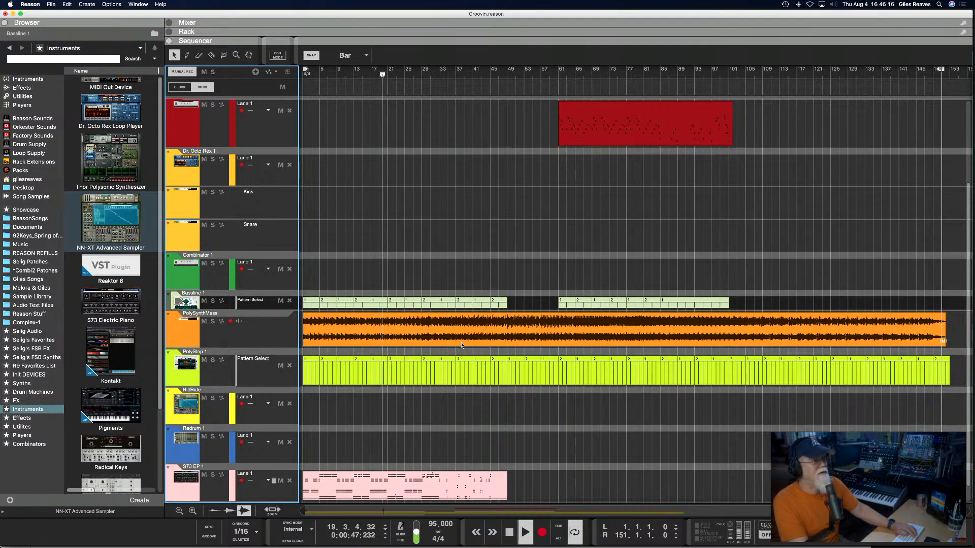
pyautogui.press('F6')
pyautogui.press('F7')
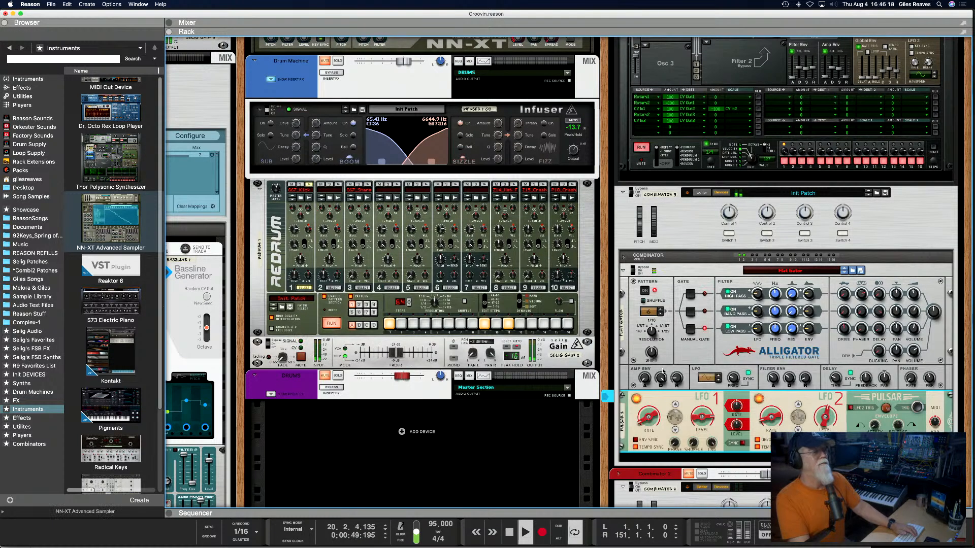
pyautogui.press('F5')
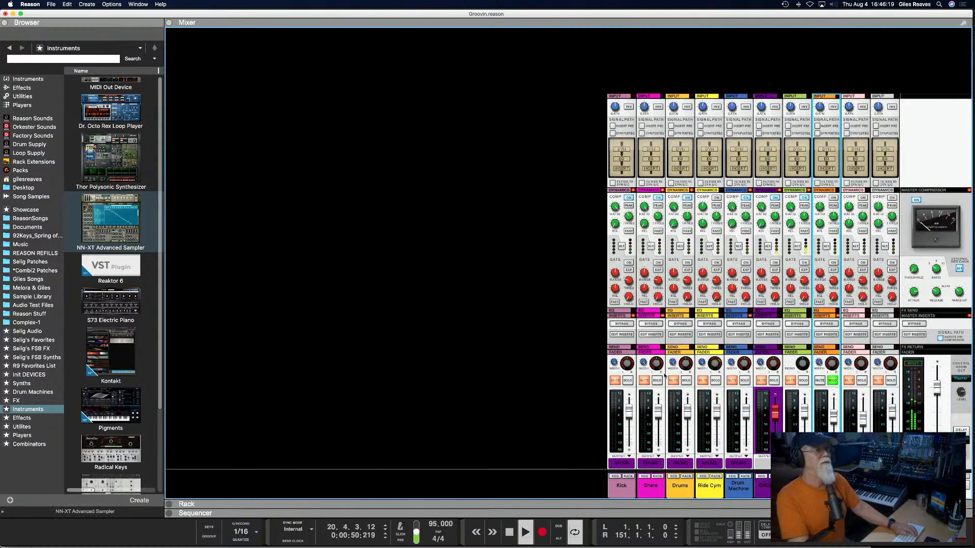
pyautogui.click(833, 382)
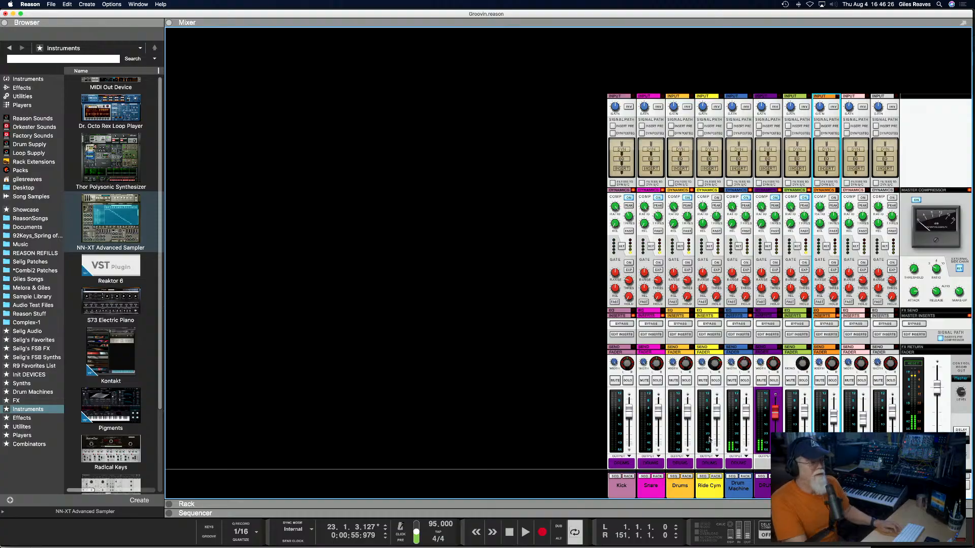
# Show the Drums channel in the rack and run its Drum Sequencer with the song stopped.
pyautogui.press('F7')
pyautogui.press('F6')
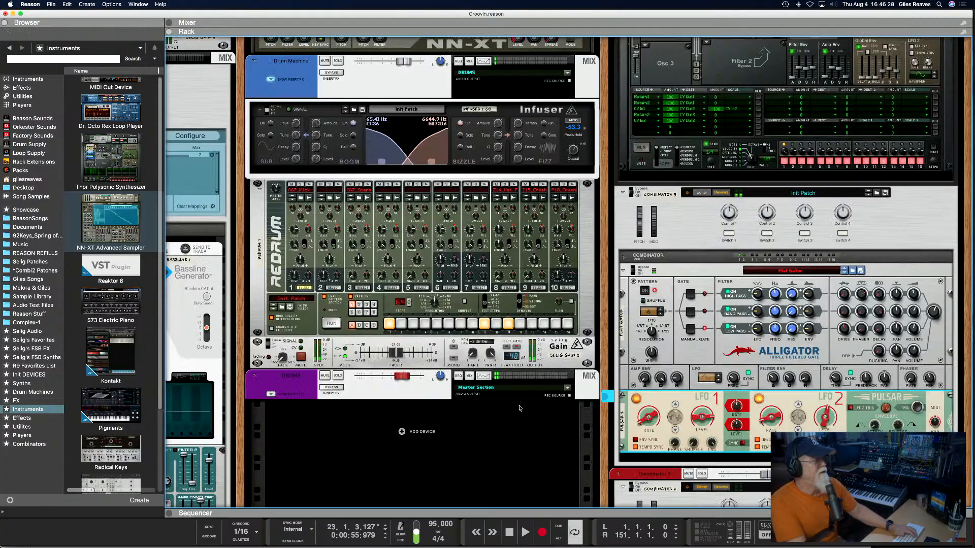
pyautogui.scroll(10, 520, 408)
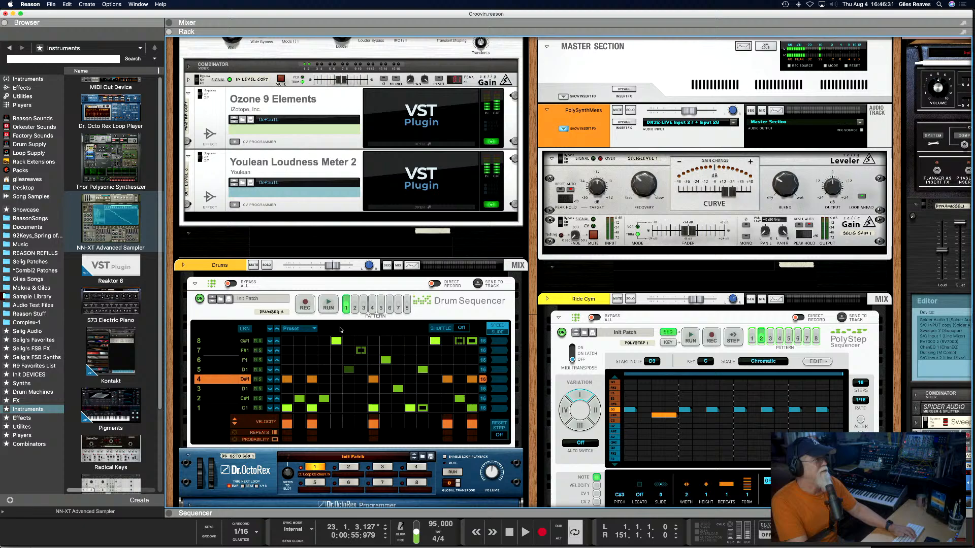
pyautogui.click(329, 305)
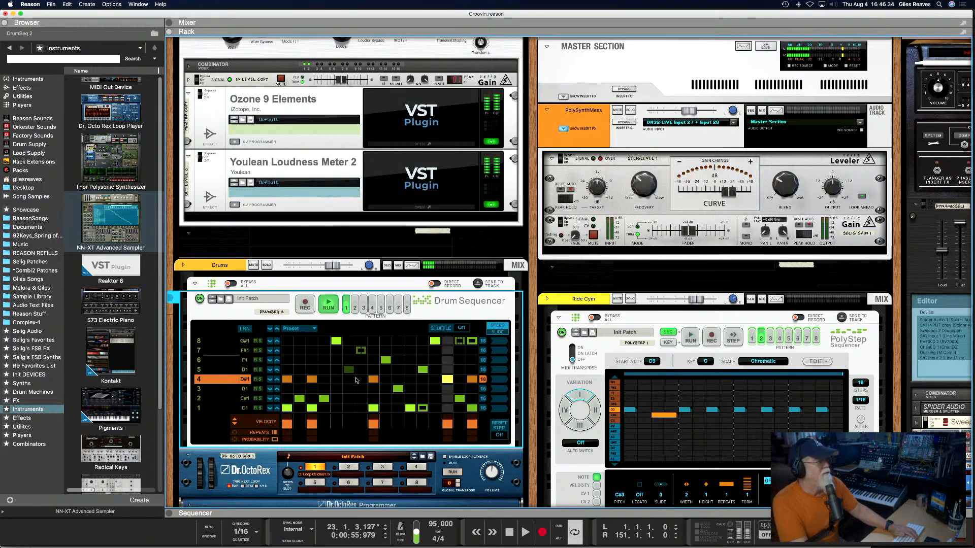
# Select lane 8 (G#1) of the Drum Sequencer and audition the pattern, stopping song playback at the end.
pyautogui.scroll(-1, 356, 381)
pyautogui.scroll(-2, 356, 381)
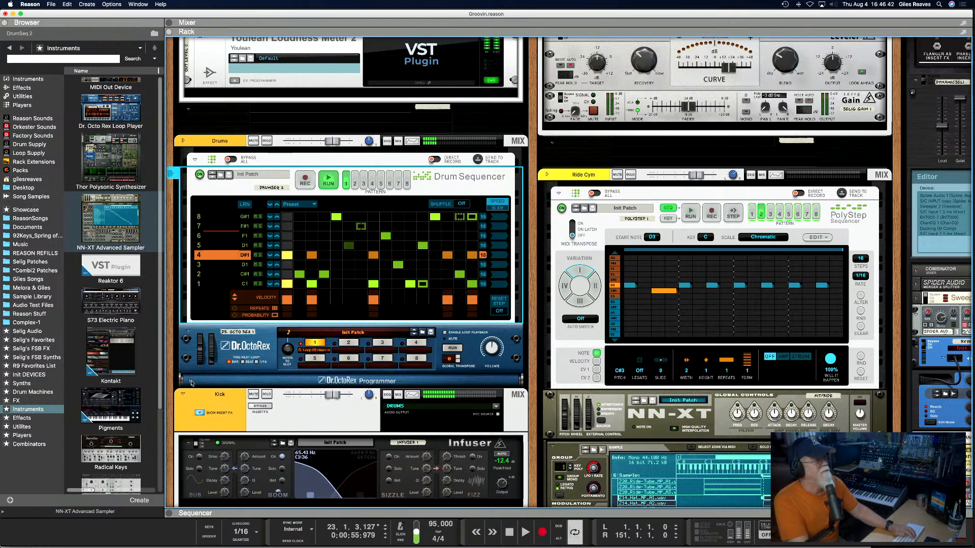
pyautogui.click(472, 284)
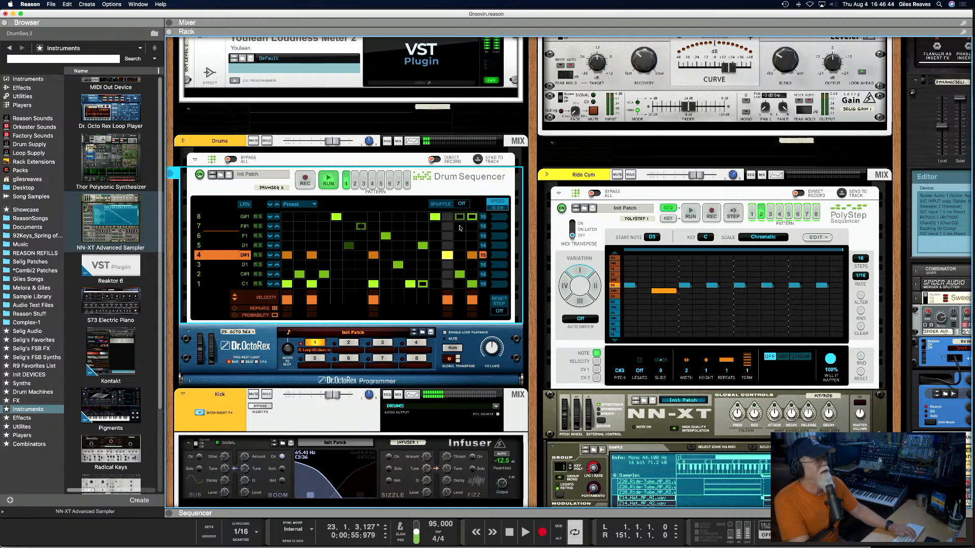
pyautogui.click(221, 218)
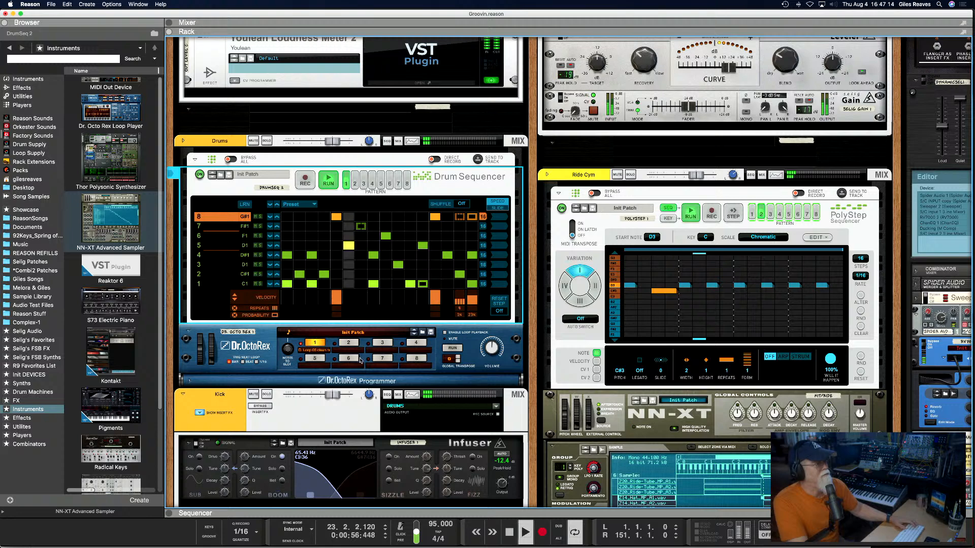
pyautogui.press('space')
# Check the rack's rear cabling, unfold the Dr. OctoRex programmer on the front, and run the Drum Sequencer to hear its slices.
pyautogui.press('Tab')
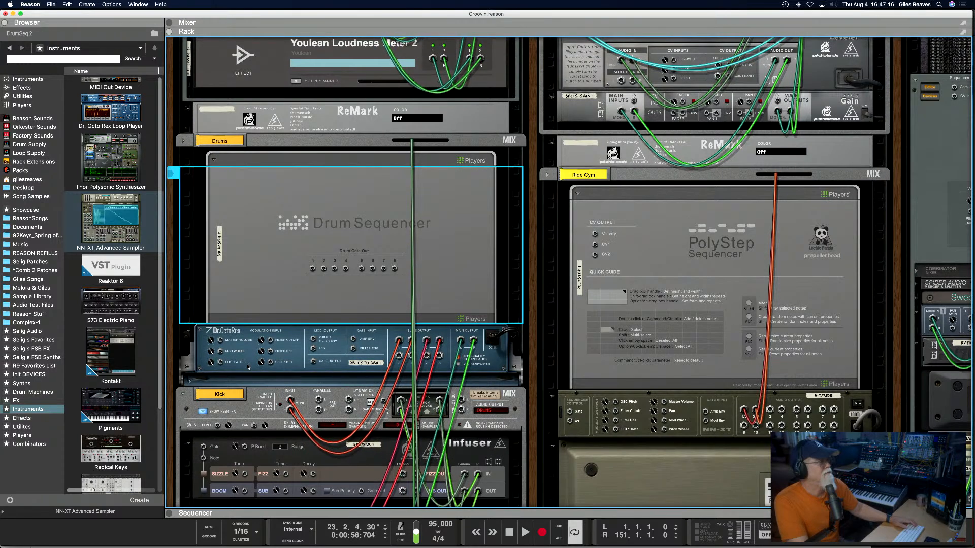
pyautogui.press('Tab')
pyautogui.click(190, 384)
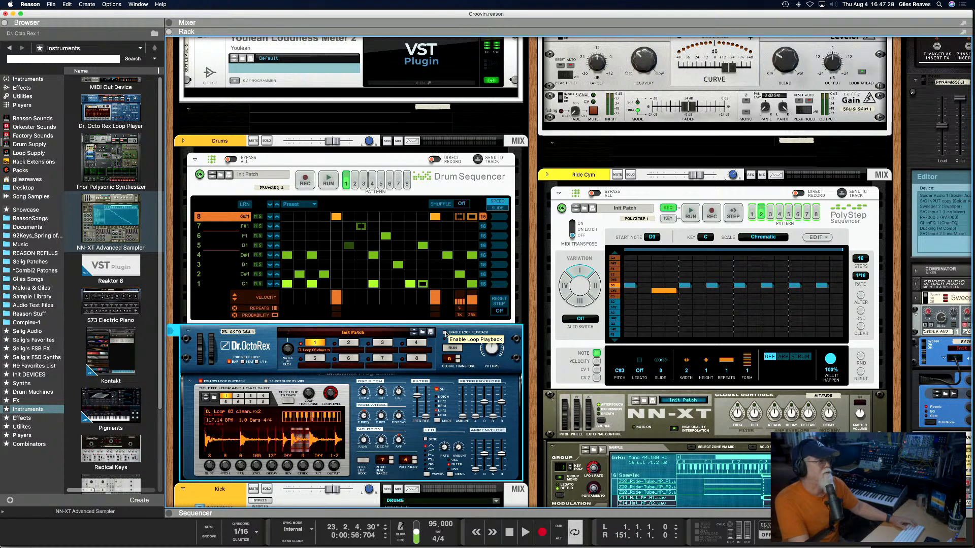
pyautogui.click(329, 184)
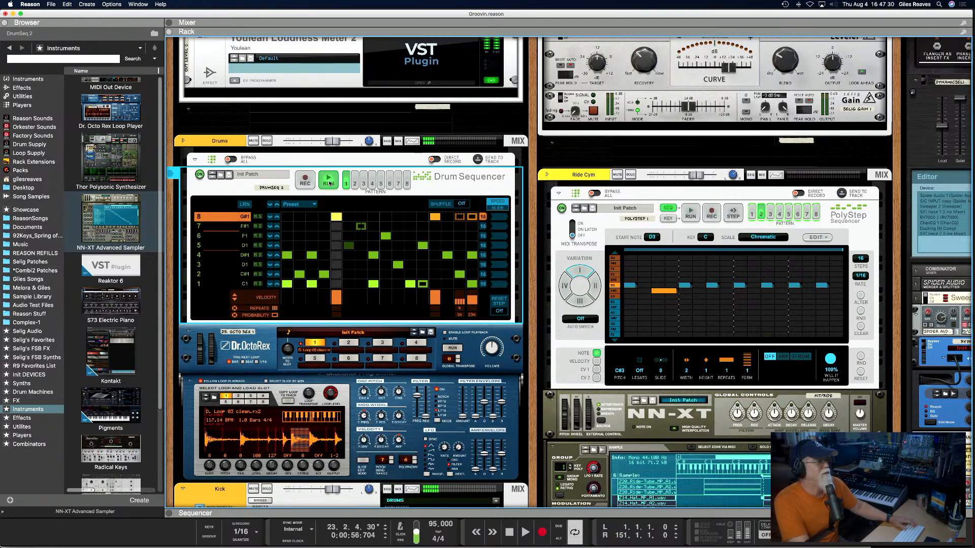
pyautogui.moveTo(486, 453); pyautogui.dragTo(500, 461)
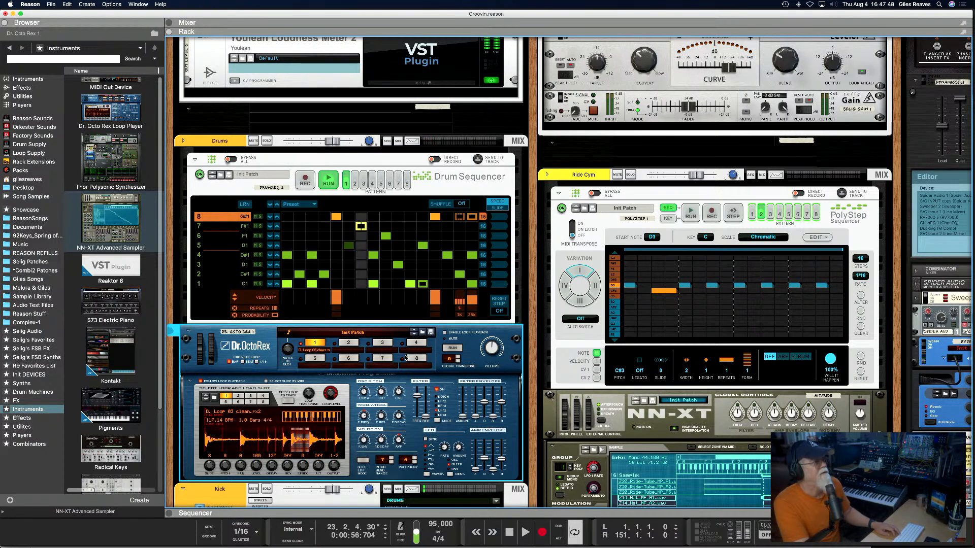
# Compare the Kick and Snare channels with their insert effects bypassed and active, leaving both bypasses off.
pyautogui.scroll(-2, 406, 358)
pyautogui.scroll(-5, 406, 357)
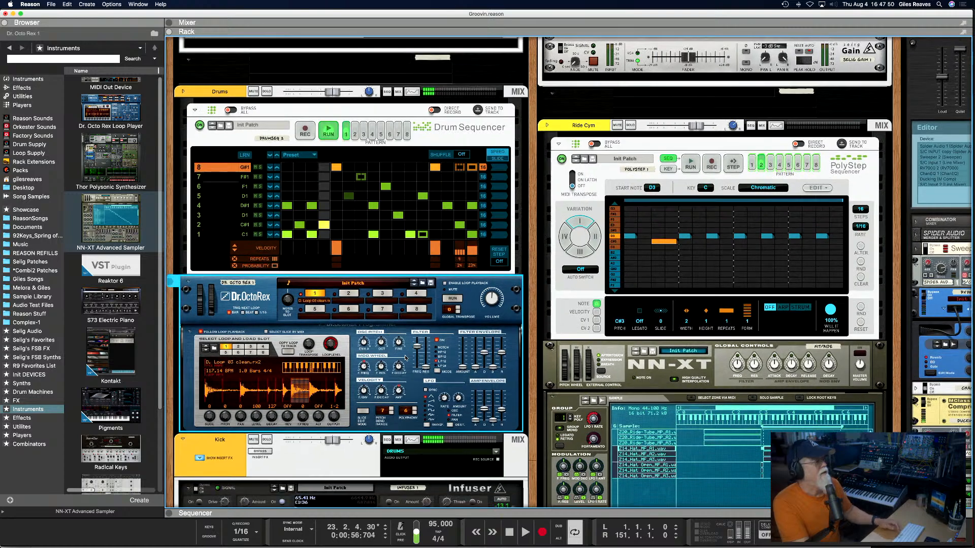
pyautogui.scroll(-5, 407, 358)
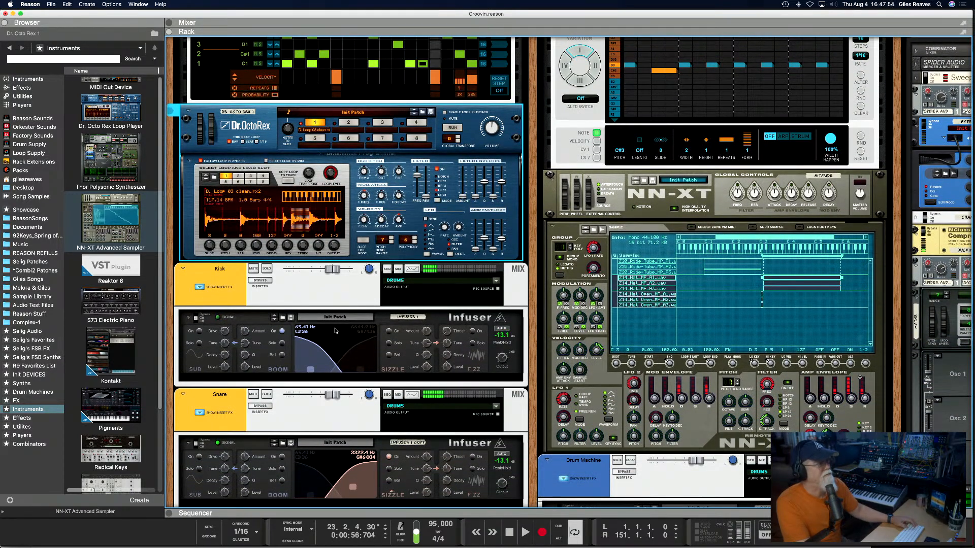
pyautogui.click(260, 280)
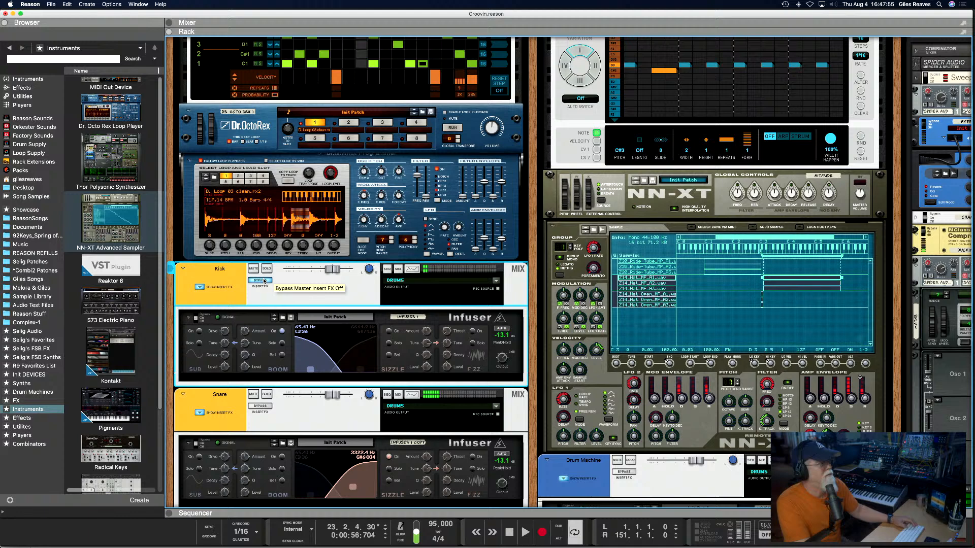
pyautogui.click(263, 406)
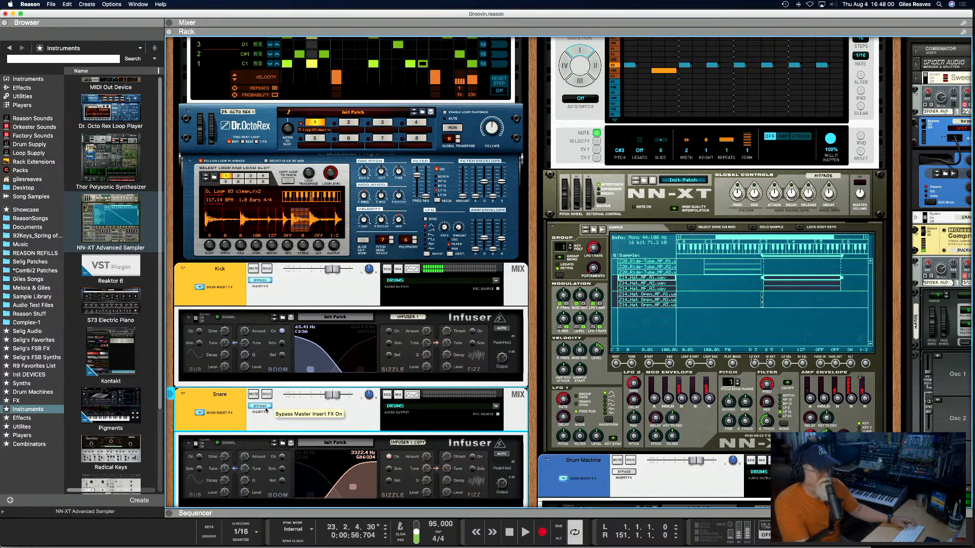
pyautogui.click(265, 408)
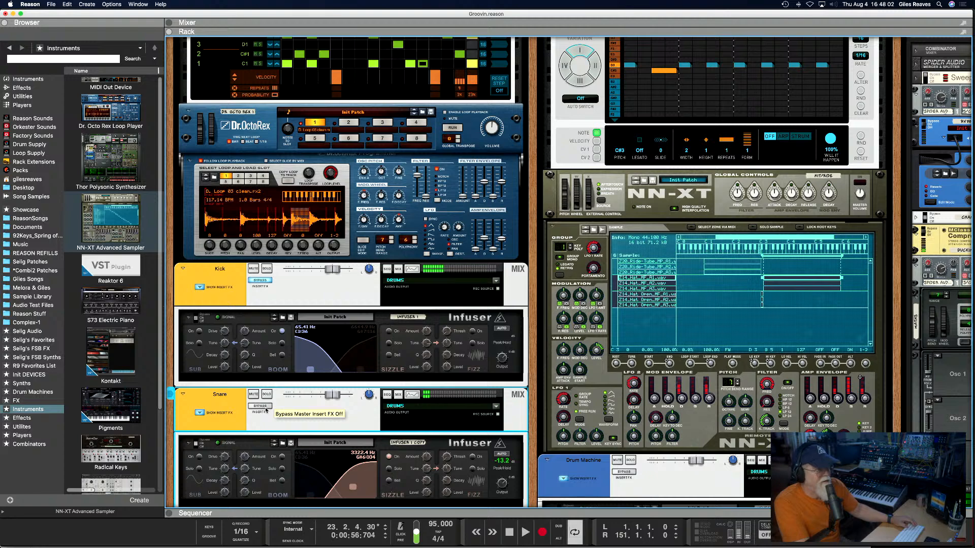
pyautogui.click(264, 280)
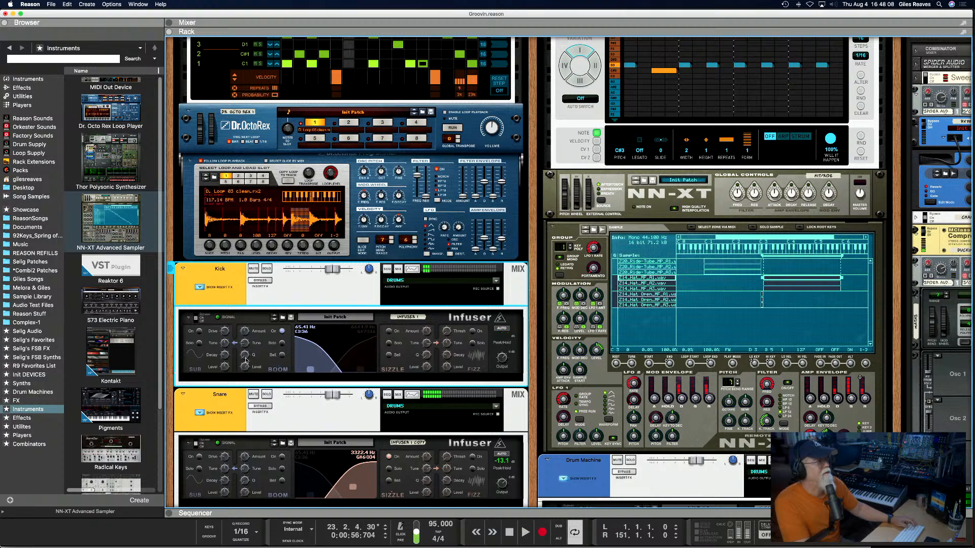
pyautogui.scroll(-3, 246, 360)
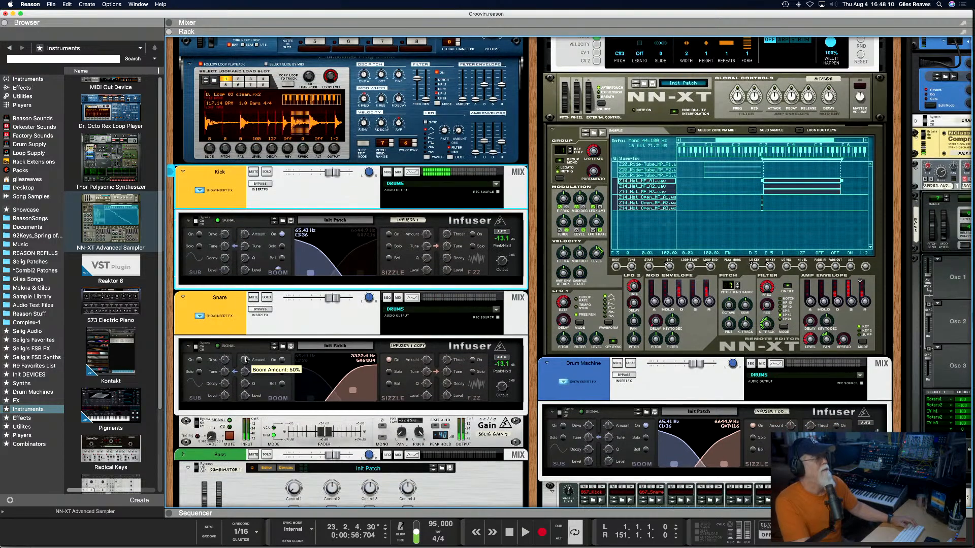
pyautogui.scroll(-5, 246, 360)
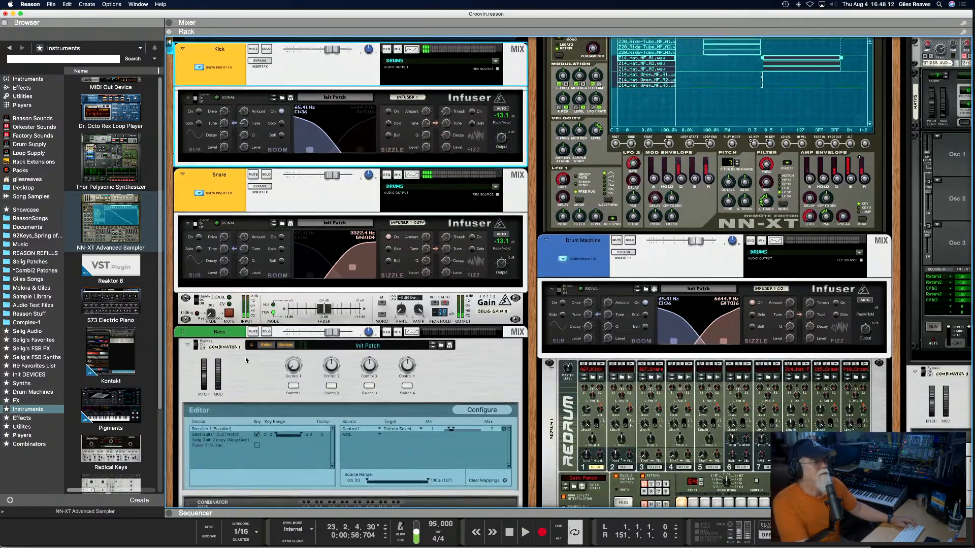
# Run the Redrum pattern, start song playback and solo the Drum Machine channel.
pyautogui.scroll(-1, 246, 360)
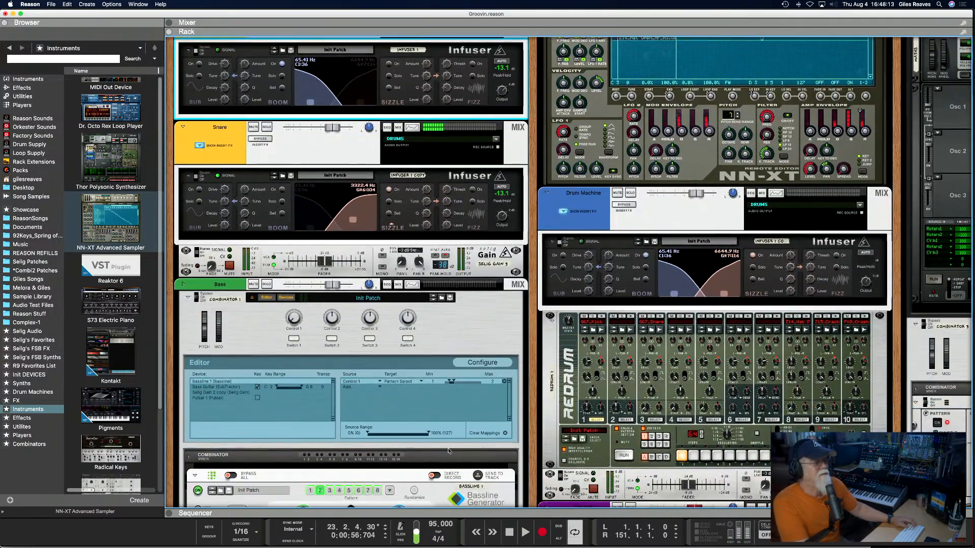
pyautogui.click(623, 457)
pyautogui.press('space')
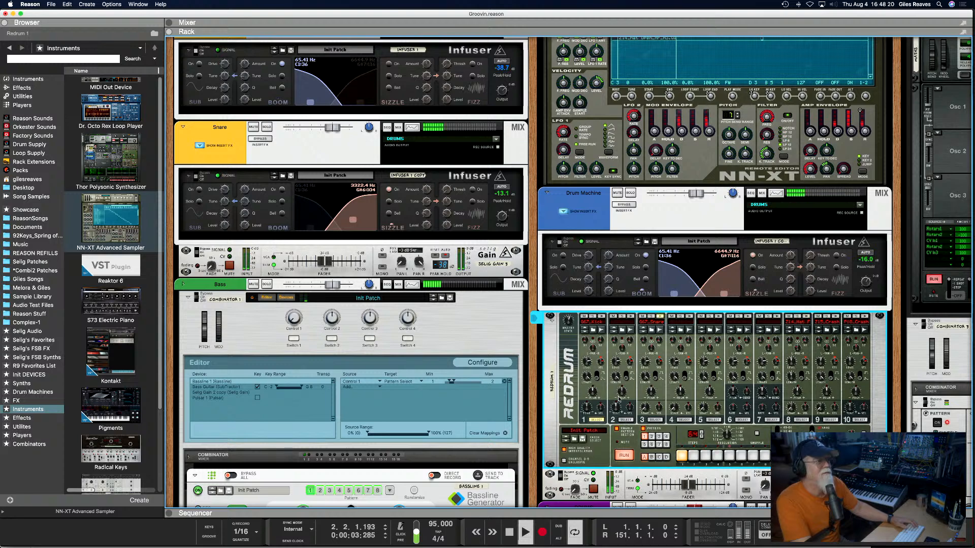
pyautogui.click(631, 194)
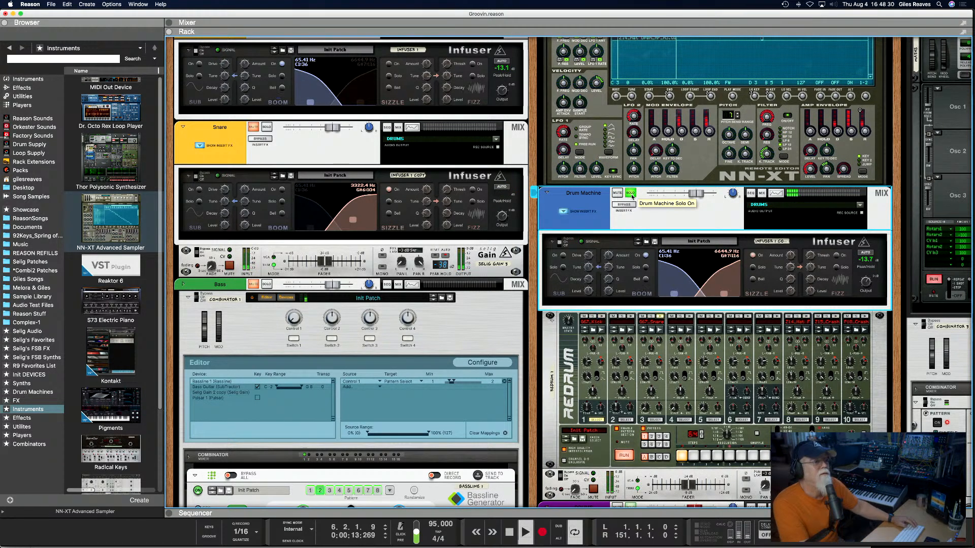
# Add the Ride Cym channel to the solo alongside Drum Machine.
pyautogui.scroll(5, 711, 100)
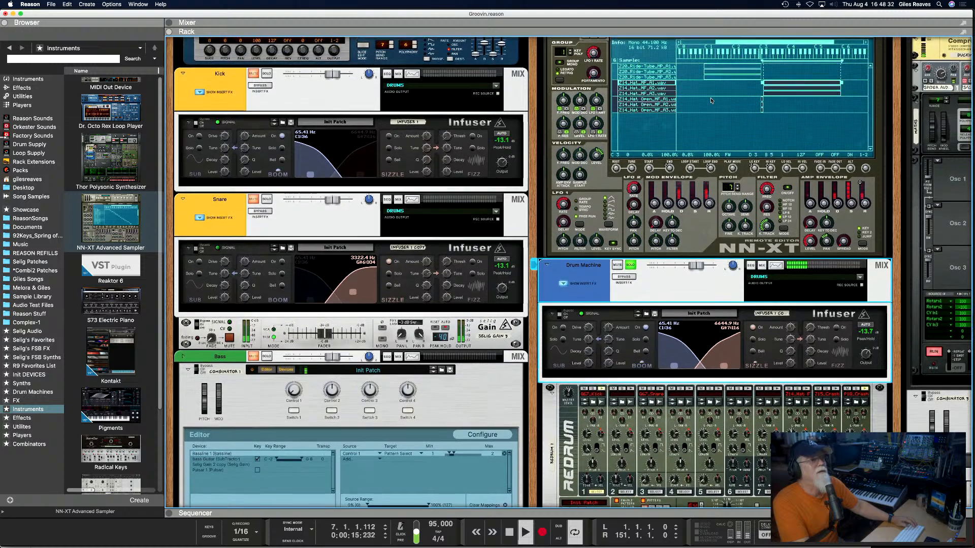
pyautogui.scroll(7, 711, 100)
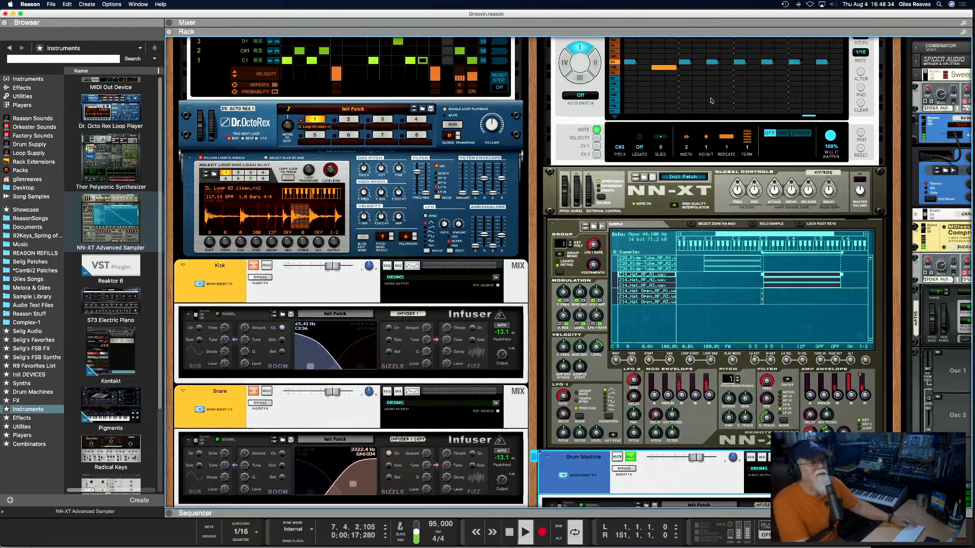
pyautogui.scroll(2, 712, 100)
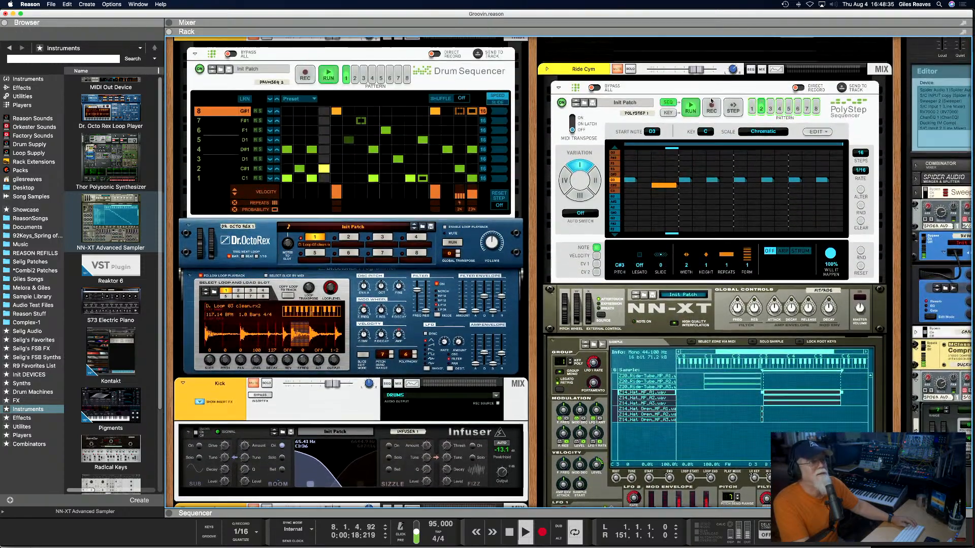
pyautogui.click(630, 70)
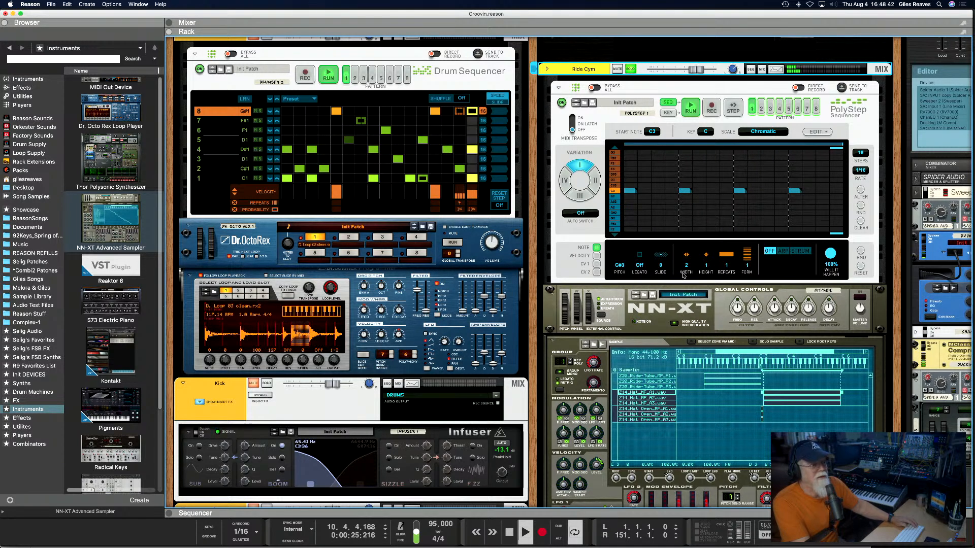
# Examine the Ride-Tube samples in the Ride Cym channel's NN-XT and look over its PolyStep Sequencer and the neighbouring drum devices.
pyautogui.scroll(-1, 698, 323)
pyautogui.scroll(-6, 697, 323)
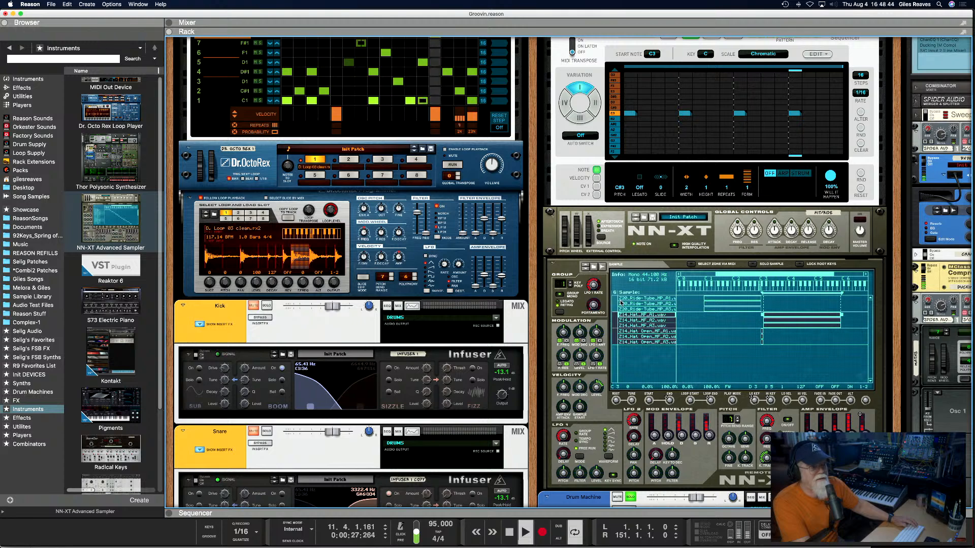
pyautogui.click(651, 304)
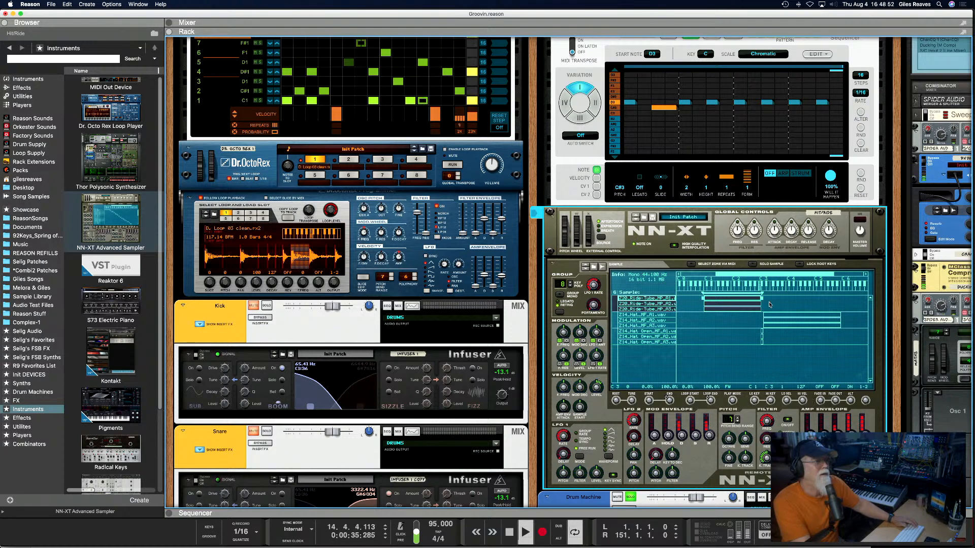
pyautogui.scroll(3, 739, 218)
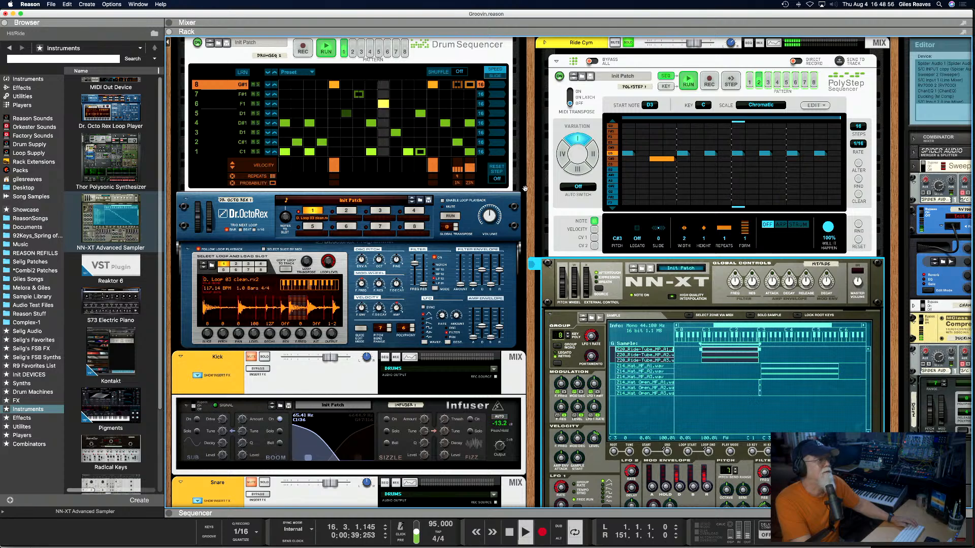
pyautogui.scroll(3, 393, 144)
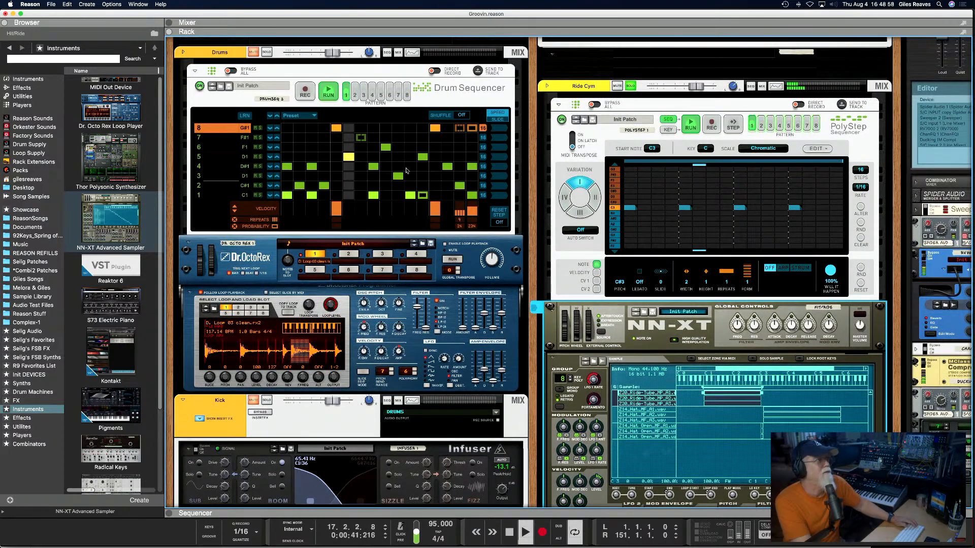
pyautogui.scroll(-20, 408, 167)
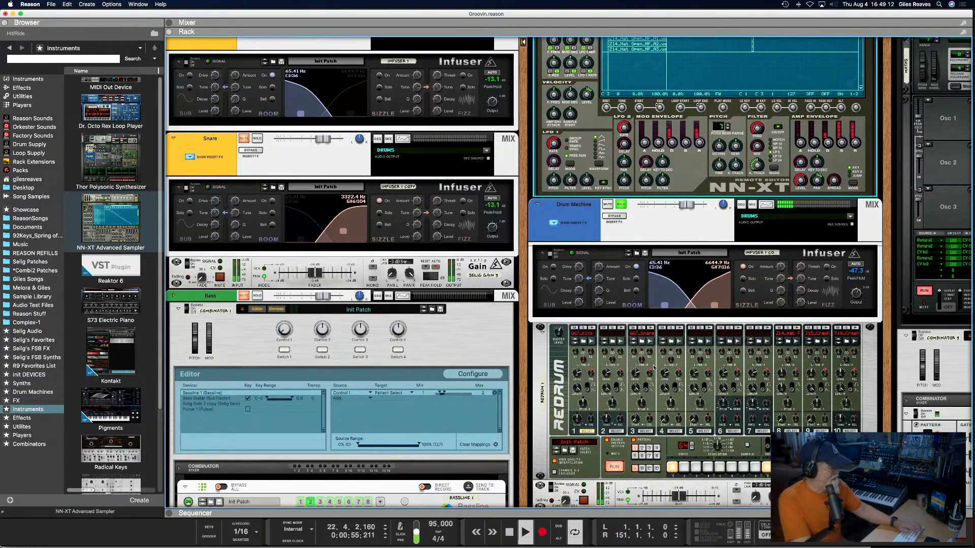
# Show the mixer, solo the Drums channel and remove the solos from Ride Cym and Drum Machine.
pyautogui.press('F5')
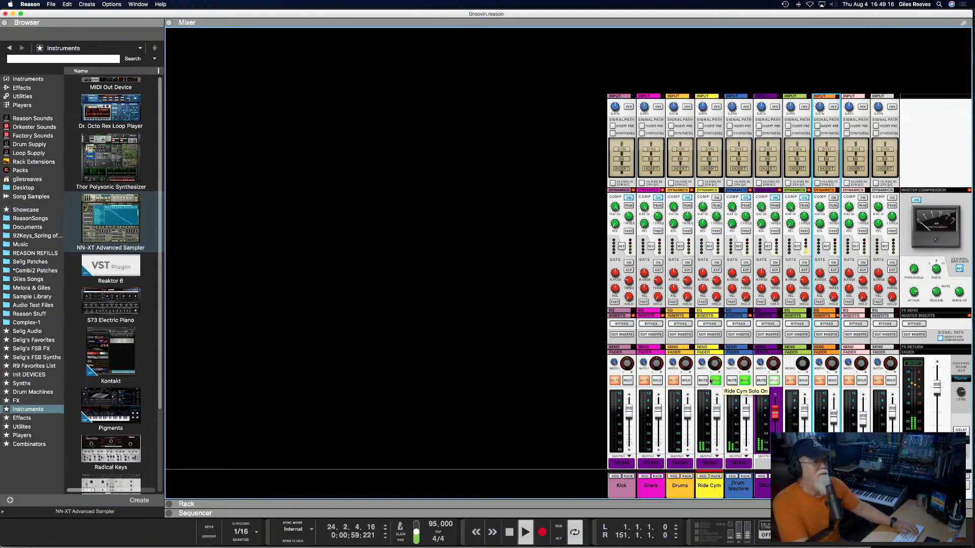
pyautogui.click(686, 381)
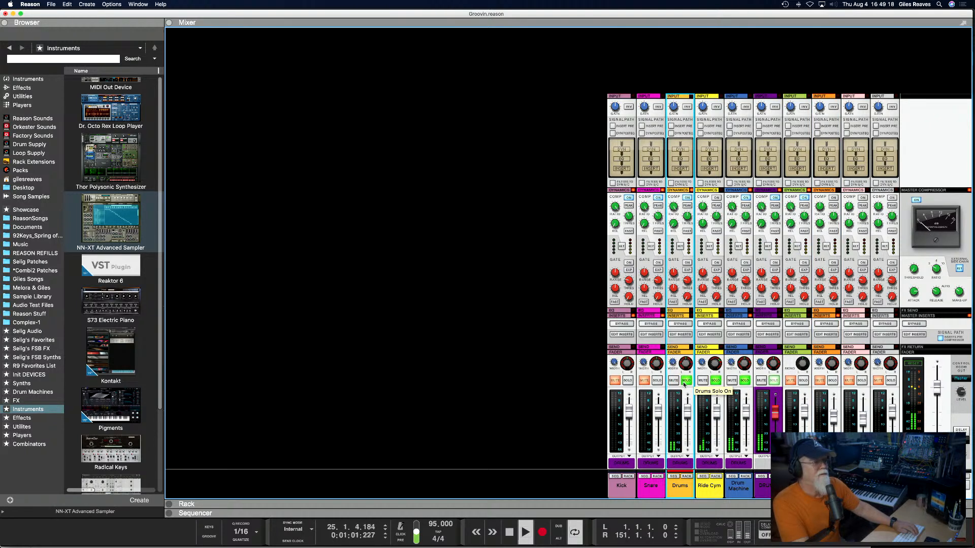
pyautogui.click(716, 380)
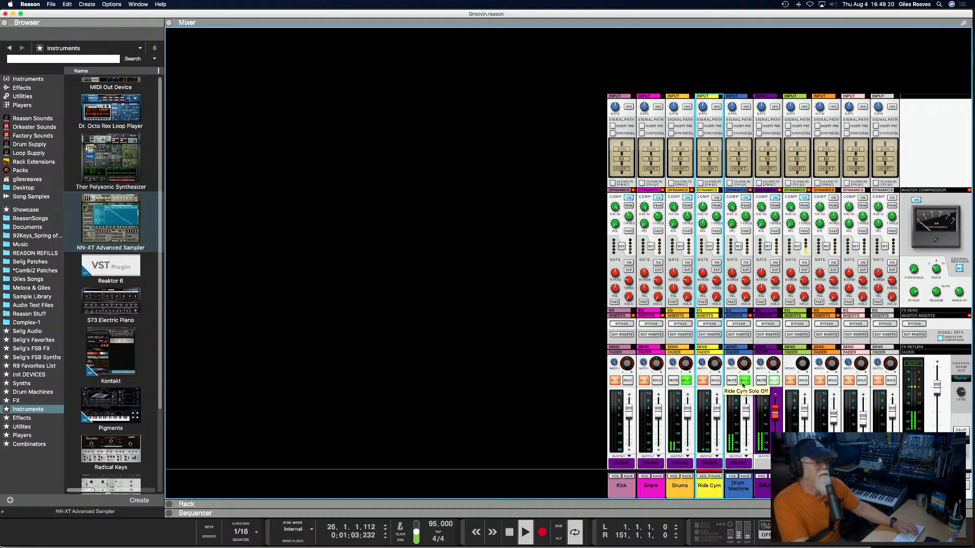
pyautogui.click(744, 381)
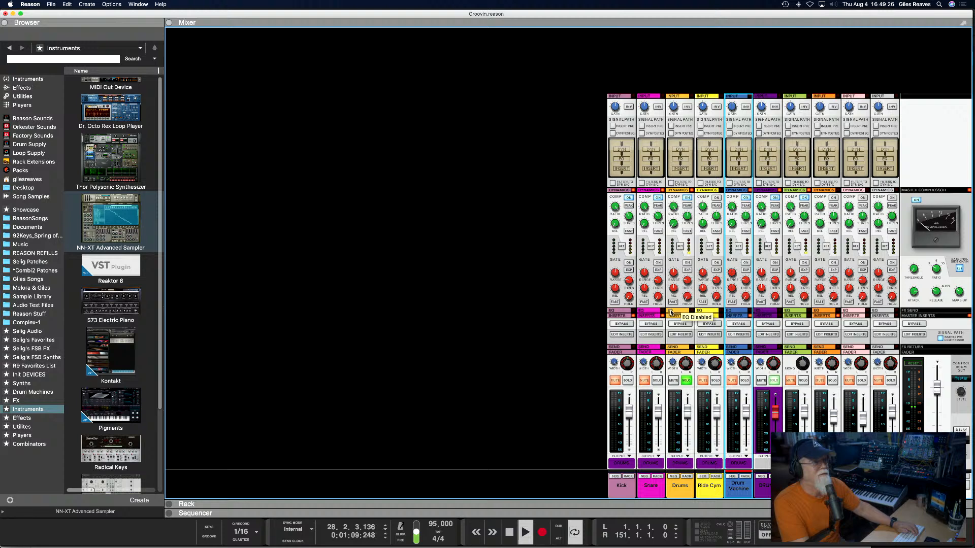
# Add Snare and Kick to the Drums solo and check the compressor thresholds on these three channels.
pyautogui.click(685, 226)
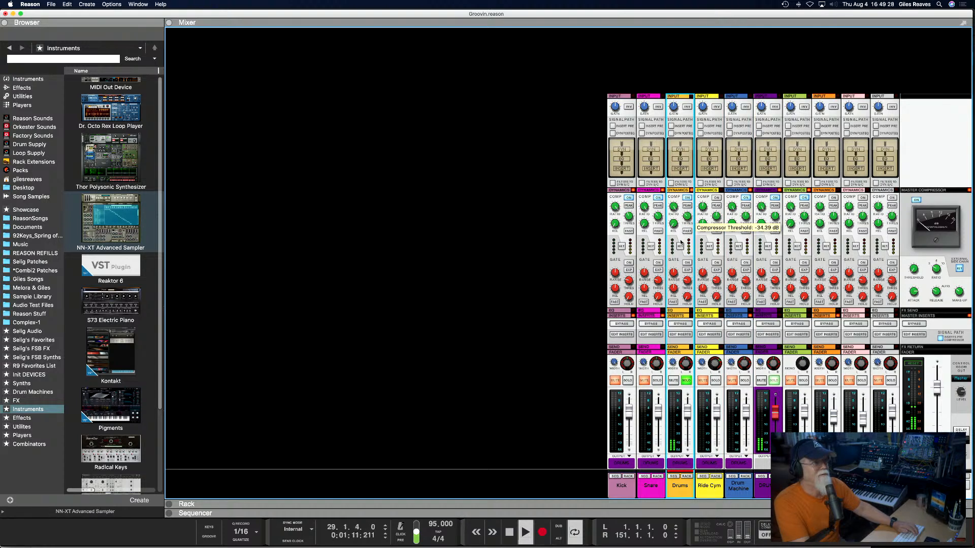
pyautogui.click(657, 381)
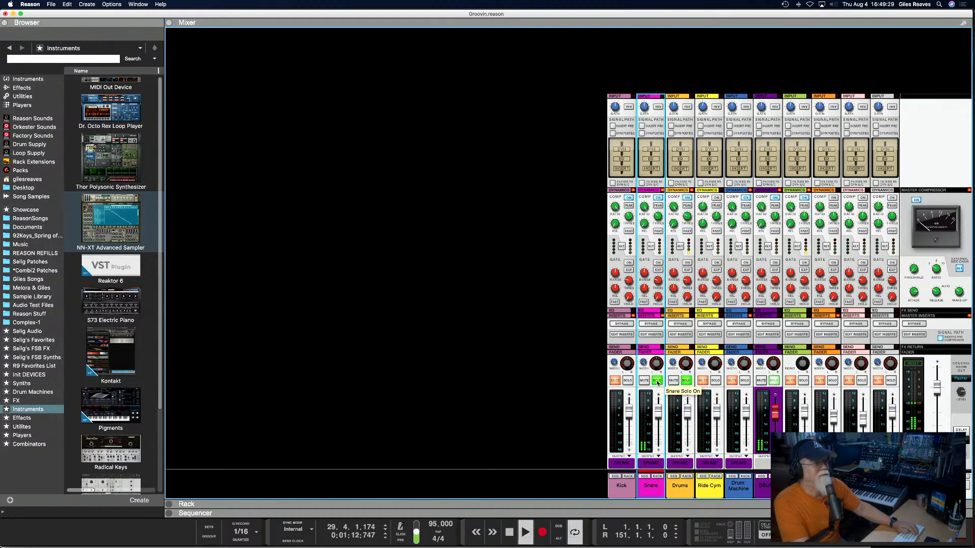
pyautogui.click(629, 381)
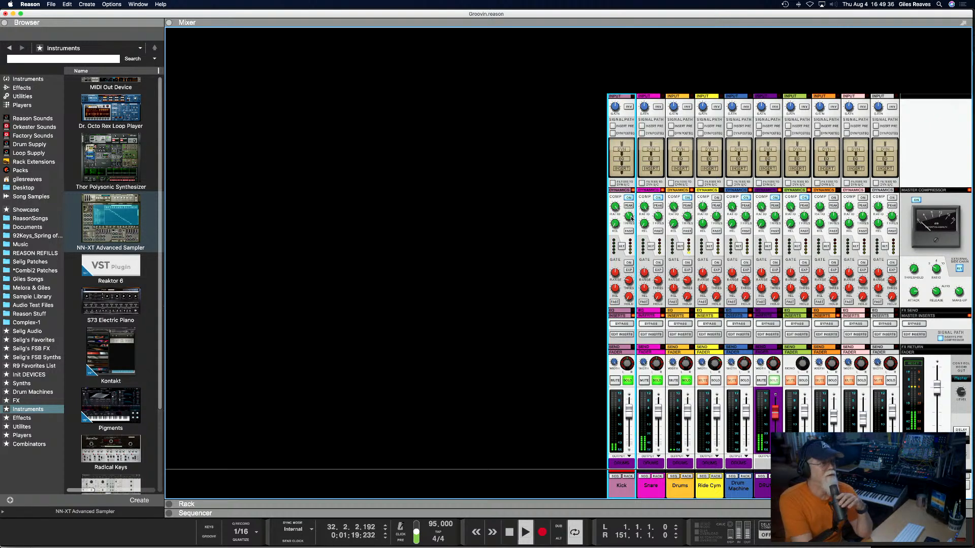
pyautogui.moveTo(630, 221)
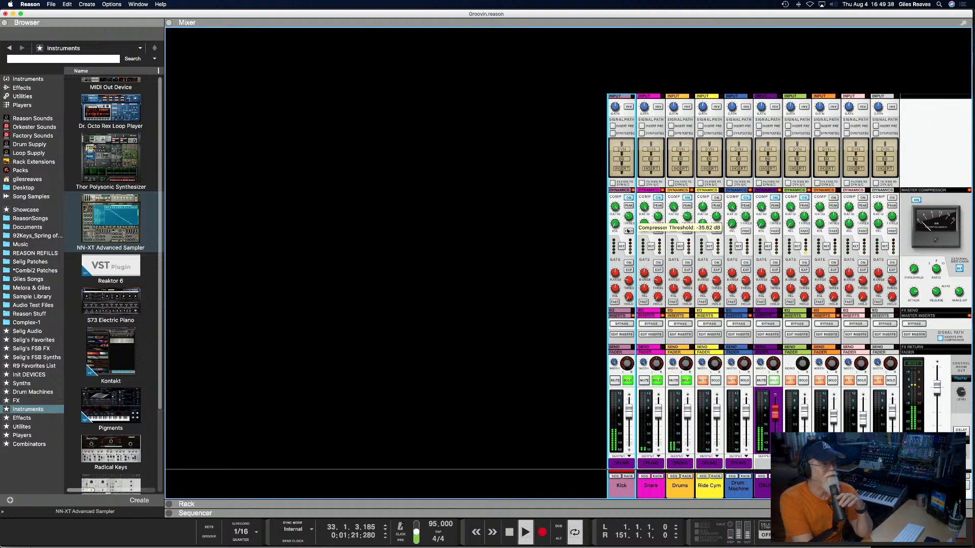
pyautogui.click(654, 227)
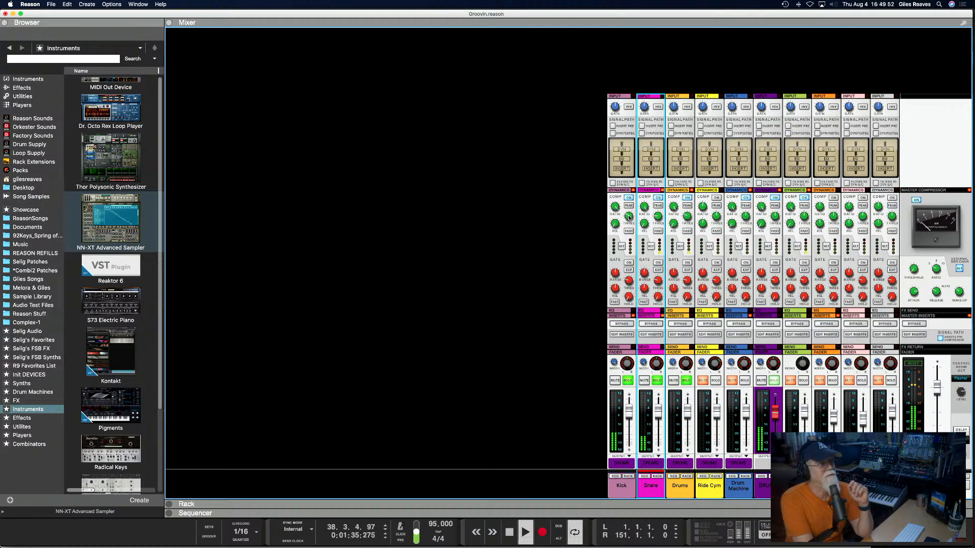
pyautogui.click(629, 218)
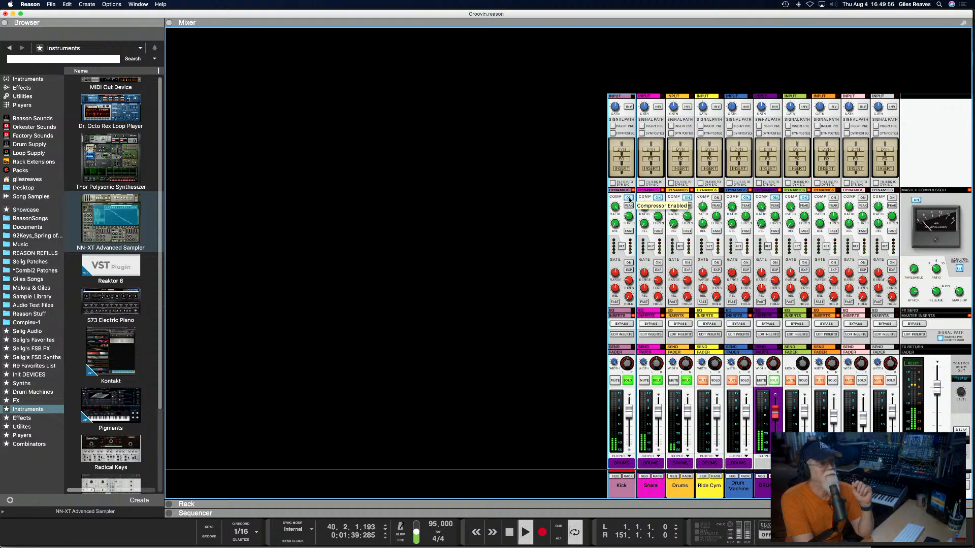
# Disable the compressors on the Kick, Snare, Drums, Ride Cym and DRUMS bus channels, and turn those on Snare and Kick back on.
pyautogui.click(629, 197)
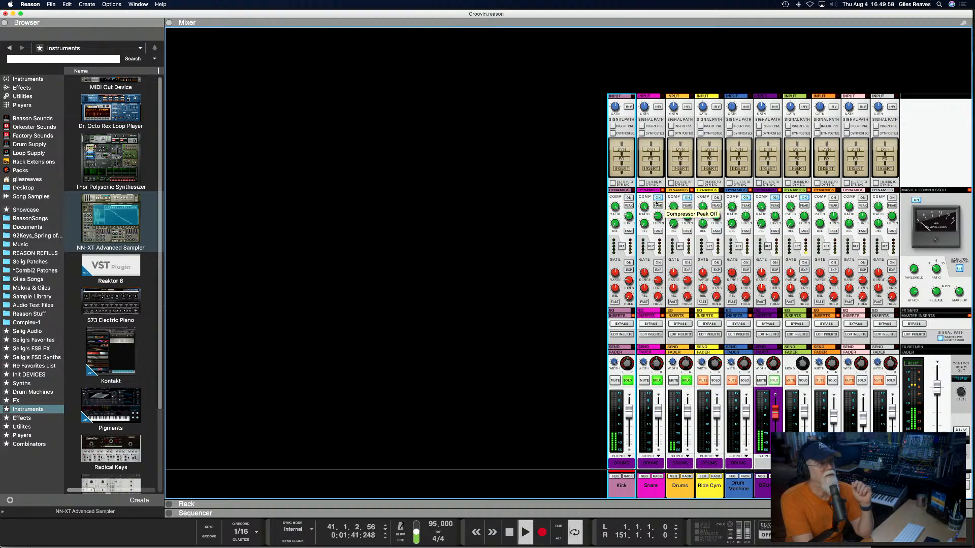
pyautogui.click(658, 197)
pyautogui.click(687, 198)
pyautogui.click(716, 198)
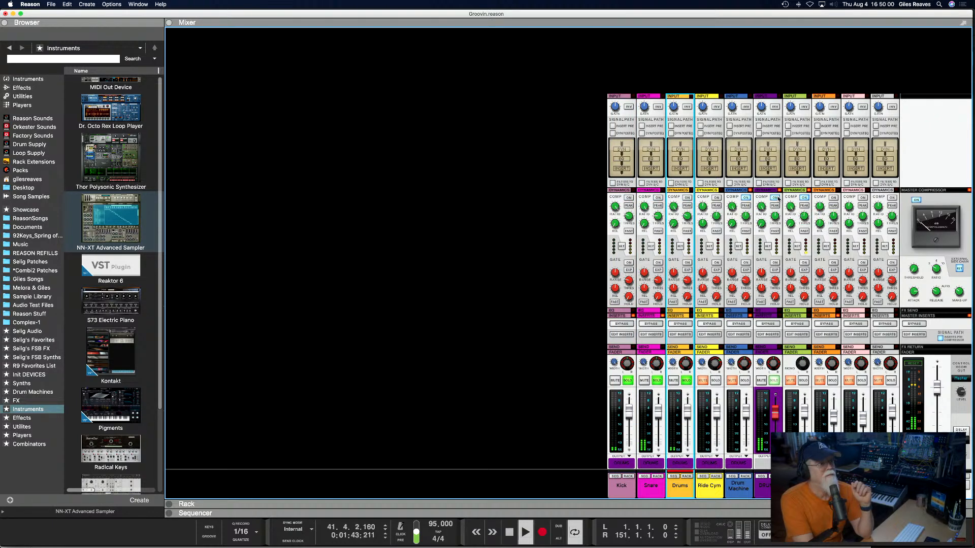
pyautogui.click(776, 198)
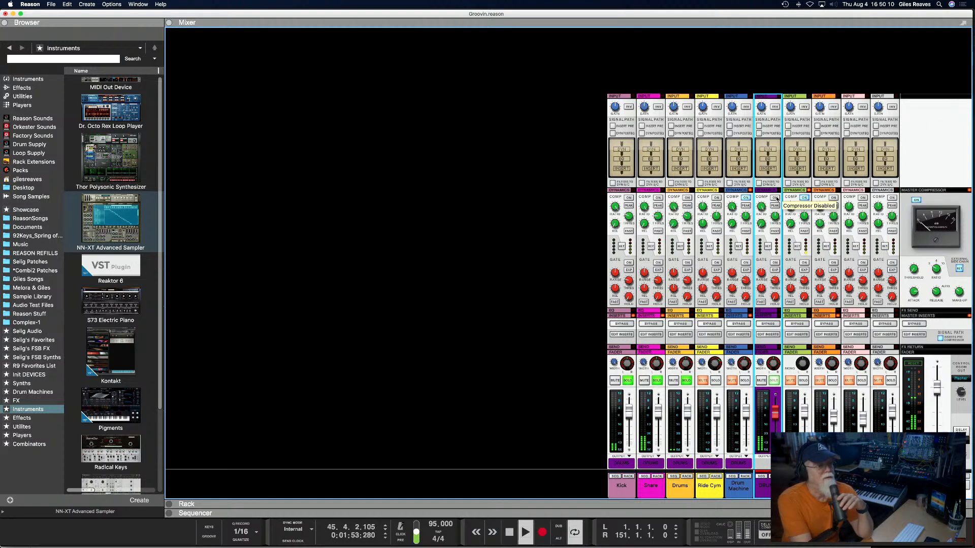
pyautogui.click(660, 198)
pyautogui.click(629, 198)
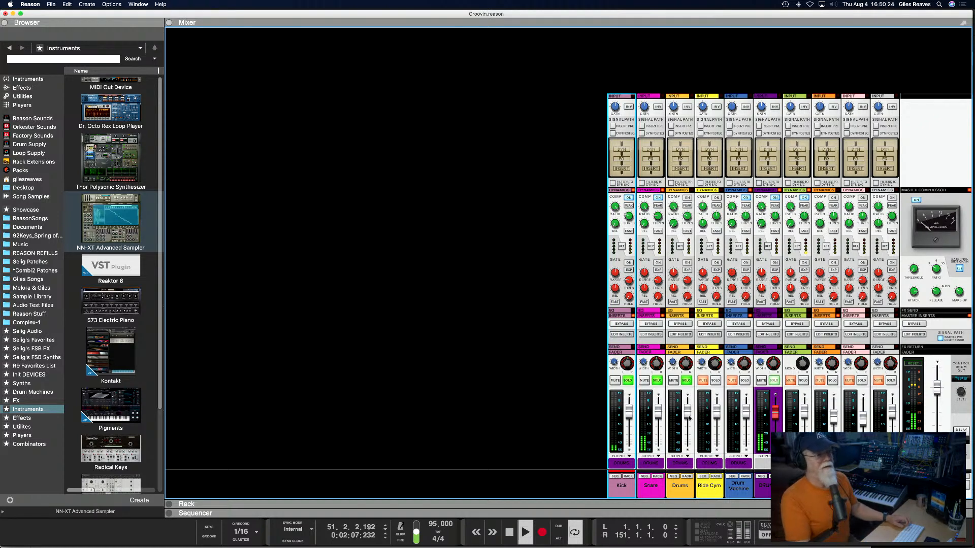
# Audition Ride Cym and Drum Machine with the soloed drums, and replace all these solos with the Bass channel alone.
pyautogui.click(715, 381)
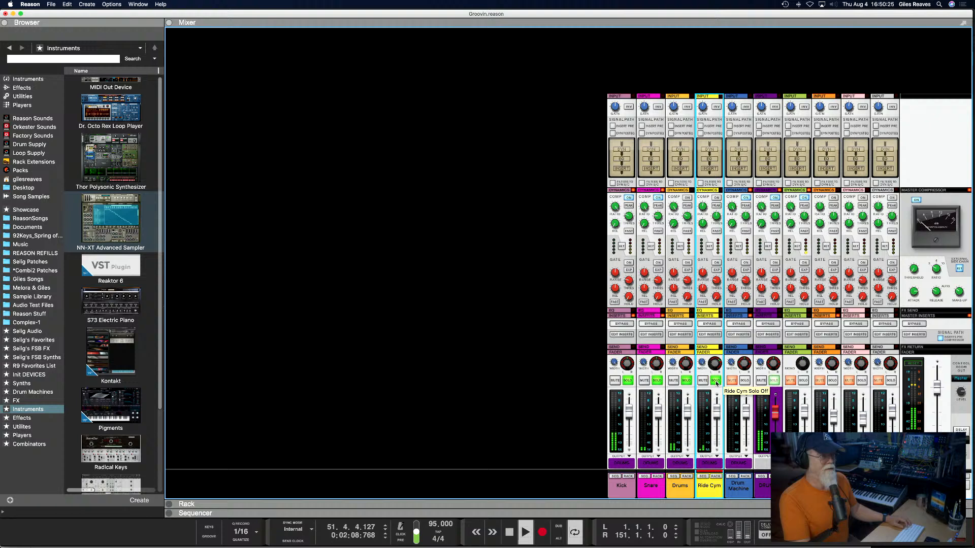
pyautogui.click(745, 381)
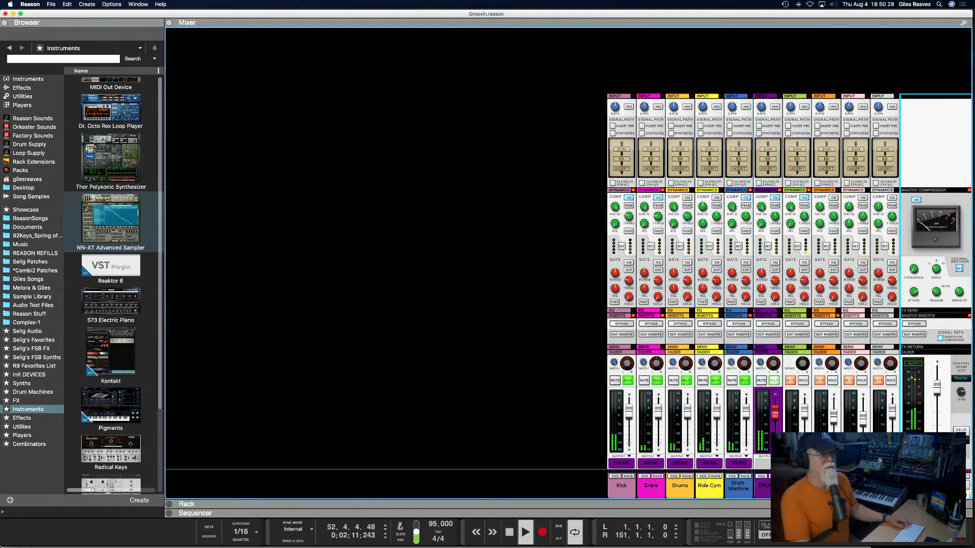
pyautogui.click(958, 457)
pyautogui.click(804, 381)
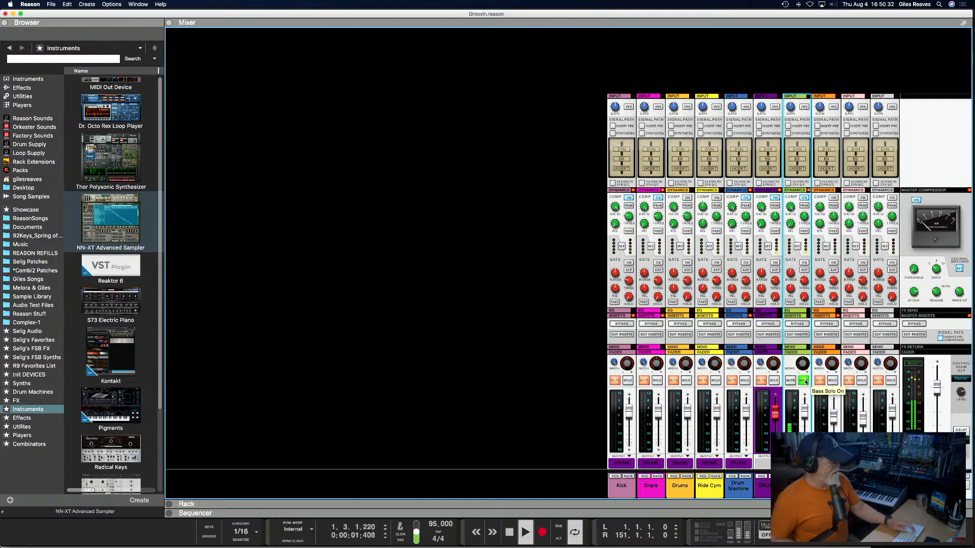
# Examine the Bass Combinator's Bassline Generator and the SubTractor's patch list in the rack, with a brief look at the sequencer.
pyautogui.press('F6')
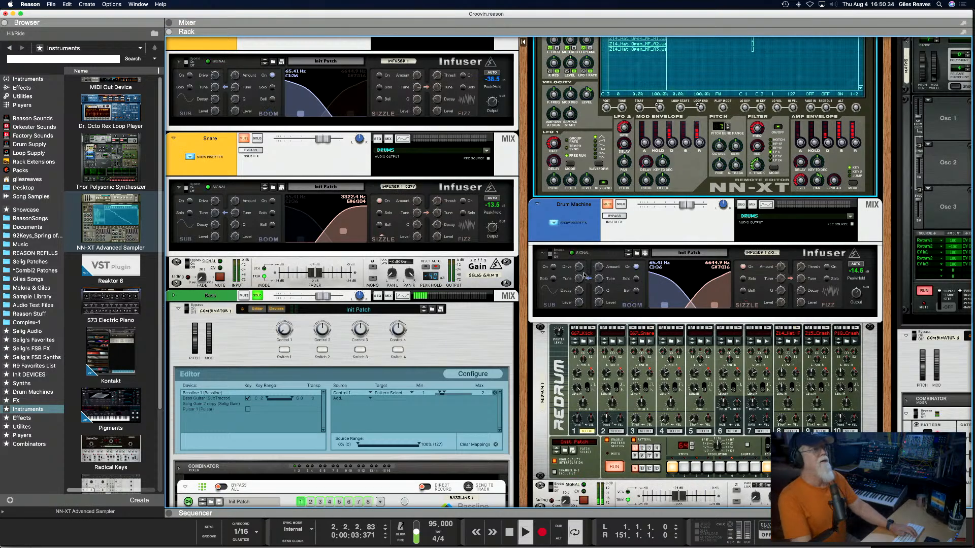
pyautogui.scroll(-10, 584, 277)
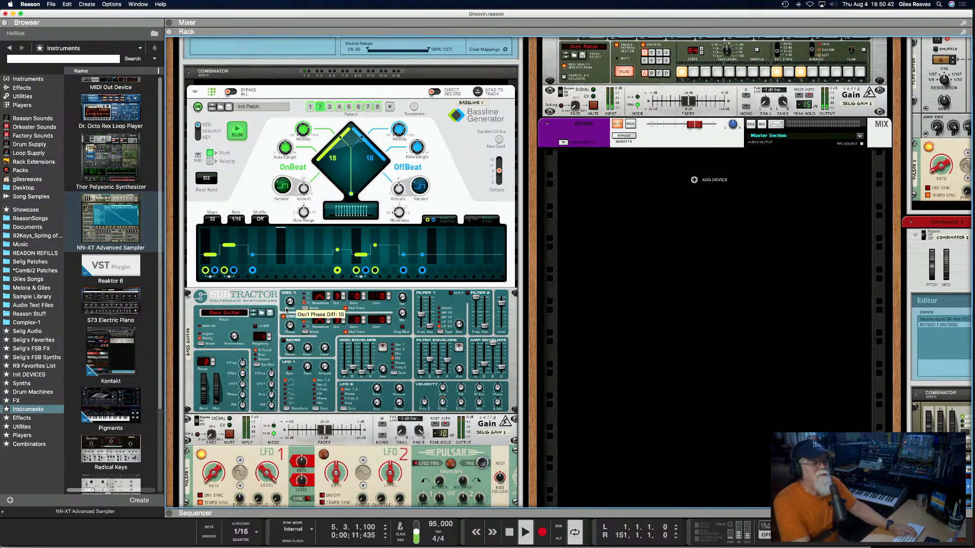
pyautogui.click(226, 313)
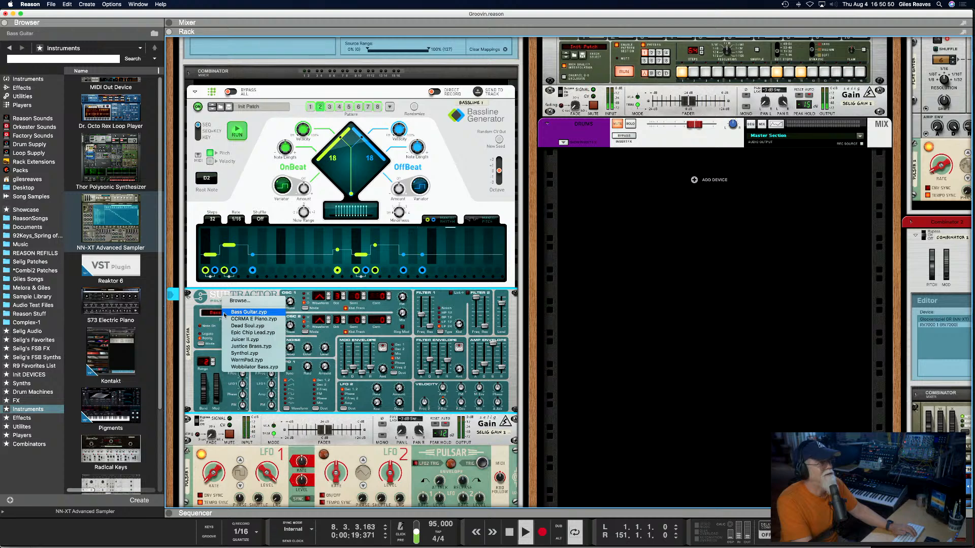
pyautogui.click(225, 312)
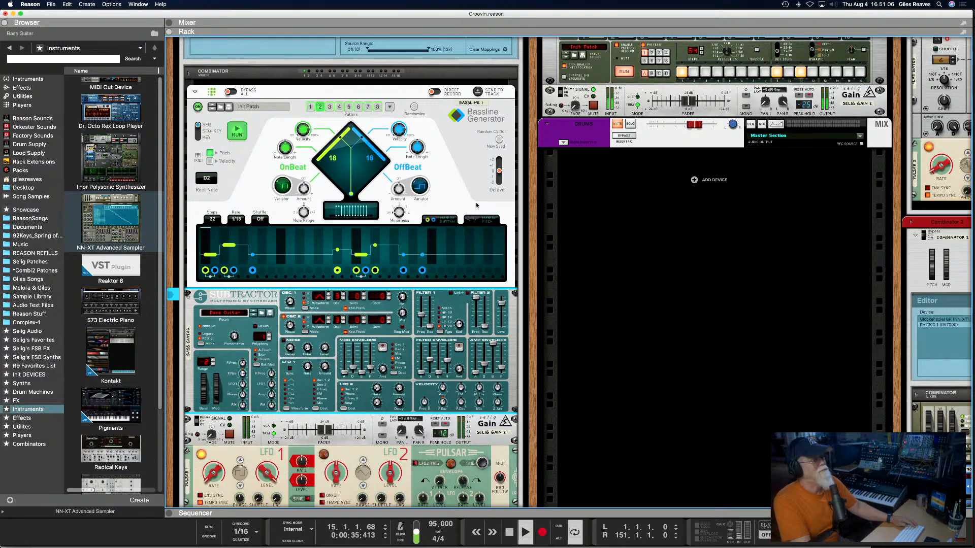
pyautogui.press('F7')
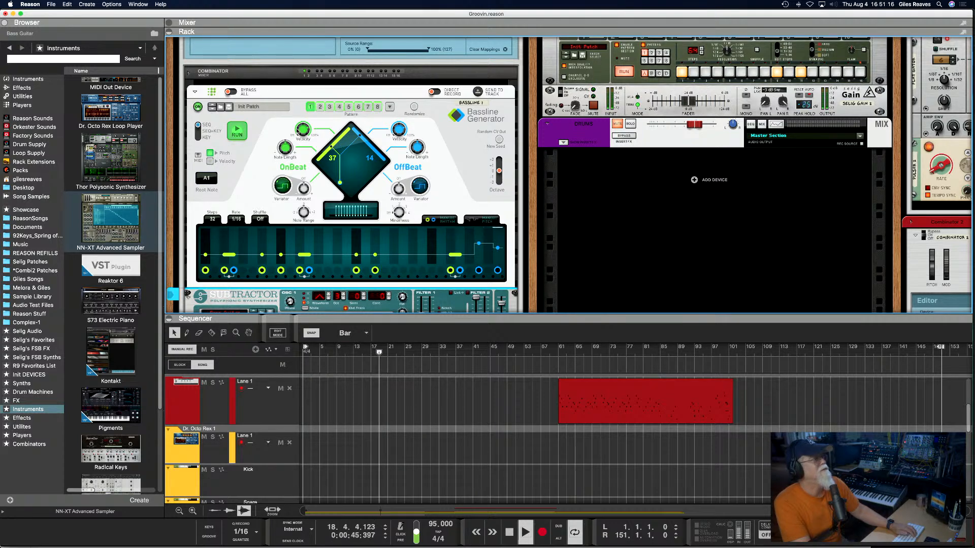
pyautogui.press('F6')
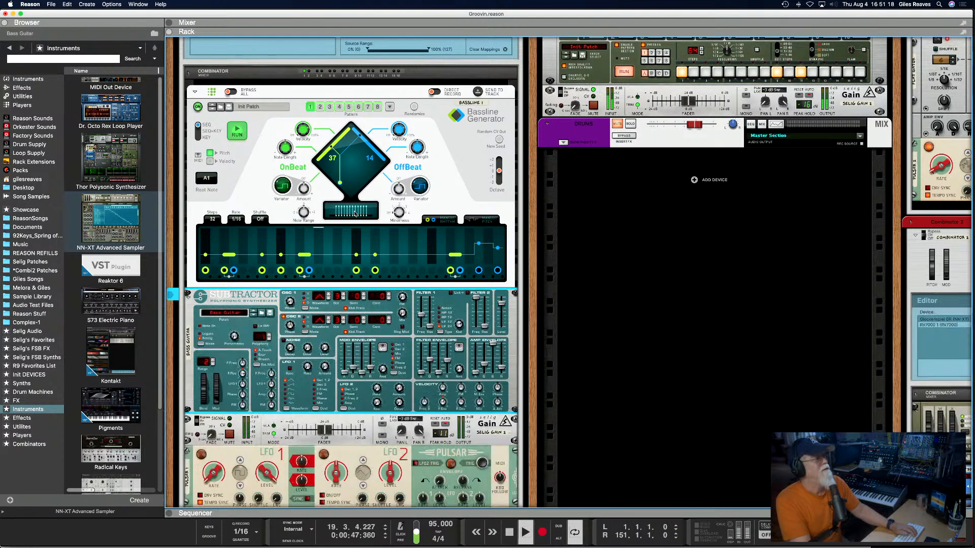
# Show the sequencer alongside the rack and audition the Bassline 1 pattern clips around bars 48 and 49.
pyautogui.press('F7')
pyautogui.scroll(-5, 380, 437)
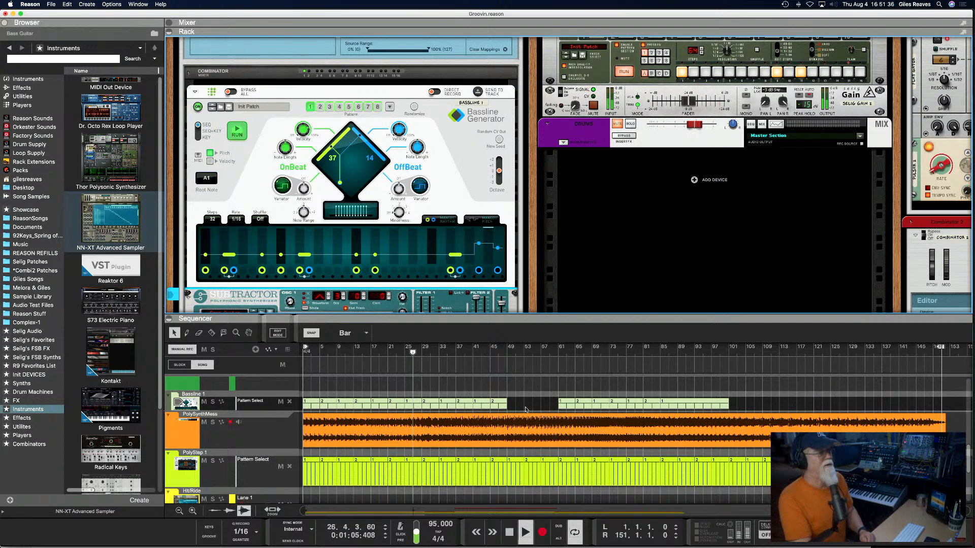
pyautogui.click(507, 350)
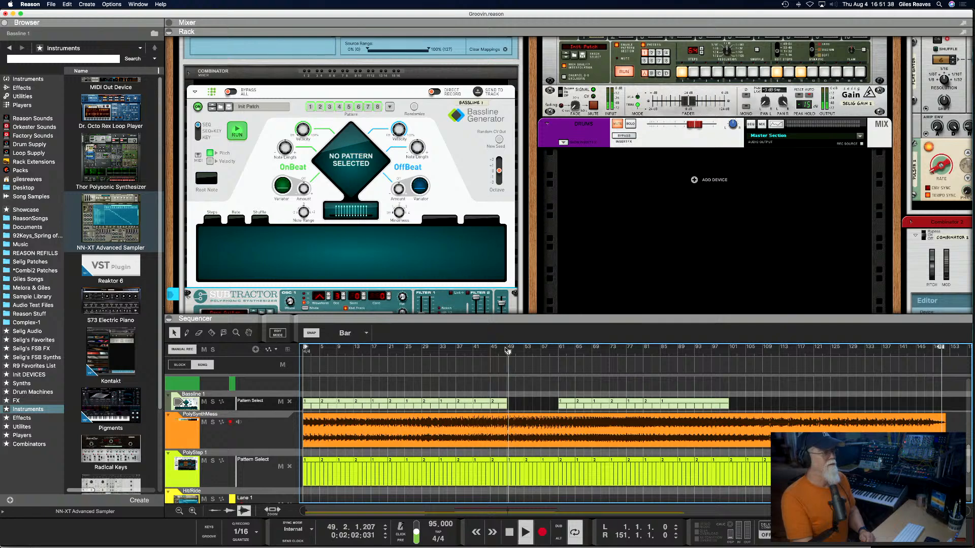
pyautogui.click(495, 350)
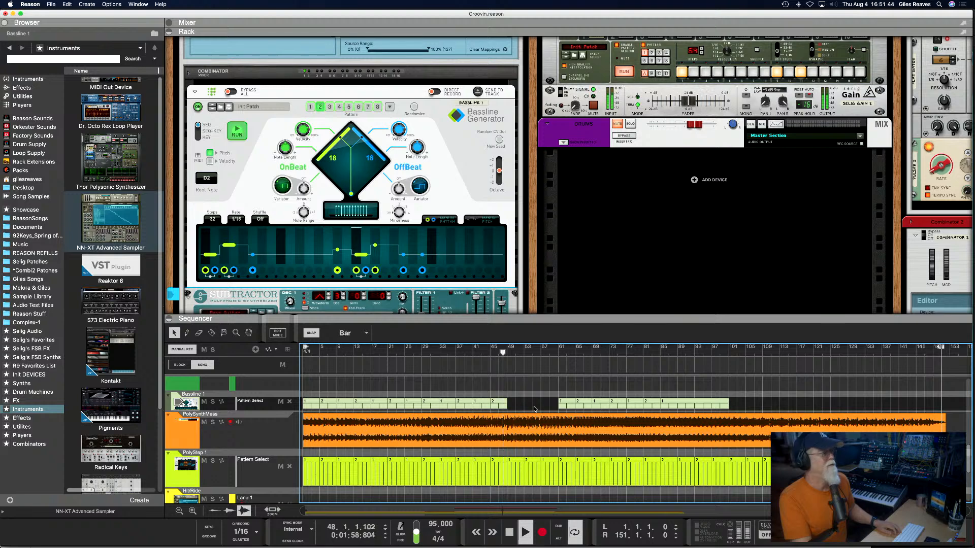
pyautogui.press('space')
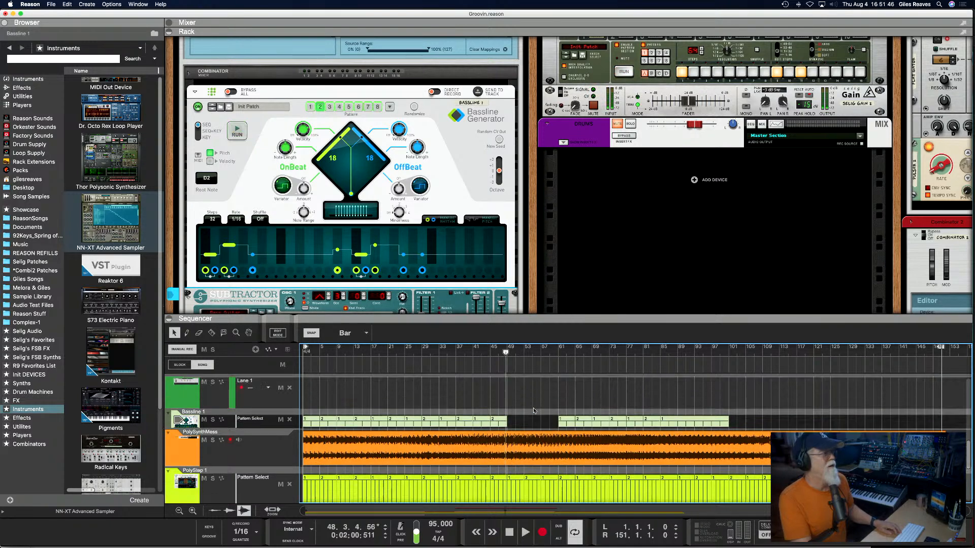
# Restart playback and replace the Bass solo with a solo on the DRUMS bus in the mixer.
pyautogui.scroll(-10, 533, 410)
pyautogui.scroll(5, 534, 410)
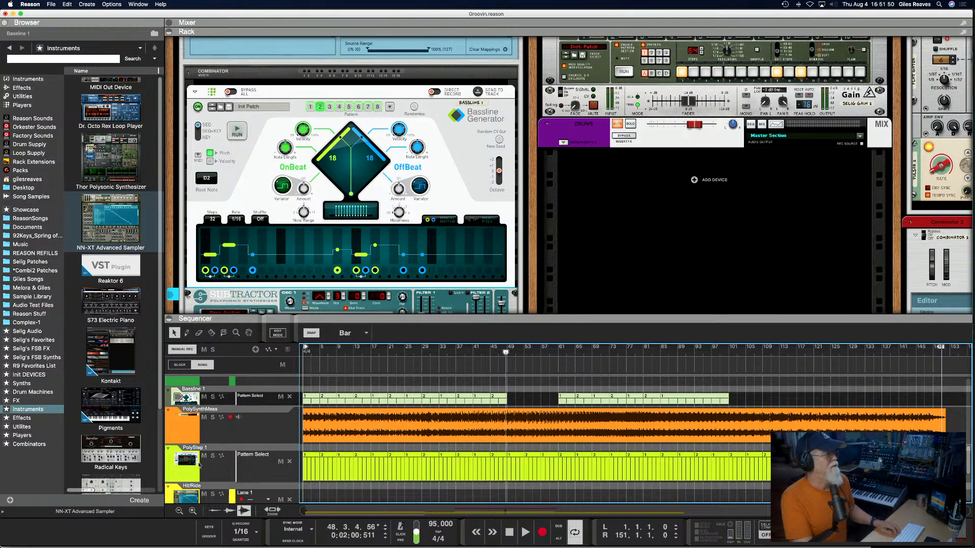
pyautogui.scroll(4, 746, 219)
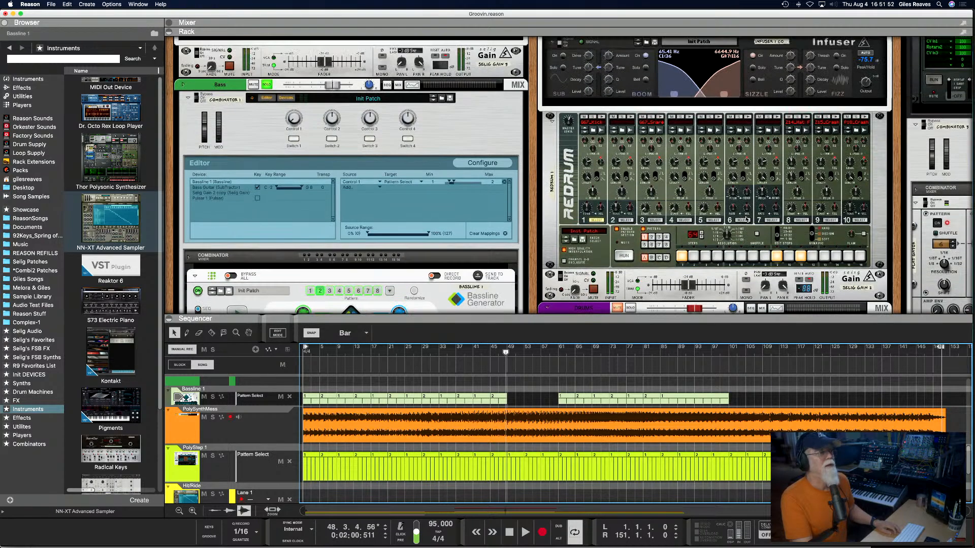
pyautogui.scroll(8, 746, 219)
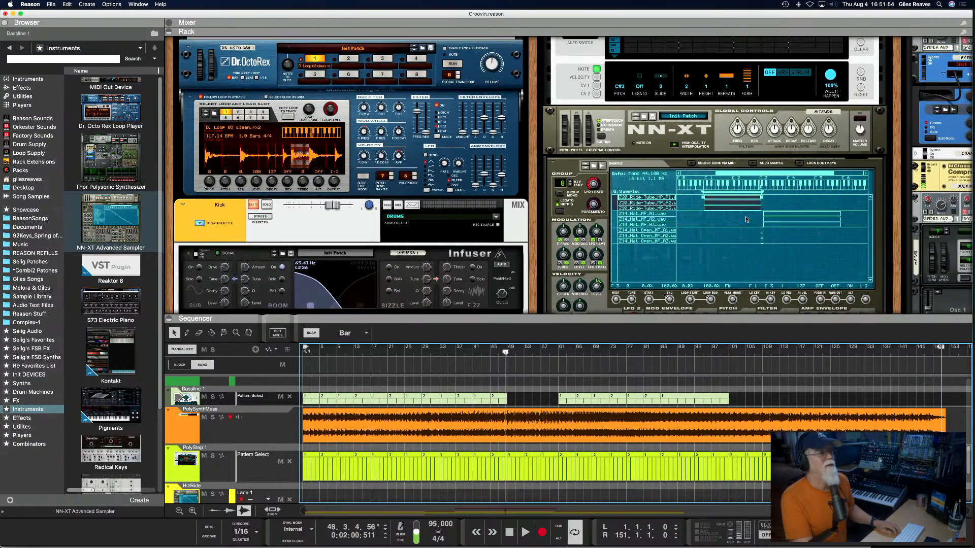
pyautogui.scroll(3, 747, 220)
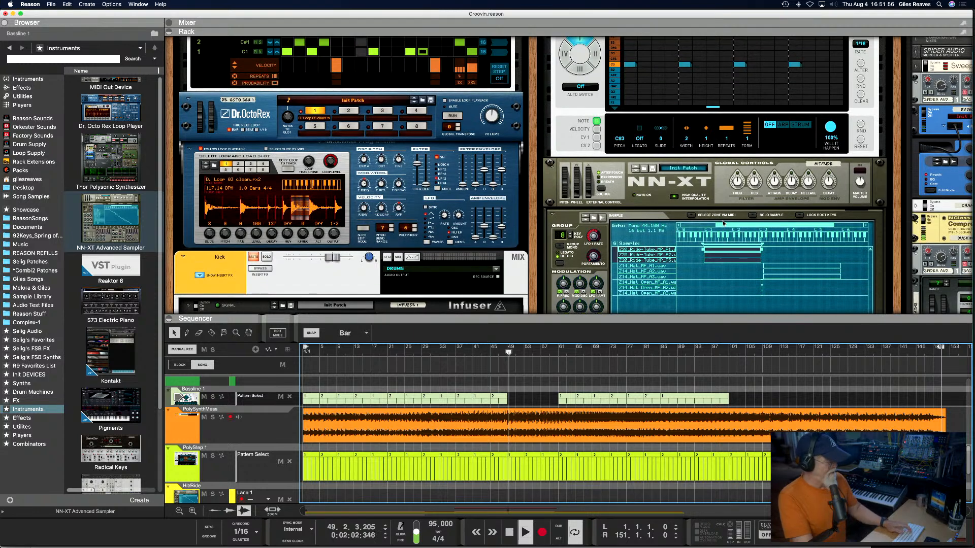
pyautogui.press('F5')
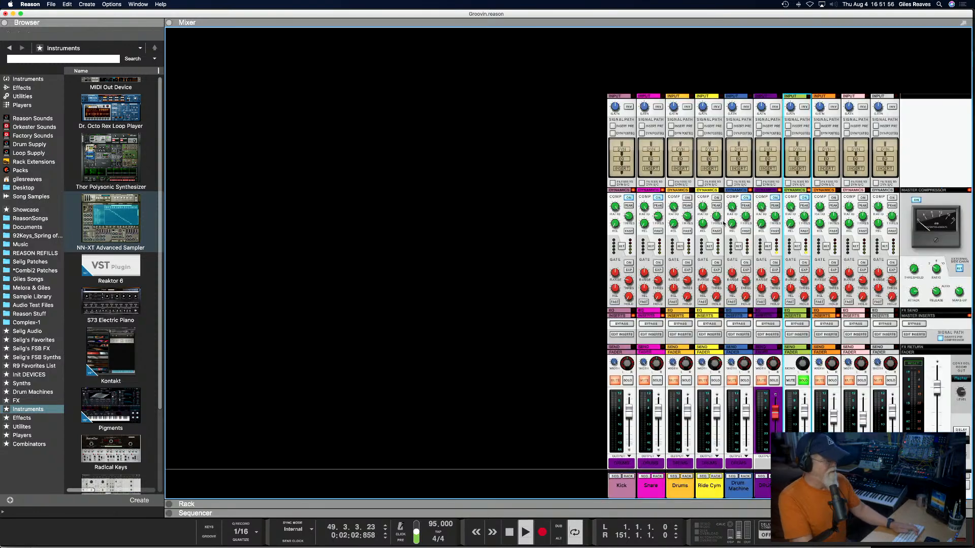
pyautogui.click(804, 381)
pyautogui.click(774, 381)
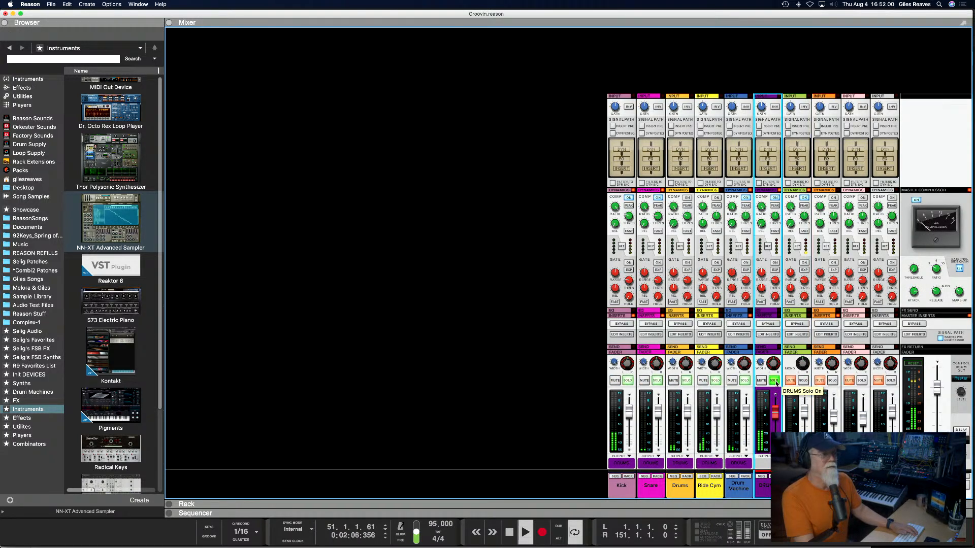
# Audition pattern 2 of the Ride Cym channel's PolyStep Sequencer with the soloed drums, and stop playback with the sequencer in view.
pyautogui.press('F6')
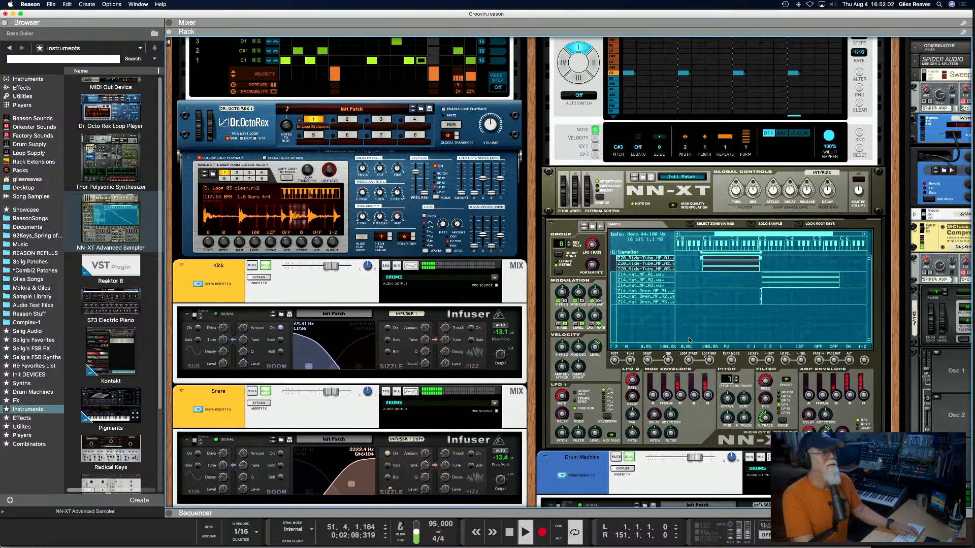
pyautogui.scroll(5, 689, 340)
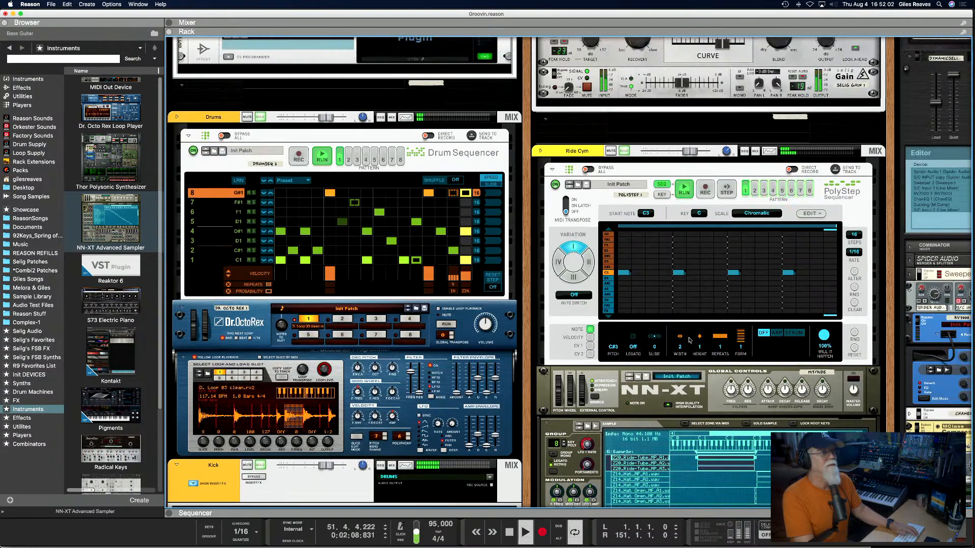
pyautogui.click(755, 192)
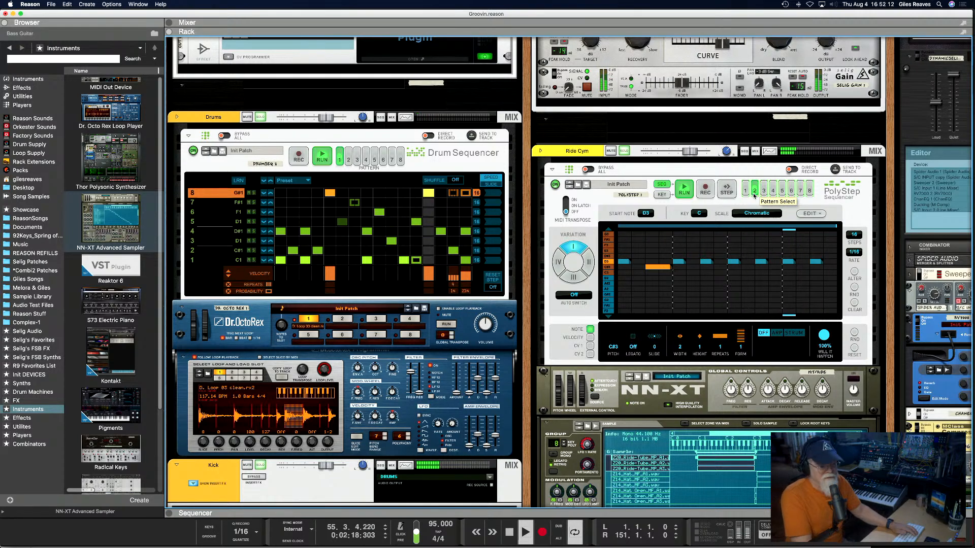
pyautogui.press('F7')
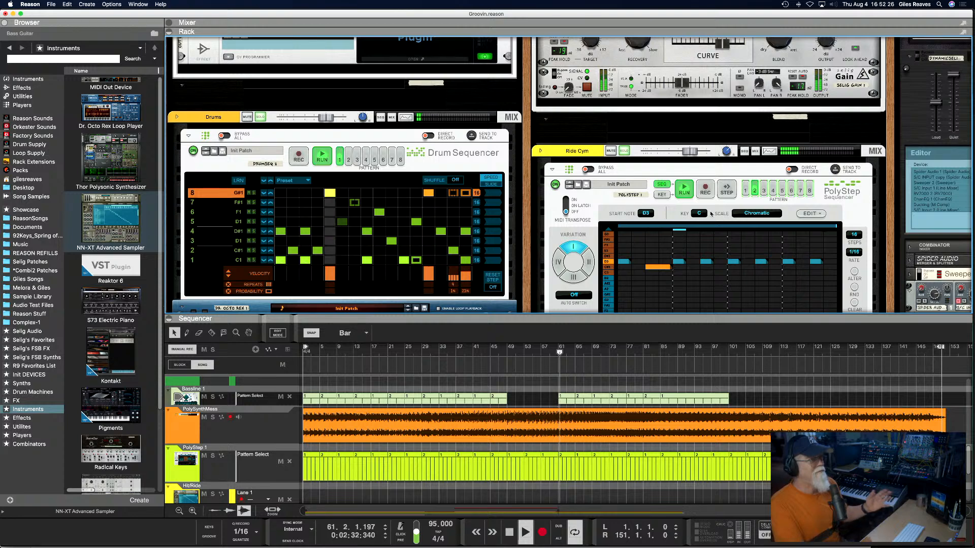
pyautogui.press('space')
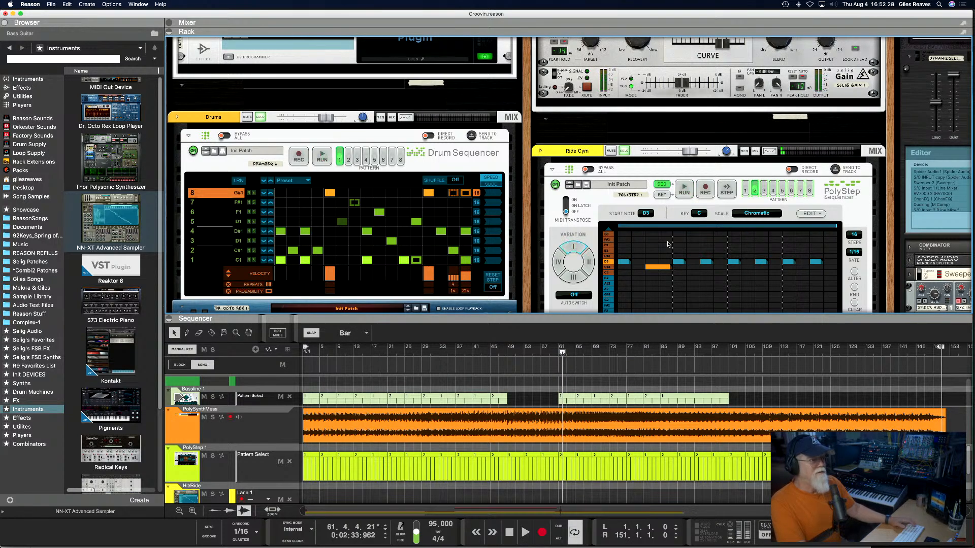
# Select all clips in the sequencer and look over the tracks from Combinator 2 down to S73 EP.
pyautogui.hscroll(10, 668, 245)
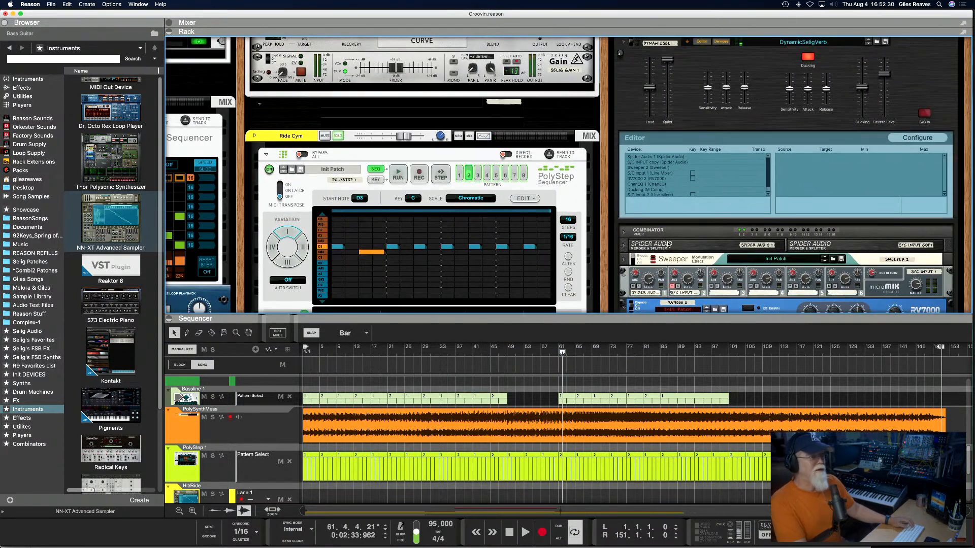
pyautogui.press('F6')
pyautogui.press('F5')
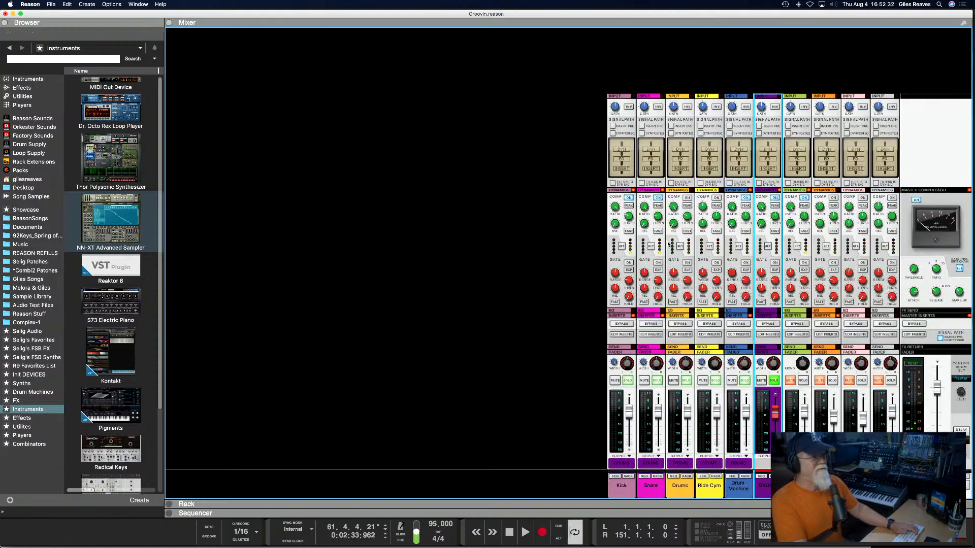
pyautogui.press('F7')
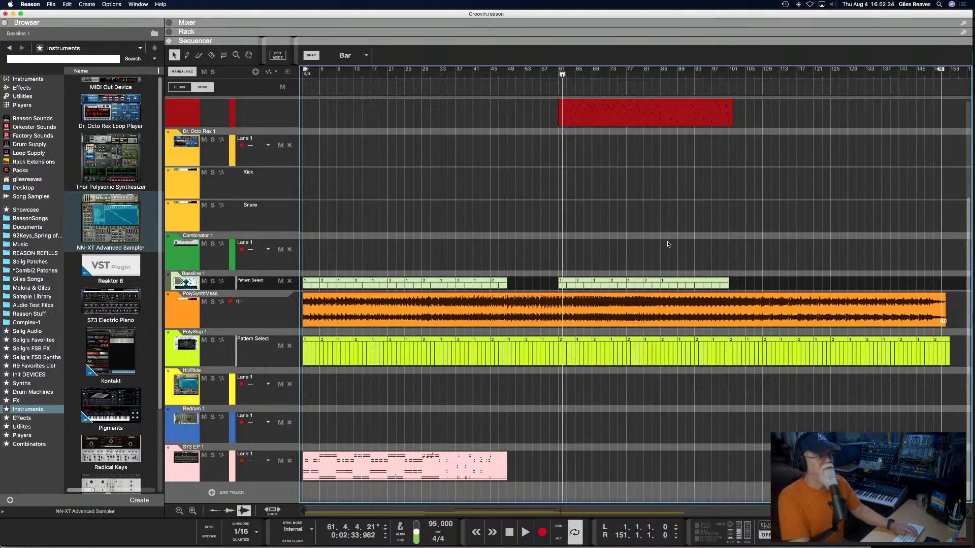
pyautogui.scroll(4, 670, 293)
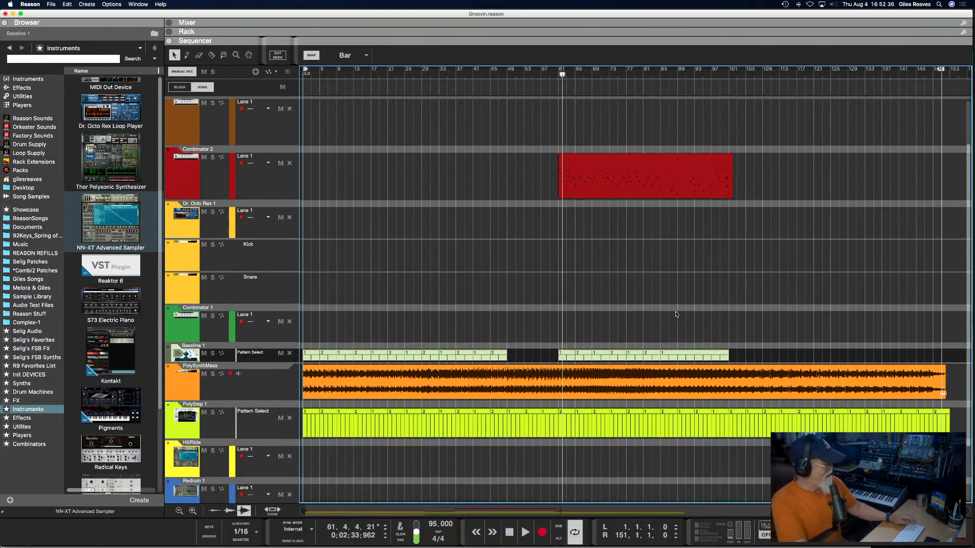
pyautogui.press('super+a')
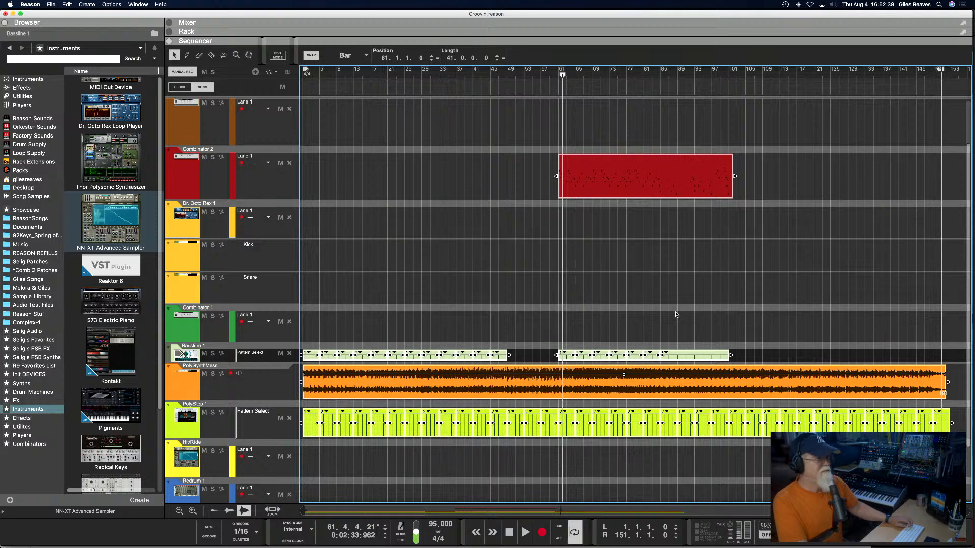
pyautogui.scroll(-3, 676, 314)
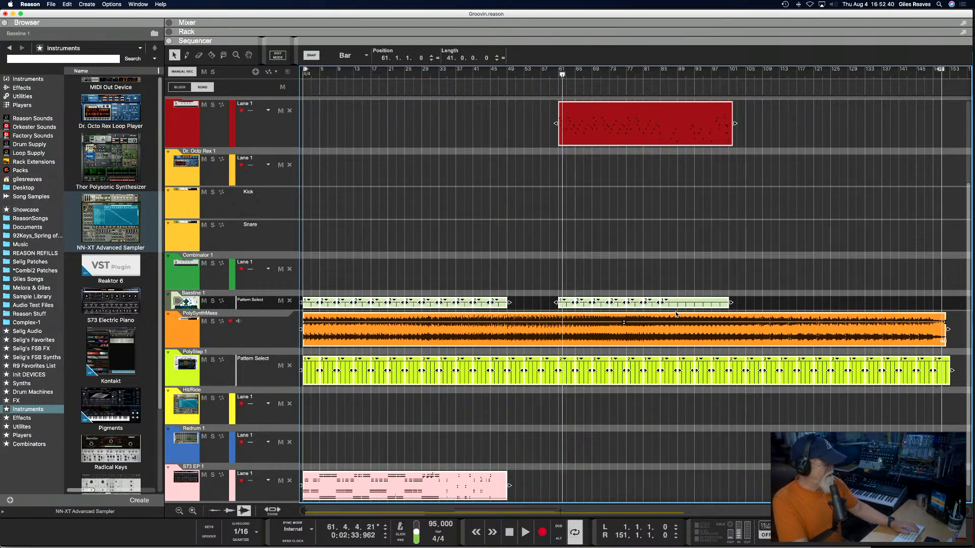
# Clear the DRUMS solo in the mixer and look over the selected clips and the Ride Cym devices in the rack.
pyautogui.press('F5')
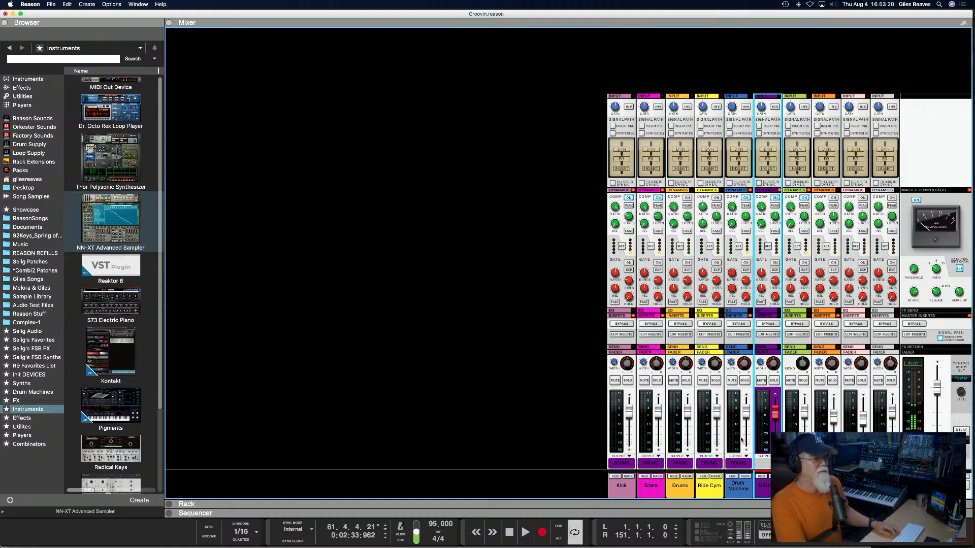
pyautogui.press('F7')
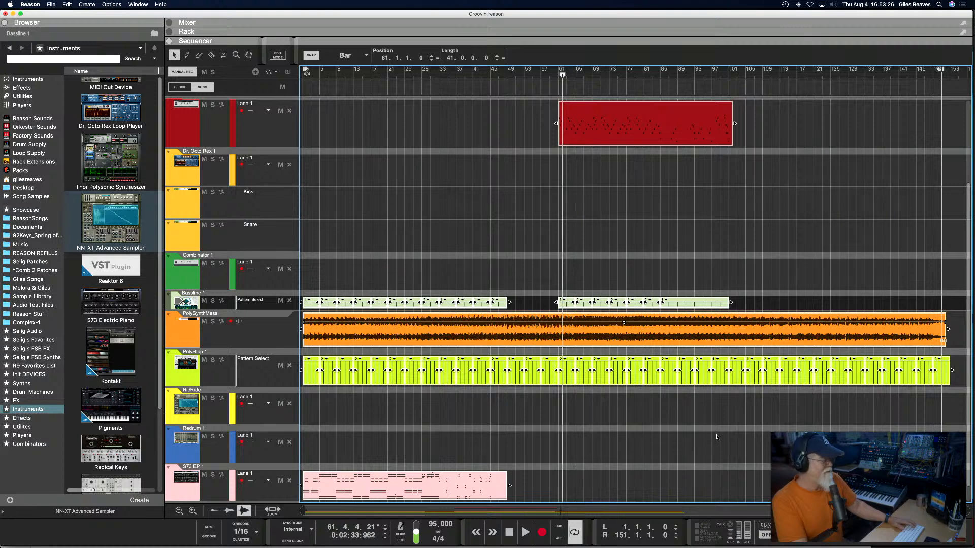
pyautogui.press('F6')
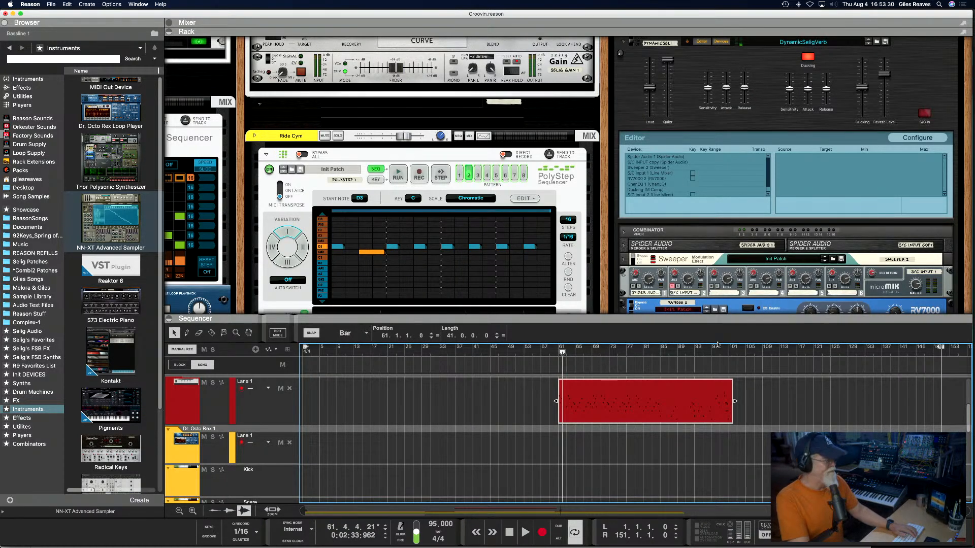
pyautogui.press('F7')
pyautogui.scroll(2, 719, 345)
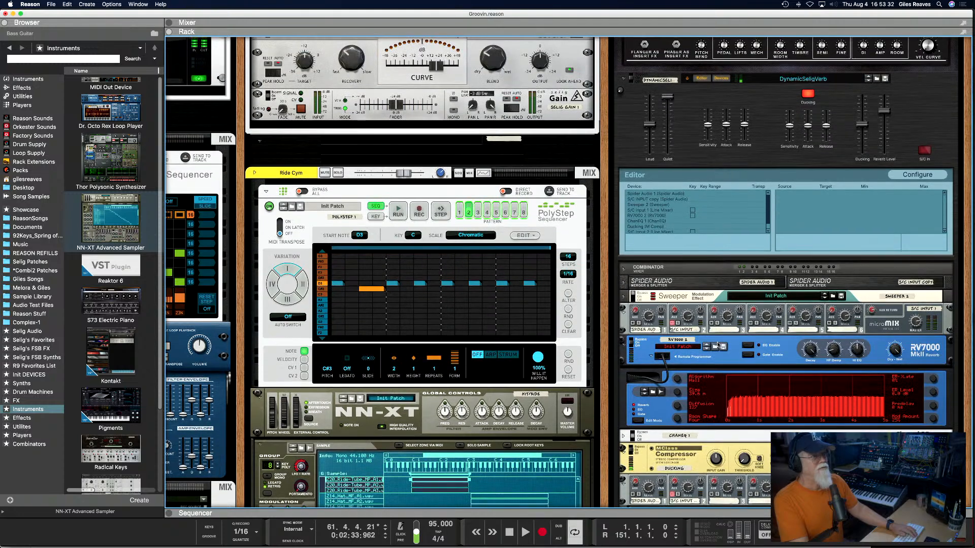
pyautogui.press('F5')
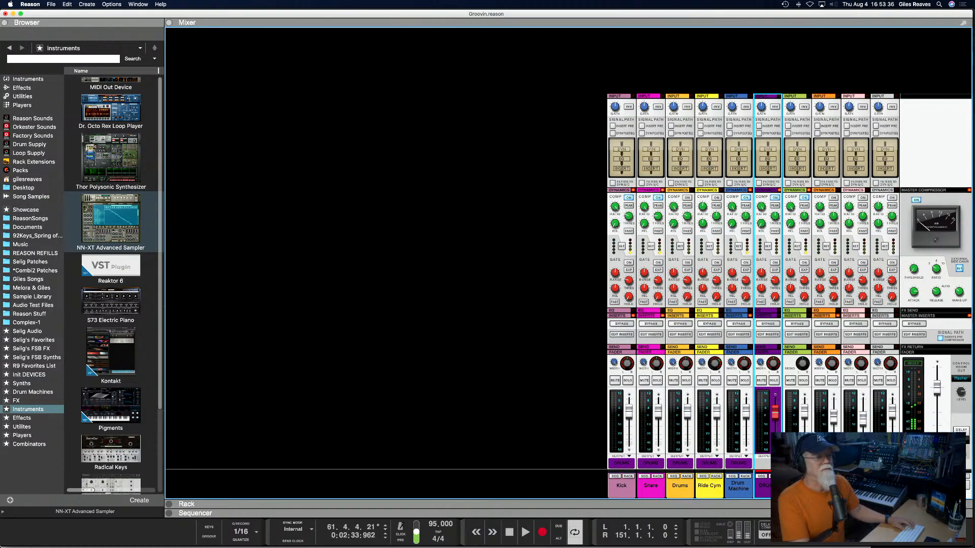
# Play the full mix, audition Combinator 2 in solo, and return to the full mix with the sequencer shown.
pyautogui.press('space')
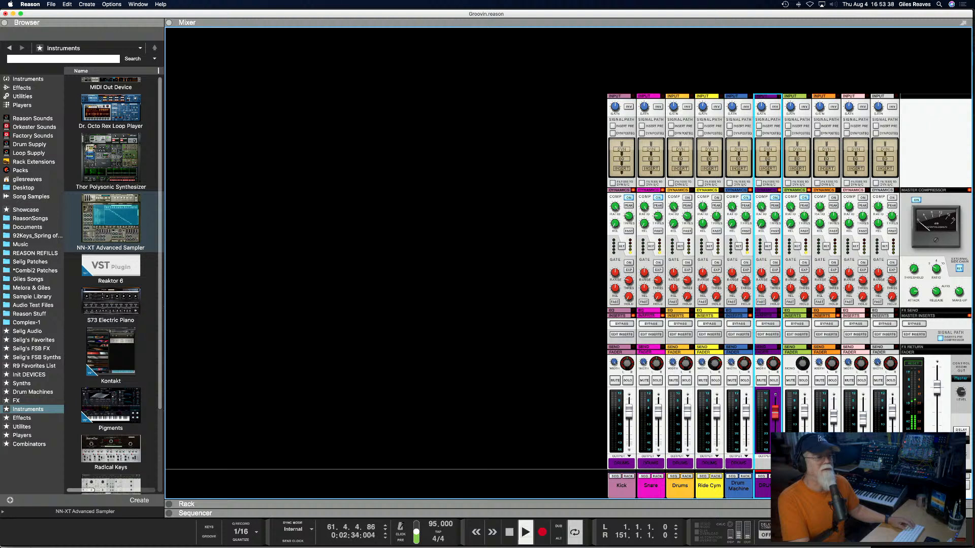
pyautogui.click(837, 422)
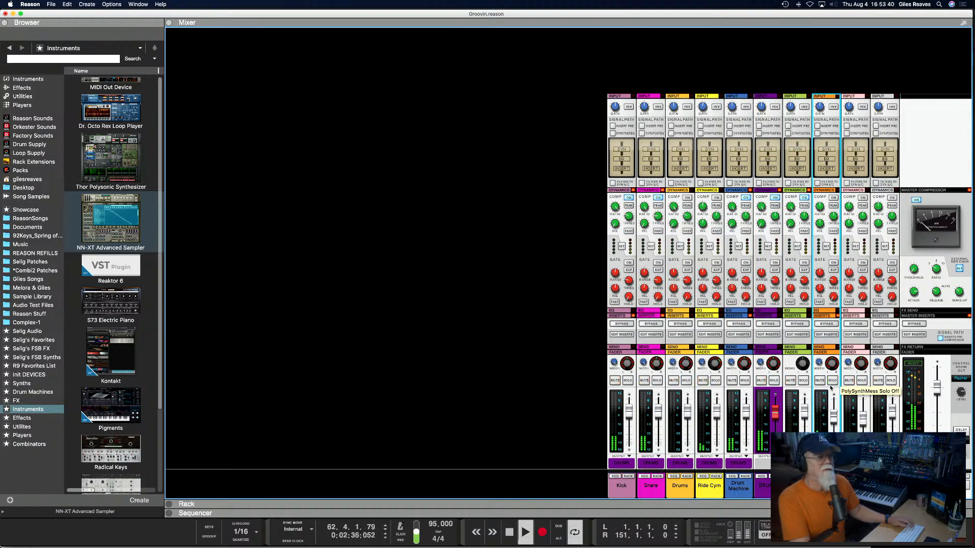
pyautogui.click(891, 381)
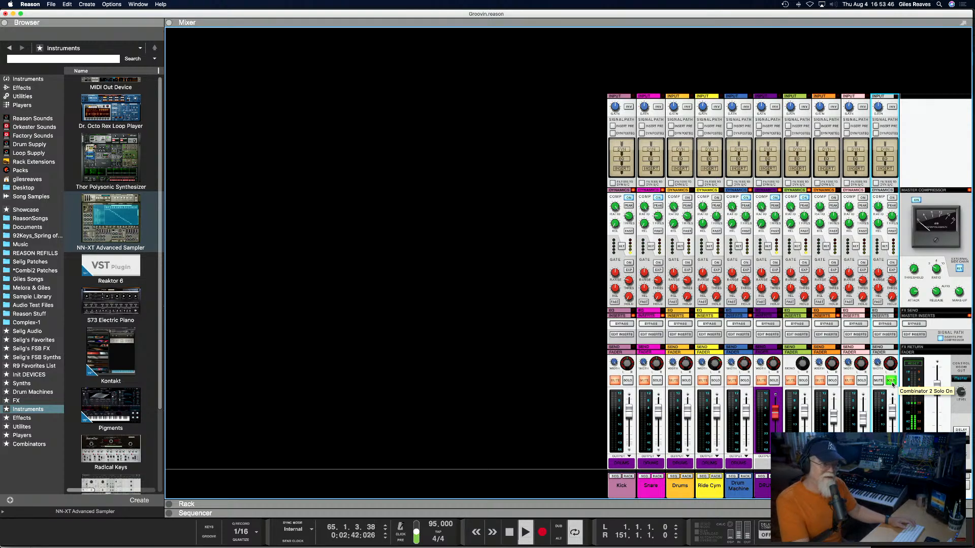
pyautogui.click(892, 381)
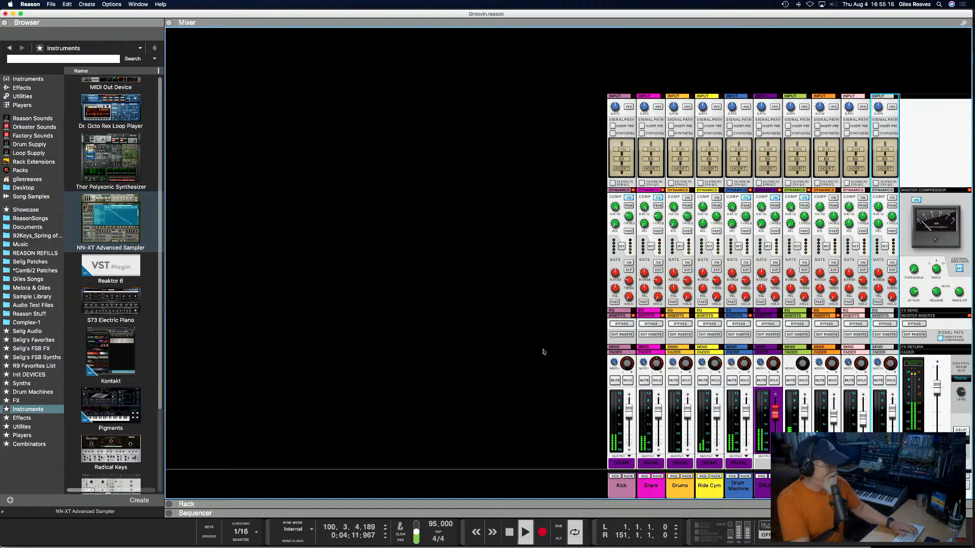
pyautogui.press('F8')
pyautogui.press('F7')
pyautogui.press('F8')
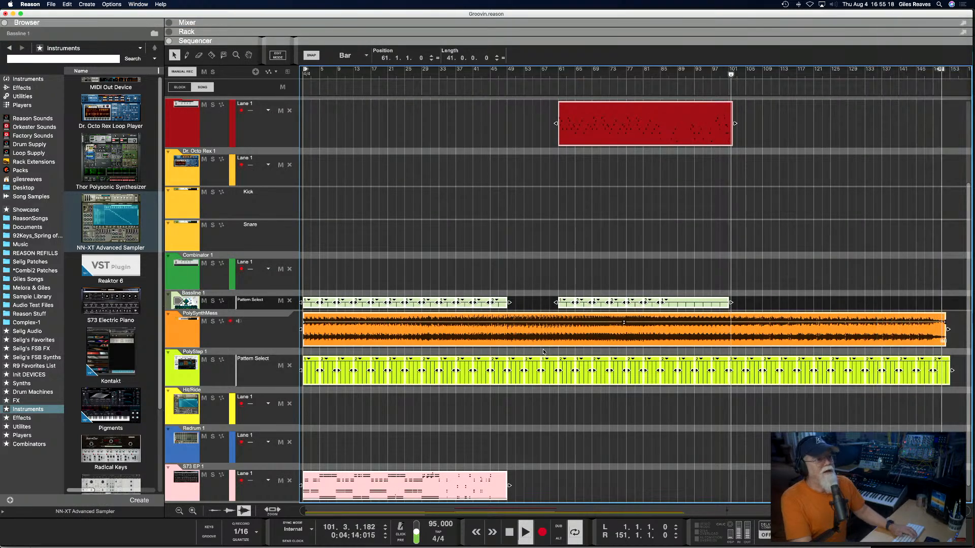